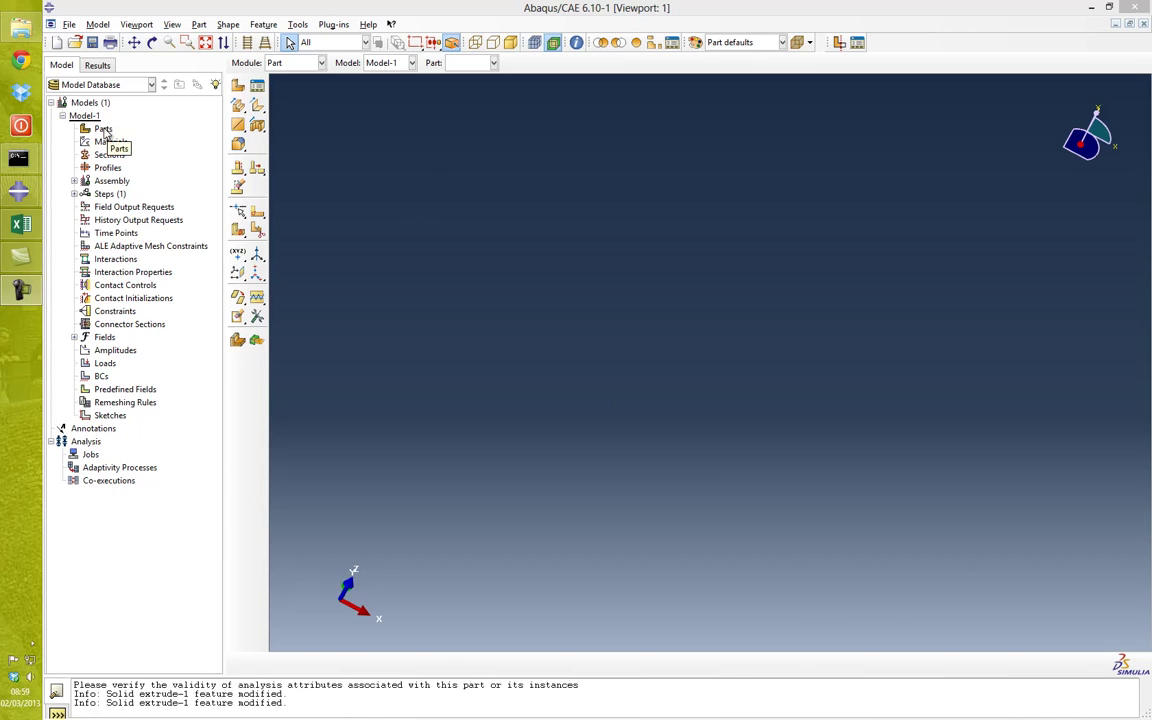
Create a 3D deformable solid extrusion part named Pin with an approximate size of 200
{"action": "double_click", "coordinate": [104, 131]}
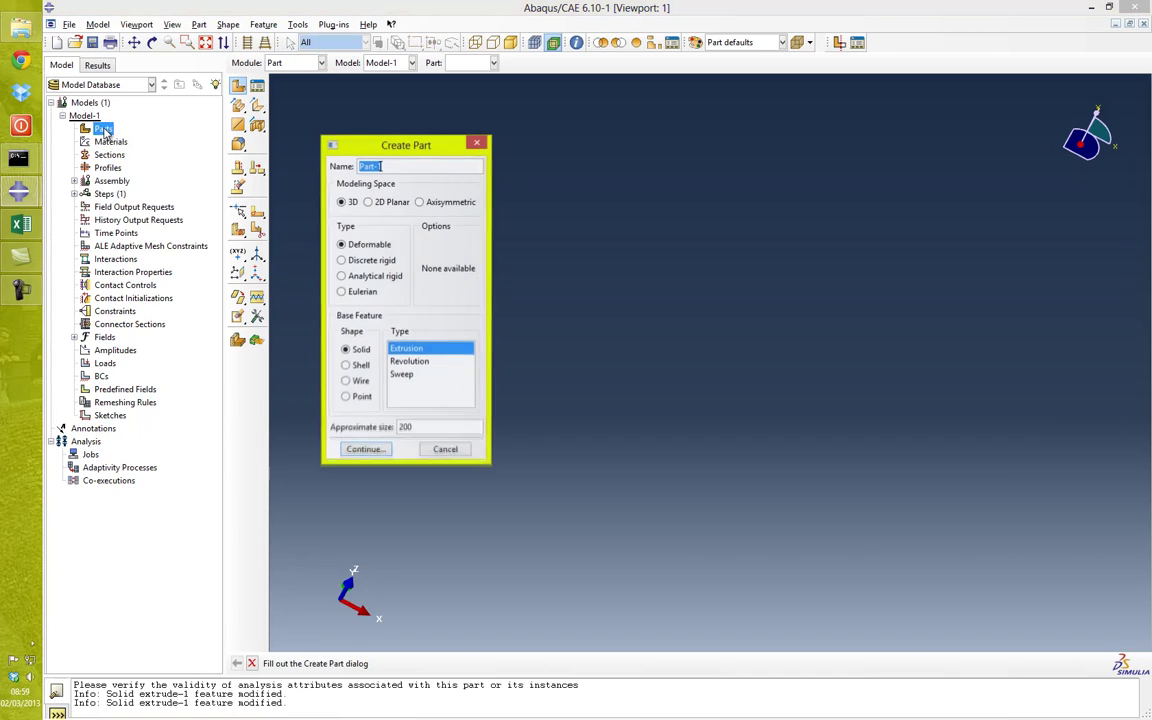
{"action": "type", "text": "Pin"}
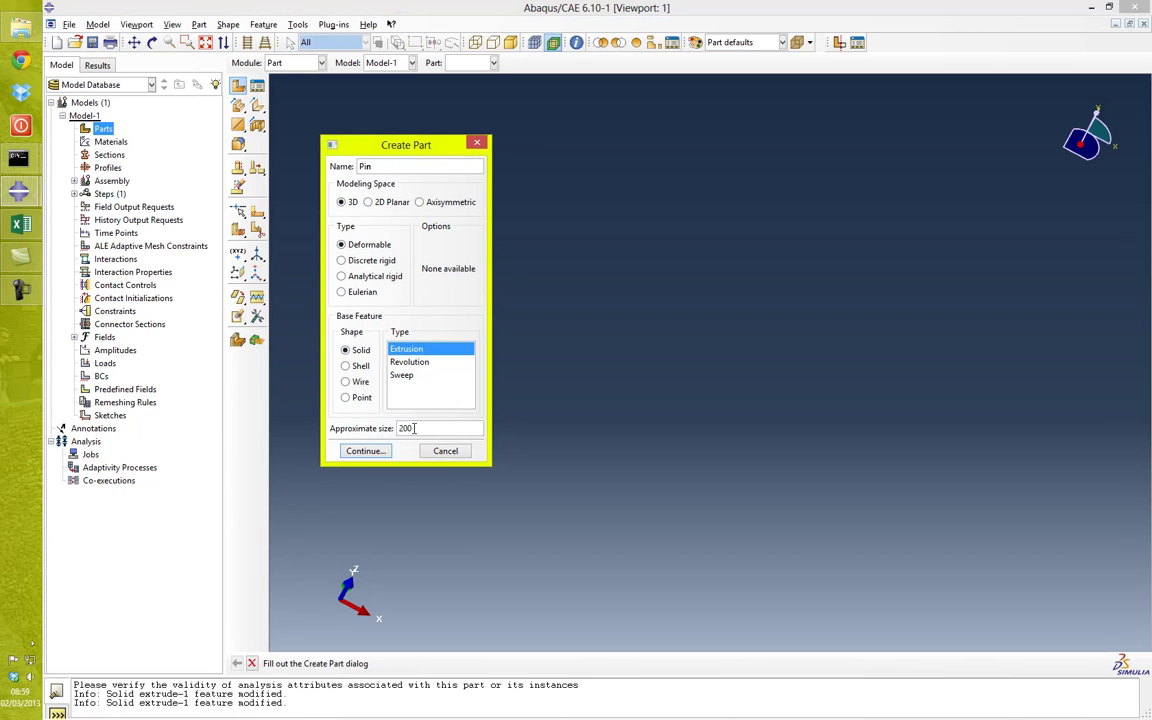
{"action": "left_click", "coordinate": [362, 451]}
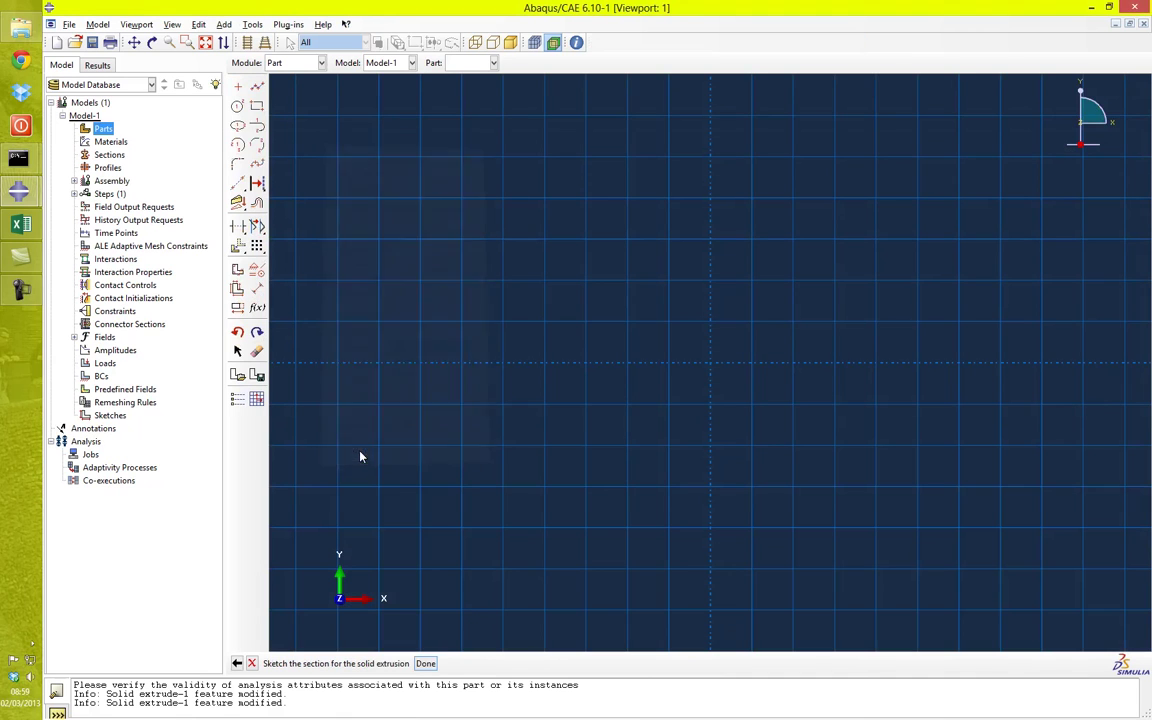
Sketch a circle centred on the origin with a radius of about 17.5
{"action": "left_click", "coordinate": [237, 105]}
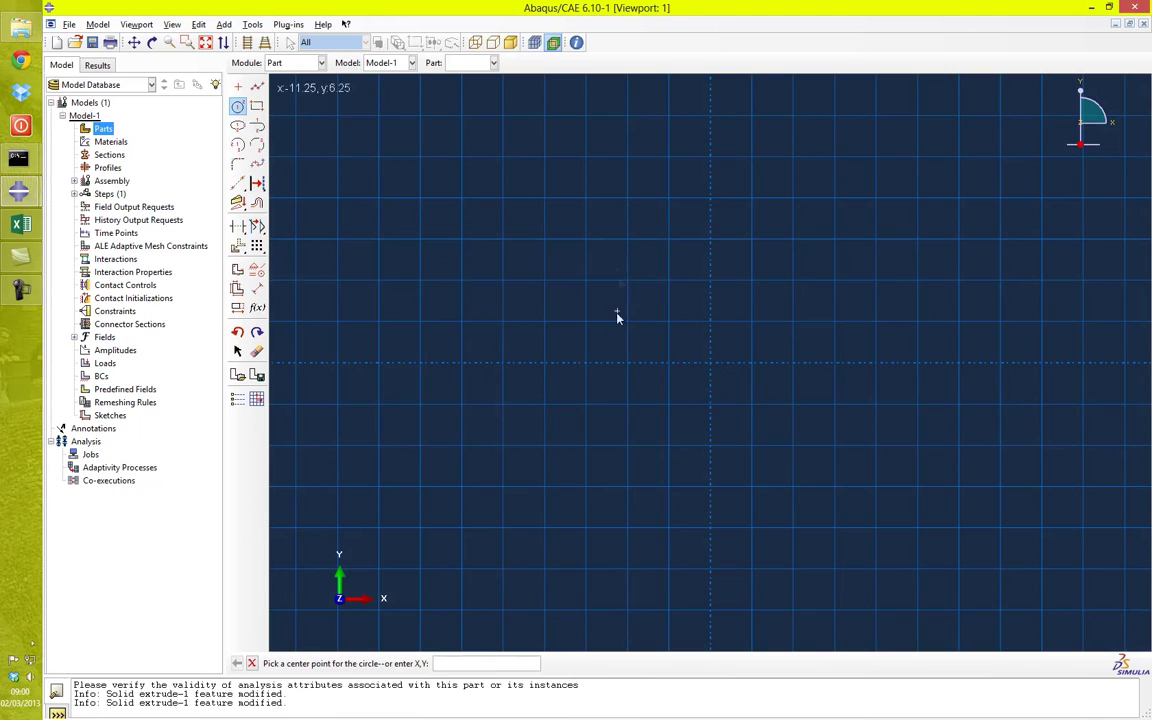
{"action": "left_click", "coordinate": [710, 366]}
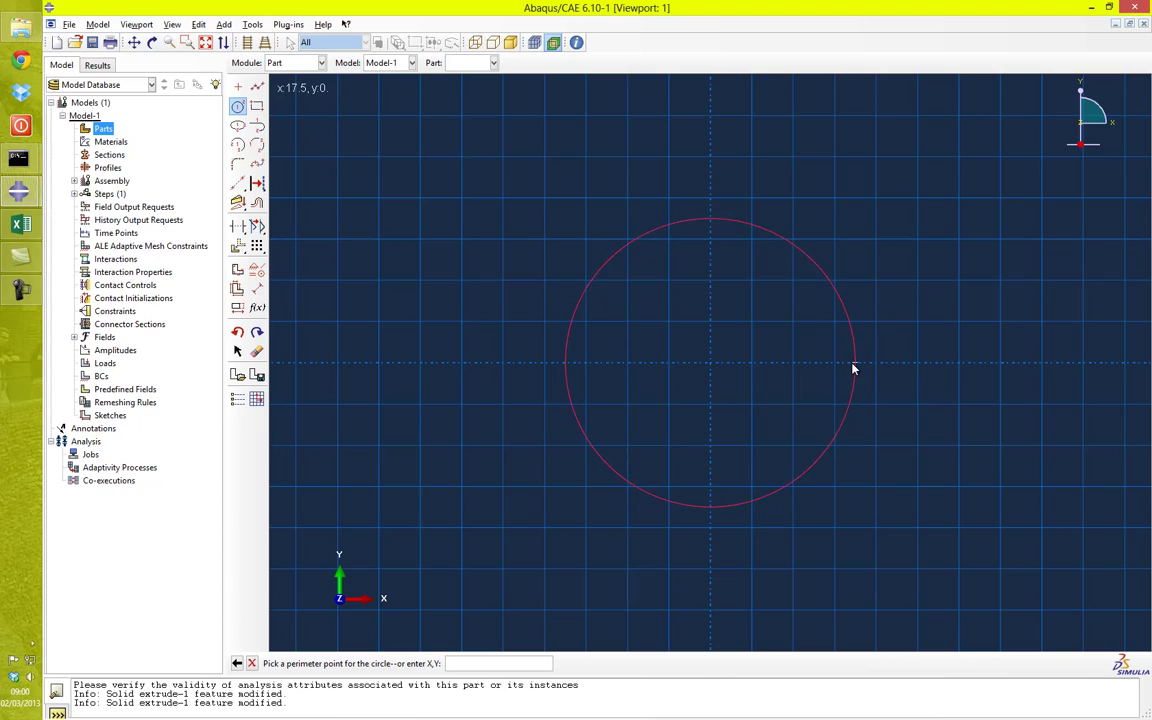
{"action": "left_click", "coordinate": [710, 222]}
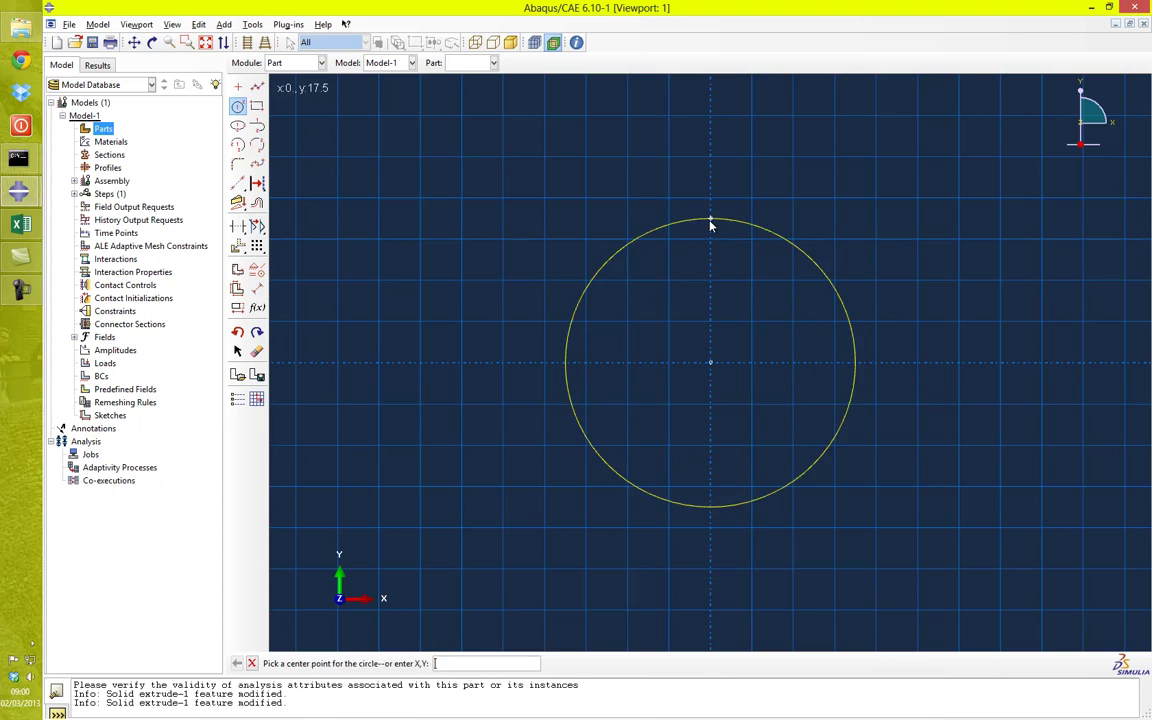
Add a radius dimension to the circle and set it to 20
{"action": "left_click", "coordinate": [257, 290]}
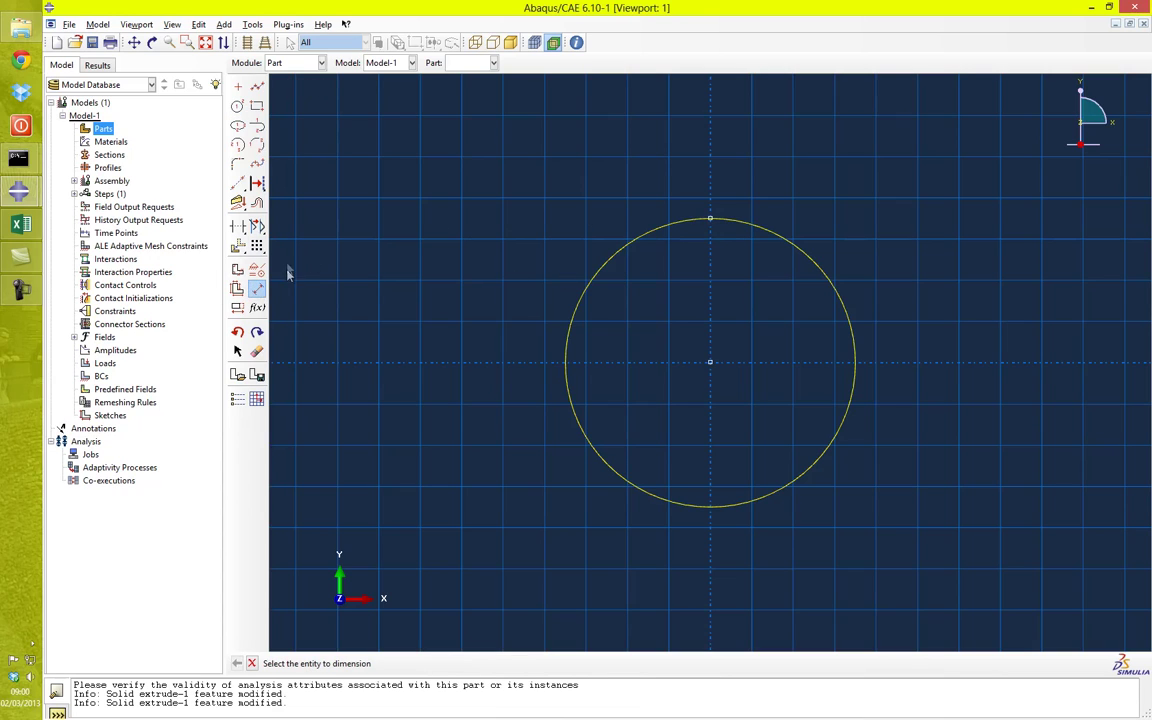
{"action": "left_click", "coordinate": [585, 295]}
{"action": "left_click", "coordinate": [506, 255]}
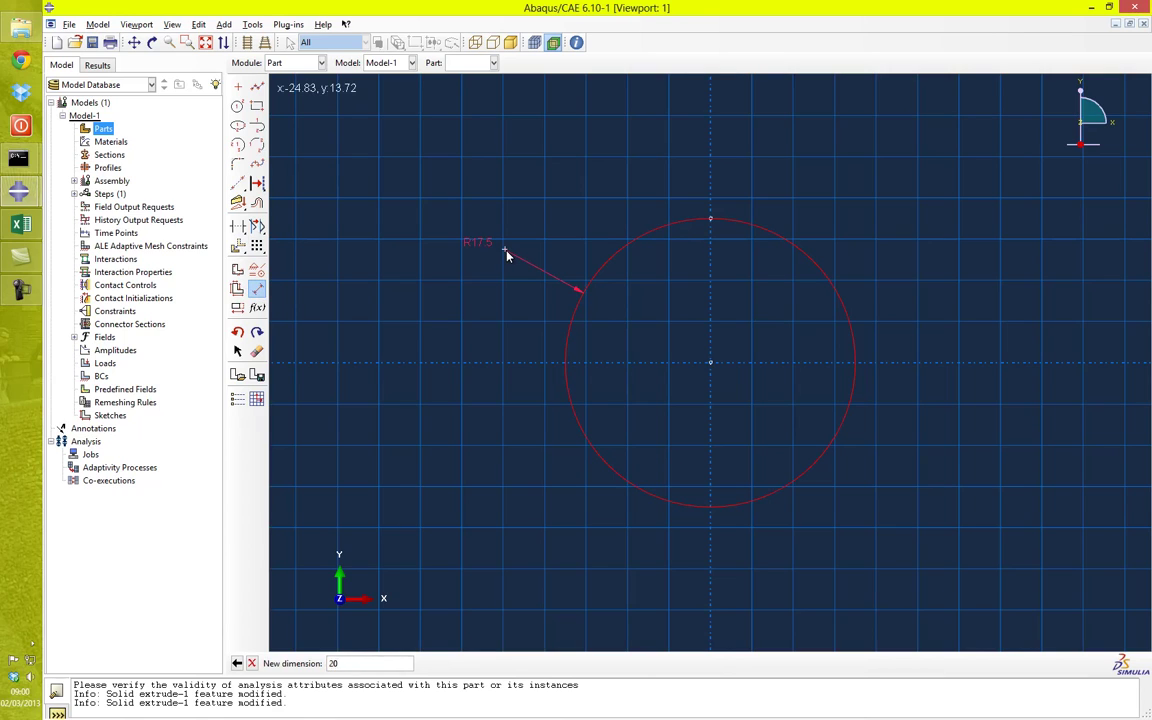
{"action": "key", "text": "Return"}
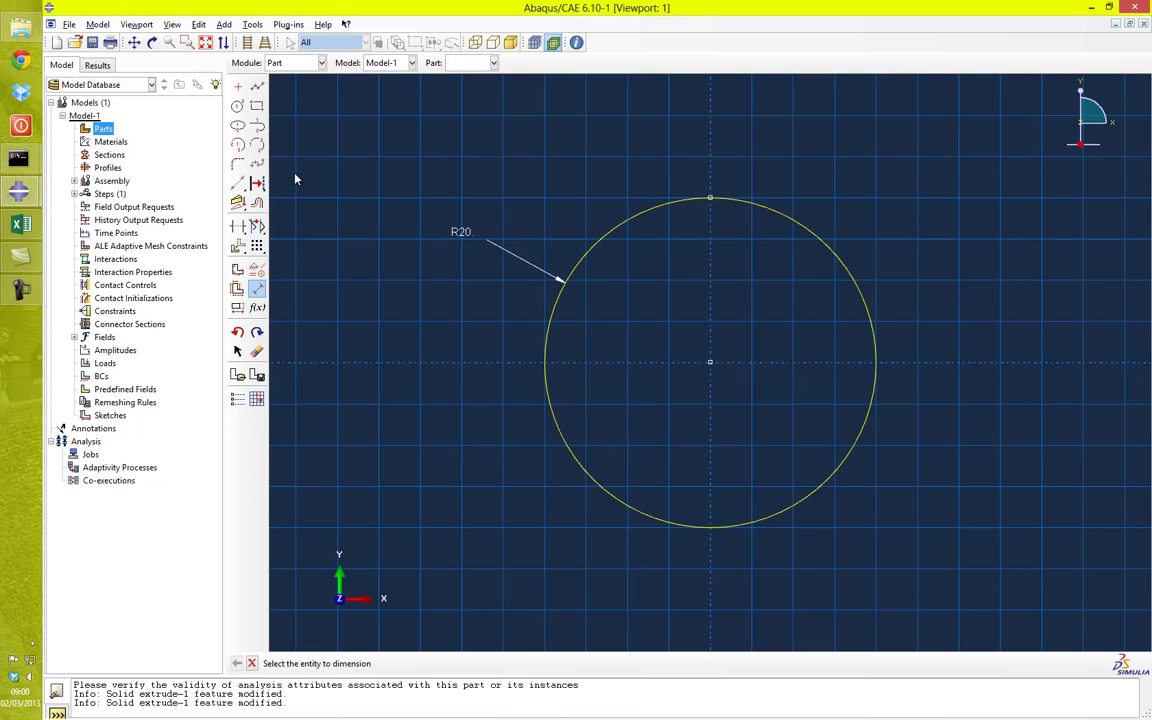
{"action": "key", "text": "Escape"}
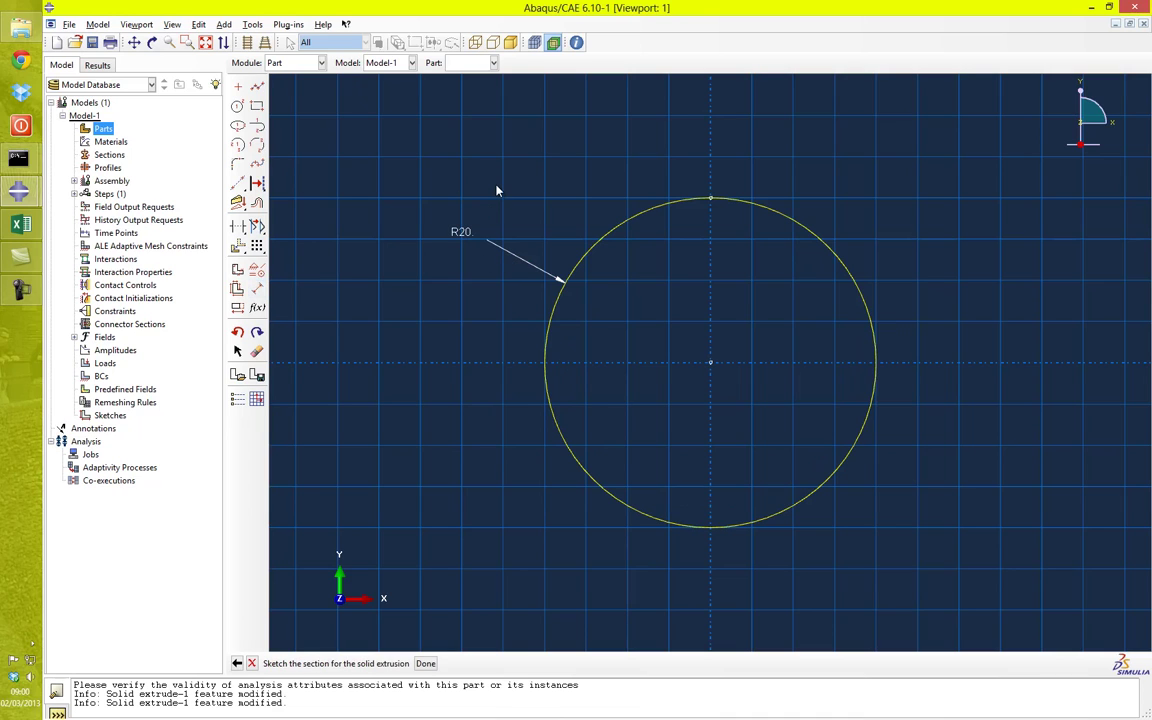
Finish the circle sketch and extrude it to a depth of 100
{"action": "middle_click", "coordinate": [497, 190]}
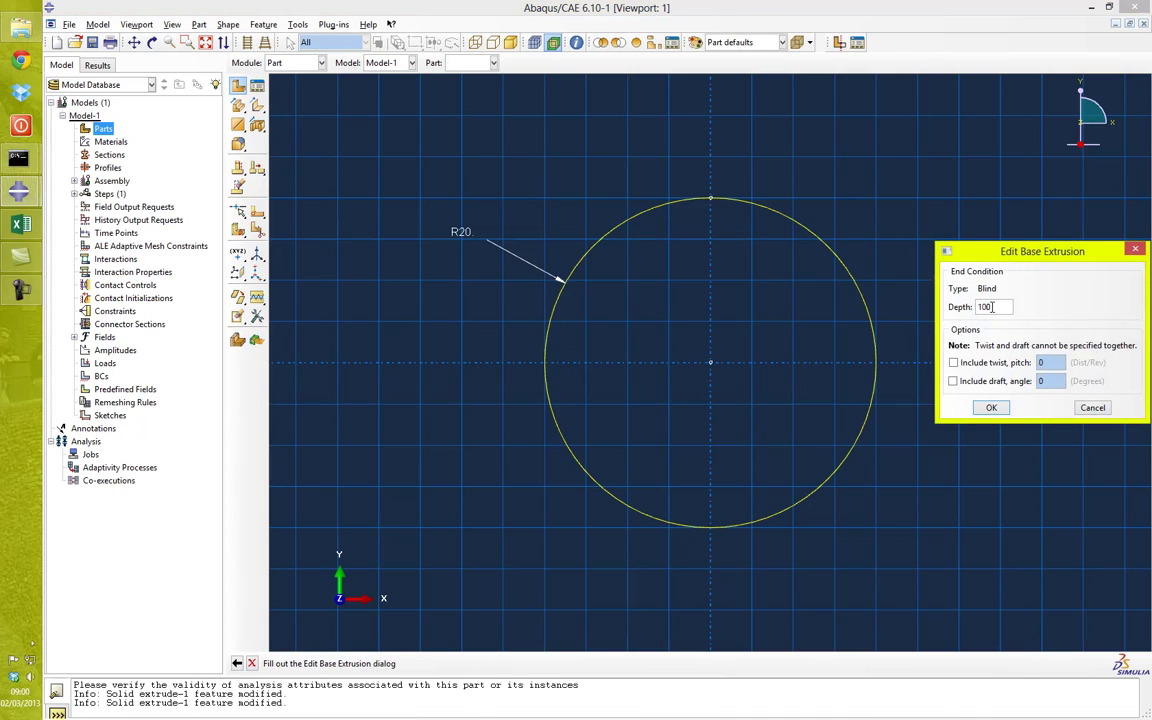
{"action": "left_click", "coordinate": [991, 408]}
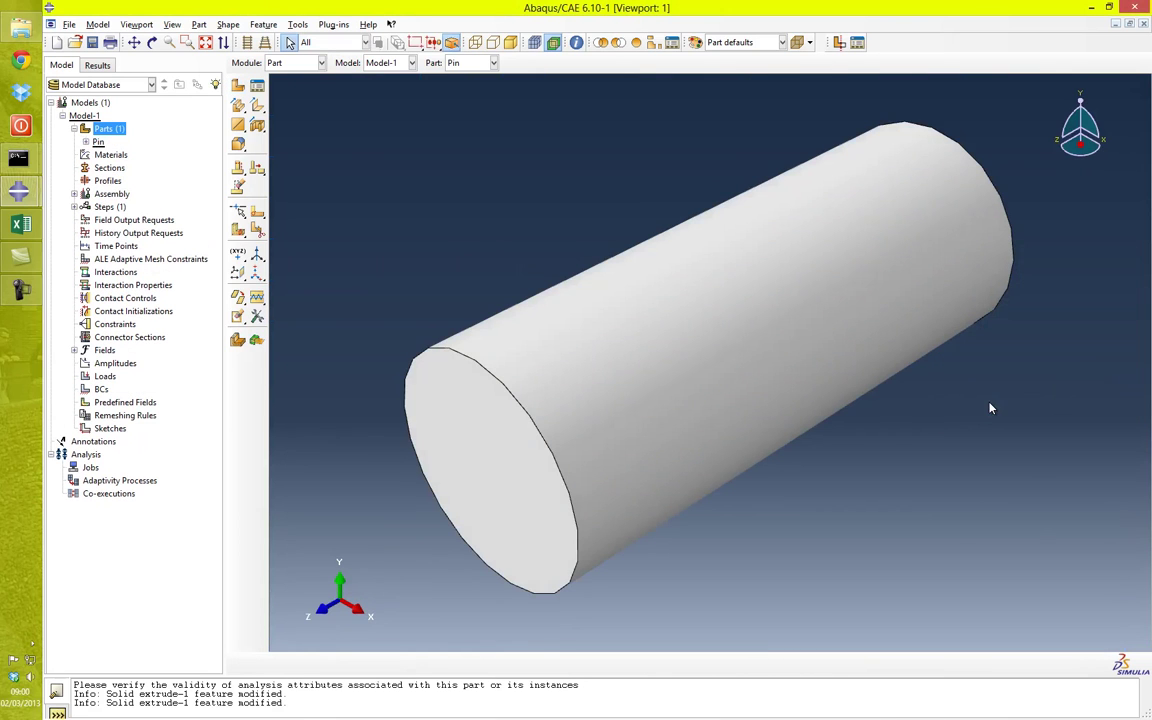
{"action": "left_click_drag", "start_coordinate": [679, 285], "coordinate": [652, 333], "text": "ctrl+alt"}
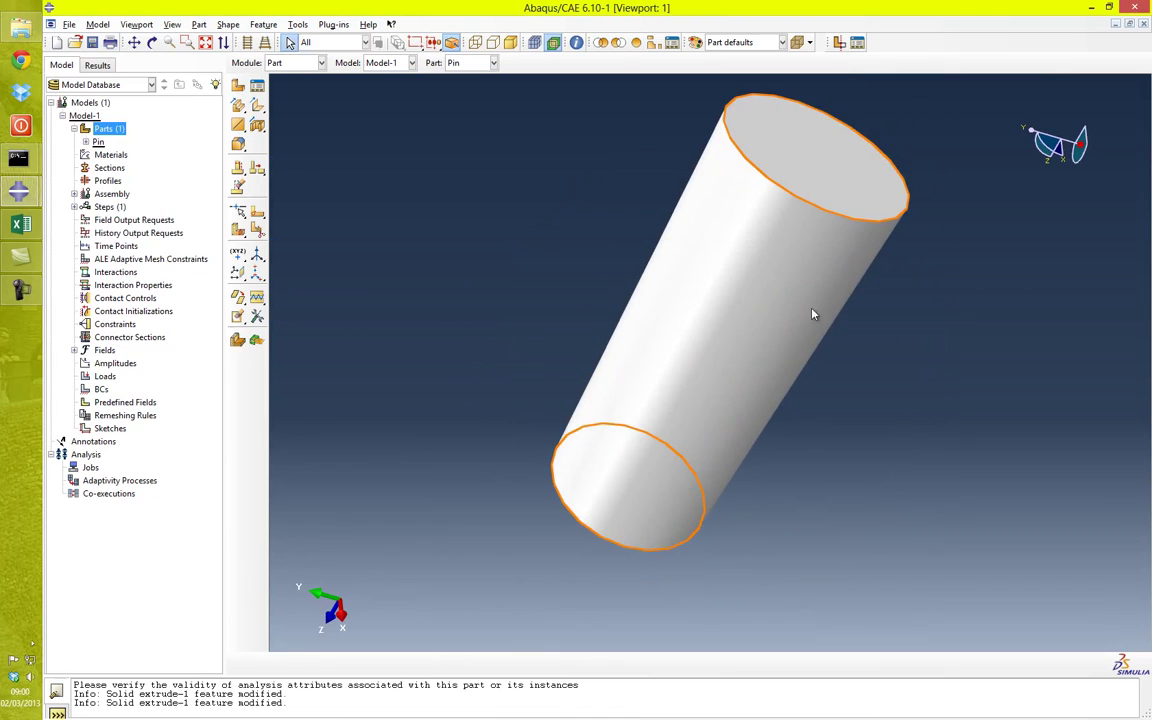
{"action": "left_click_drag", "start_coordinate": [727, 212], "coordinate": [743, 301], "text": "ctrl+alt"}
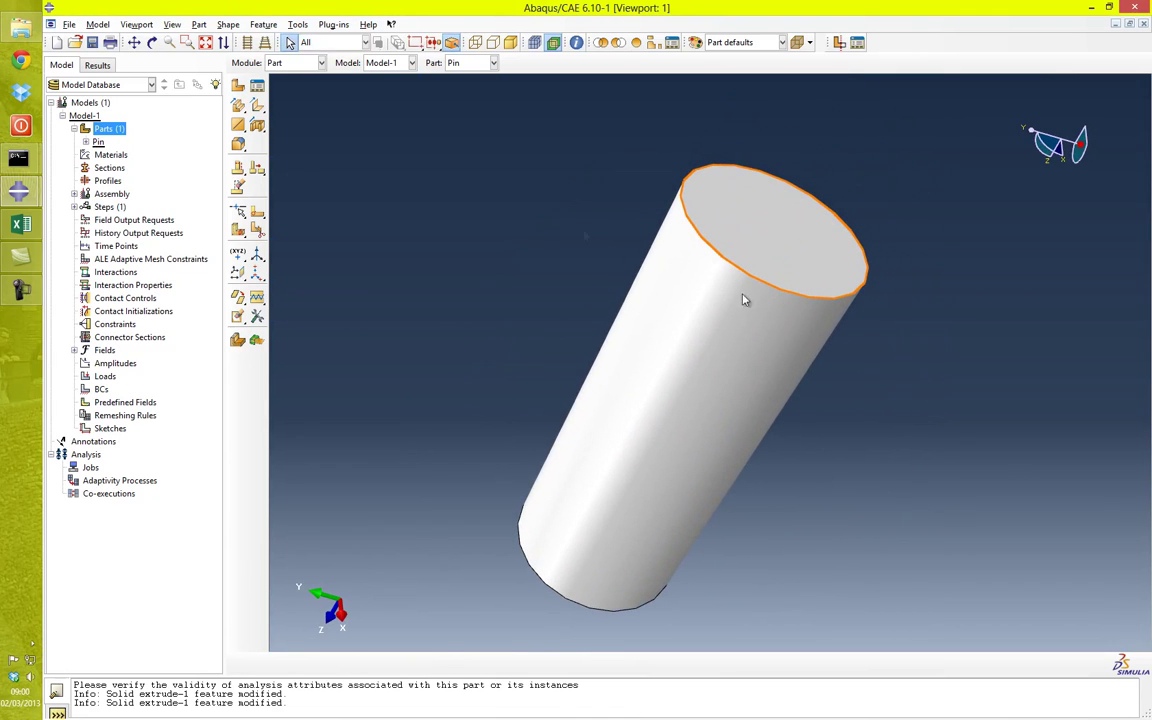
Create a material named Steel with isotropic elastic behavior, Young's modulus 200e9 and Poisson's ratio 0.3
{"action": "double_click", "coordinate": [108, 155]}
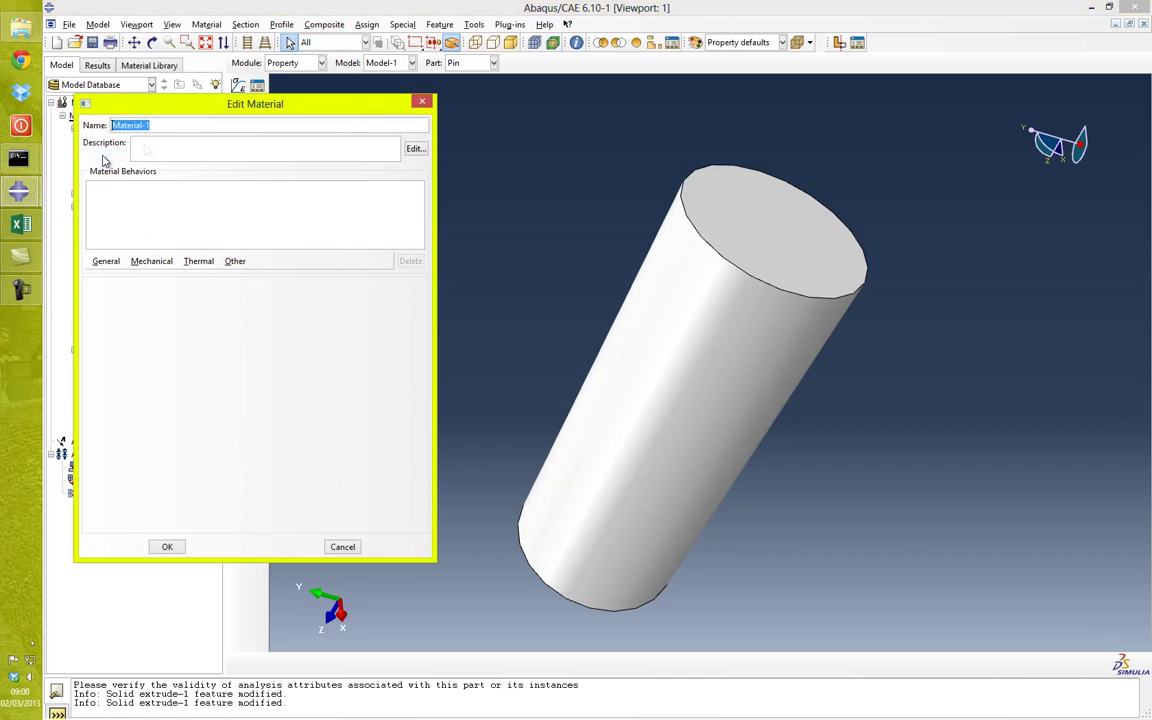
{"action": "type", "text": "Steel"}
{"action": "left_click", "coordinate": [153, 261]}
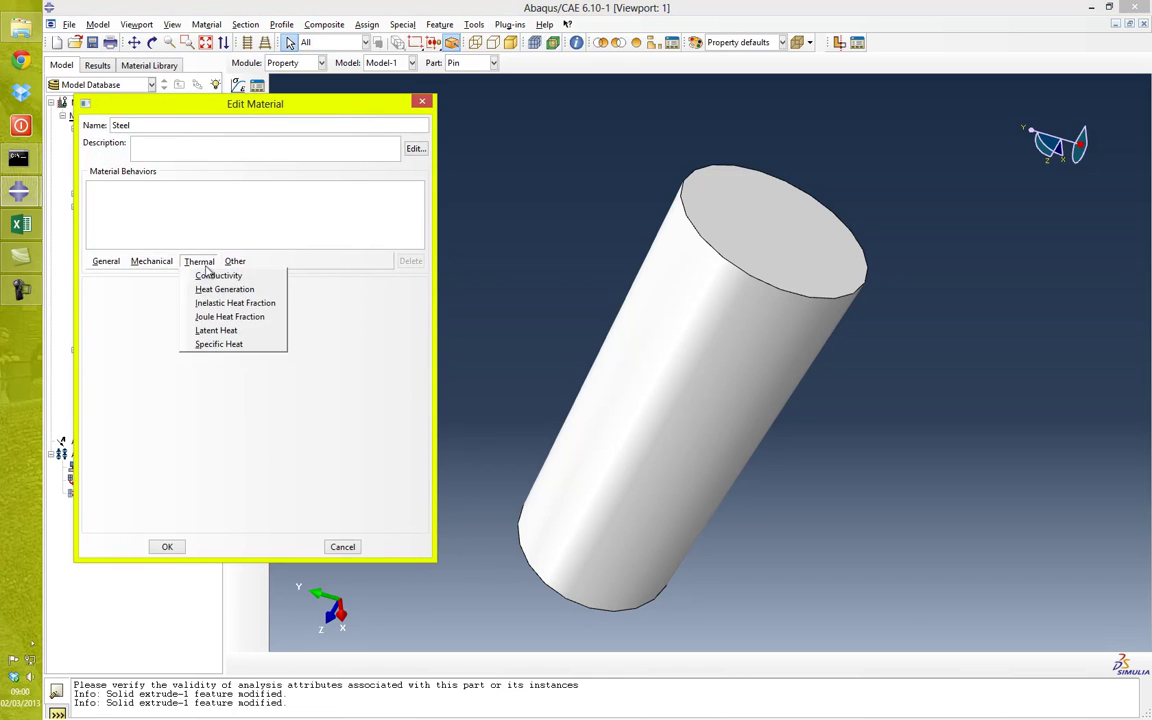
{"action": "mouse_move", "coordinate": [166, 278]}
{"action": "left_click", "coordinate": [327, 276]}
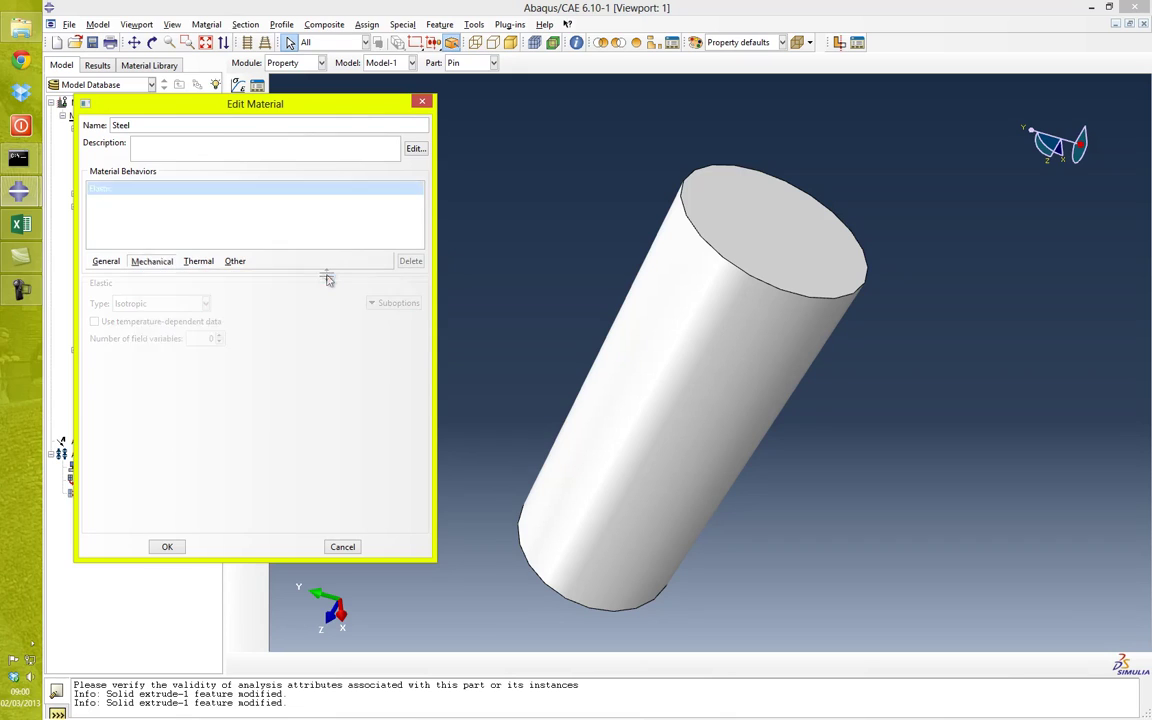
{"action": "left_click", "coordinate": [166, 448]}
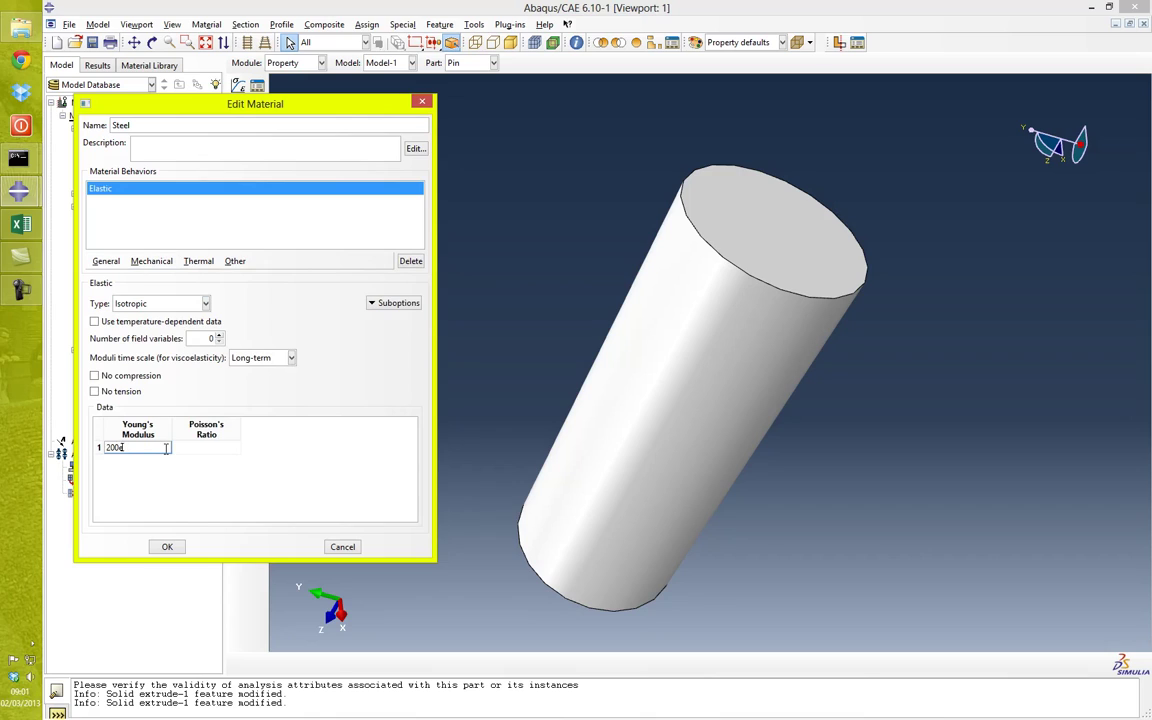
{"action": "left_click", "coordinate": [211, 450]}
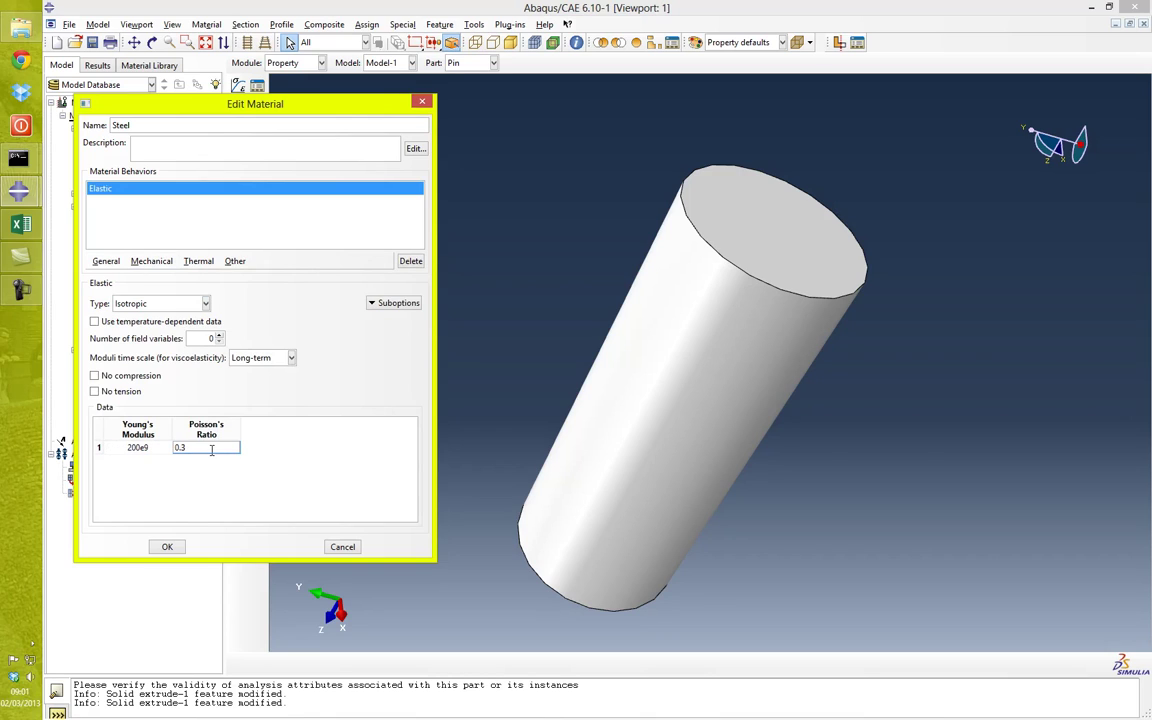
{"action": "left_click", "coordinate": [164, 547]}
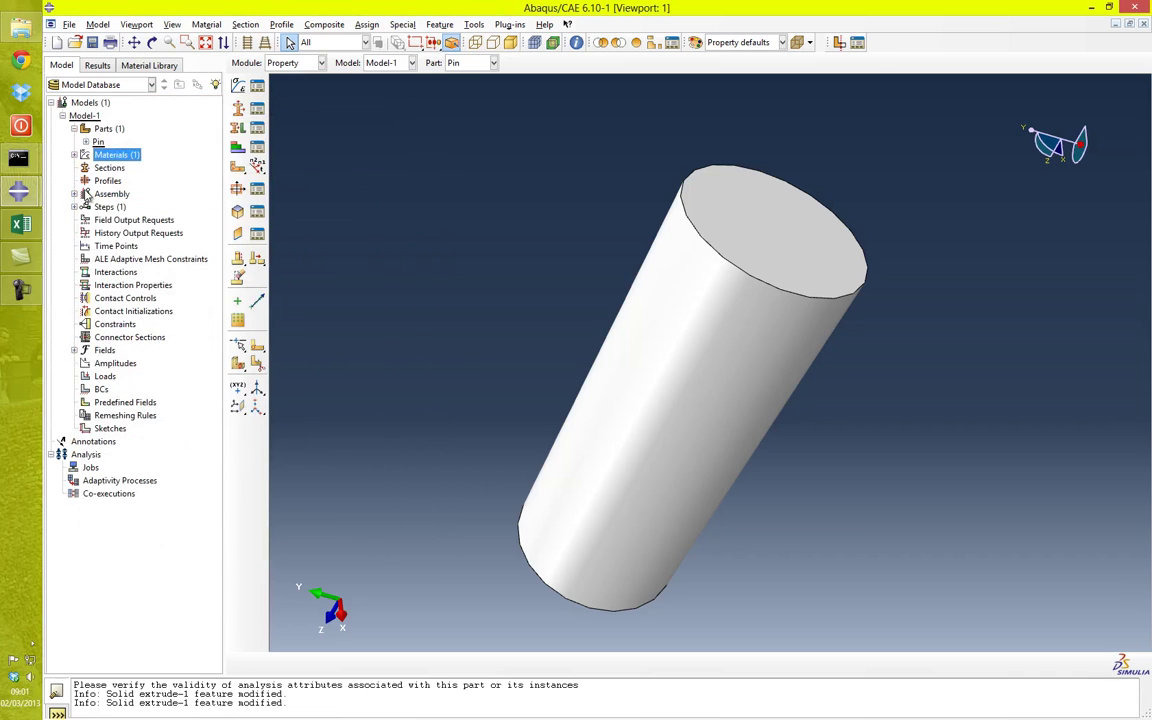
Seed the Pin part with an approximate global element size of 4
{"action": "left_click_drag", "start_coordinate": [617, 242], "coordinate": [599, 265], "text": "ctrl+alt"}
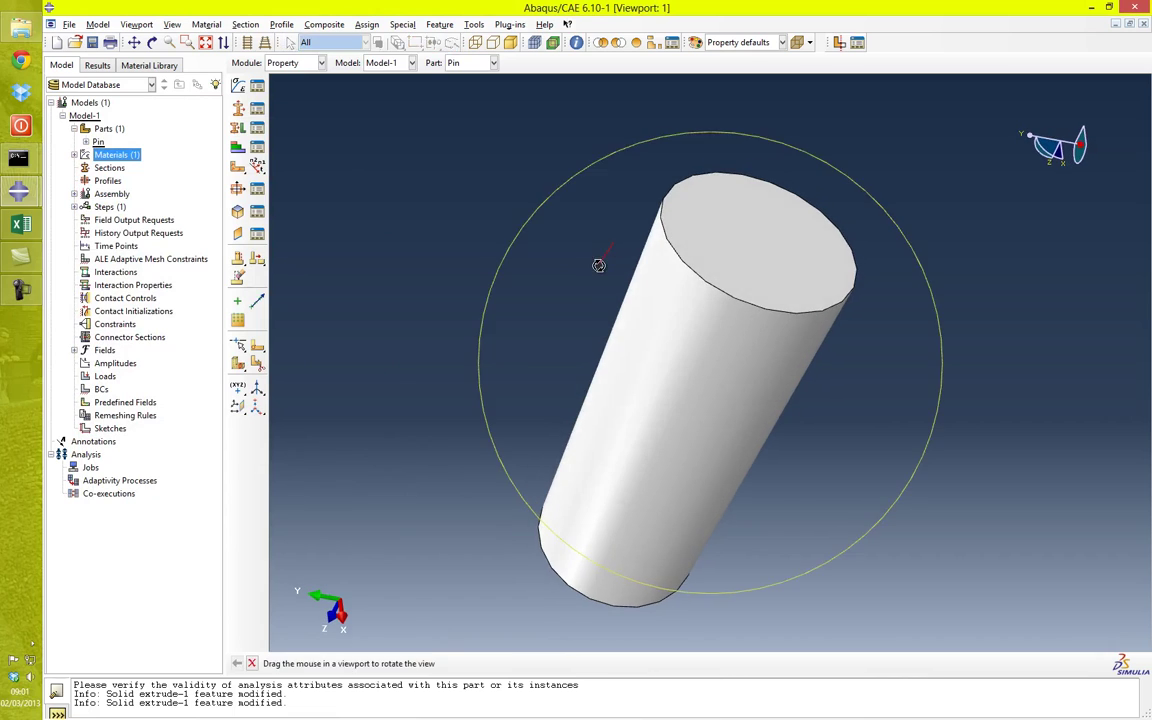
{"action": "left_click_drag", "start_coordinate": [746, 283], "coordinate": [727, 309], "text": "ctrl+alt"}
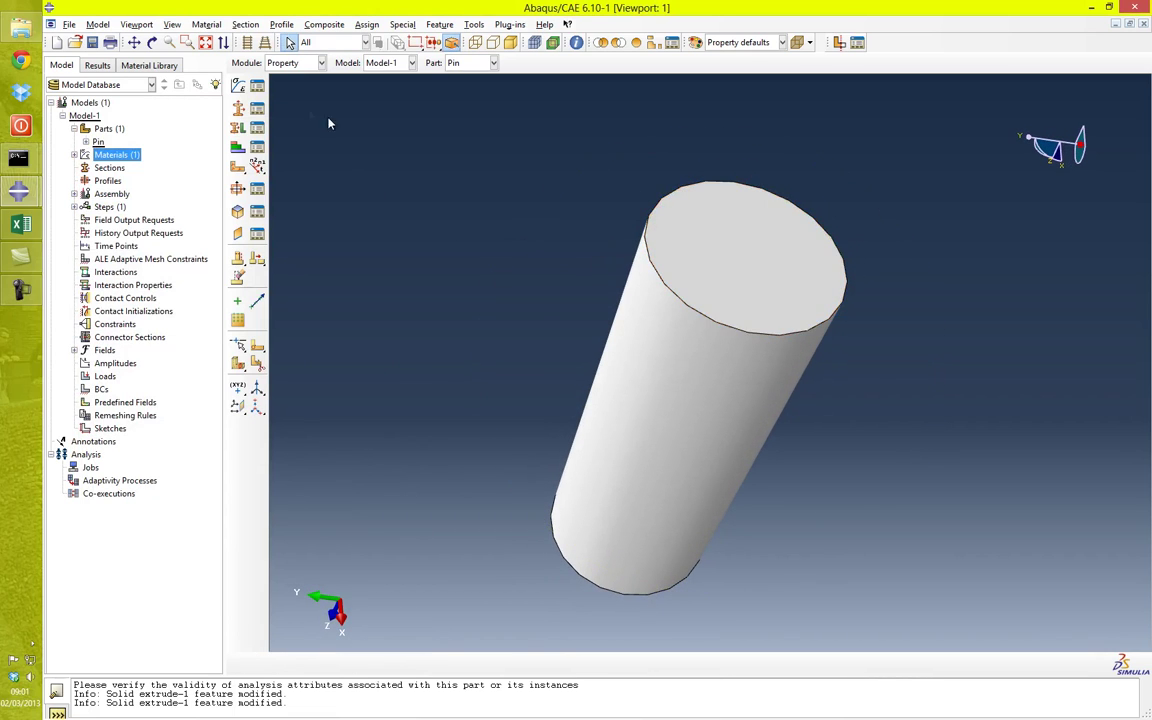
{"action": "left_click", "coordinate": [85, 142]}
{"action": "double_click", "coordinate": [142, 272]}
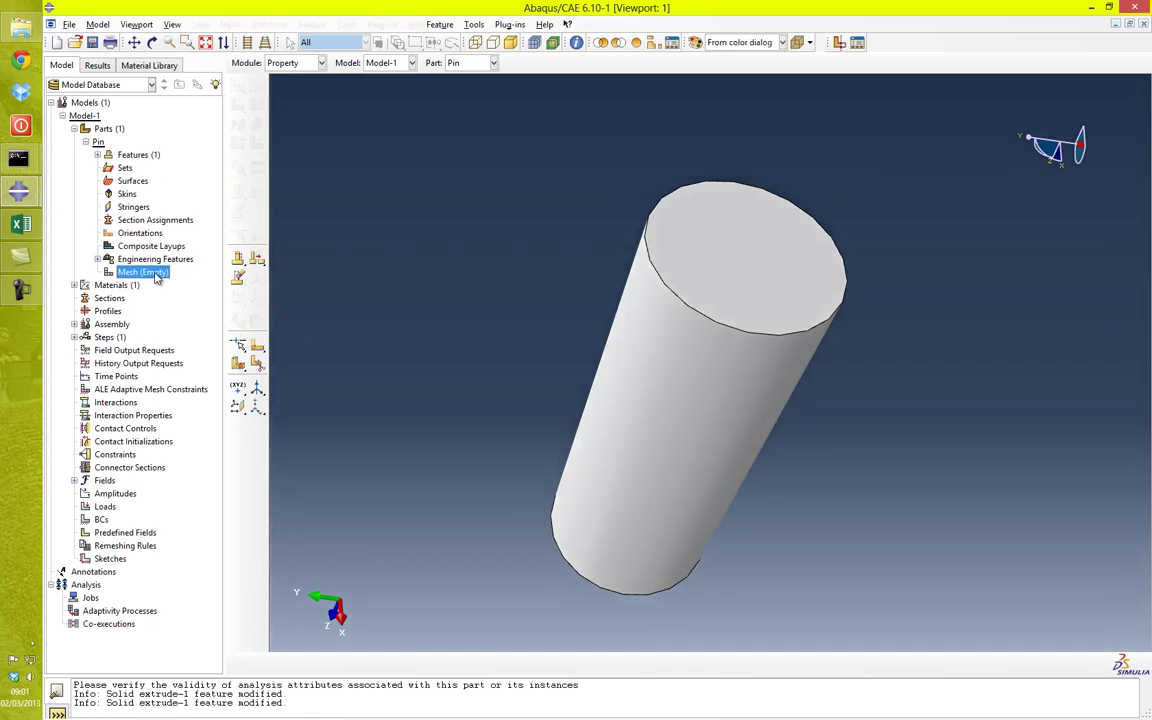
{"action": "left_click", "coordinate": [201, 24]}
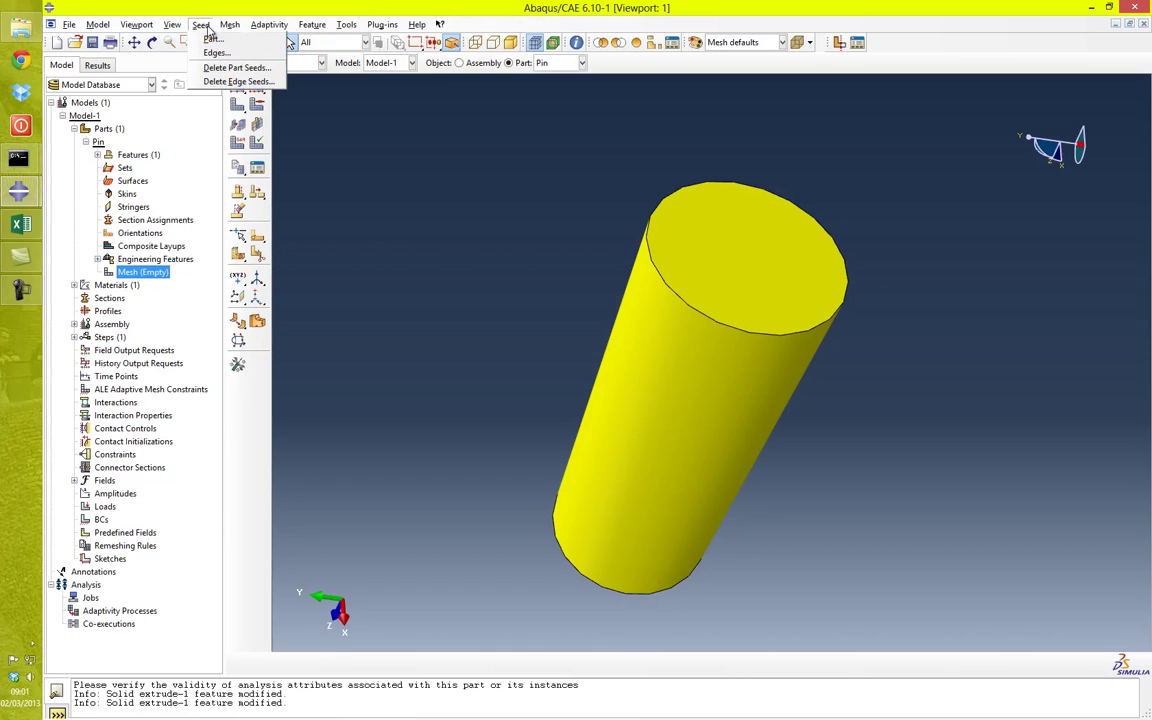
{"action": "left_click", "coordinate": [210, 37]}
{"action": "left_click", "coordinate": [181, 280]}
{"action": "left_click_drag", "start_coordinate": [216, 159], "coordinate": [141, 158]}
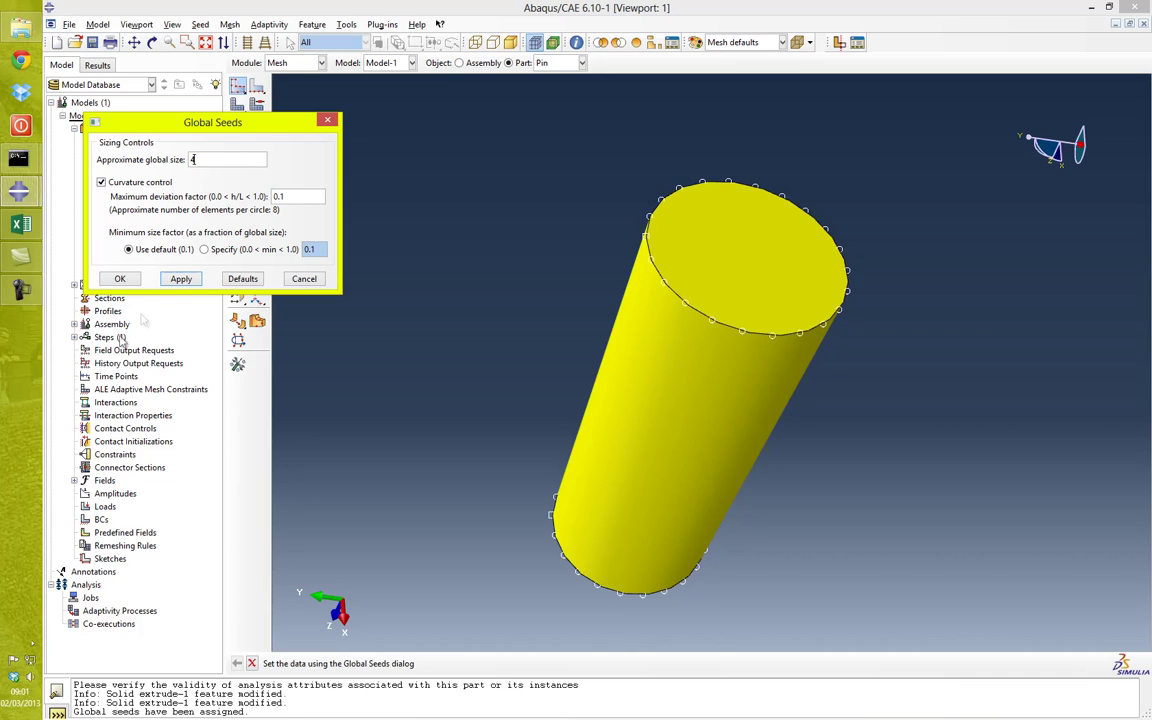
{"action": "left_click", "coordinate": [181, 279]}
{"action": "left_click", "coordinate": [120, 279]}
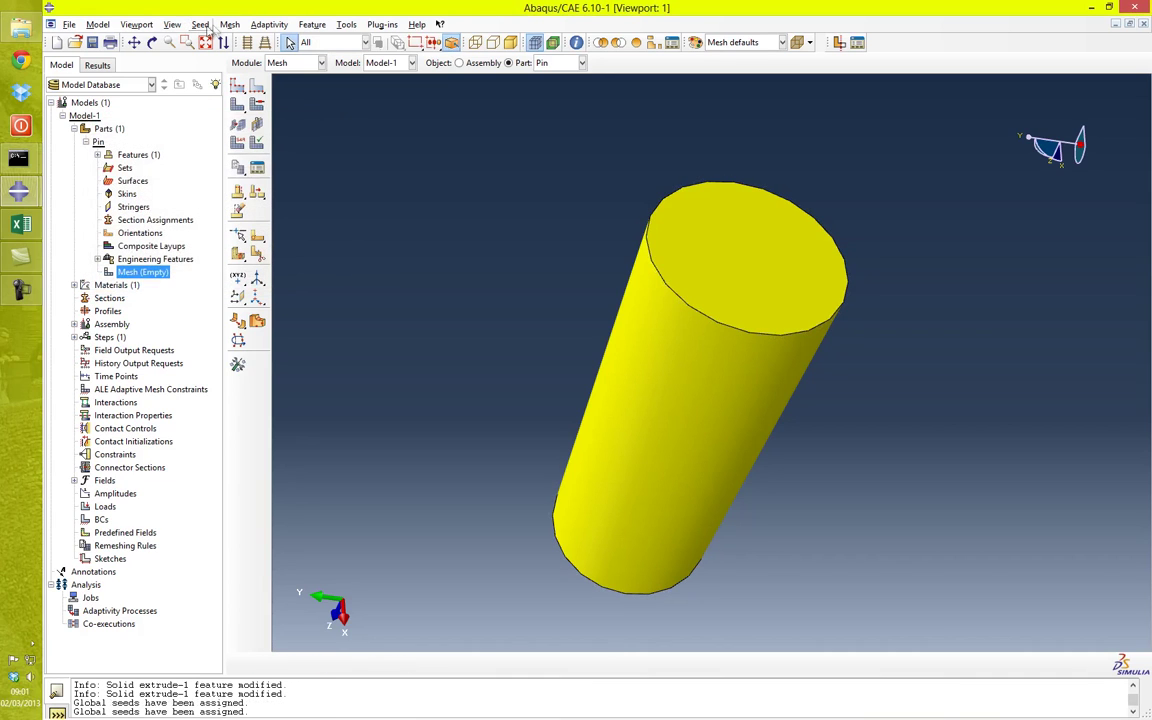
Generate the mesh on the whole Pin part
{"action": "left_click", "coordinate": [229, 24]}
{"action": "left_click", "coordinate": [296, 81]}
{"action": "left_click", "coordinate": [352, 663]}
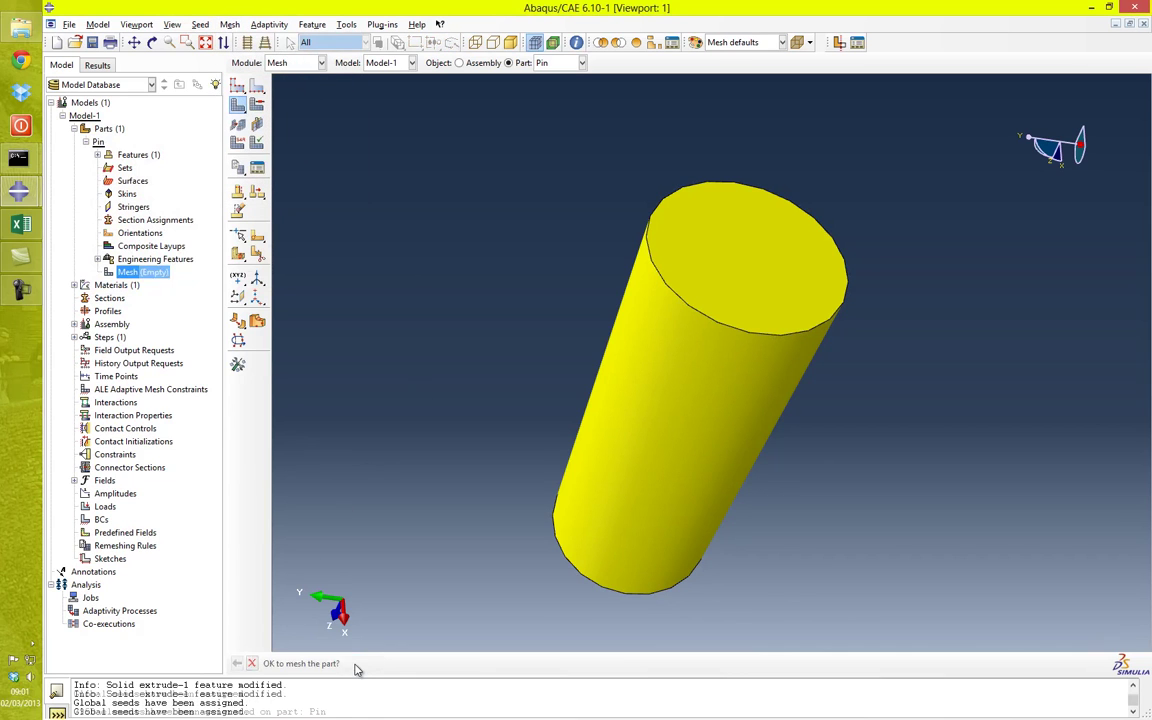
Examine the element pattern on the Pin's end face and along its cylindrical side
{"action": "mouse_move", "coordinate": [733, 283]}
{"action": "left_mouse_down", "text": "ctrl+alt"}
{"action": "mouse_move", "coordinate": [710, 338]}
{"action": "mouse_move", "coordinate": [666, 342]}
{"action": "mouse_move", "coordinate": [776, 355]}
{"action": "mouse_move", "coordinate": [806, 381]}
{"action": "mouse_move", "coordinate": [776, 303]}
{"action": "mouse_move", "coordinate": [771, 327]}
{"action": "left_mouse_up", "text": "ctrl+alt"}
{"action": "left_click_drag", "start_coordinate": [764, 257], "coordinate": [759, 287], "text": "ctrl+alt"}
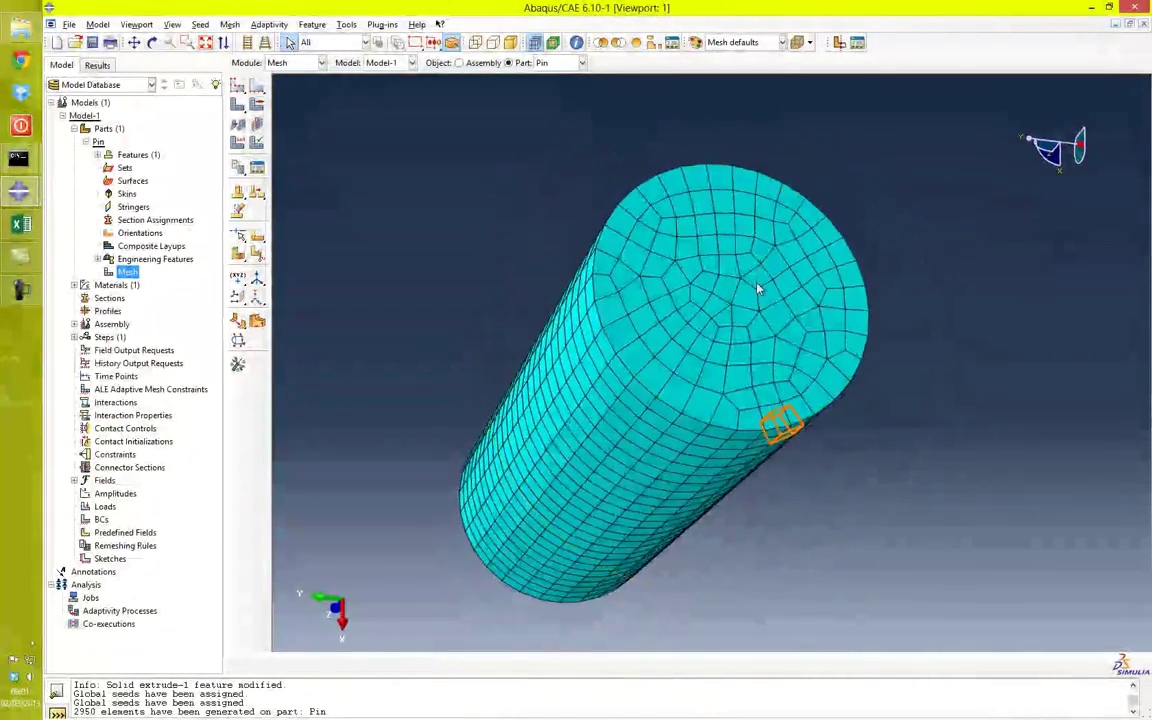
{"action": "scroll", "coordinate": [759, 286], "scroll_direction": "down", "scroll_amount": 2}
{"action": "scroll", "coordinate": [715, 357], "scroll_direction": "up", "scroll_amount": 2}
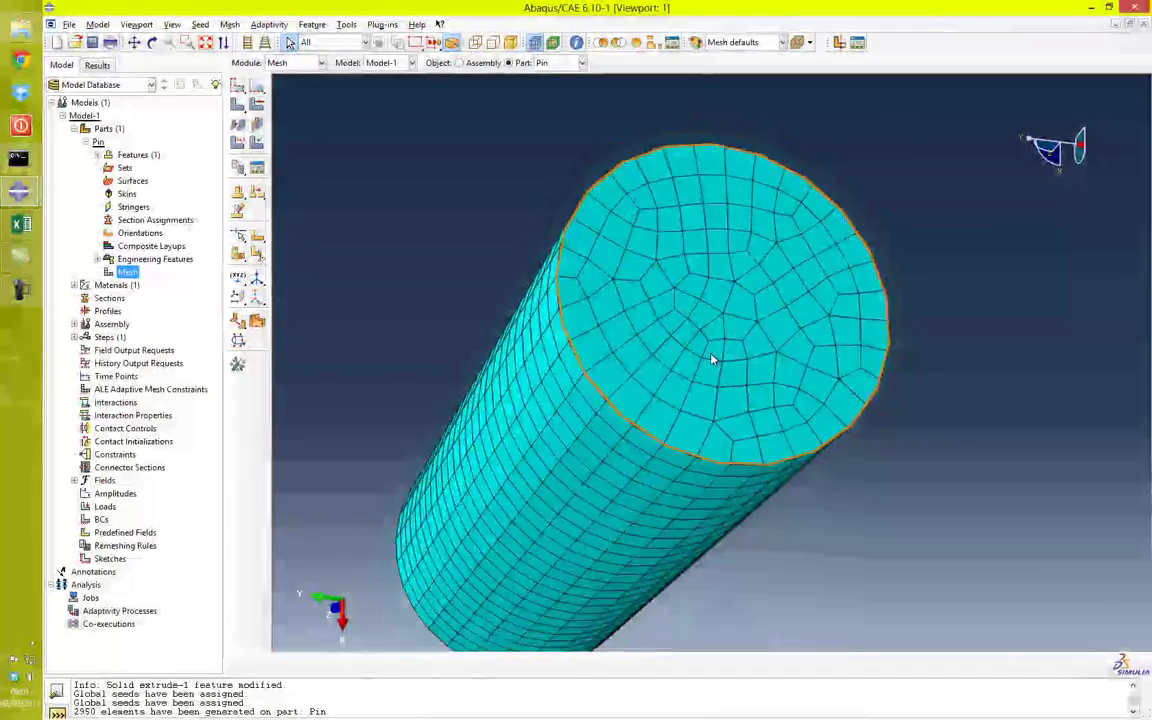
{"action": "left_click_drag", "start_coordinate": [757, 336], "coordinate": [720, 285], "text": "ctrl+alt"}
{"action": "mouse_move", "coordinate": [775, 329]}
{"action": "left_mouse_down", "text": "ctrl+alt"}
{"action": "mouse_move", "coordinate": [748, 303]}
{"action": "mouse_move", "coordinate": [764, 288]}
{"action": "mouse_move", "coordinate": [782, 320]}
{"action": "mouse_move", "coordinate": [790, 315]}
{"action": "left_mouse_up", "text": "ctrl+alt"}
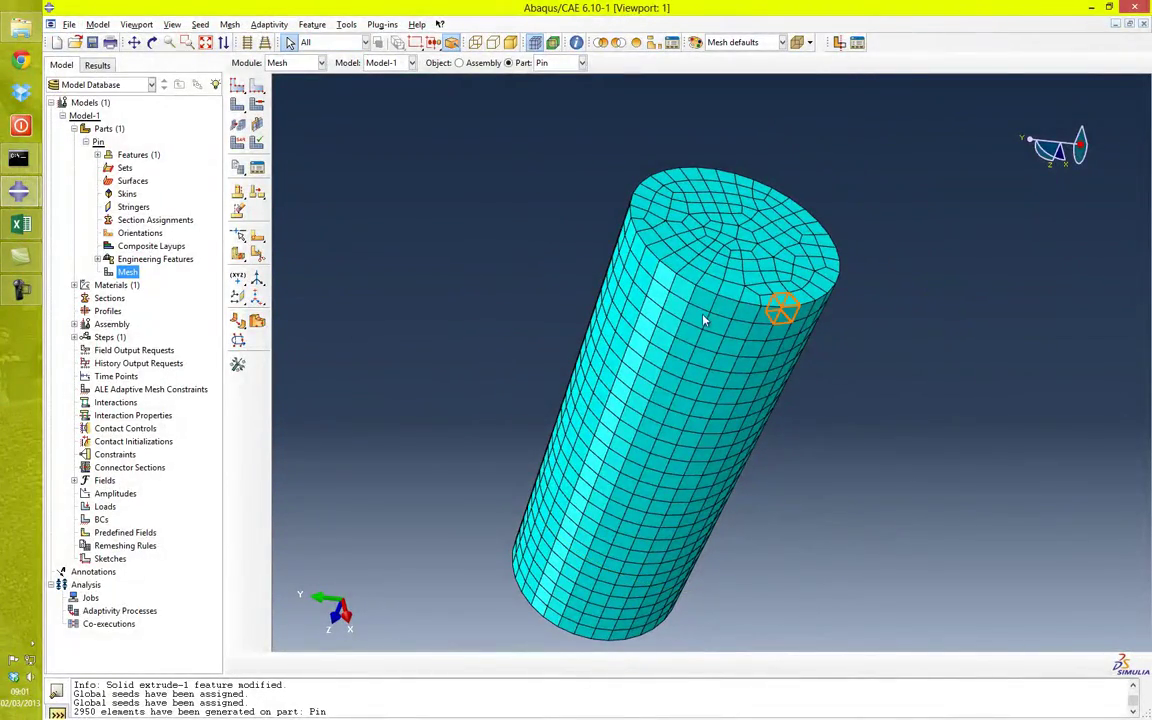
{"action": "left_click_drag", "start_coordinate": [689, 240], "coordinate": [680, 276], "text": "ctrl+alt"}
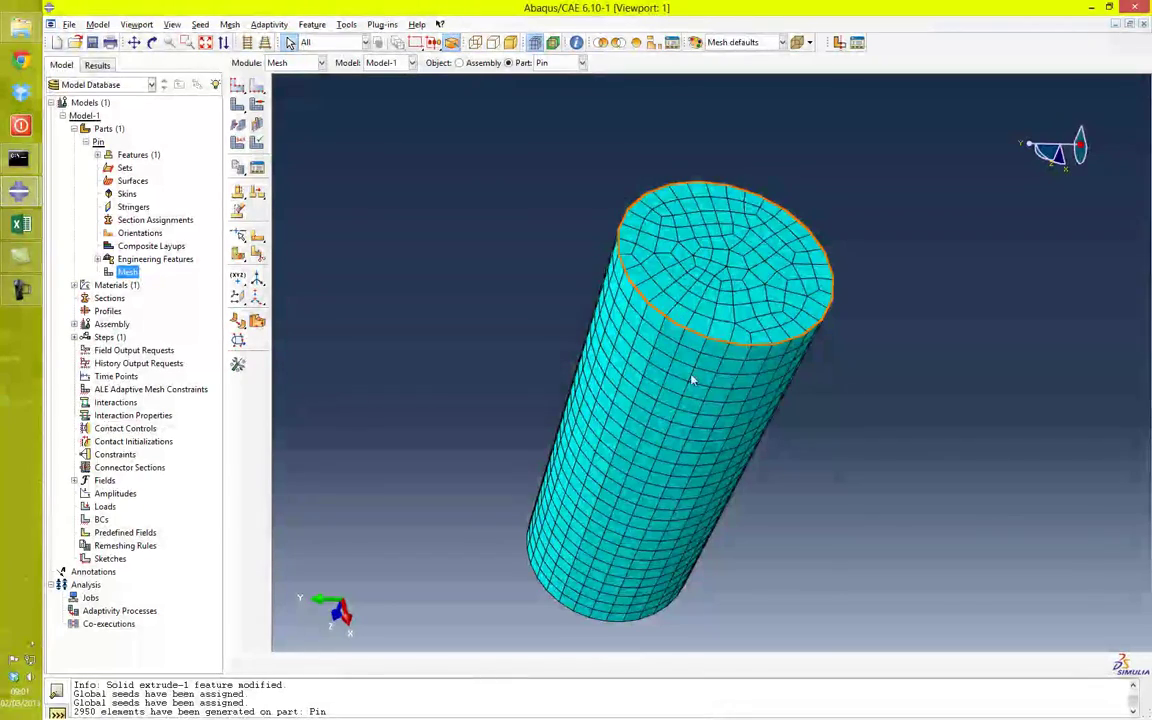
{"action": "scroll", "coordinate": [690, 381], "scroll_direction": "down", "scroll_amount": 2}
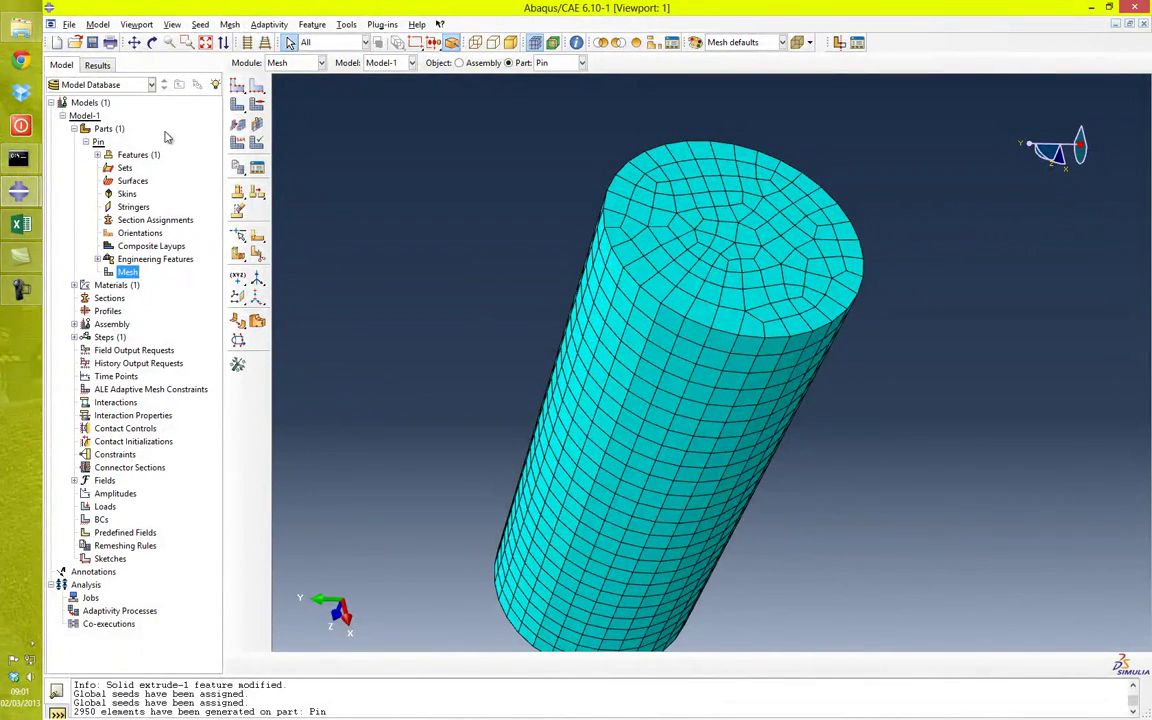
In the Part module, split the Pin lengthwise into two halves with a three-point cutting plane, accepting deletion of the existing mesh
{"action": "left_click", "coordinate": [292, 63]}
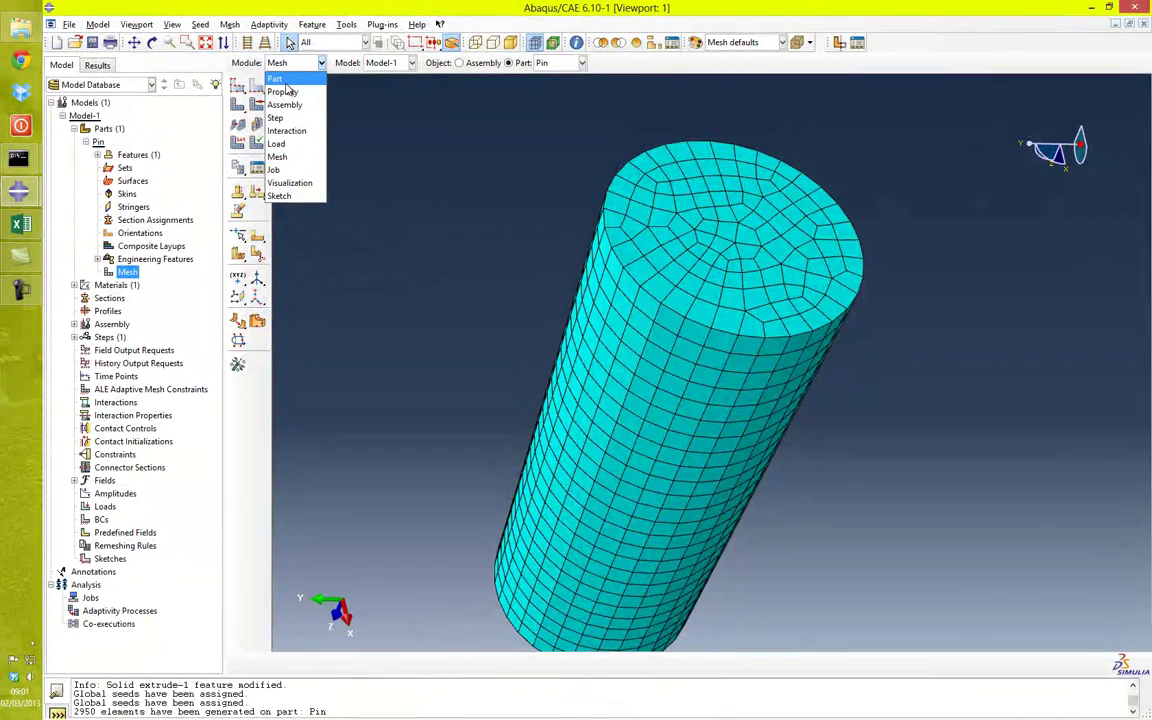
{"action": "left_click", "coordinate": [275, 79]}
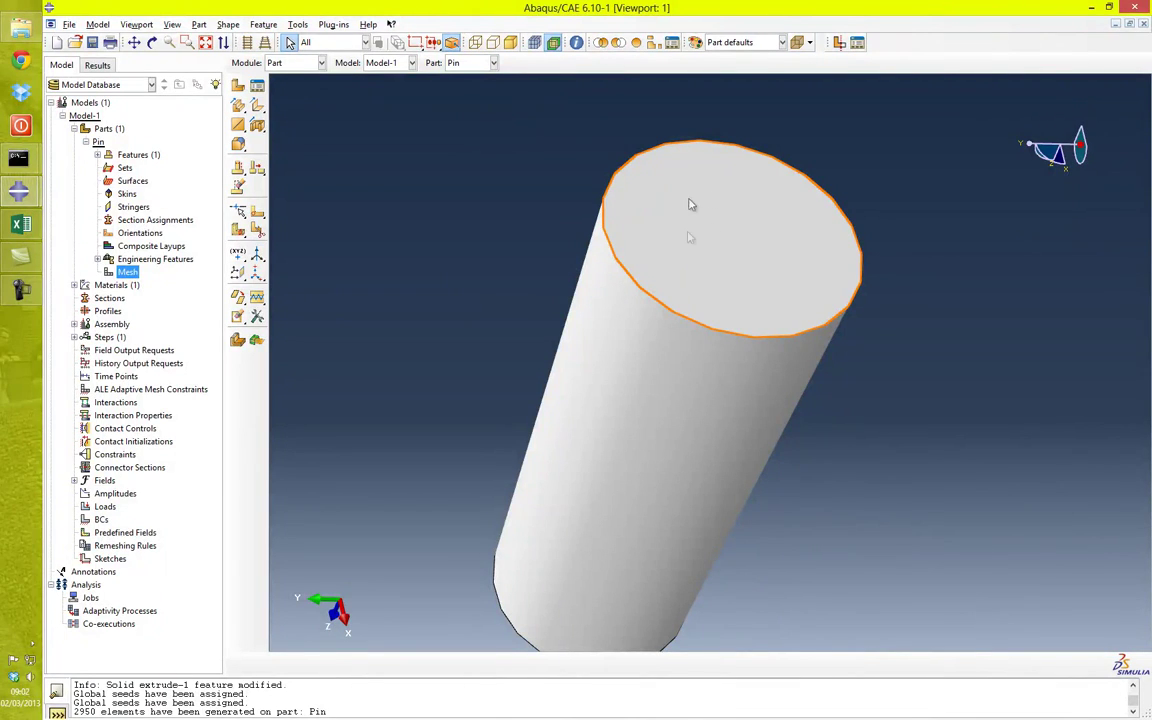
{"action": "left_click", "coordinate": [239, 232]}
{"action": "scroll", "coordinate": [495, 238], "scroll_direction": "down", "scroll_amount": 2}
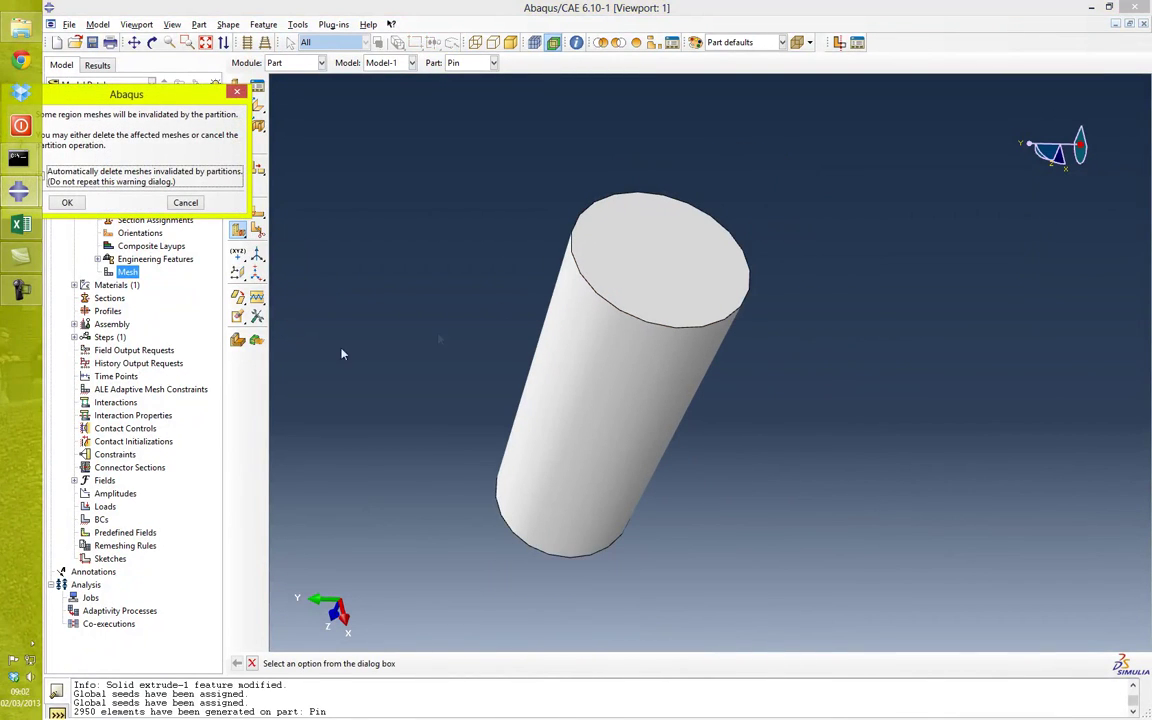
{"action": "left_click", "coordinate": [69, 203]}
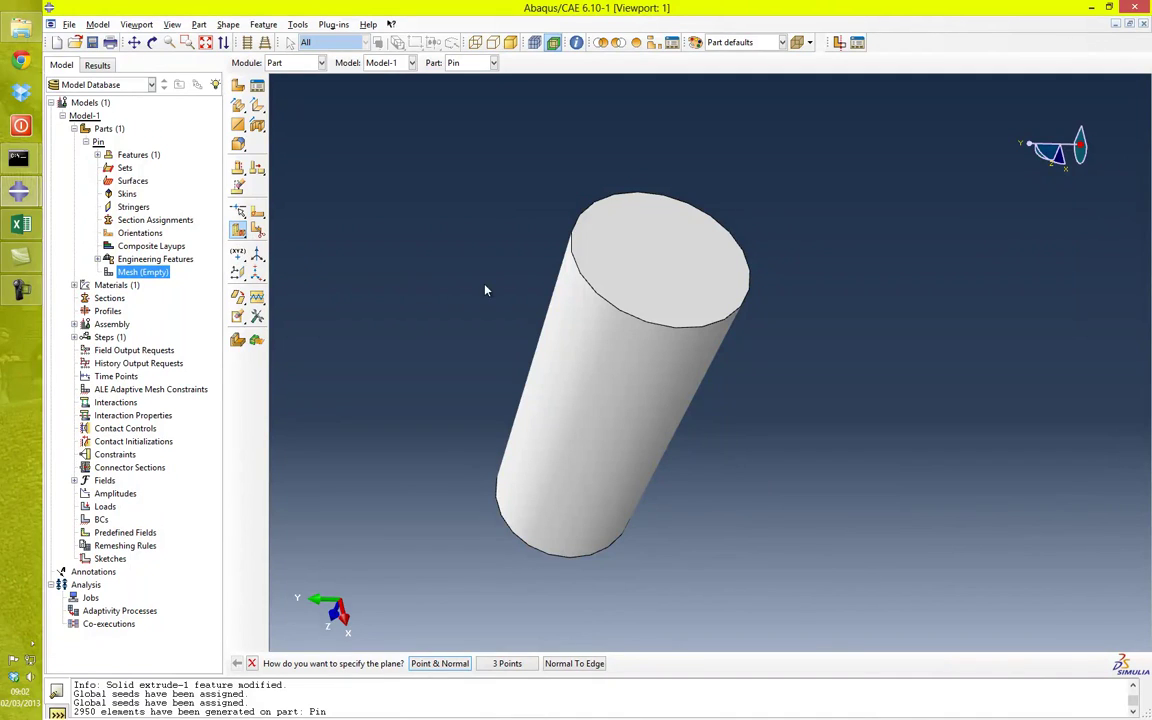
{"action": "left_click", "coordinate": [507, 664]}
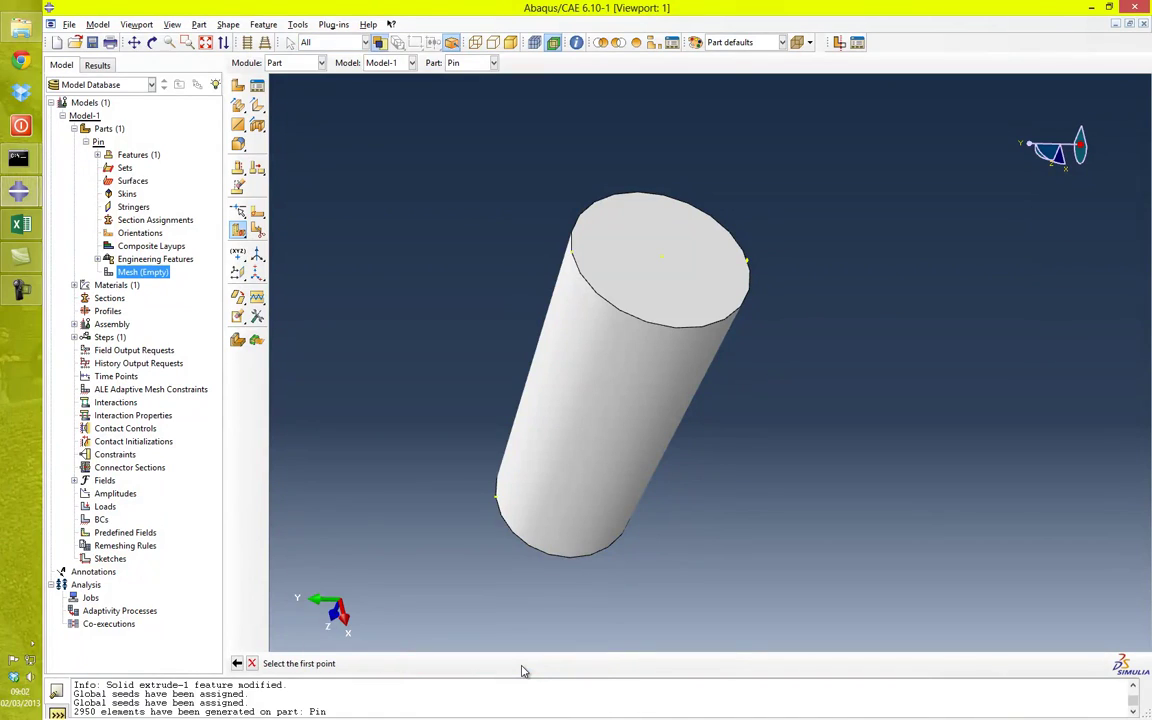
{"action": "left_click", "coordinate": [748, 264]}
{"action": "left_click", "coordinate": [574, 255]}
{"action": "left_click", "coordinate": [497, 500]}
{"action": "middle_click", "coordinate": [399, 512]}
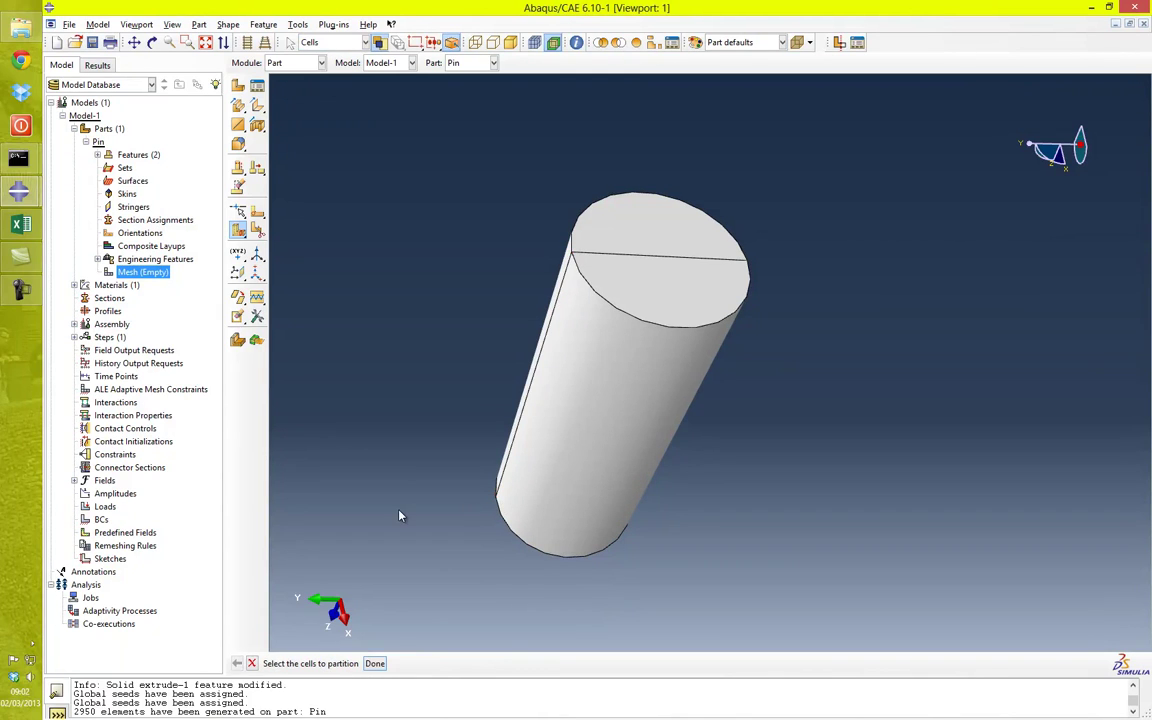
Partition both halves of the Pin lengthwise into quarters with a second three-point cutting plane perpendicular to the first
{"action": "left_click_drag", "start_coordinate": [642, 362], "coordinate": [617, 457], "text": "ctrl+alt"}
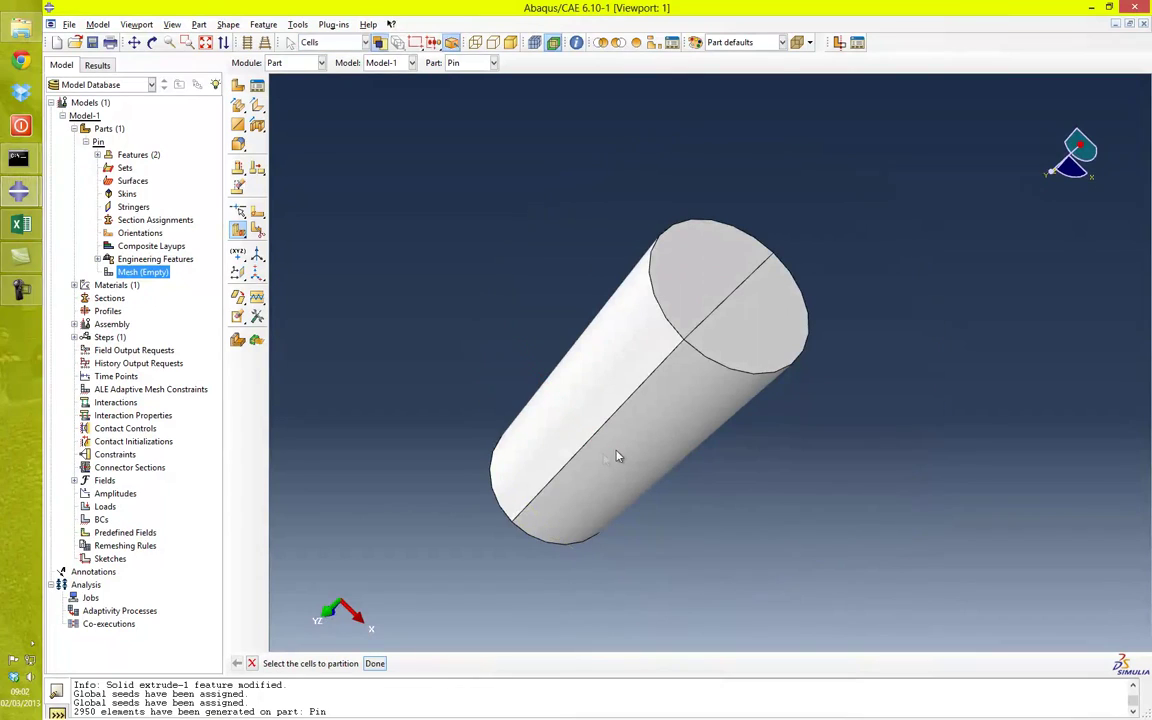
{"action": "scroll", "coordinate": [488, 580], "scroll_direction": "down", "scroll_amount": 1}
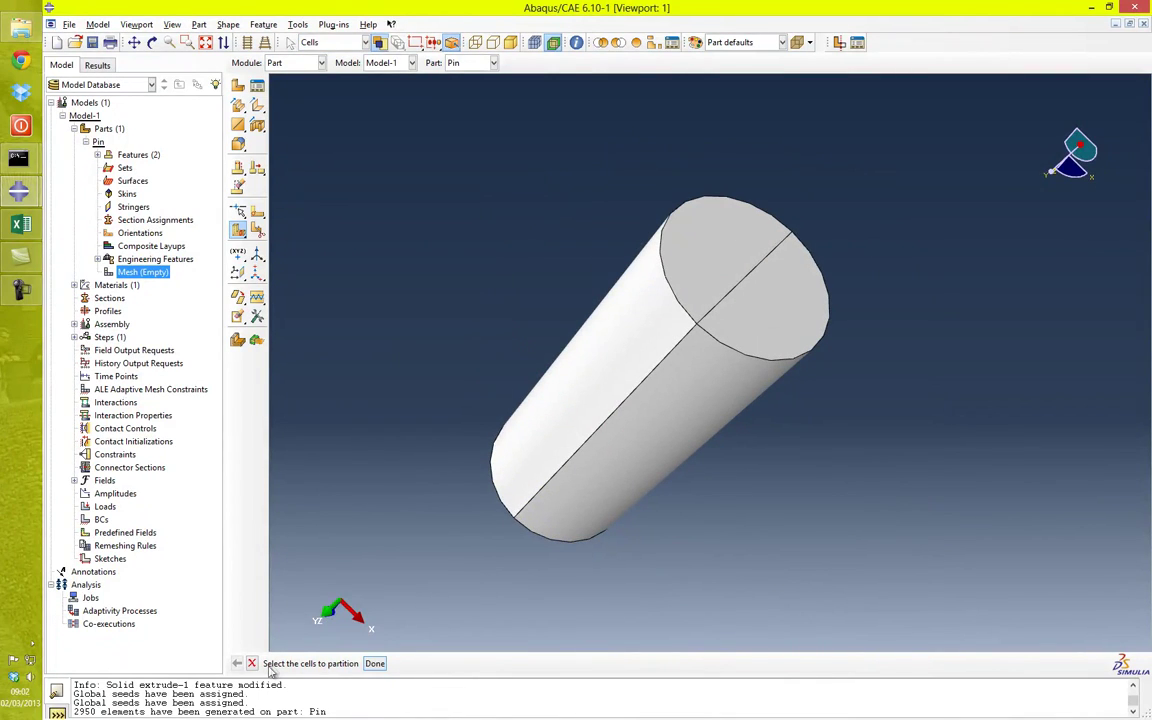
{"action": "left_click_drag", "start_coordinate": [463, 103], "coordinate": [856, 591]}
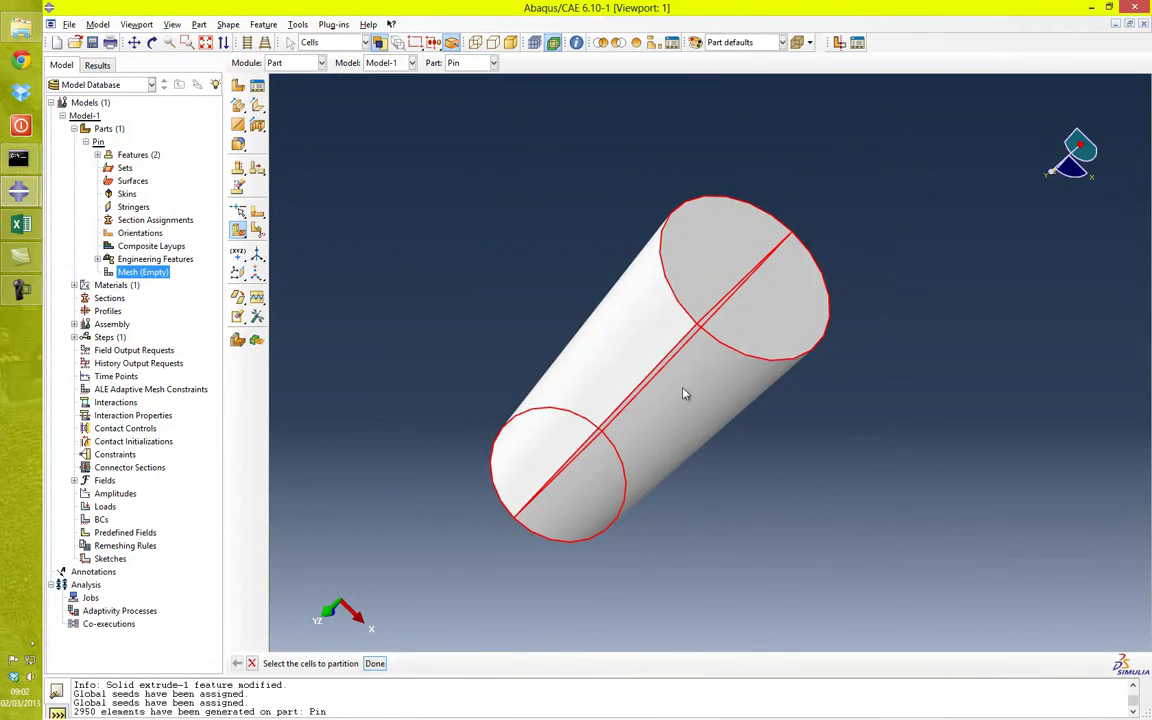
{"action": "middle_click", "coordinate": [754, 469]}
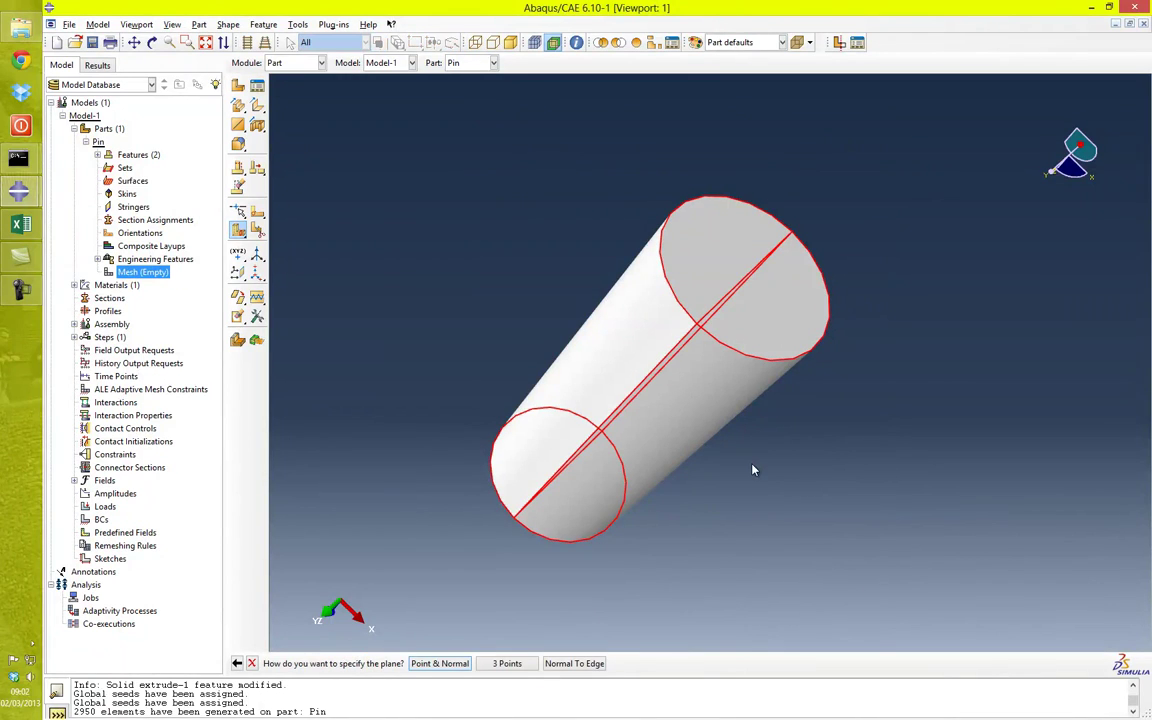
{"action": "left_click", "coordinate": [514, 664]}
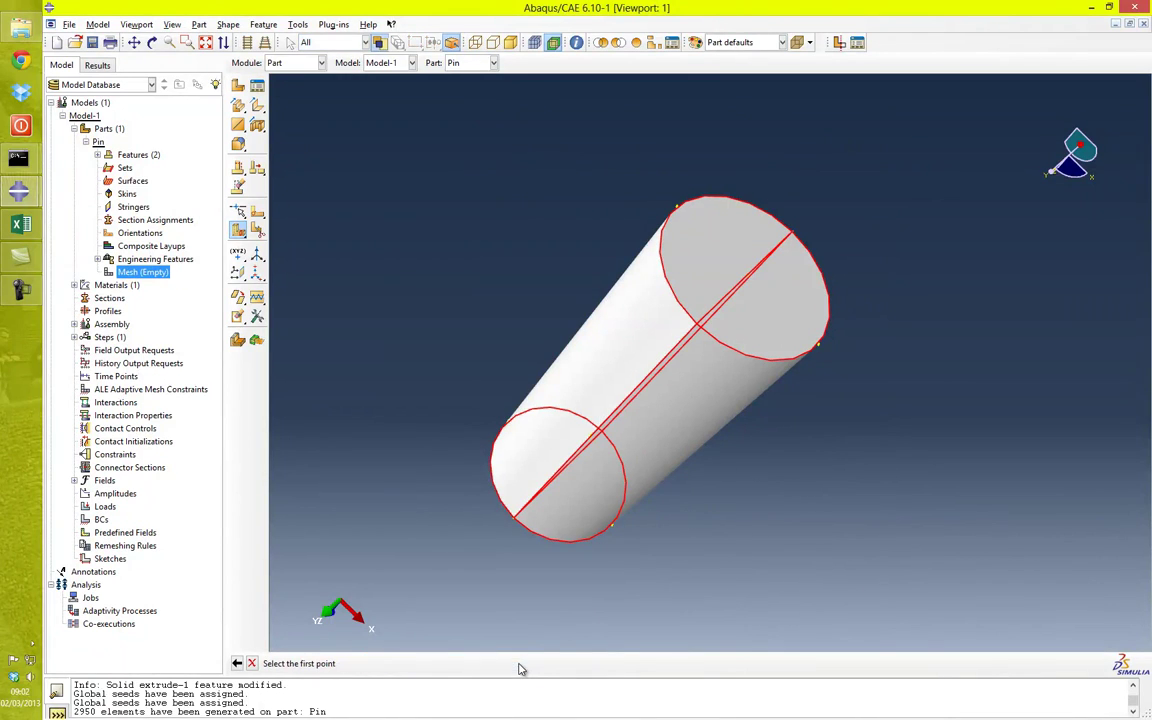
{"action": "left_click", "coordinate": [677, 209]}
{"action": "left_click", "coordinate": [817, 347]}
{"action": "left_click", "coordinate": [612, 526]}
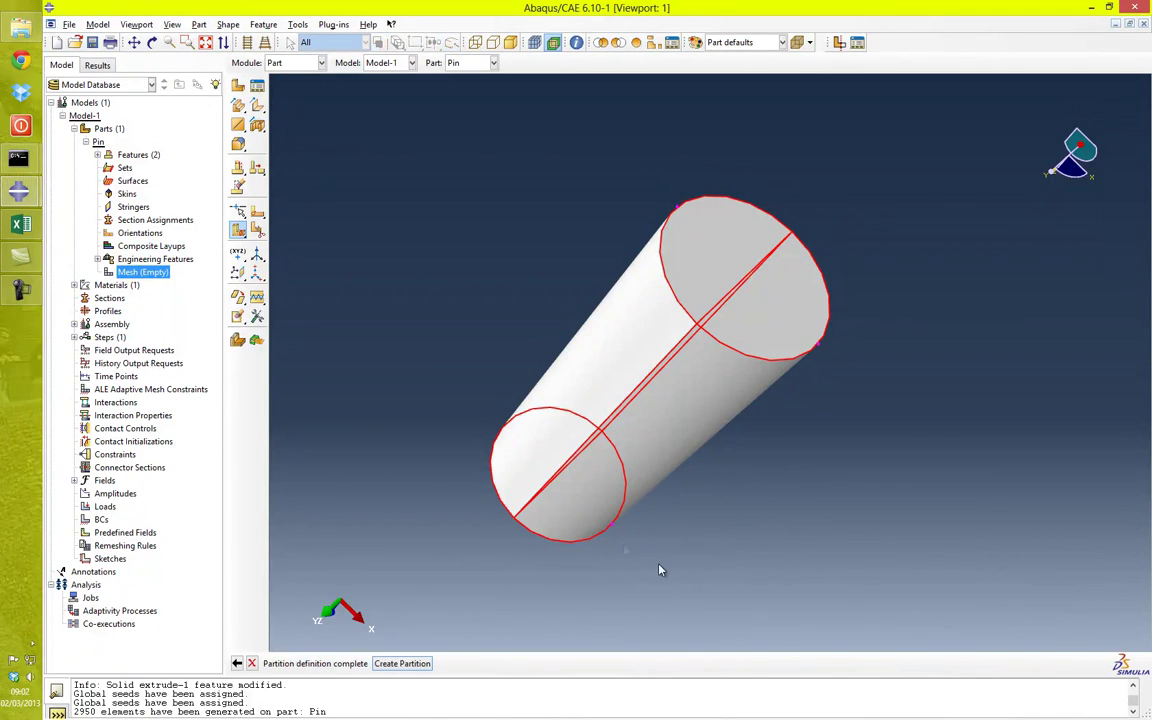
{"action": "middle_click", "coordinate": [660, 571]}
{"action": "left_click_drag", "start_coordinate": [727, 437], "coordinate": [689, 427], "text": "ctrl+alt"}
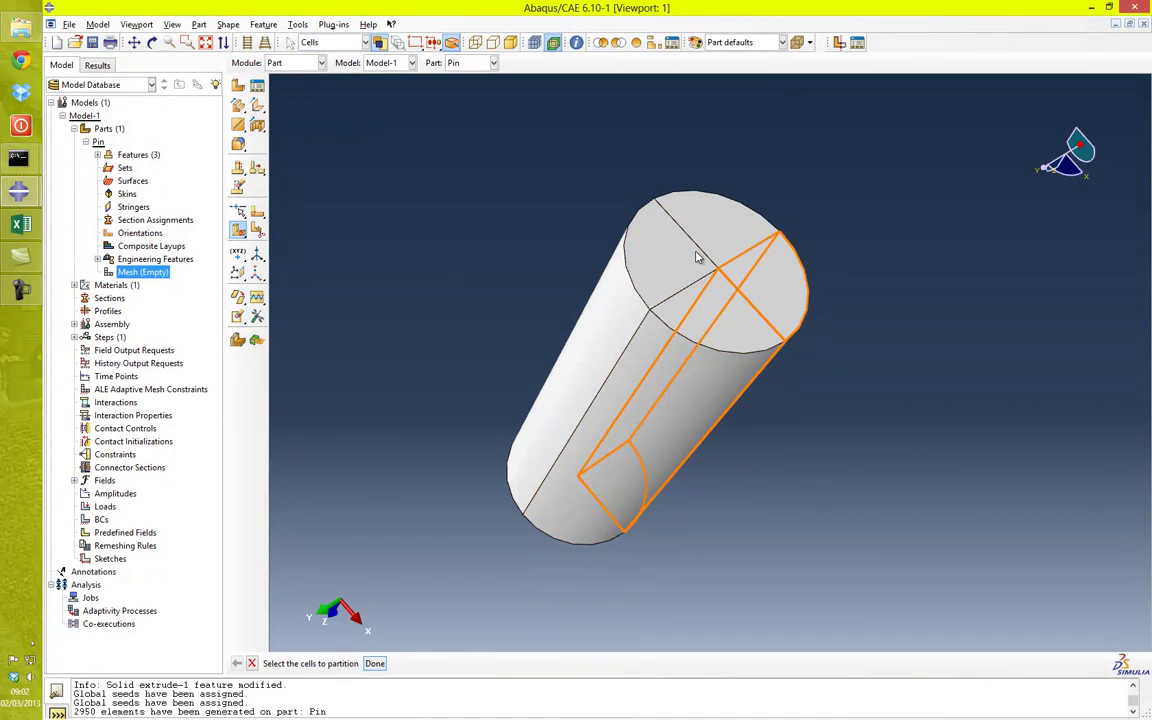
{"action": "mouse_move", "coordinate": [898, 277]}
{"action": "left_mouse_down", "text": "ctrl+alt"}
{"action": "mouse_move", "coordinate": [866, 311]}
{"action": "mouse_move", "coordinate": [866, 378]}
{"action": "mouse_move", "coordinate": [918, 285]}
{"action": "left_mouse_up", "text": "ctrl+alt"}
{"action": "left_click_drag", "start_coordinate": [786, 330], "coordinate": [777, 298], "text": "ctrl+alt"}
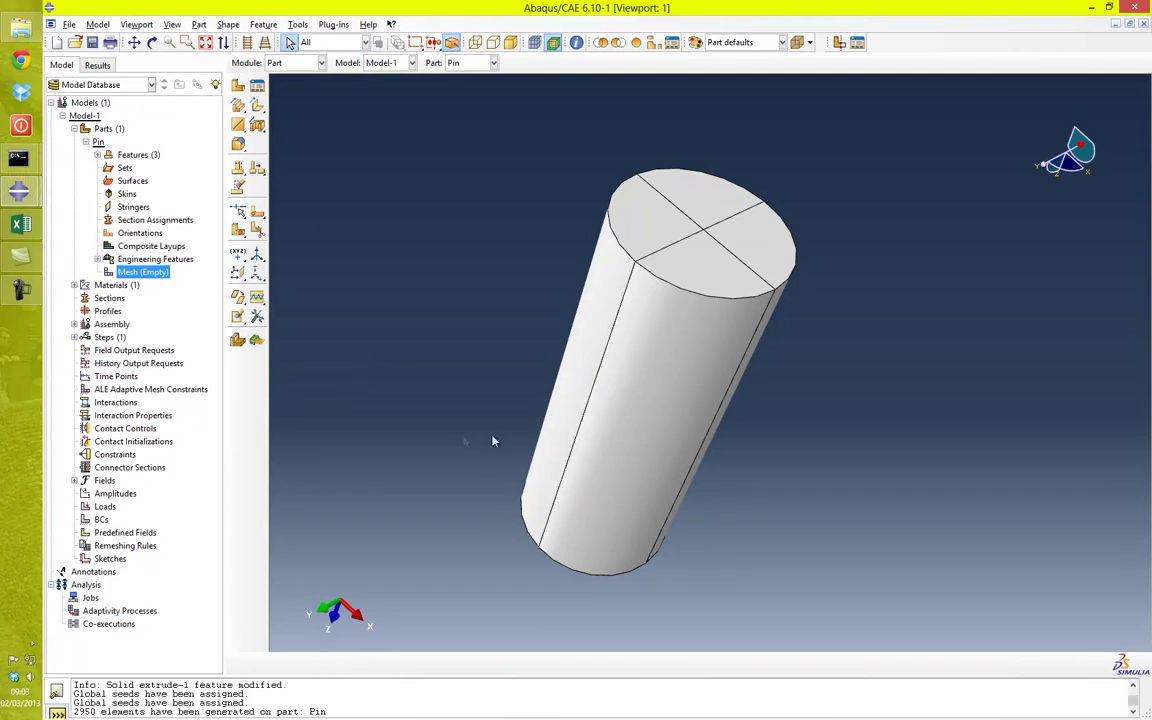
{"action": "key", "text": "Escape"}
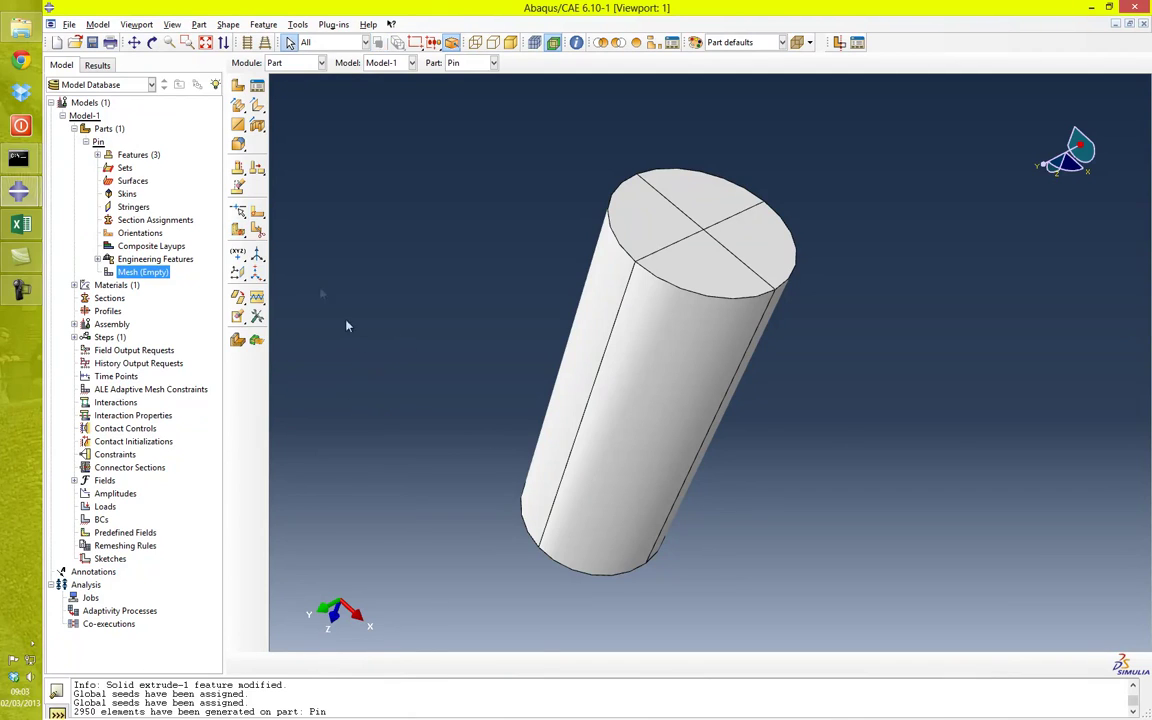
Open a face partition sketch on the four quadrants of the Pin's end face, using the outer rim edge as the vertical right-hand reference
{"action": "left_click", "coordinate": [258, 214]}
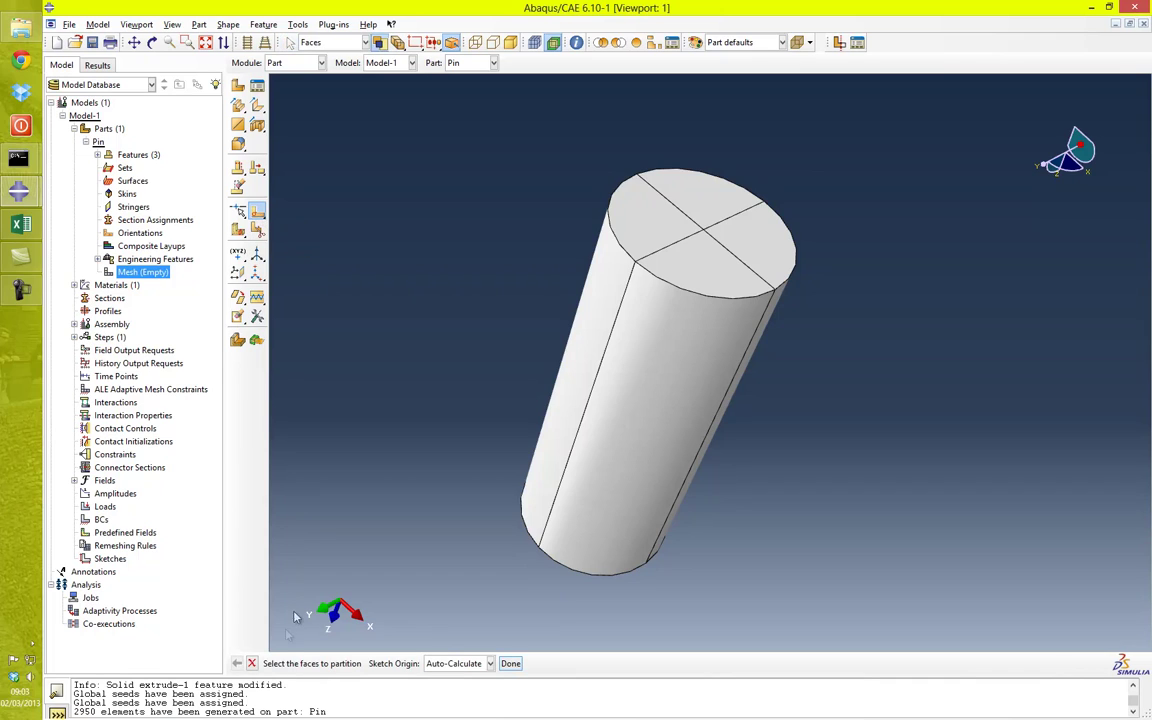
{"action": "left_click", "coordinate": [672, 215]}
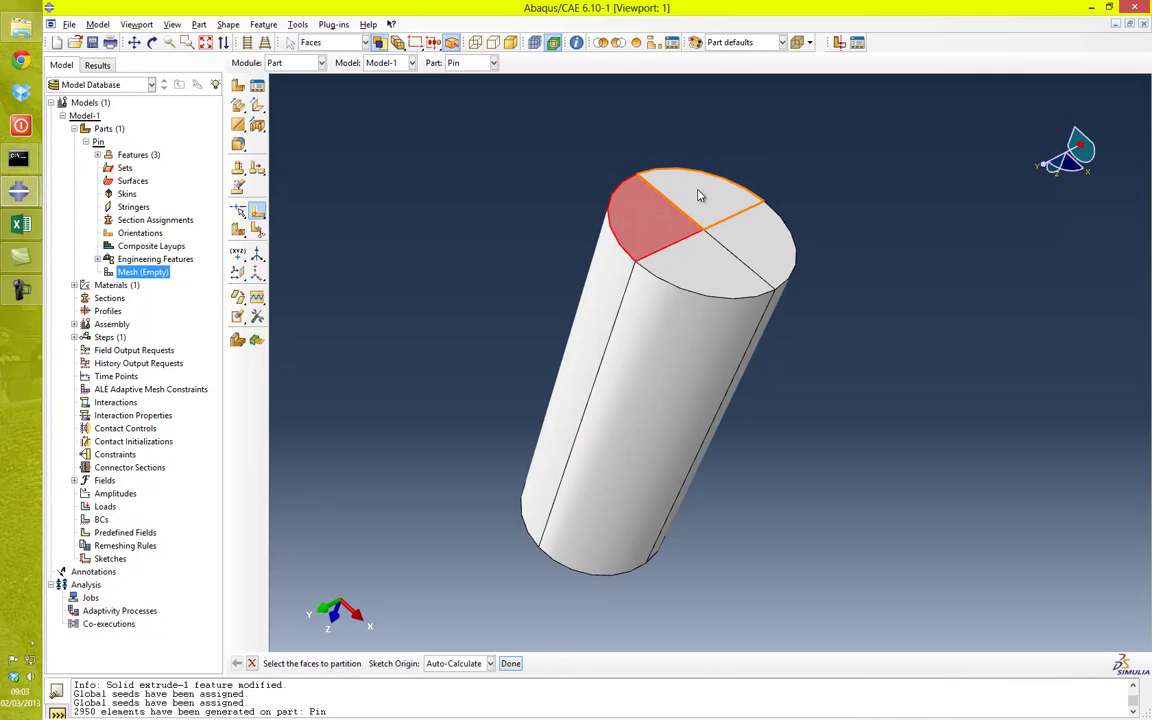
{"action": "left_click", "coordinate": [700, 190], "text": "shift"}
{"action": "left_click", "coordinate": [749, 231], "text": "shift"}
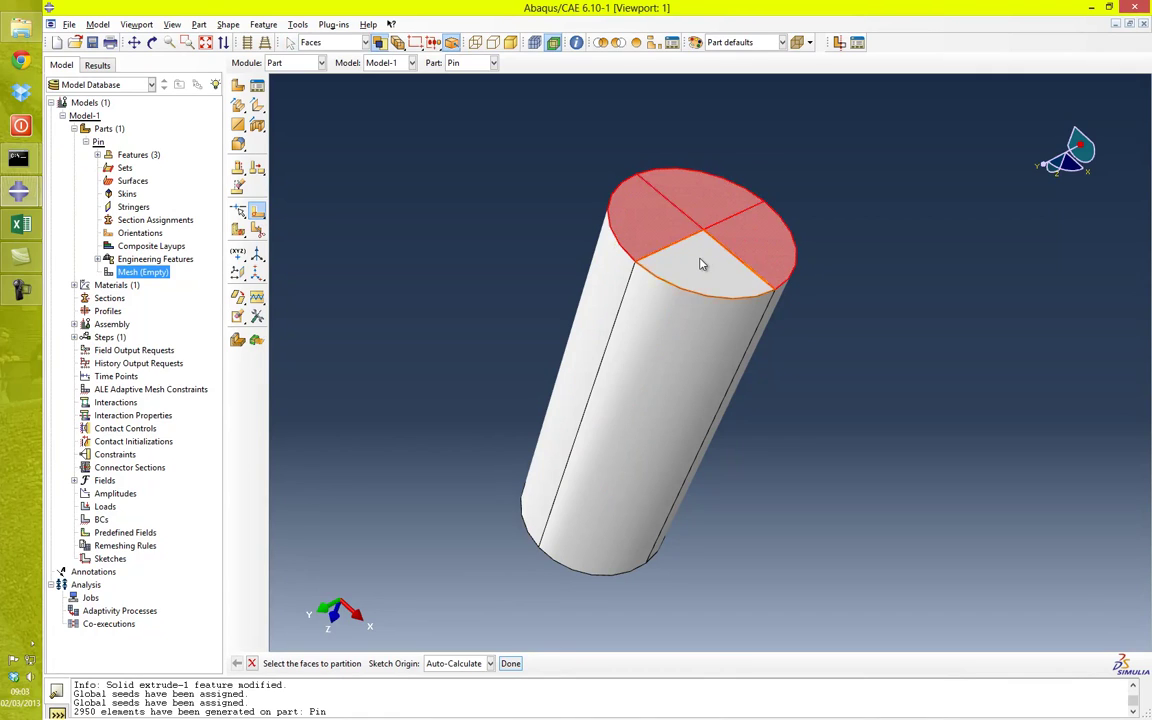
{"action": "left_click", "coordinate": [703, 261], "text": "shift"}
{"action": "middle_click", "coordinate": [878, 308]}
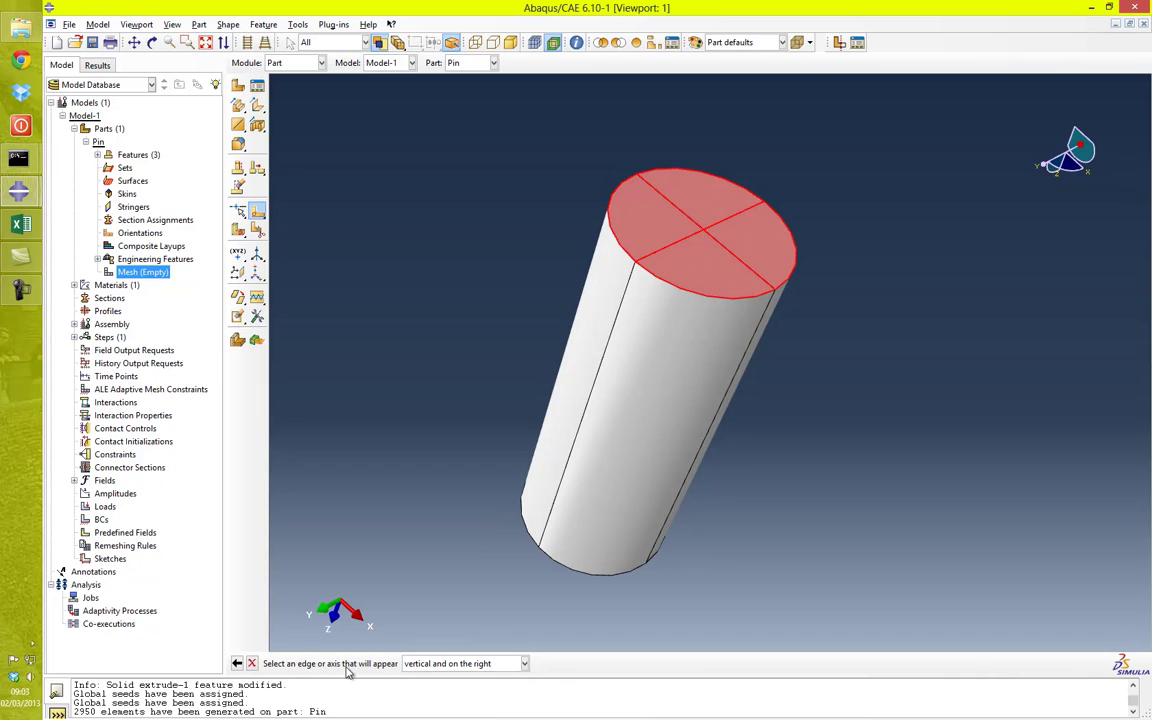
{"action": "left_click", "coordinate": [797, 256]}
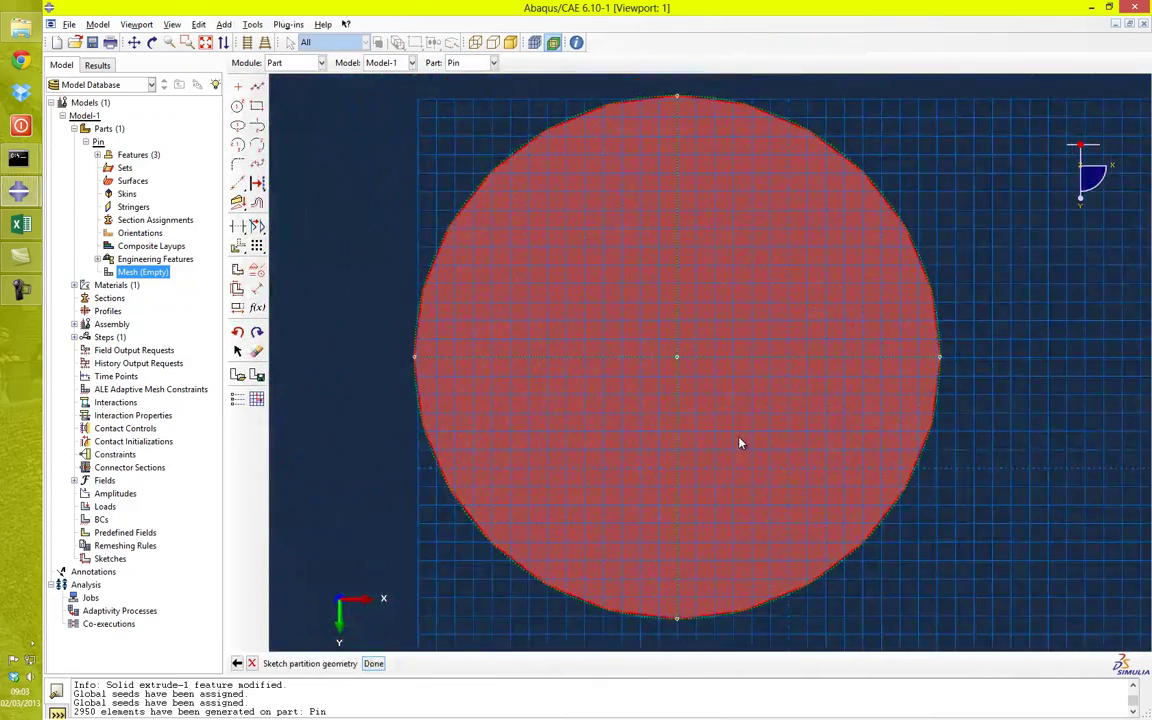
Sketch a circle centred on the end face, set its radius to 7, and create the face partition from it
{"action": "left_click", "coordinate": [237, 107]}
{"action": "left_click", "coordinate": [677, 357]}
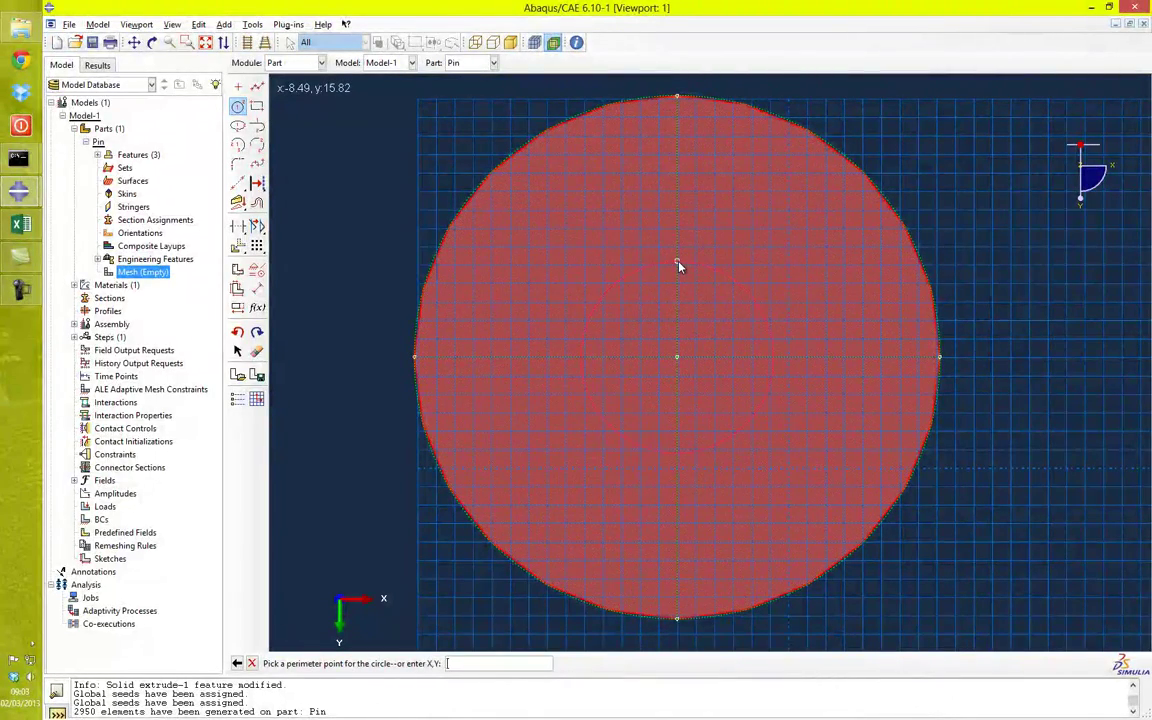
{"action": "left_click", "coordinate": [678, 263]}
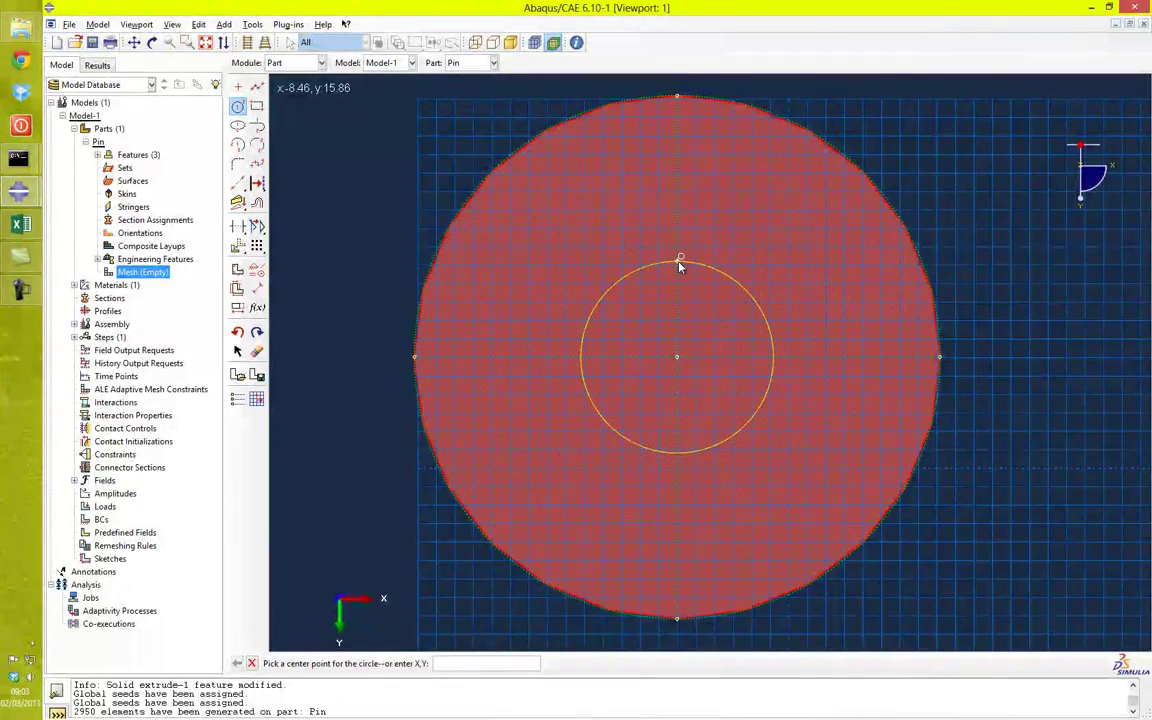
{"action": "left_click", "coordinate": [257, 288]}
{"action": "left_click", "coordinate": [594, 314]}
{"action": "left_click", "coordinate": [389, 204]}
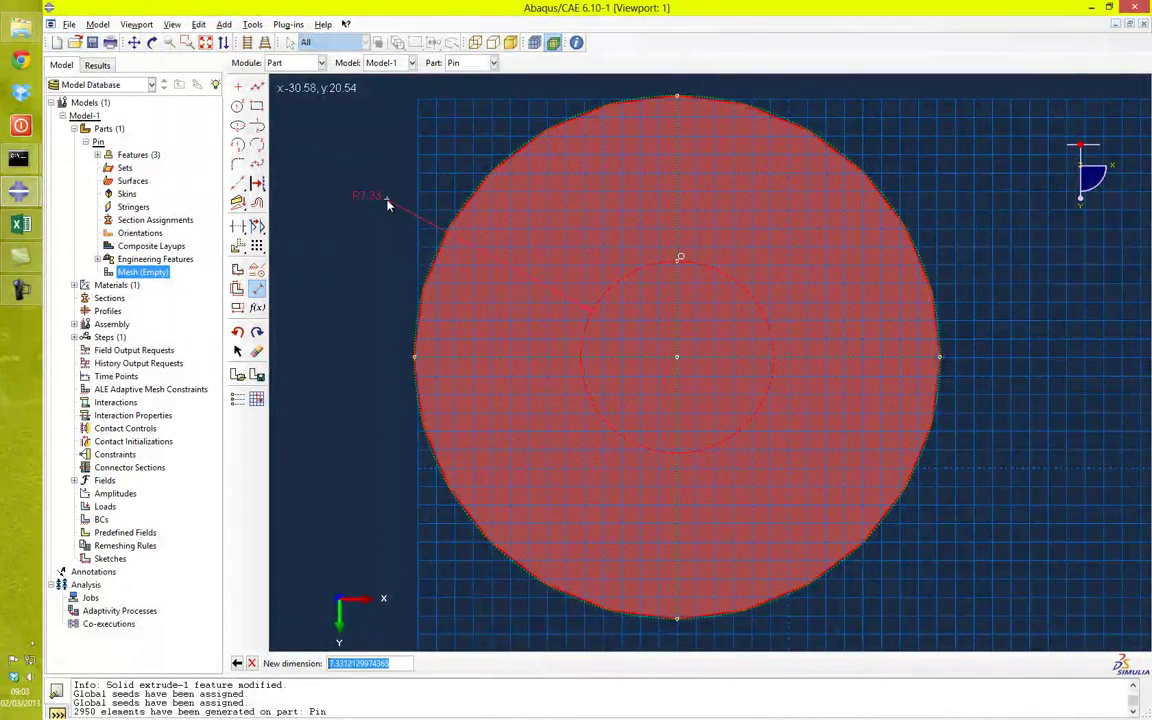
{"action": "type", "text": "7"}
{"action": "key", "text": "Return"}
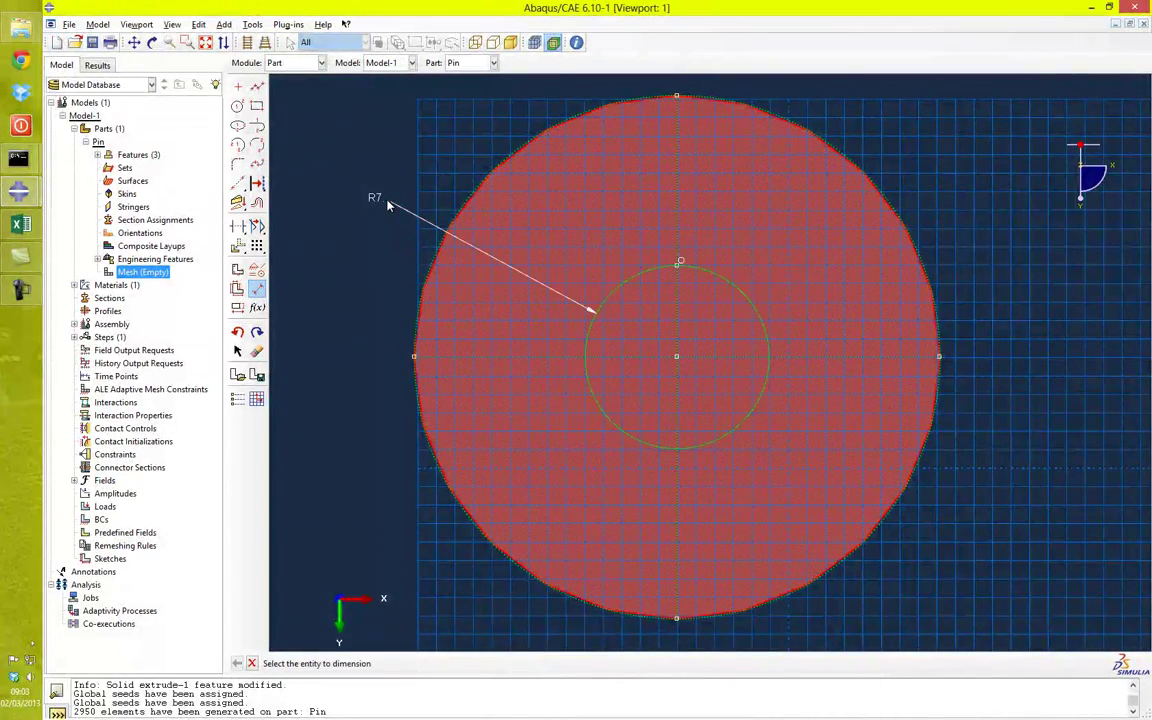
{"action": "key", "text": "Escape"}
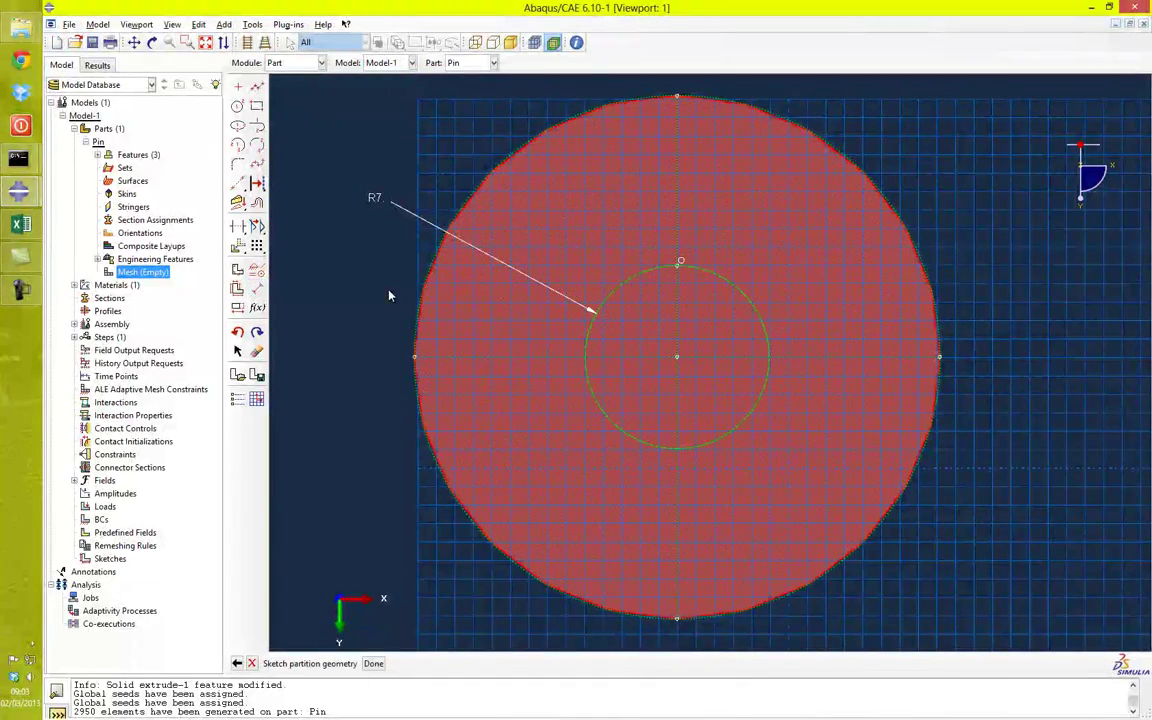
{"action": "middle_click", "coordinate": [382, 295]}
Start a cell partition by extruding or sweeping edges, with all four cells of the Pin selected
{"action": "scroll", "coordinate": [720, 258], "scroll_direction": "down", "scroll_amount": 2}
{"action": "scroll", "coordinate": [609, 483], "scroll_direction": "up", "scroll_amount": 3}
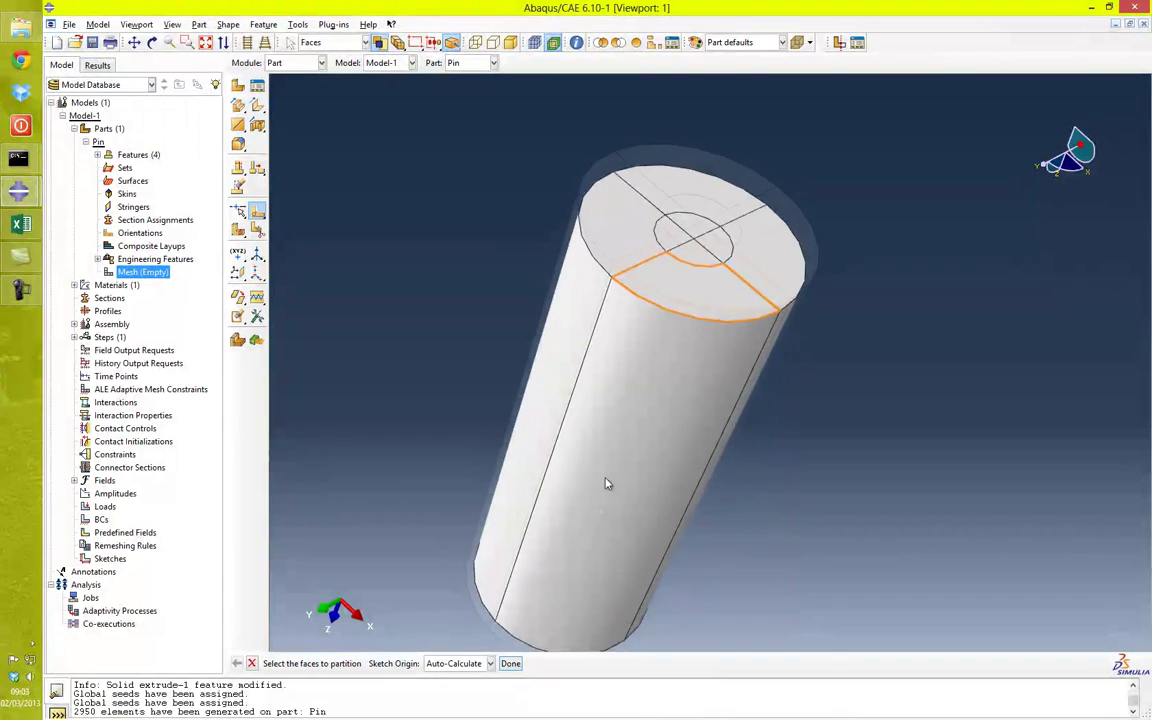
{"action": "left_click_drag", "start_coordinate": [597, 505], "coordinate": [576, 491], "text": "ctrl+alt"}
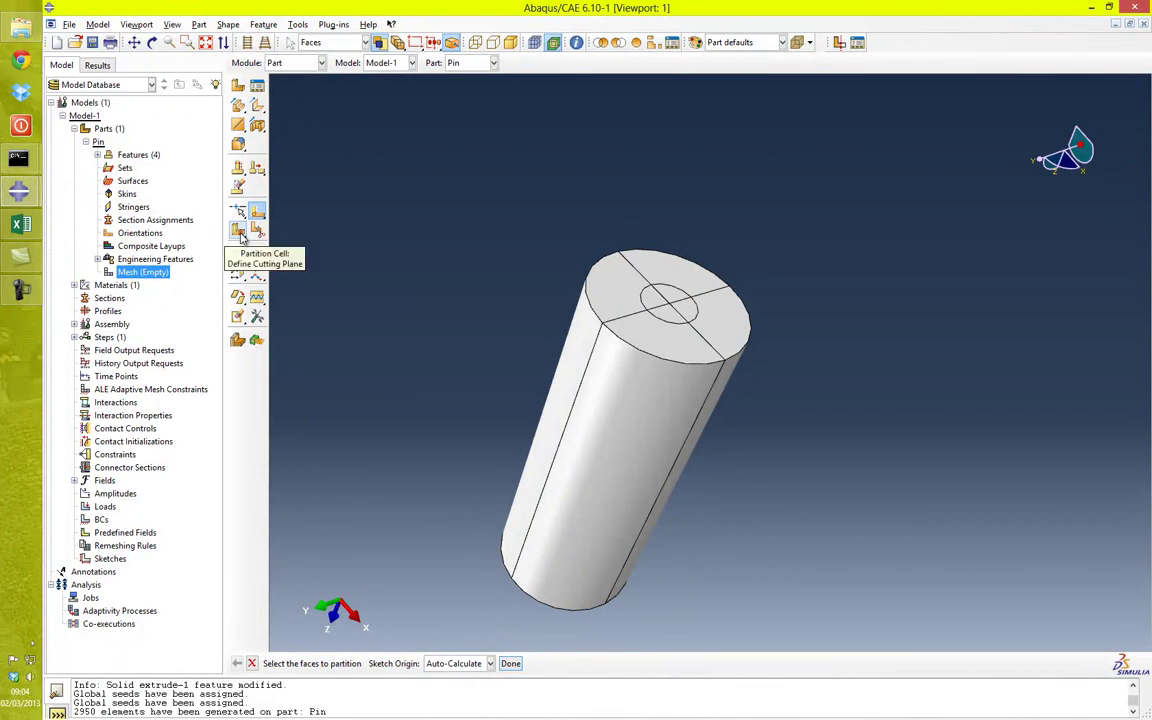
{"action": "left_click", "coordinate": [239, 236]}
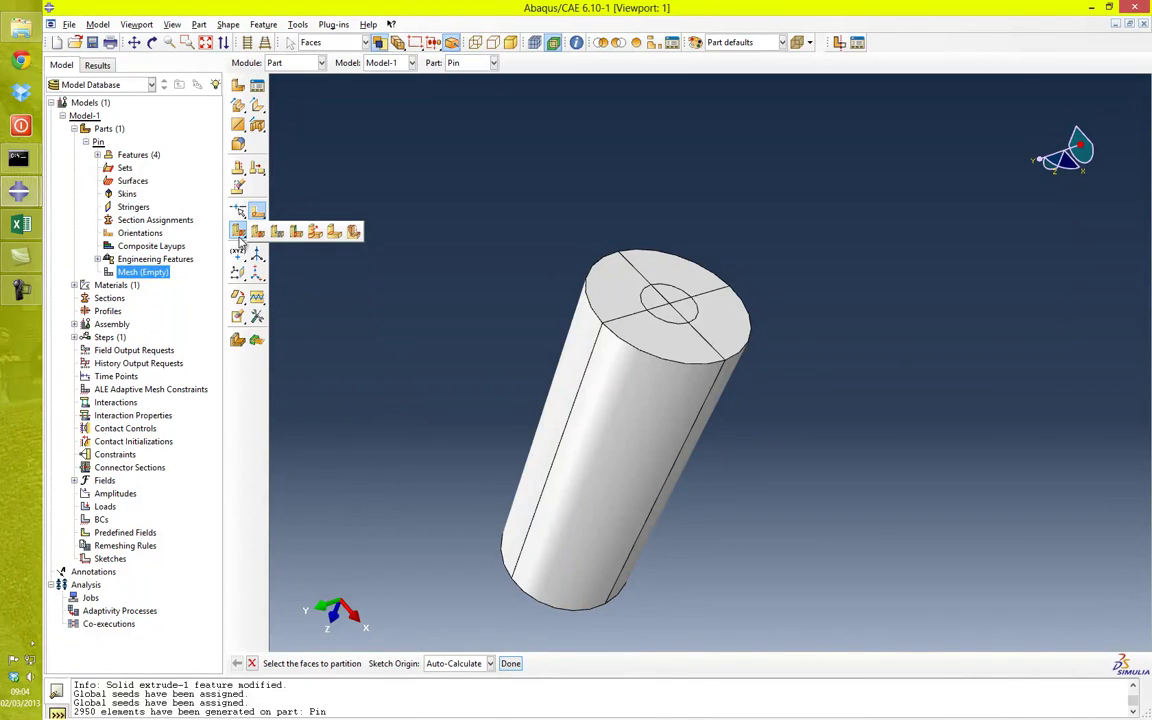
{"action": "left_click", "coordinate": [316, 232]}
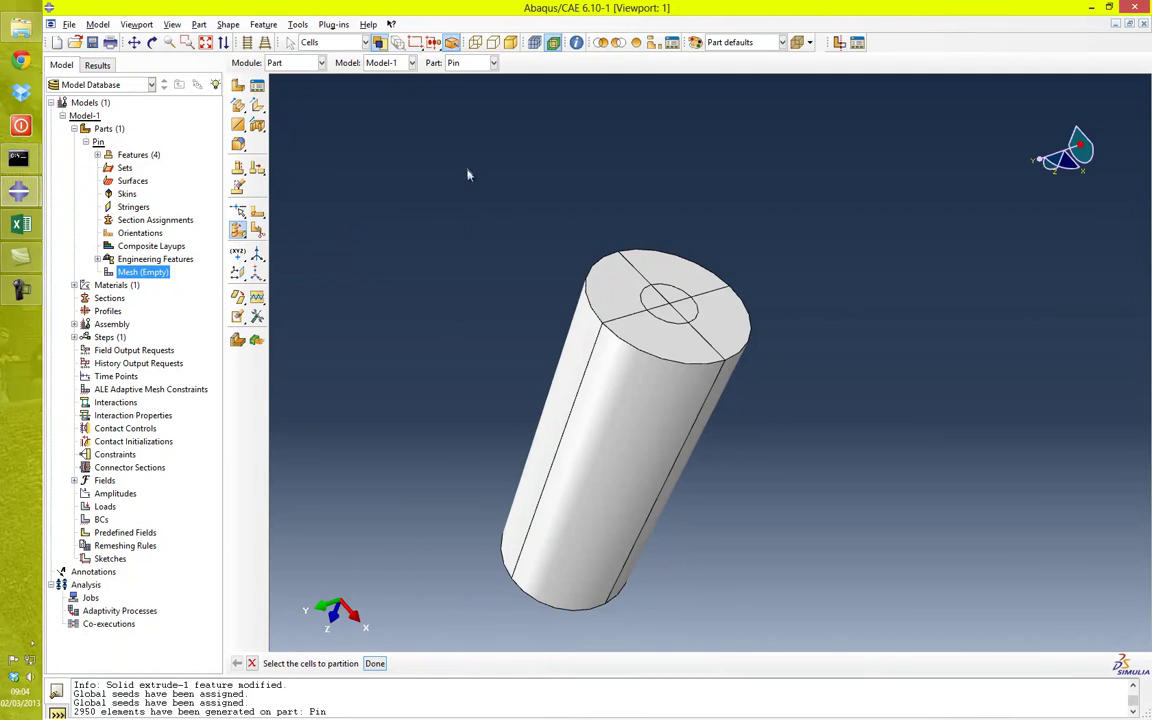
{"action": "left_click_drag", "start_coordinate": [462, 177], "coordinate": [736, 645]}
{"action": "middle_click", "coordinate": [771, 477]}
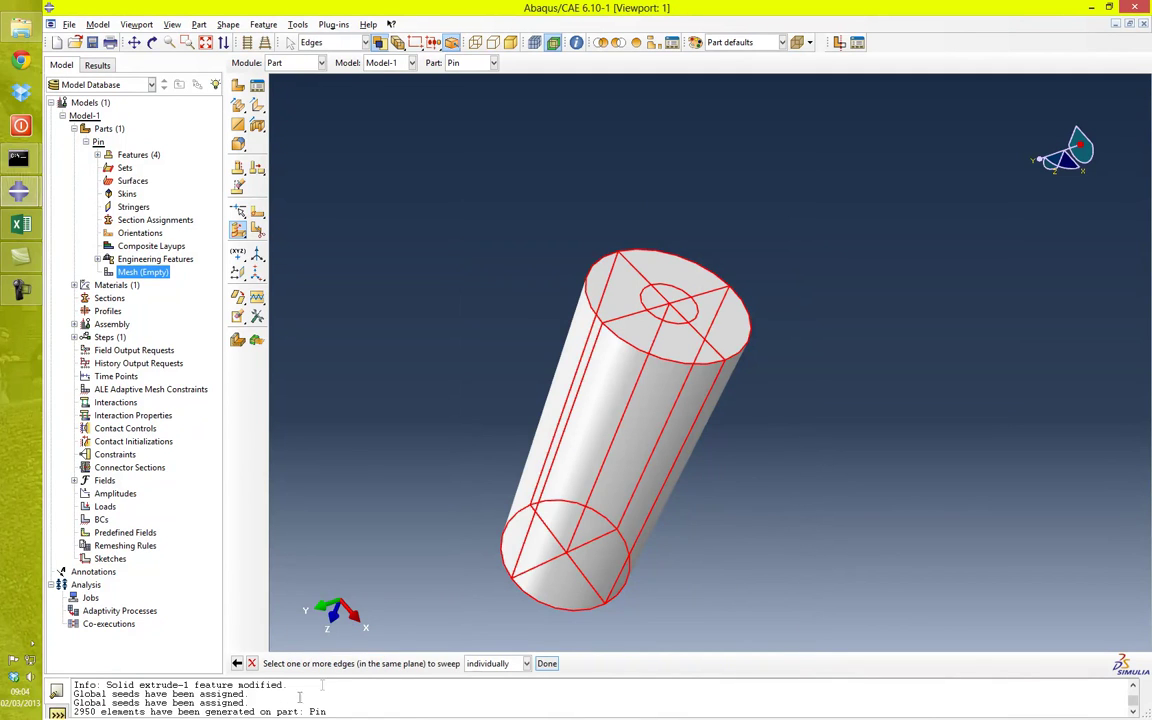
Pick the arcs of the inner circle on the Pin's end face as the edges to sweep for the cell partition
{"action": "scroll", "coordinate": [669, 325], "scroll_direction": "up", "scroll_amount": 5}
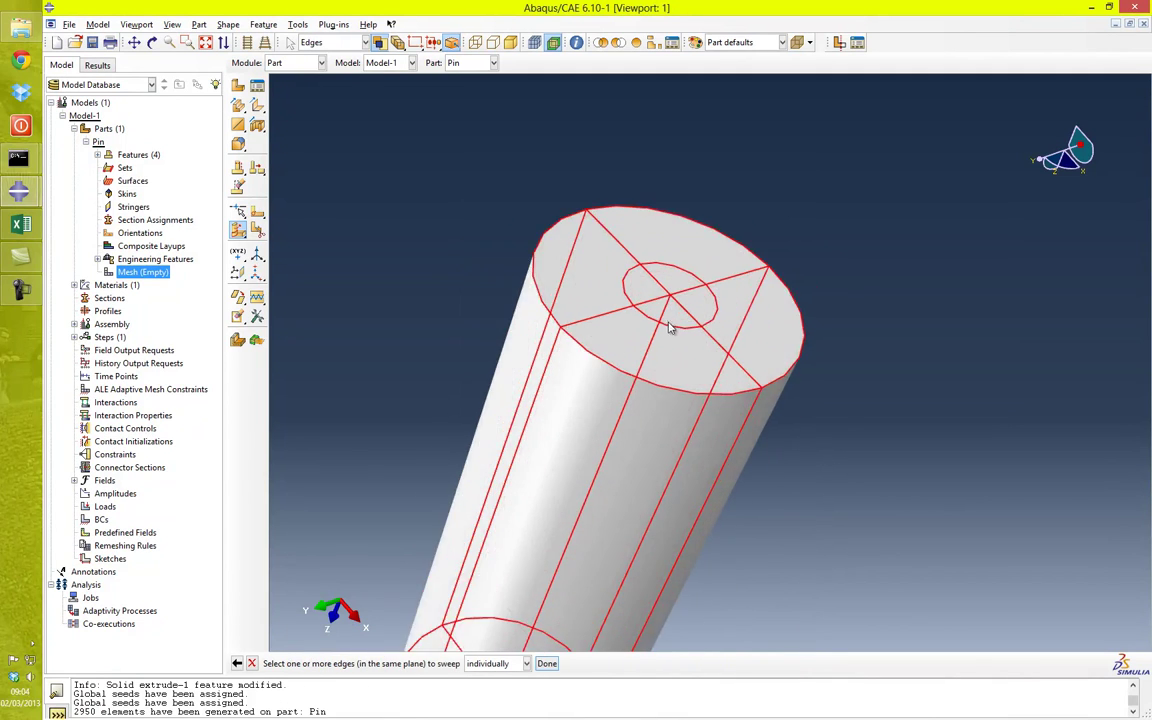
{"action": "left_click", "coordinate": [669, 330]}
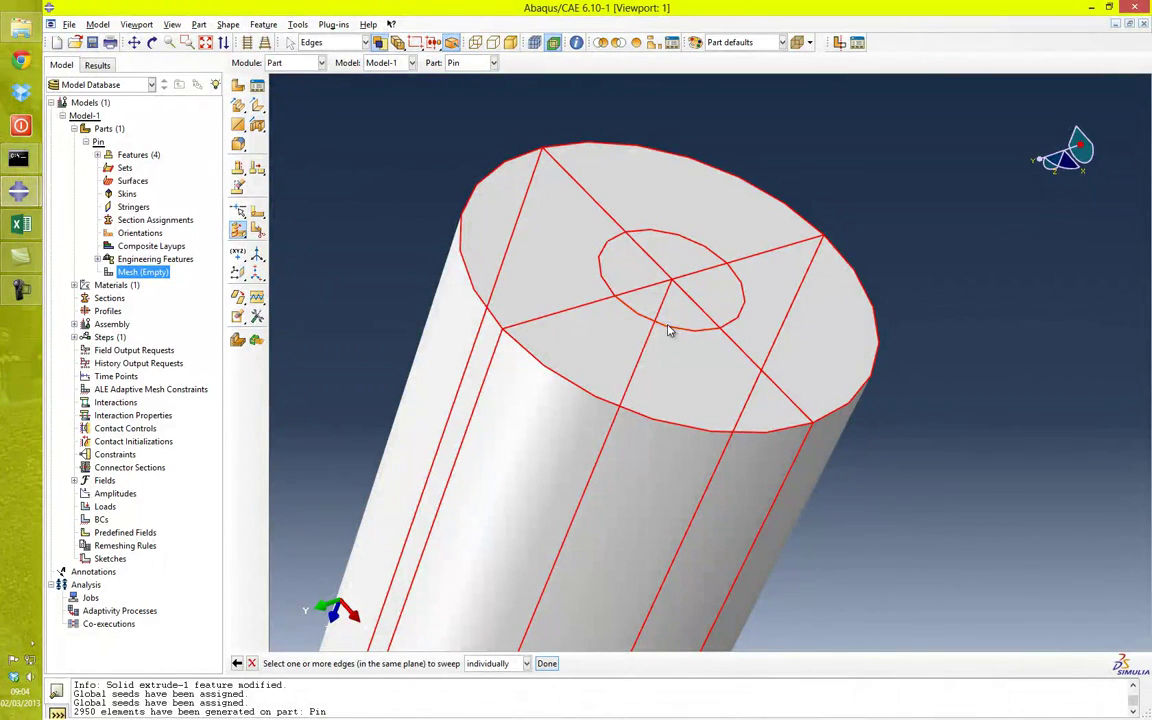
{"action": "left_click", "coordinate": [742, 303], "text": "shift"}
{"action": "left_click", "coordinate": [708, 249], "text": "shift"}
{"action": "middle_click", "coordinate": [371, 230]}
{"action": "scroll", "coordinate": [372, 240], "scroll_direction": "down", "scroll_amount": 5}
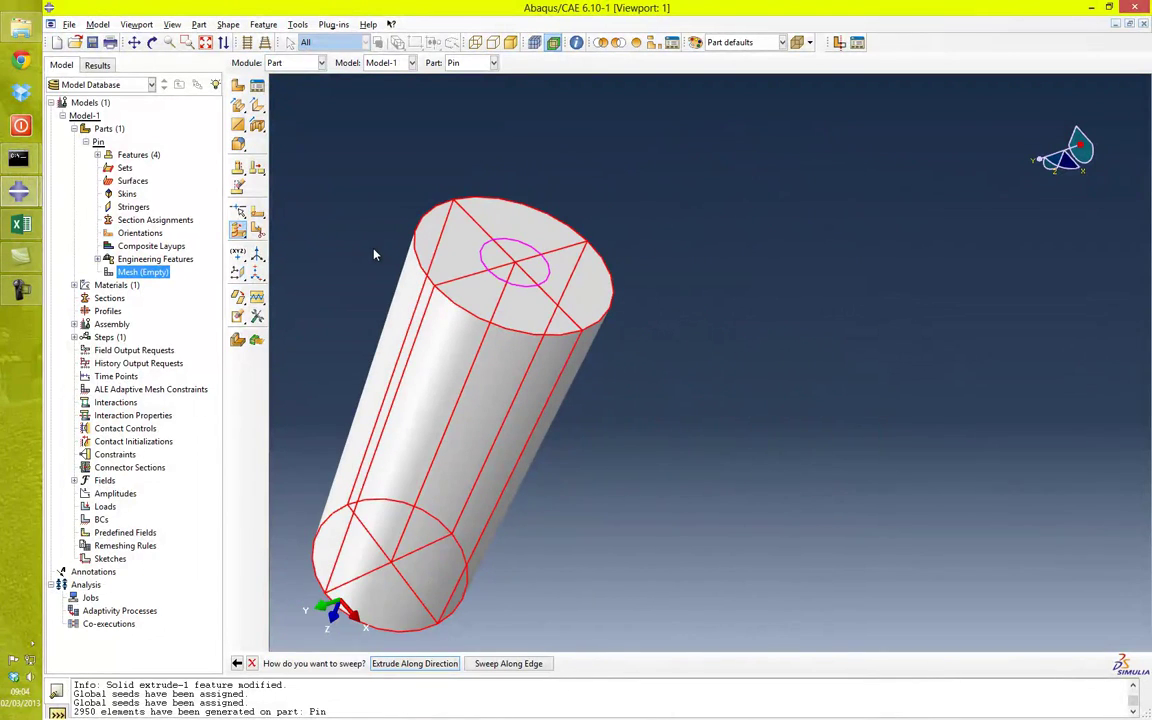
Extrude the circle edges along a lengthwise Pin edge, with the direction flipped to run through the body, and create the cell partition
{"action": "middle_click_drag", "start_coordinate": [397, 265], "coordinate": [495, 173], "text": "ctrl+alt"}
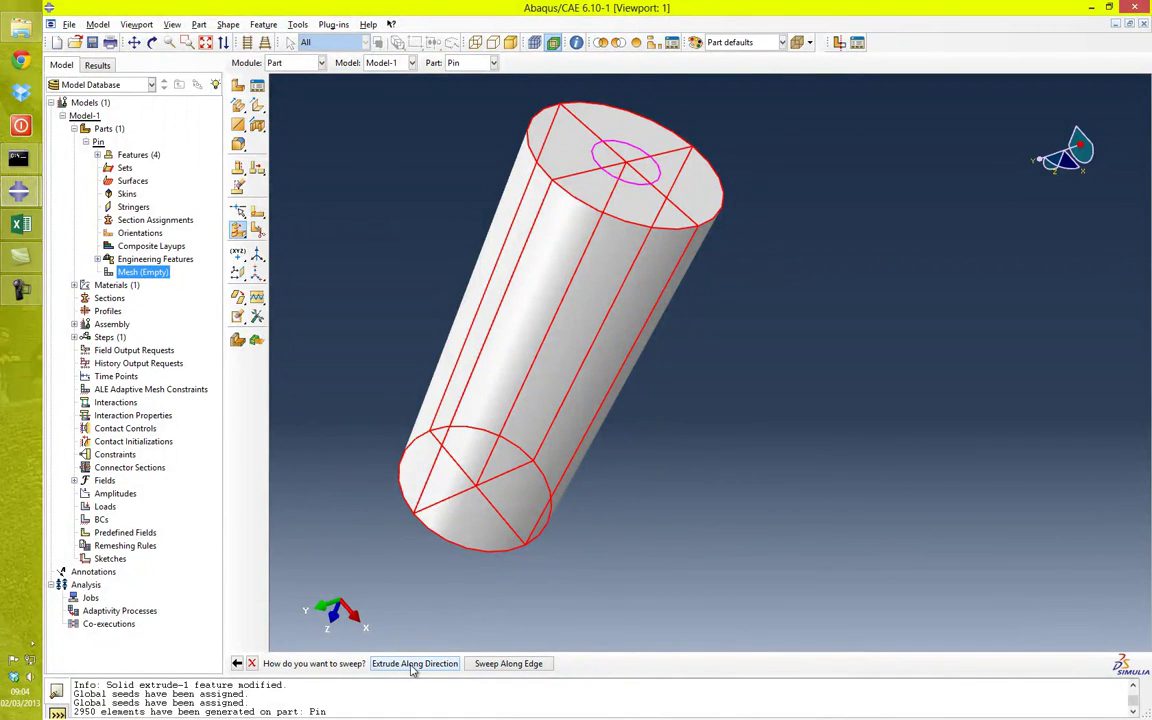
{"action": "left_click", "coordinate": [378, 666]}
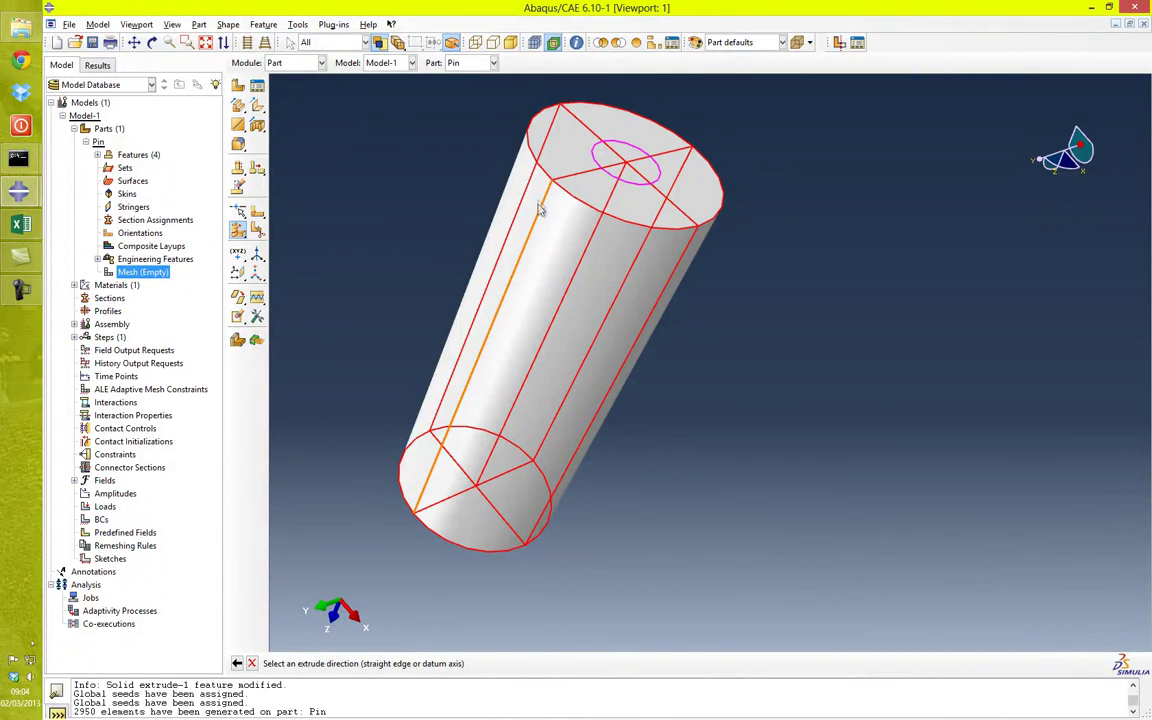
{"action": "left_click", "coordinate": [492, 337]}
{"action": "left_click_drag", "start_coordinate": [605, 434], "coordinate": [729, 401], "text": "ctrl+alt"}
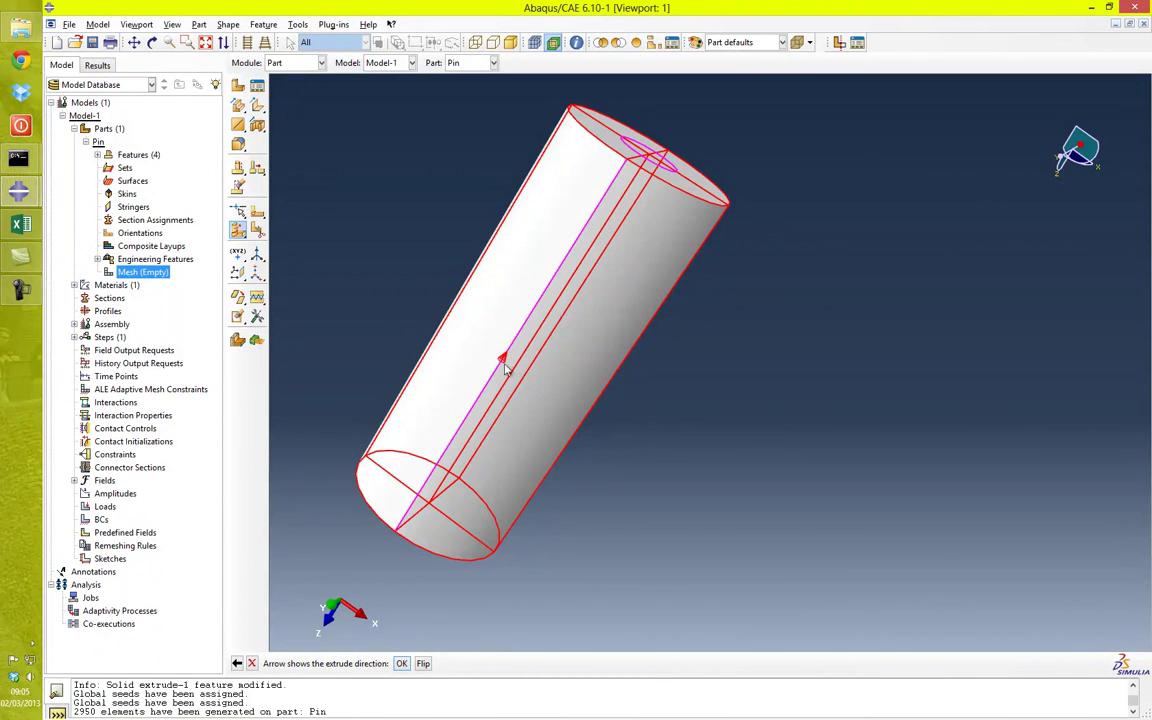
{"action": "scroll", "coordinate": [503, 362], "scroll_direction": "up", "scroll_amount": 3}
{"action": "scroll", "coordinate": [505, 368], "scroll_direction": "down", "scroll_amount": 3}
{"action": "scroll", "coordinate": [505, 370], "scroll_direction": "down", "scroll_amount": 1}
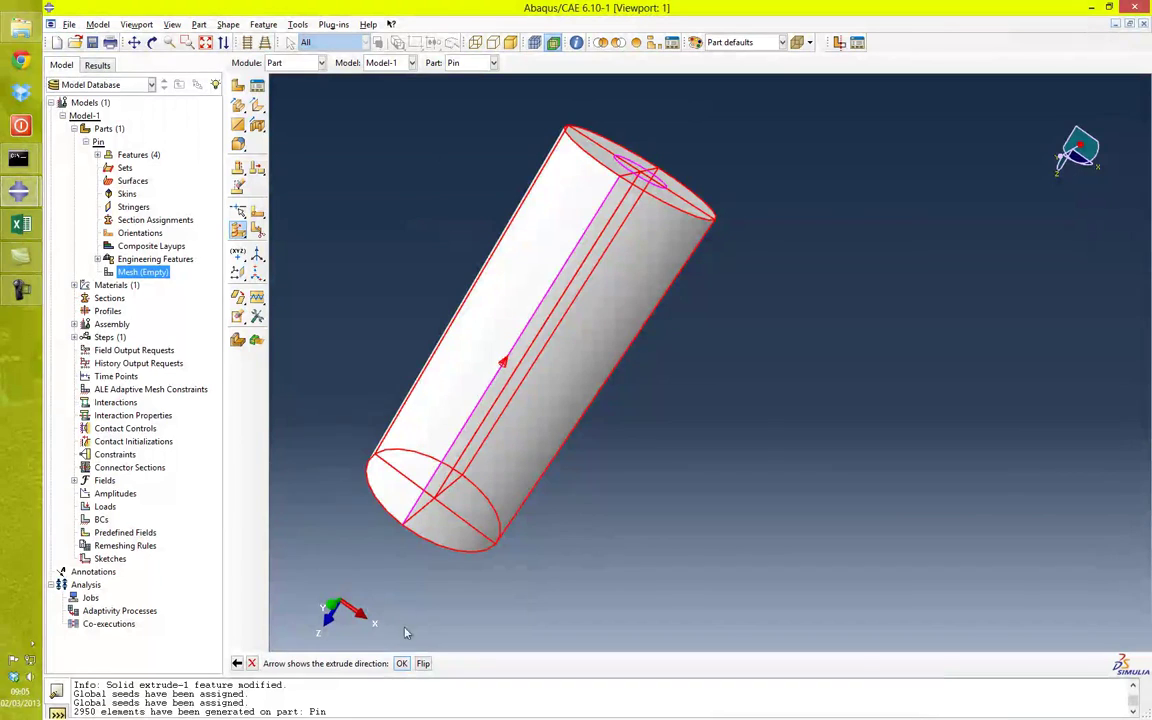
{"action": "scroll", "coordinate": [500, 370], "scroll_direction": "up", "scroll_amount": 3}
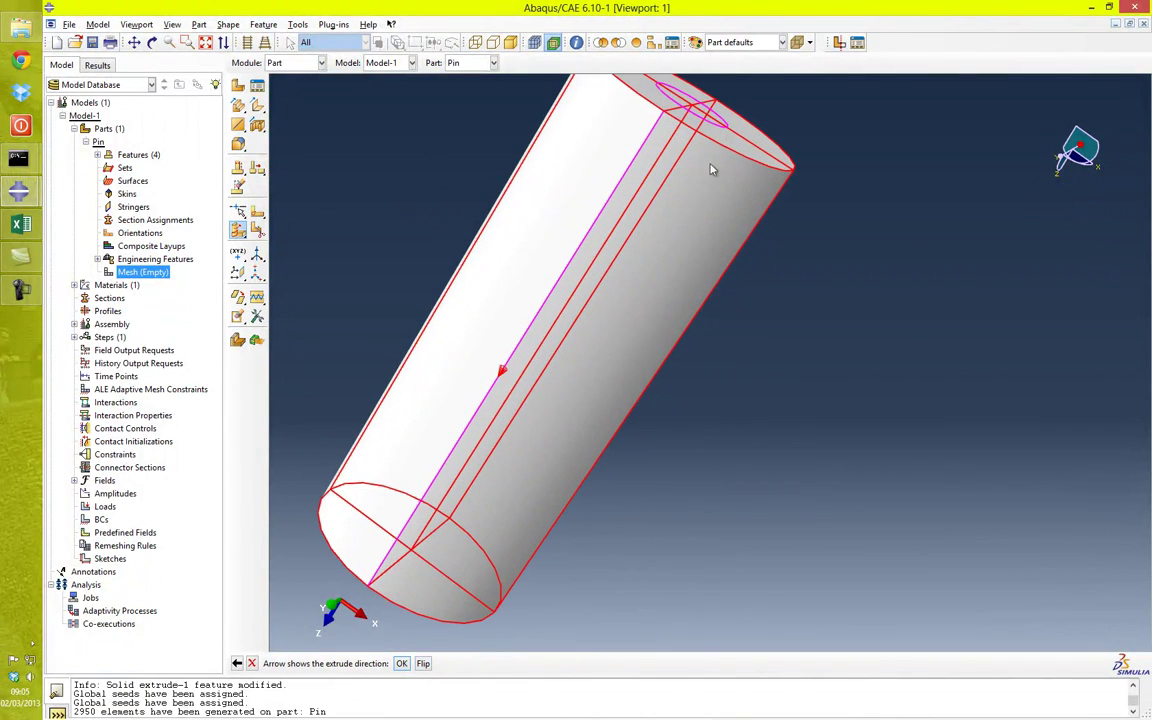
{"action": "scroll", "coordinate": [412, 528], "scroll_direction": "down", "scroll_amount": 2}
{"action": "left_click", "coordinate": [401, 663]}
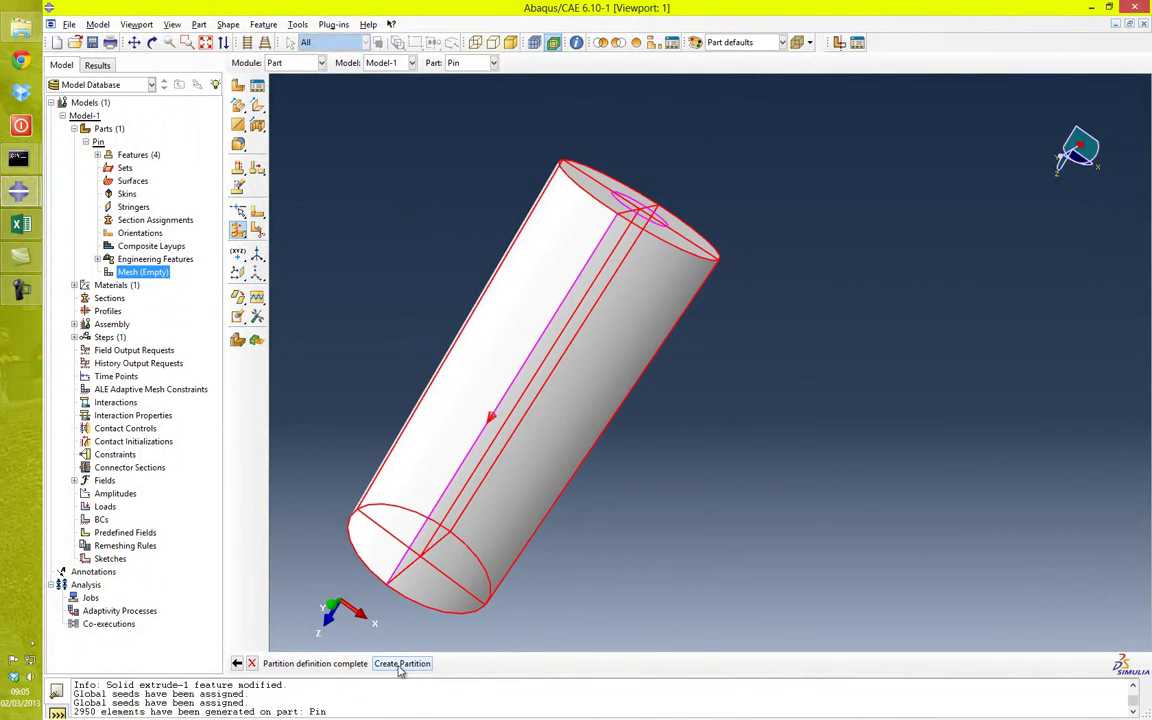
{"action": "left_click", "coordinate": [401, 663]}
Examine the partitioned Pin by highlighting its inner core and outer quarter cells from several viewing angles
{"action": "scroll", "coordinate": [478, 470], "scroll_direction": "down", "scroll_amount": 2}
{"action": "left_click_drag", "start_coordinate": [478, 470], "coordinate": [350, 434], "text": "ctrl+alt"}
{"action": "left_click", "coordinate": [362, 525]}
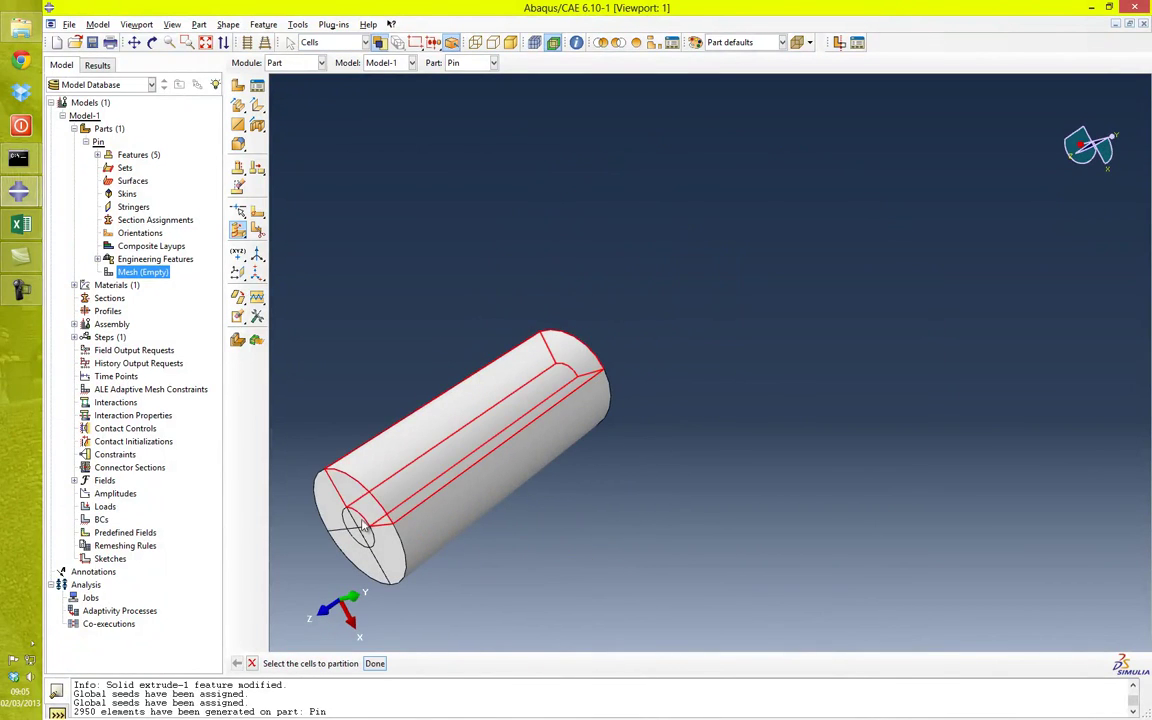
{"action": "left_click_drag", "start_coordinate": [358, 495], "coordinate": [420, 510], "text": "ctrl+alt"}
{"action": "left_click", "coordinate": [434, 514]}
{"action": "left_click", "coordinate": [413, 514]}
{"action": "left_click", "coordinate": [414, 497]}
{"action": "left_click", "coordinate": [433, 495]}
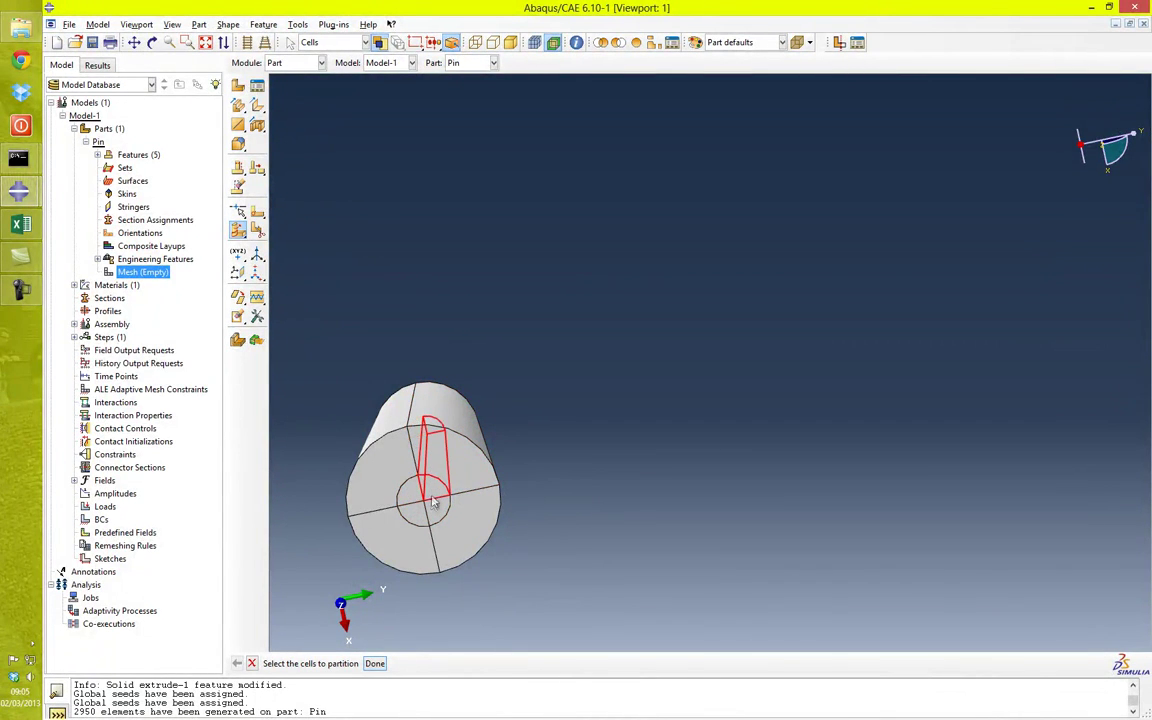
{"action": "left_click", "coordinate": [398, 470]}
{"action": "left_click_drag", "start_coordinate": [568, 413], "coordinate": [553, 435], "text": "ctrl+alt"}
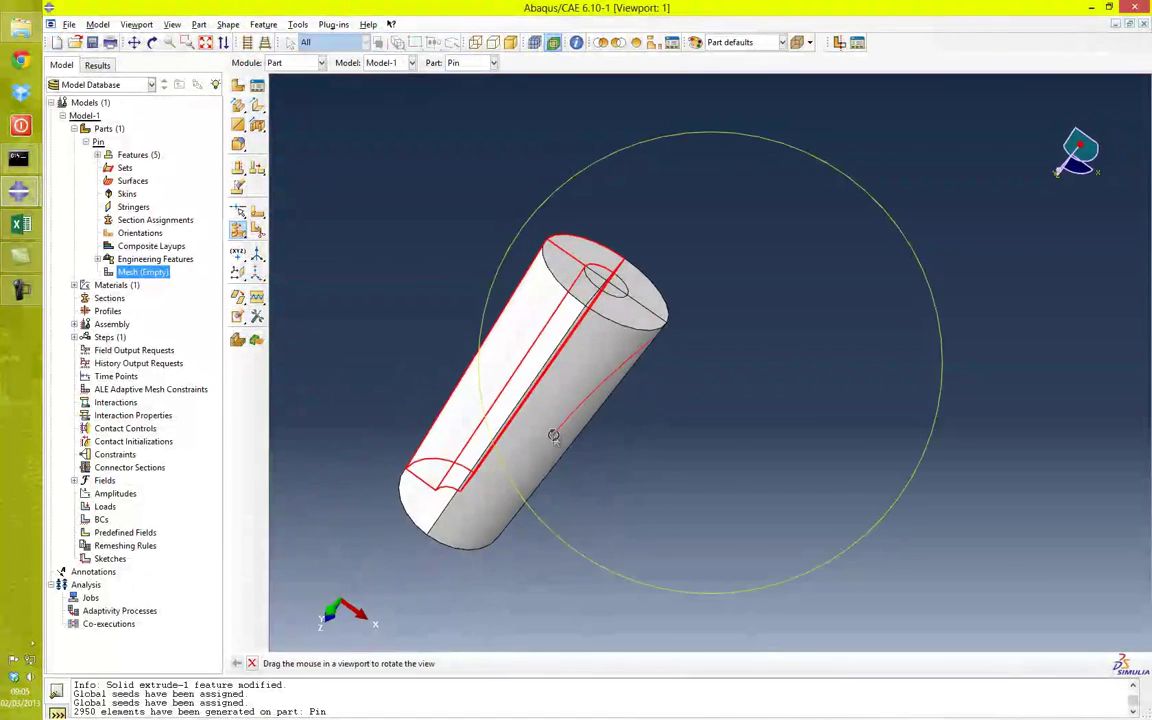
{"action": "left_click", "coordinate": [691, 431]}
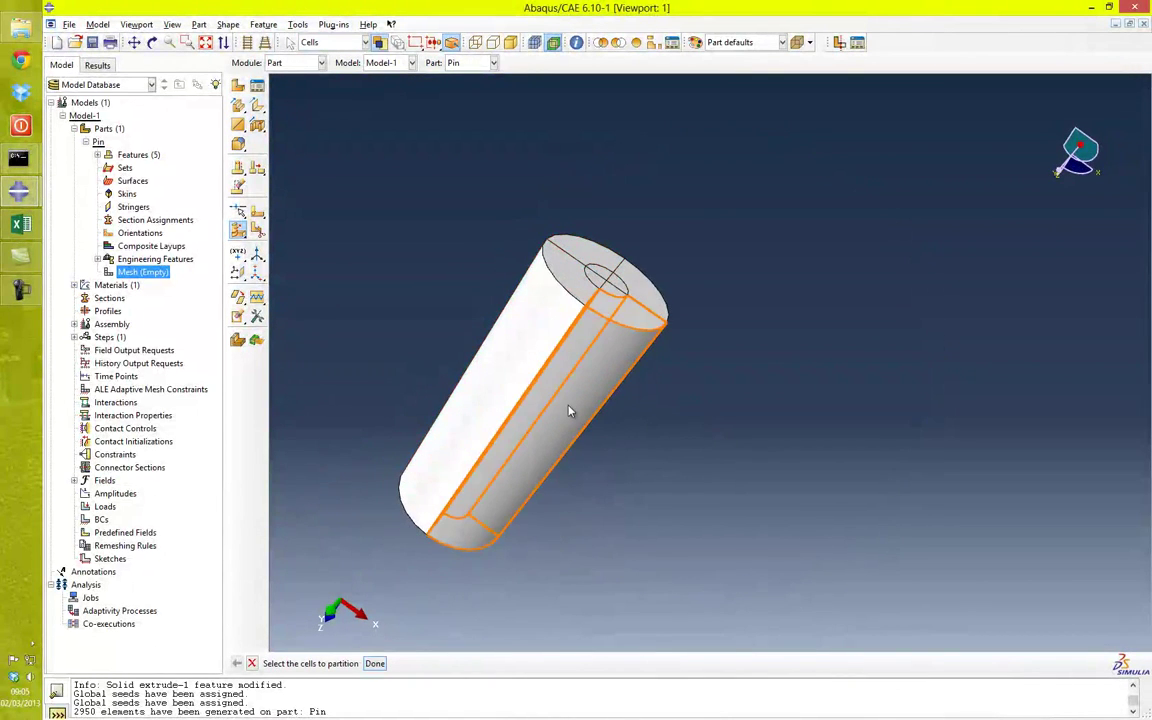
{"action": "scroll", "coordinate": [510, 393], "scroll_direction": "up", "scroll_amount": 2}
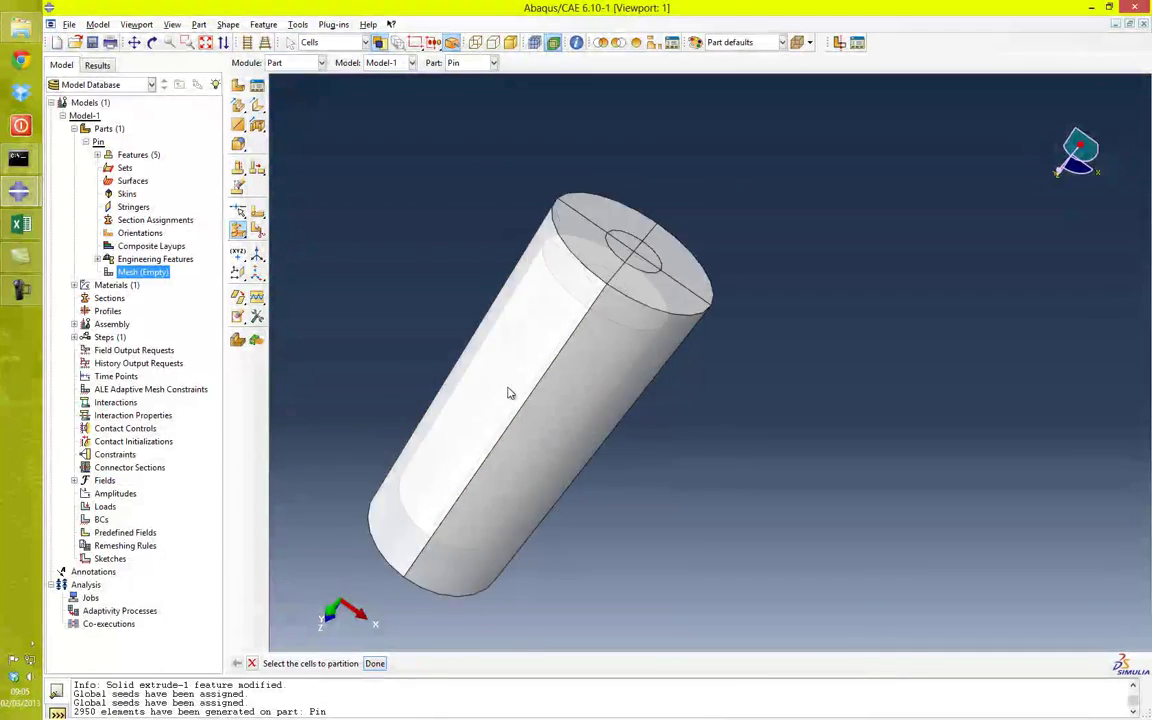
{"action": "scroll", "coordinate": [490, 400], "scroll_direction": "up", "scroll_amount": 1}
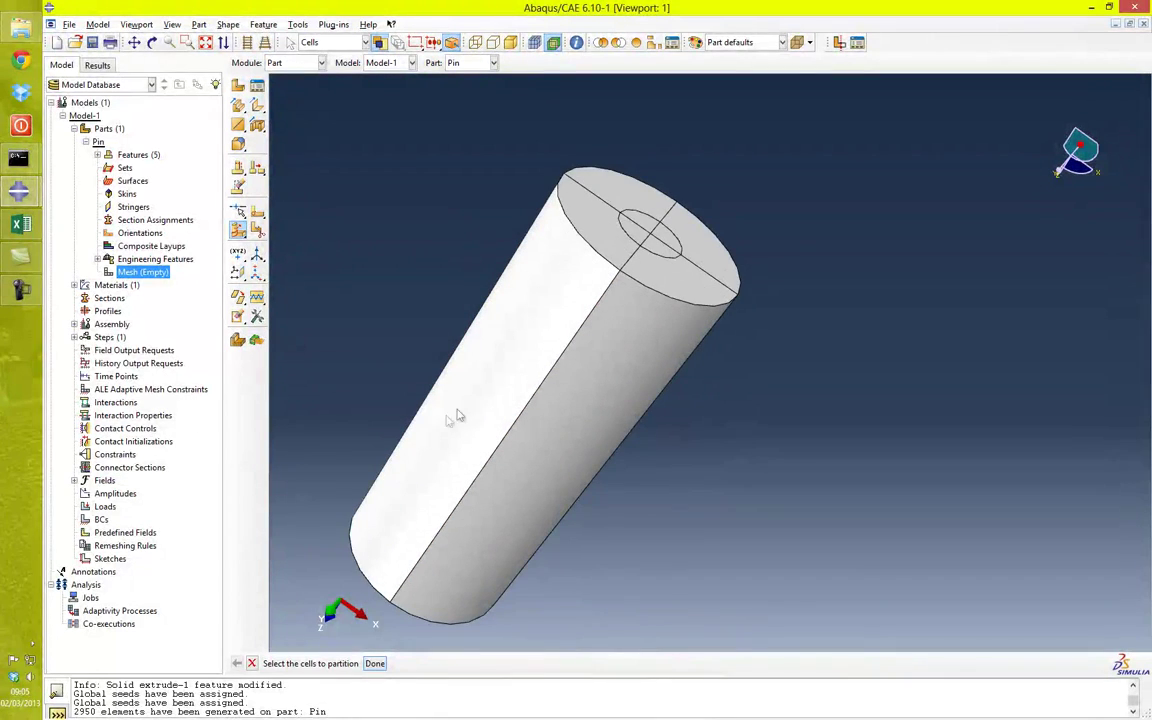
Create a solid, homogeneous section that uses the Steel material
{"action": "double_click", "coordinate": [108, 298]}
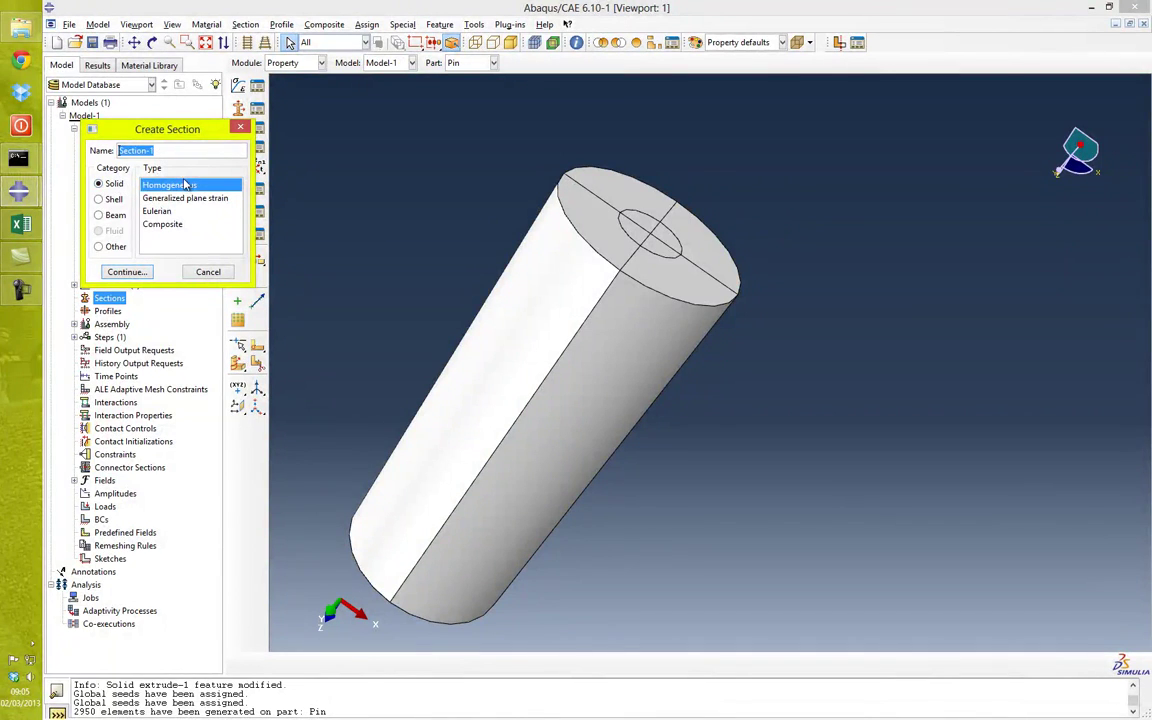
{"action": "left_click", "coordinate": [126, 271]}
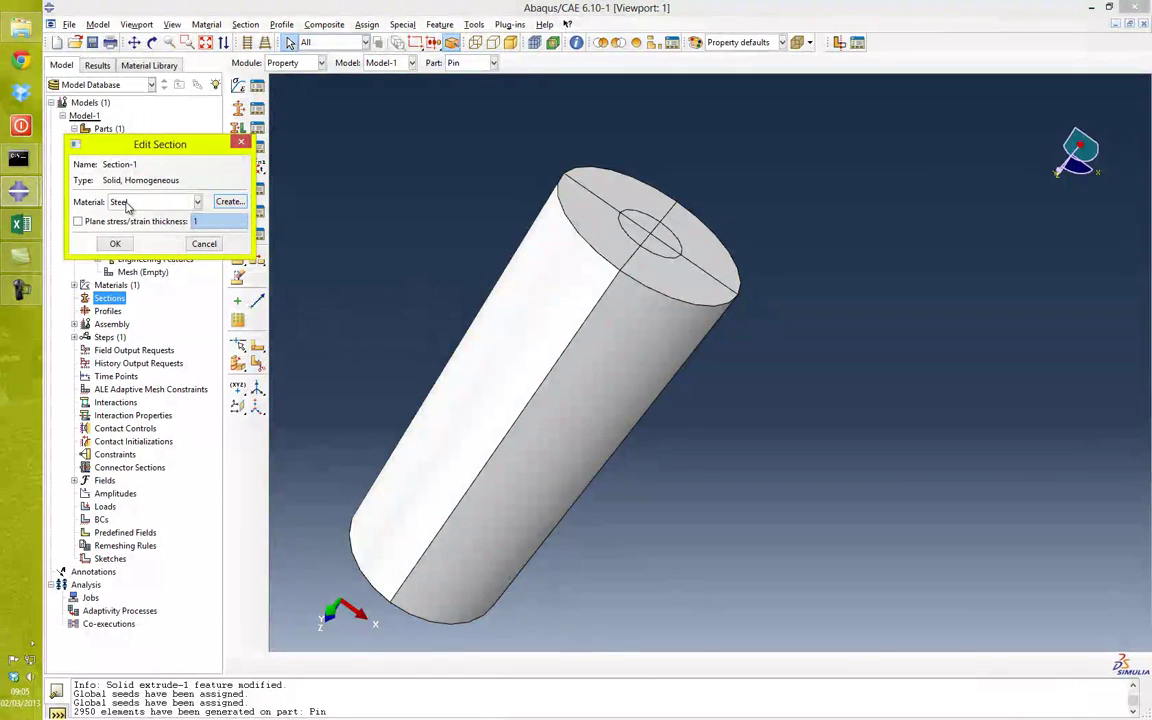
{"action": "left_click", "coordinate": [118, 244]}
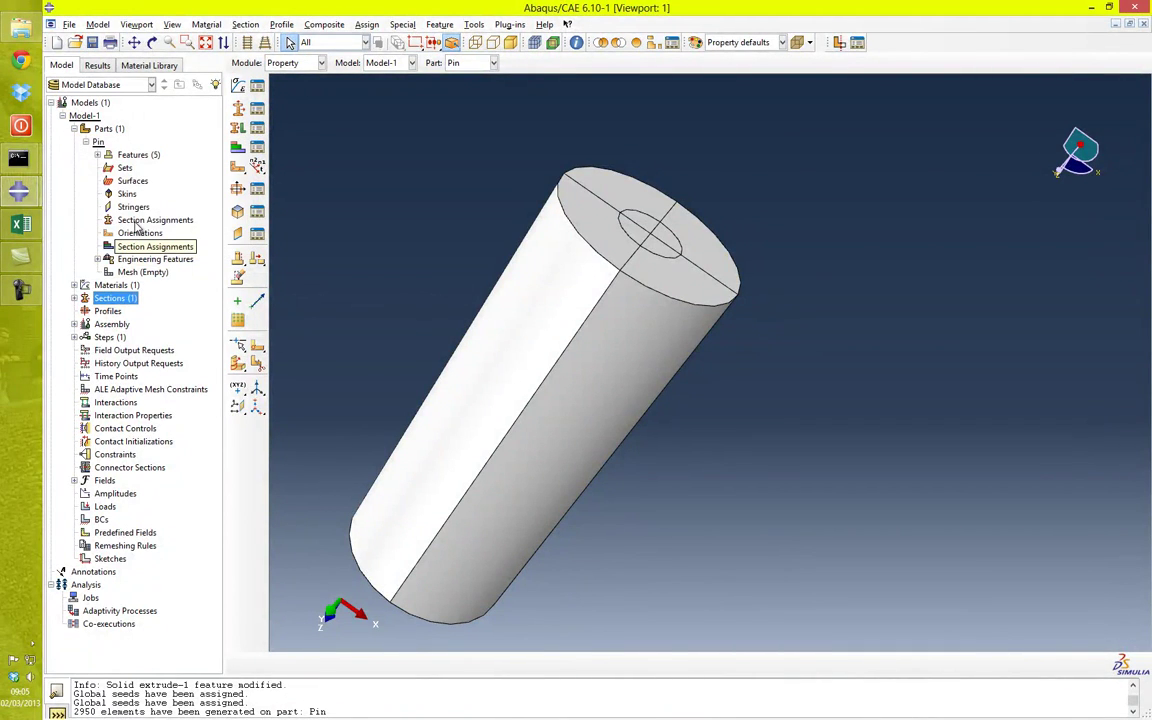
Assign the solid Steel section Section-1 to all cells of the Pin
{"action": "double_click", "coordinate": [140, 221]}
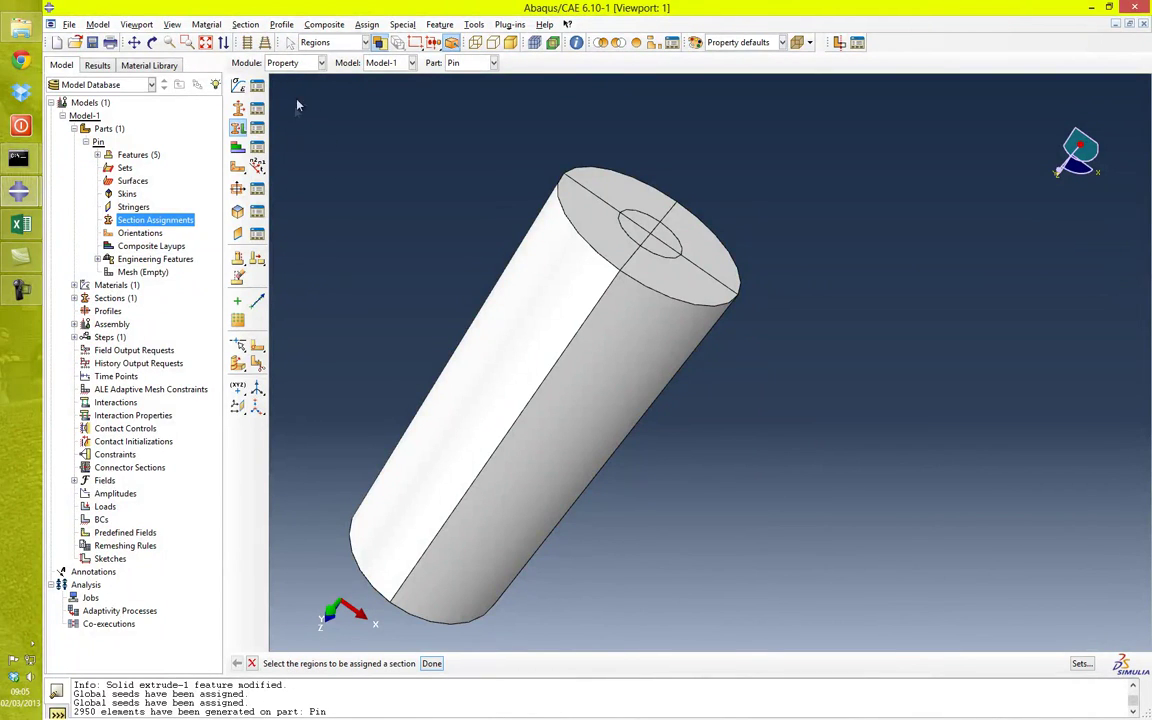
{"action": "left_click_drag", "start_coordinate": [300, 104], "coordinate": [776, 645]}
{"action": "middle_click", "coordinate": [702, 555]}
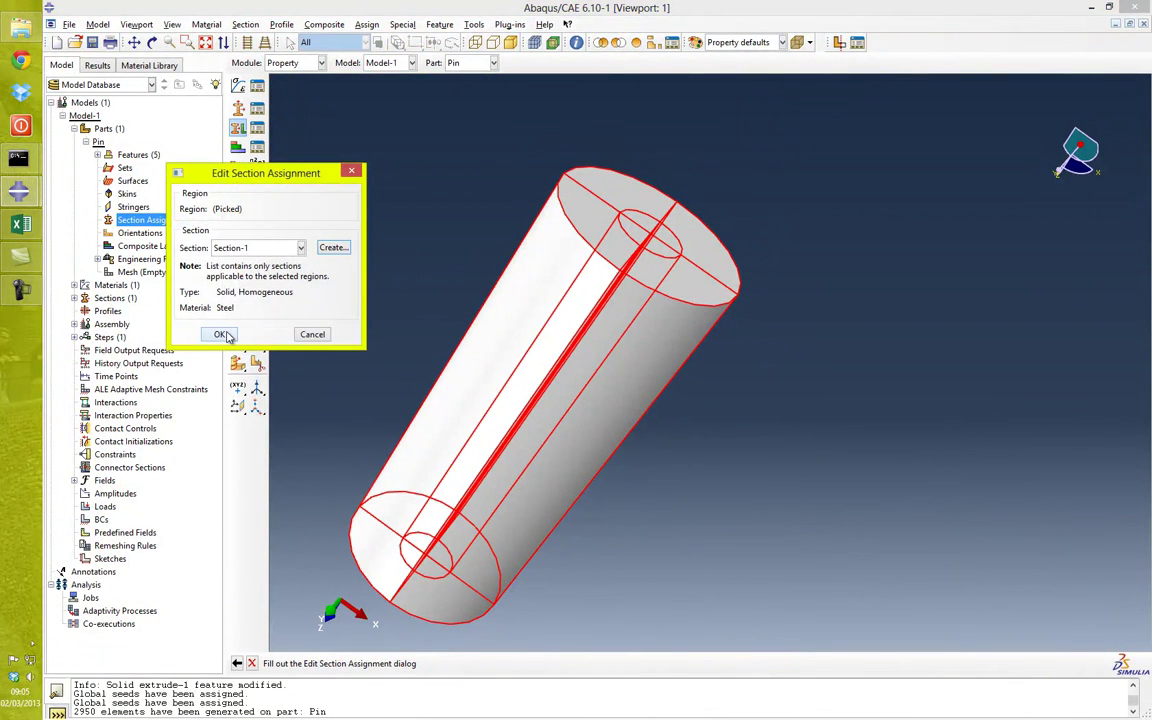
{"action": "left_click", "coordinate": [229, 337]}
{"action": "scroll", "coordinate": [571, 457], "scroll_direction": "up", "scroll_amount": 2}
{"action": "mouse_move", "coordinate": [604, 456]}
{"action": "left_mouse_down", "text": "ctrl+alt"}
{"action": "mouse_move", "coordinate": [563, 457]}
{"action": "mouse_move", "coordinate": [548, 417]}
{"action": "mouse_move", "coordinate": [504, 514]}
{"action": "mouse_move", "coordinate": [405, 538]}
{"action": "left_mouse_up", "text": "ctrl+alt"}
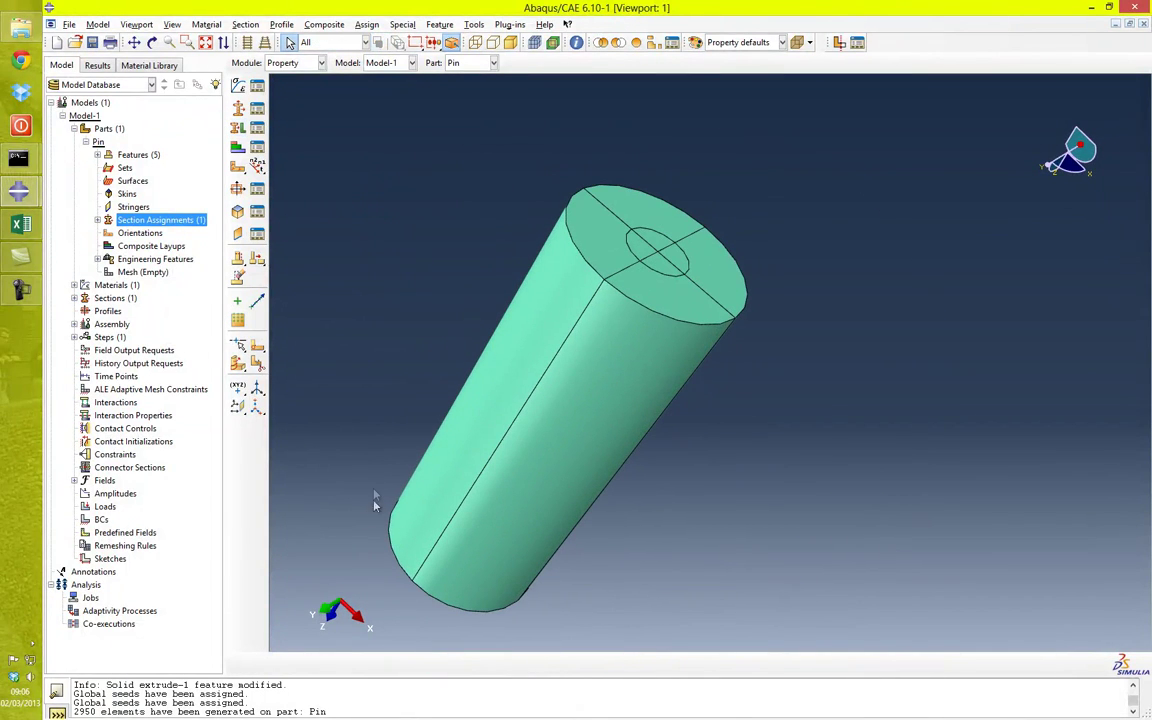
Add one dependent (mesh on part) instance of the Pin to the assembly and list the assembly's instances
{"action": "left_click", "coordinate": [74, 324]}
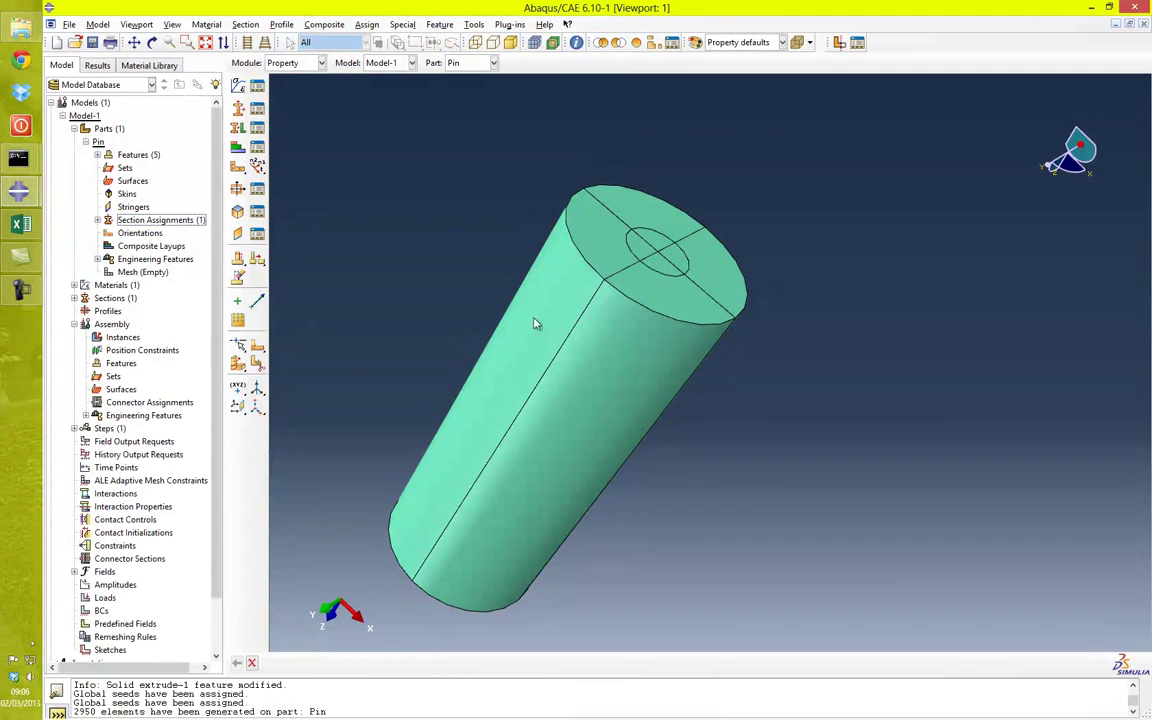
{"action": "double_click", "coordinate": [120, 338]}
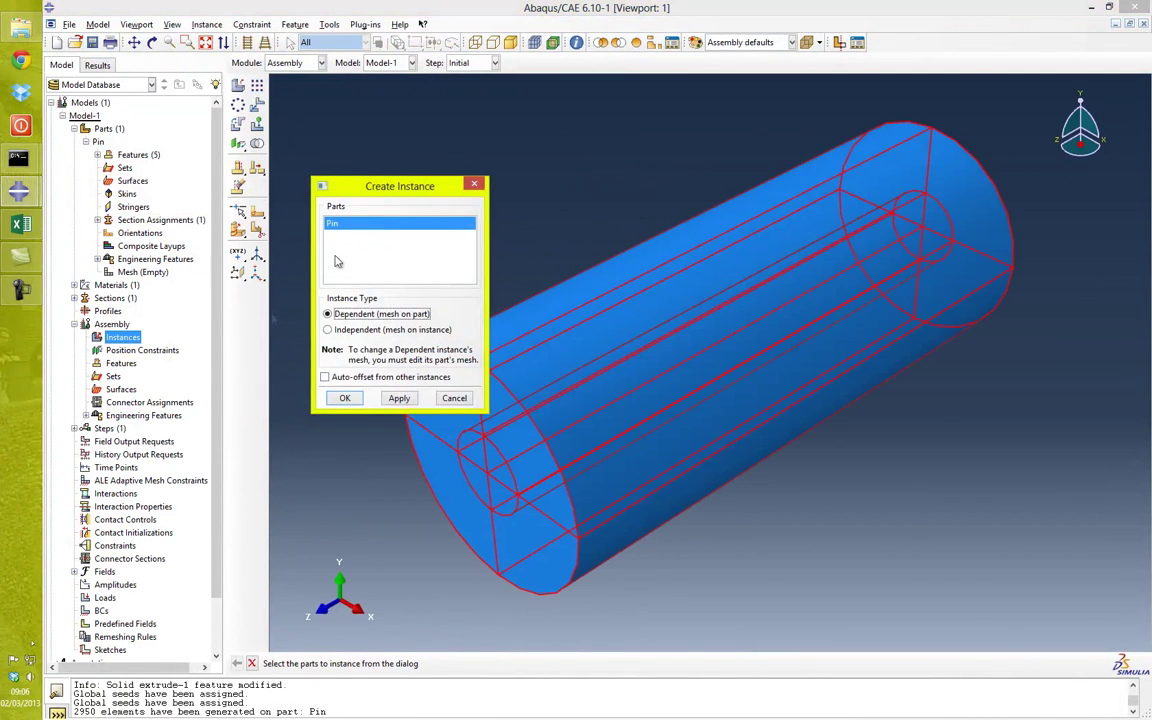
{"action": "left_click", "coordinate": [399, 398]}
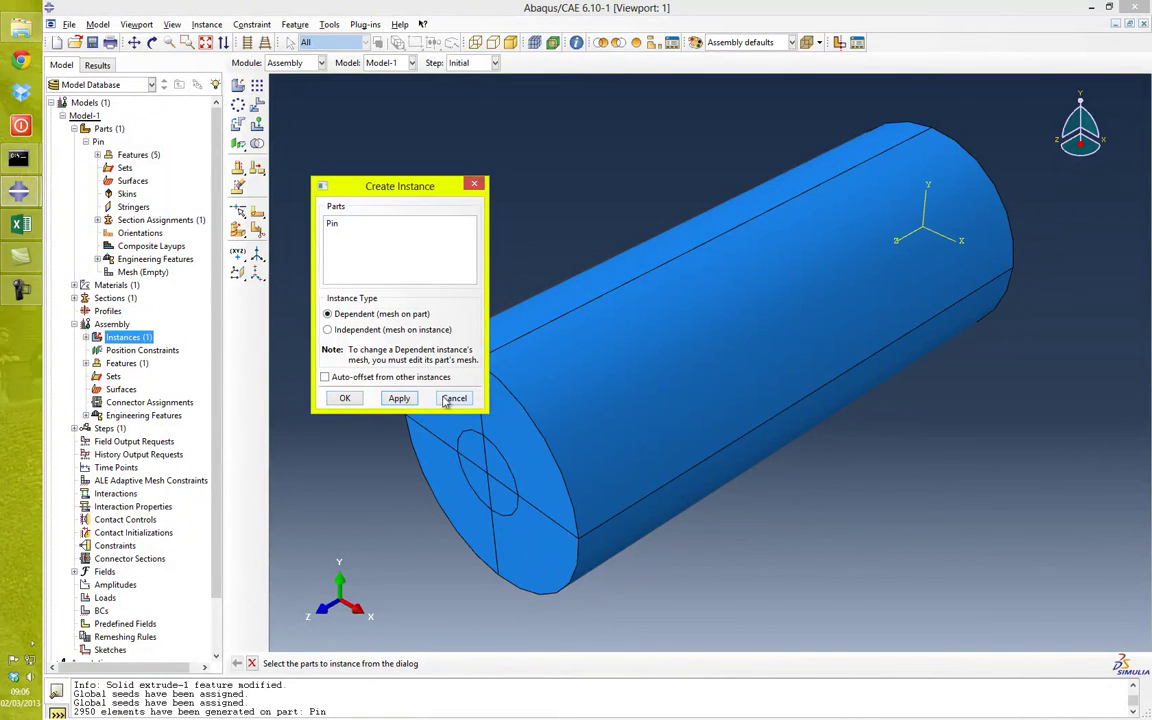
{"action": "left_click", "coordinate": [454, 398]}
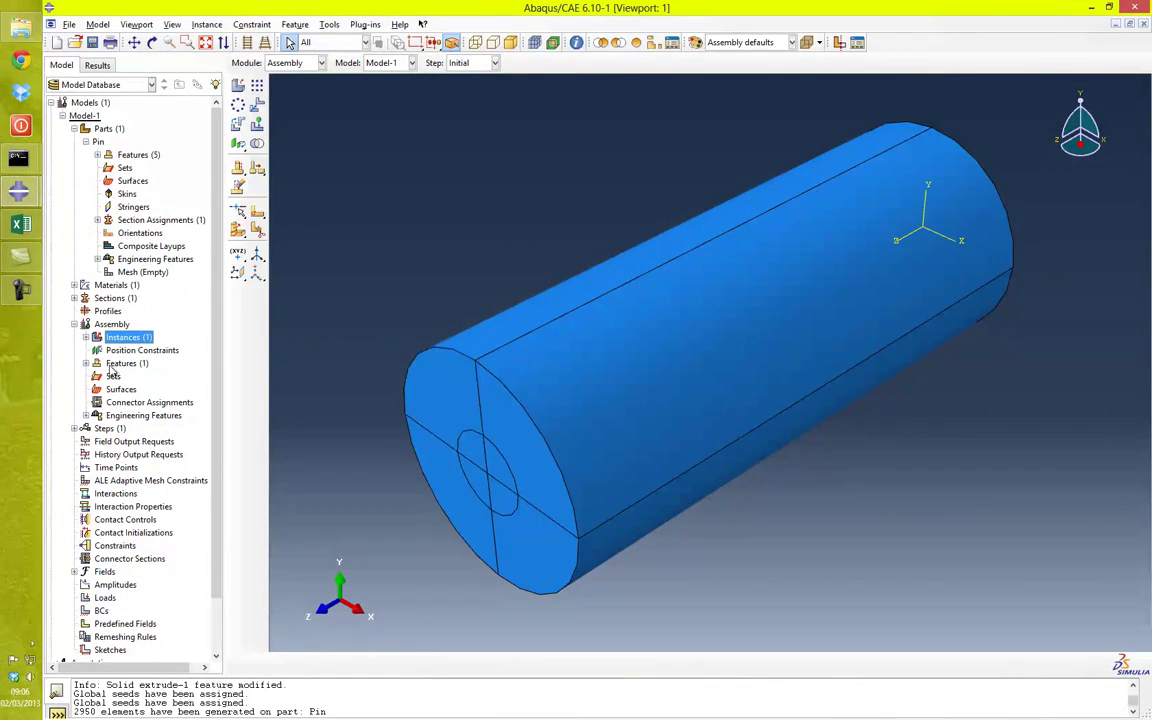
{"action": "left_click", "coordinate": [85, 337]}
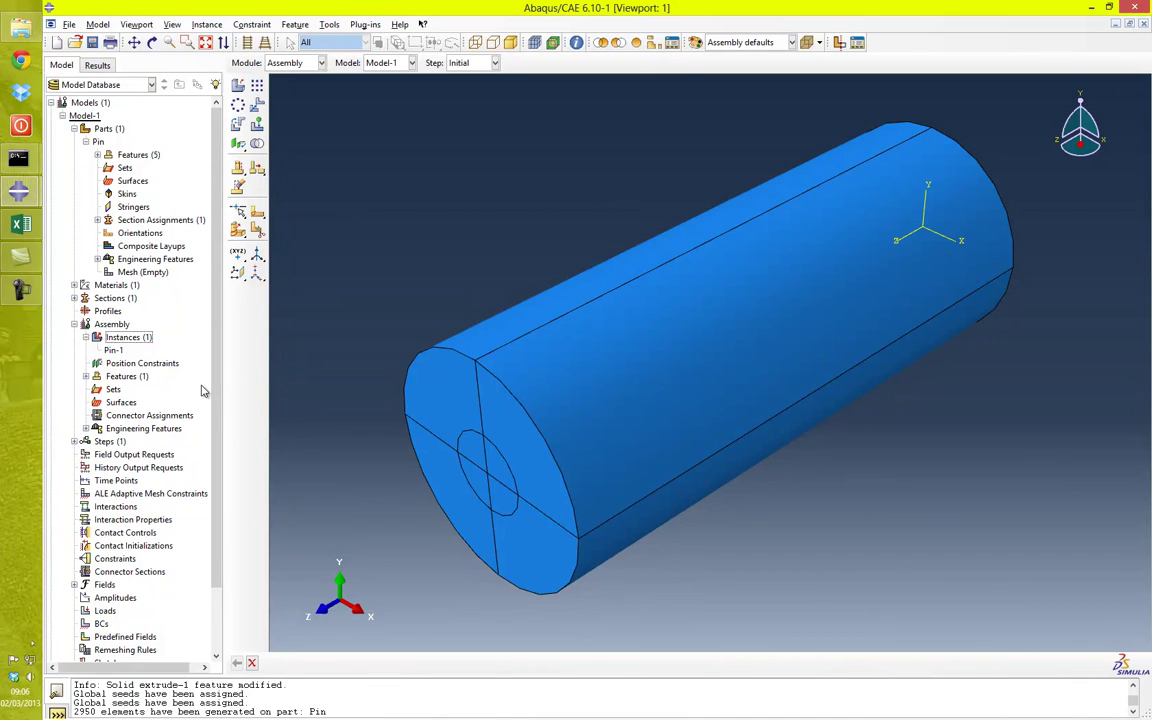
Create a Static, General analysis step after the Initial step, keeping its default settings
{"action": "scroll", "coordinate": [203, 390], "scroll_direction": "down", "scroll_amount": 1}
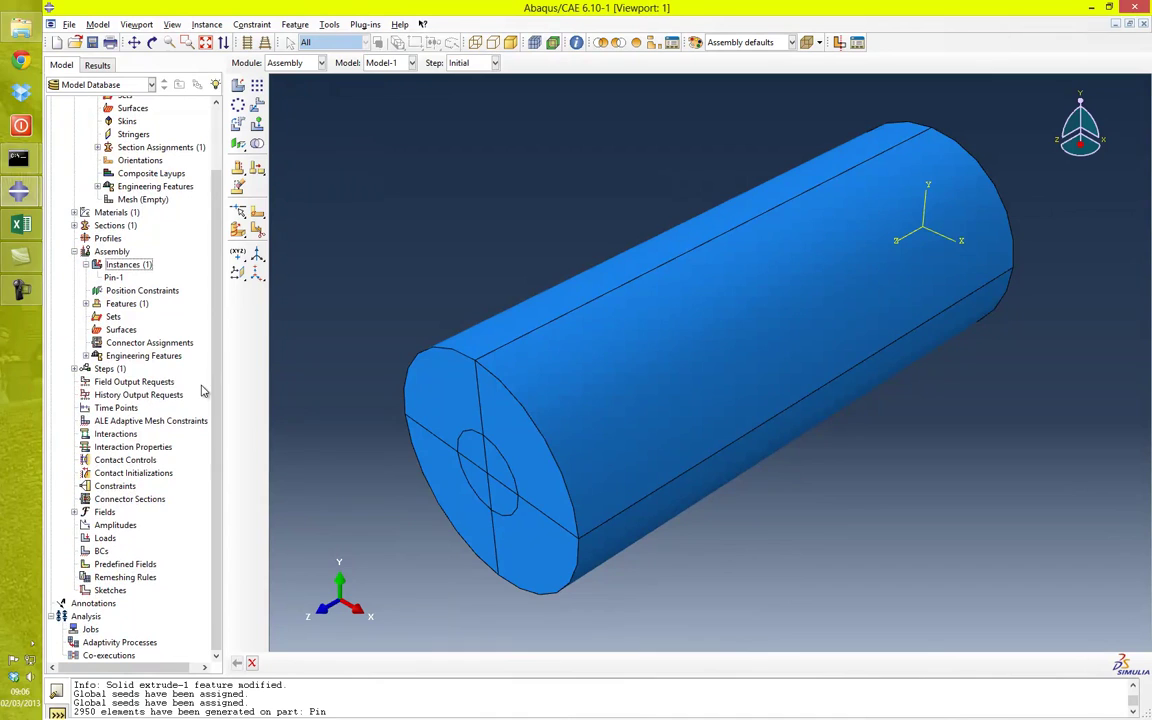
{"action": "left_click_drag", "start_coordinate": [450, 406], "coordinate": [340, 392], "text": "ctrl+alt"}
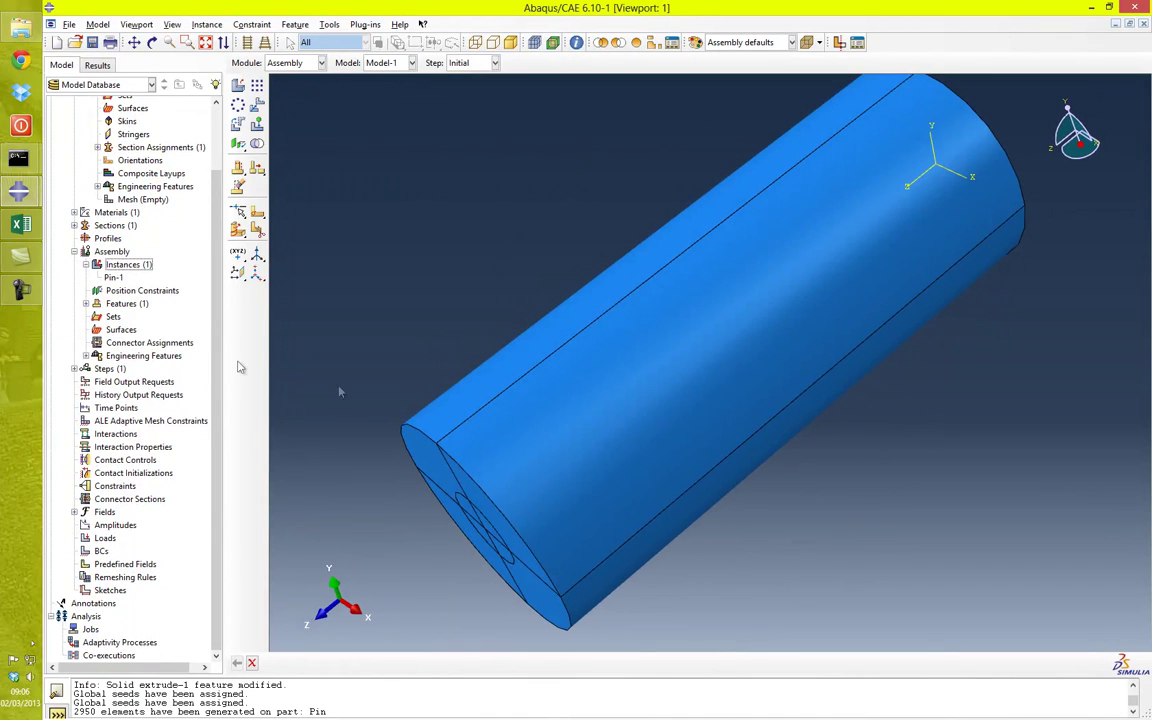
{"action": "double_click", "coordinate": [104, 368]}
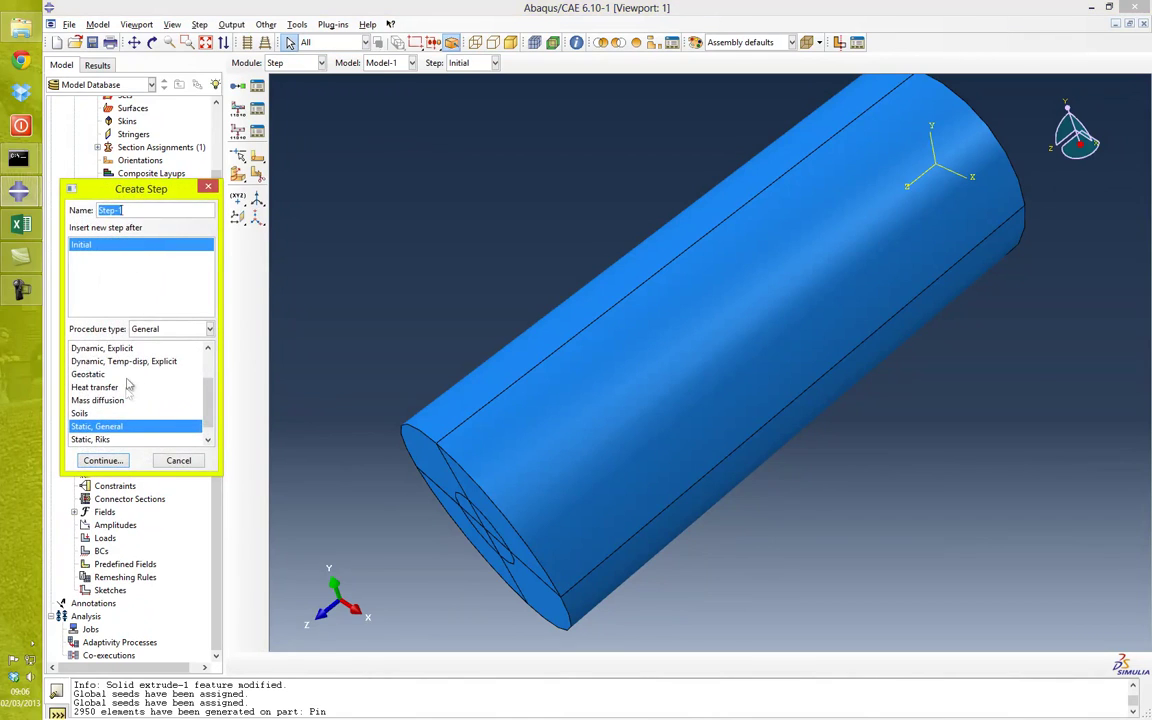
{"action": "left_click", "coordinate": [103, 460]}
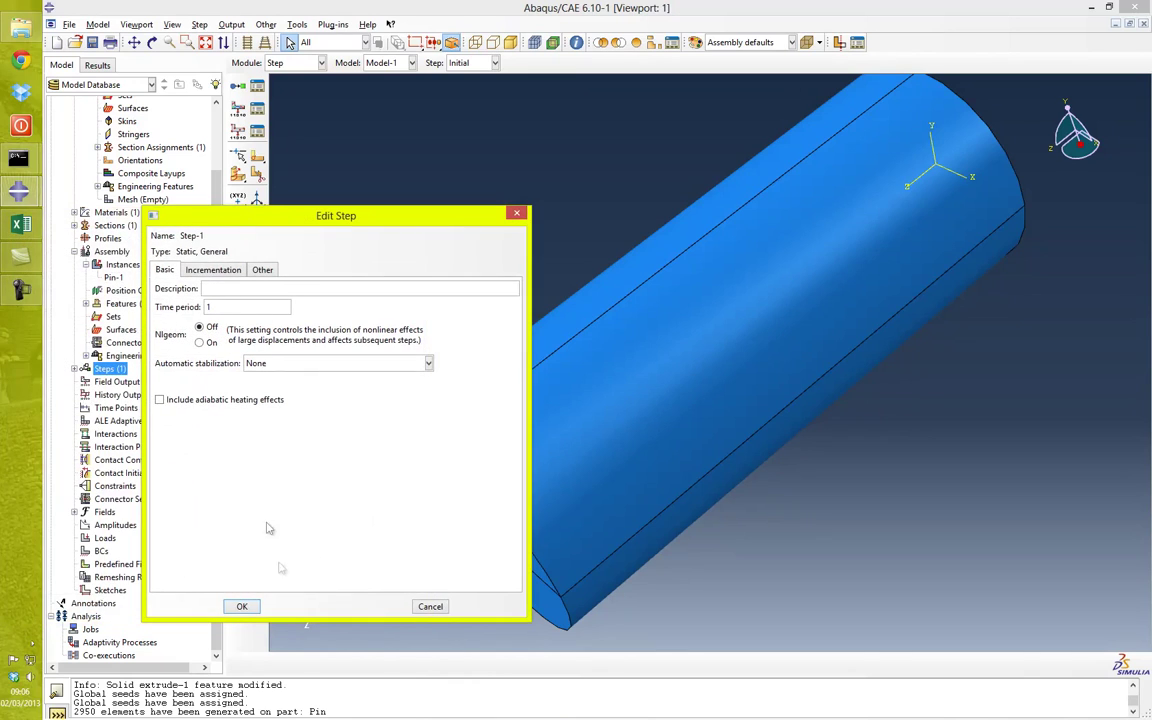
{"action": "left_click", "coordinate": [243, 607]}
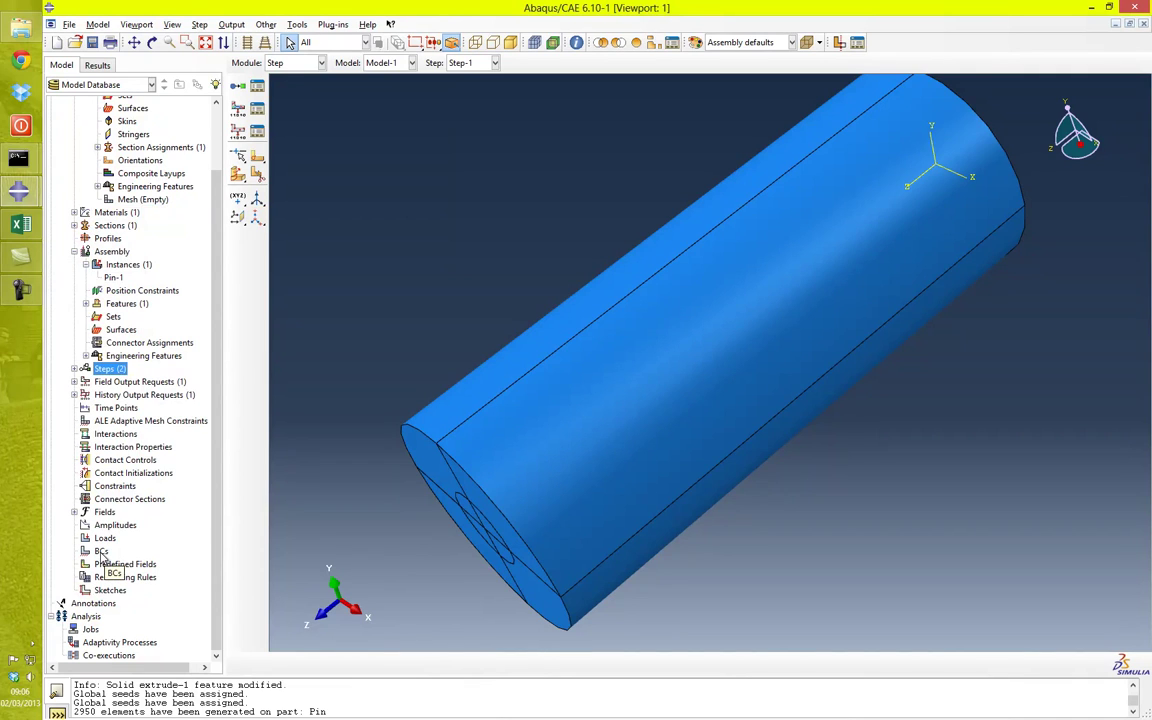
Create an ENCASTRE boundary condition in Step-1 on all eight faces of one pin end
{"action": "double_click", "coordinate": [101, 553]}
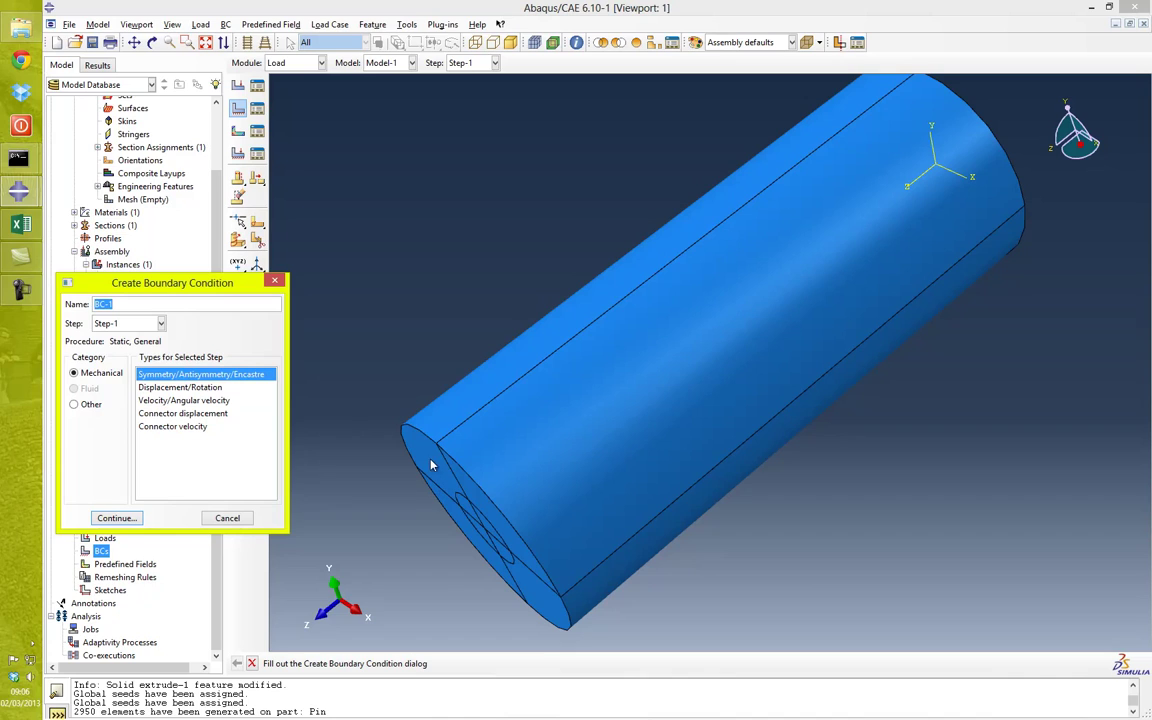
{"action": "left_click", "coordinate": [130, 520]}
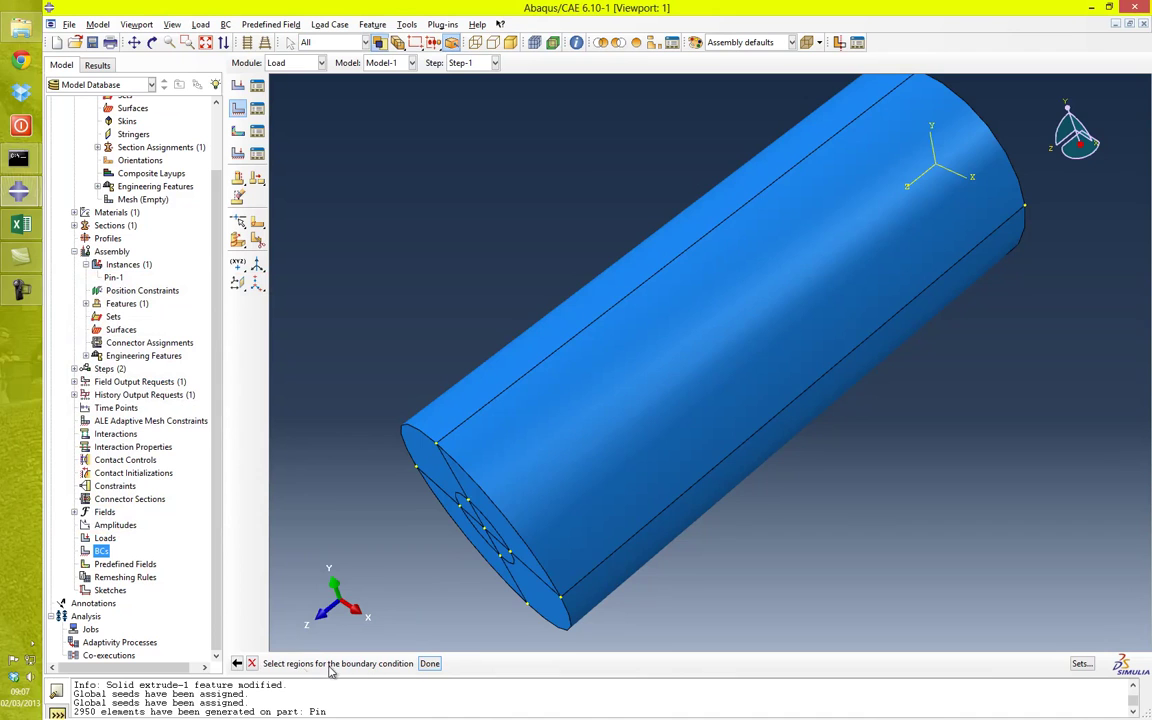
{"action": "left_click_drag", "start_coordinate": [556, 490], "coordinate": [612, 374], "text": "ctrl+alt"}
{"action": "scroll", "coordinate": [525, 396], "scroll_direction": "down", "scroll_amount": 3}
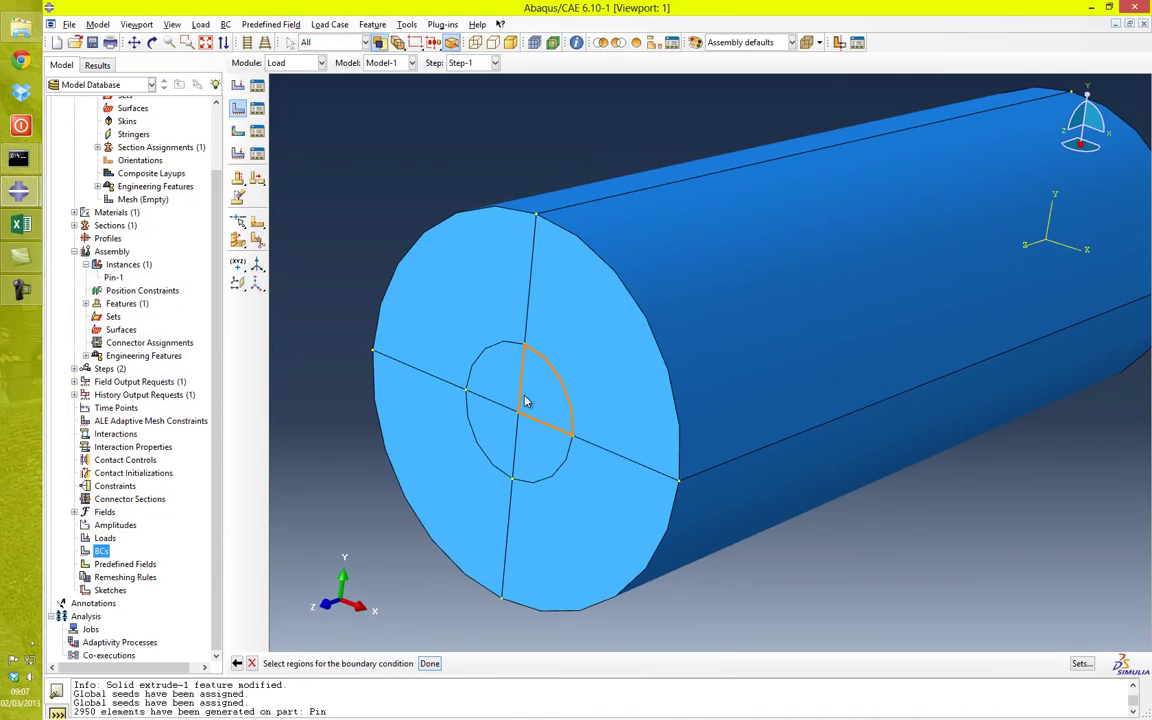
{"action": "left_click", "coordinate": [563, 368]}
{"action": "left_click", "coordinate": [486, 324], "text": "shift"}
{"action": "left_click", "coordinate": [459, 452], "text": "shift"}
{"action": "left_click", "coordinate": [588, 508], "text": "shift"}
{"action": "left_click", "coordinate": [553, 463], "text": "shift"}
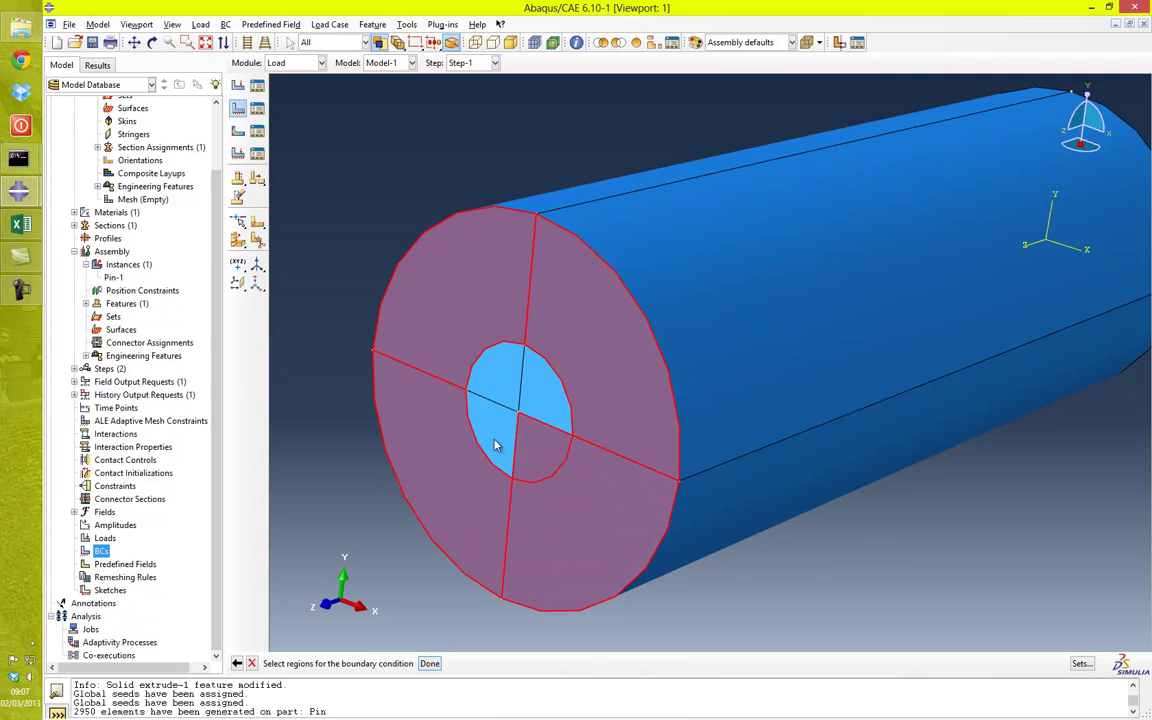
{"action": "left_click", "coordinate": [496, 445], "text": "shift"}
{"action": "left_click", "coordinate": [508, 392], "text": "shift"}
{"action": "left_click", "coordinate": [550, 395], "text": "shift"}
{"action": "scroll", "coordinate": [556, 398], "scroll_direction": "up", "scroll_amount": 3}
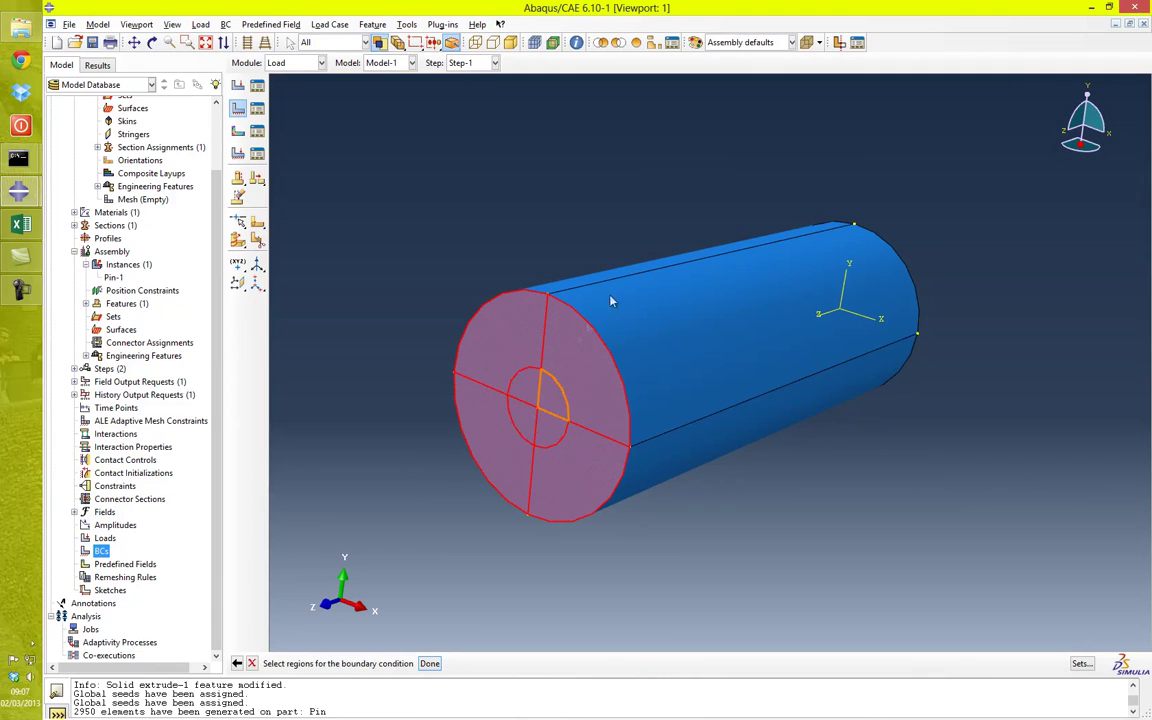
{"action": "middle_click", "coordinate": [405, 242]}
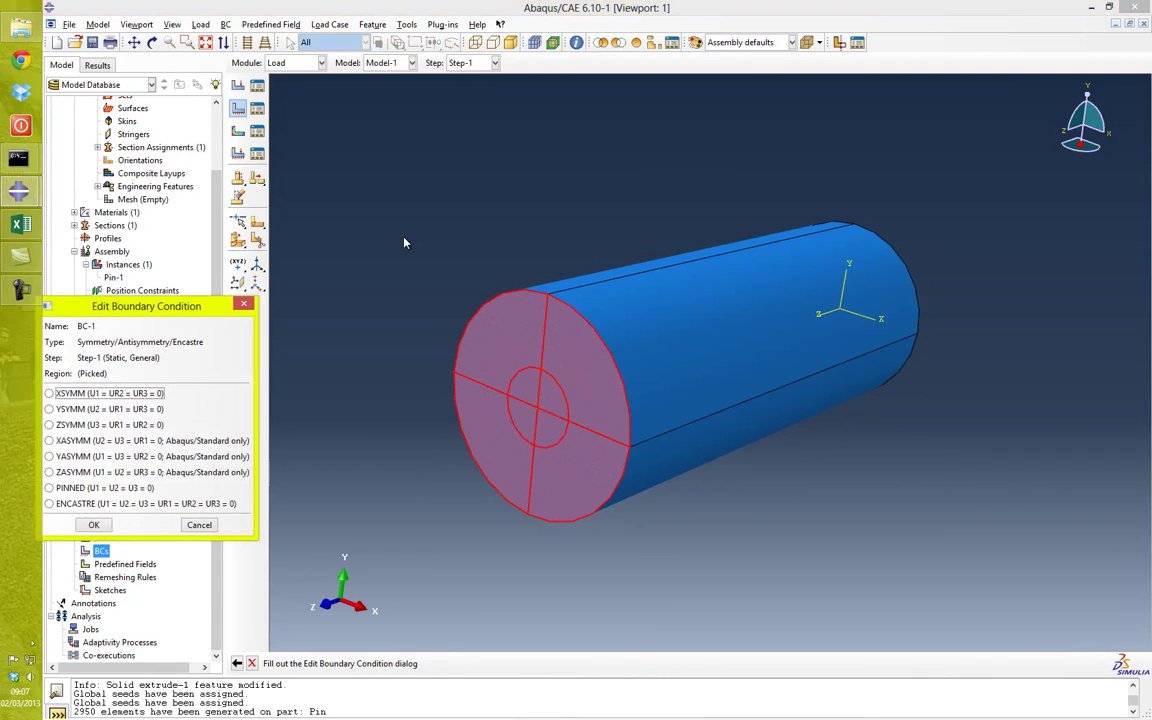
{"action": "left_click_drag", "start_coordinate": [104, 306], "coordinate": [173, 281]}
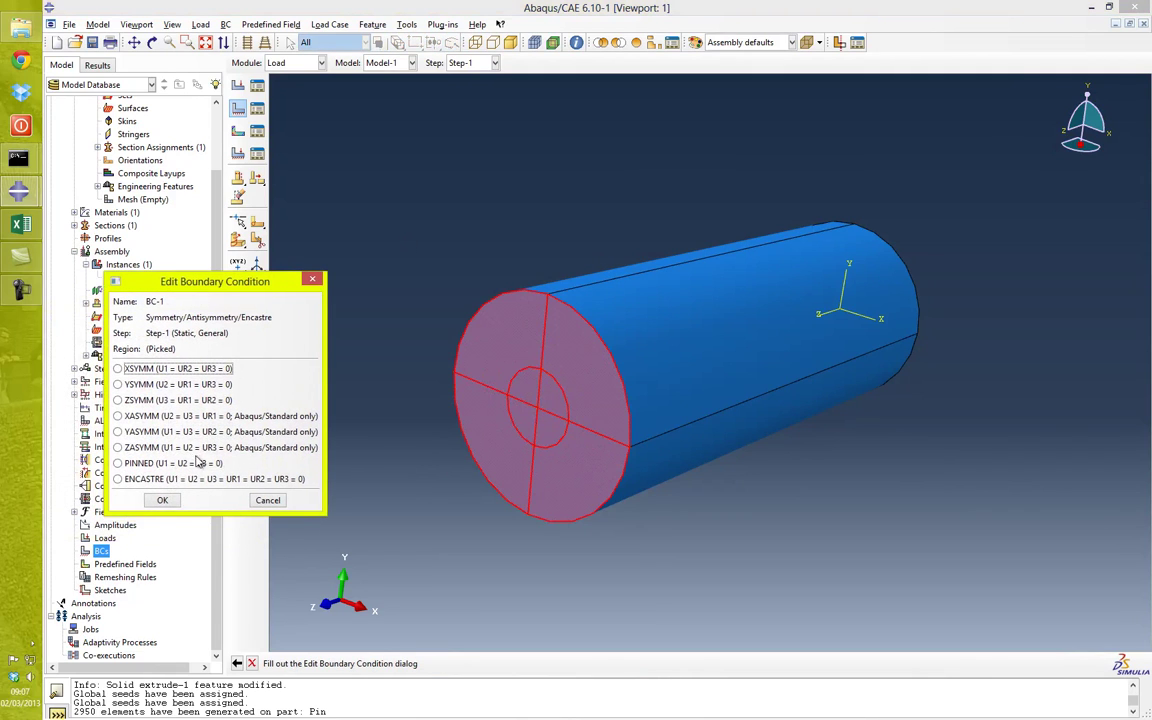
{"action": "left_click", "coordinate": [127, 480]}
{"action": "left_click", "coordinate": [162, 500]}
Apply a uniform pressure load of magnitude 1e5 in Step-1 to one outer quarter face at the pin's free end
{"action": "left_click_drag", "start_coordinate": [634, 278], "coordinate": [604, 394]}
{"action": "scroll", "coordinate": [690, 393], "scroll_direction": "up", "scroll_amount": 2}
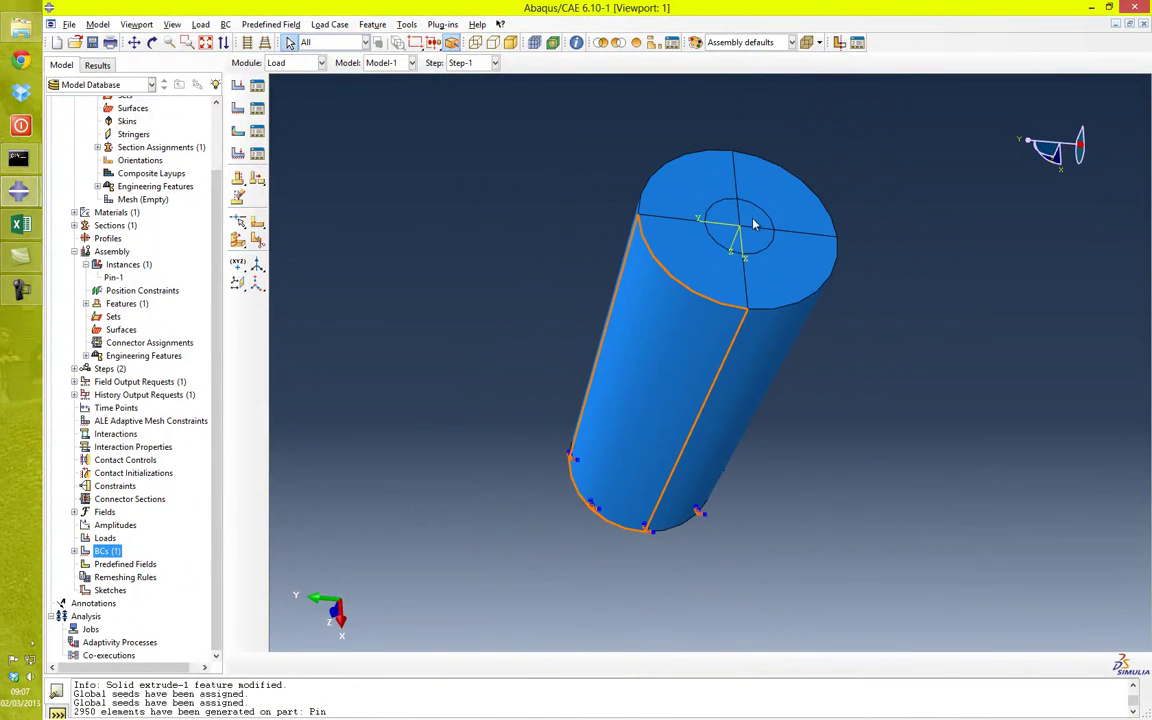
{"action": "scroll", "coordinate": [755, 225], "scroll_direction": "down", "scroll_amount": 2}
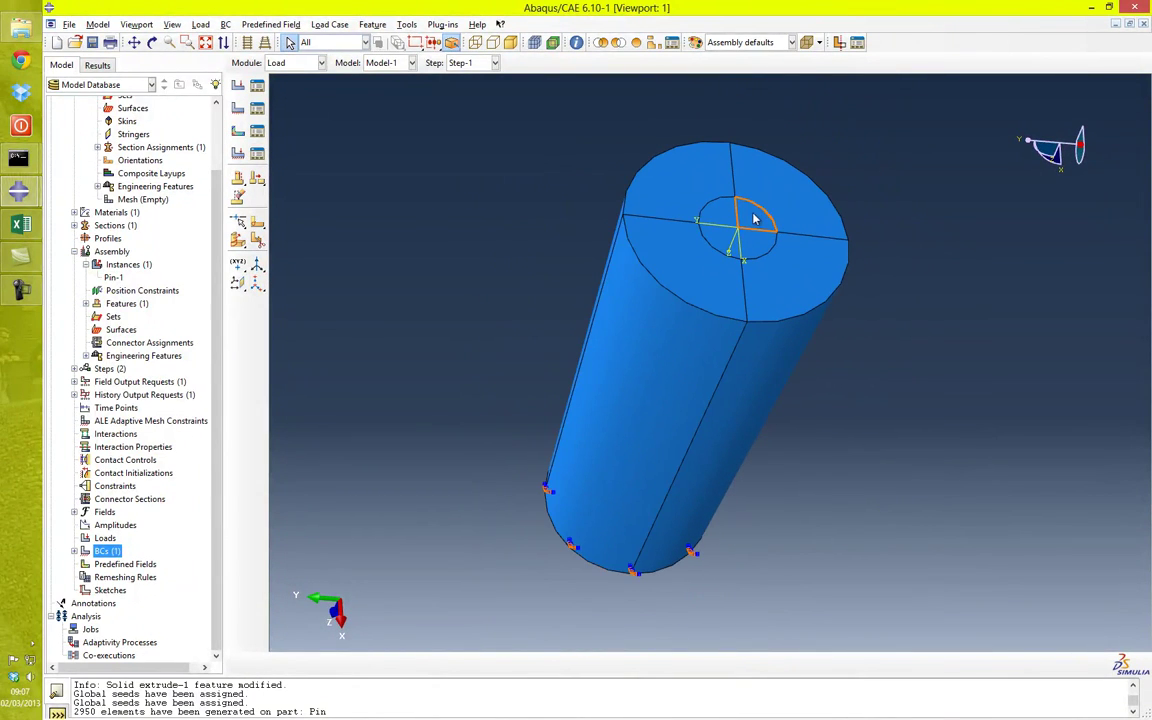
{"action": "double_click", "coordinate": [105, 539]}
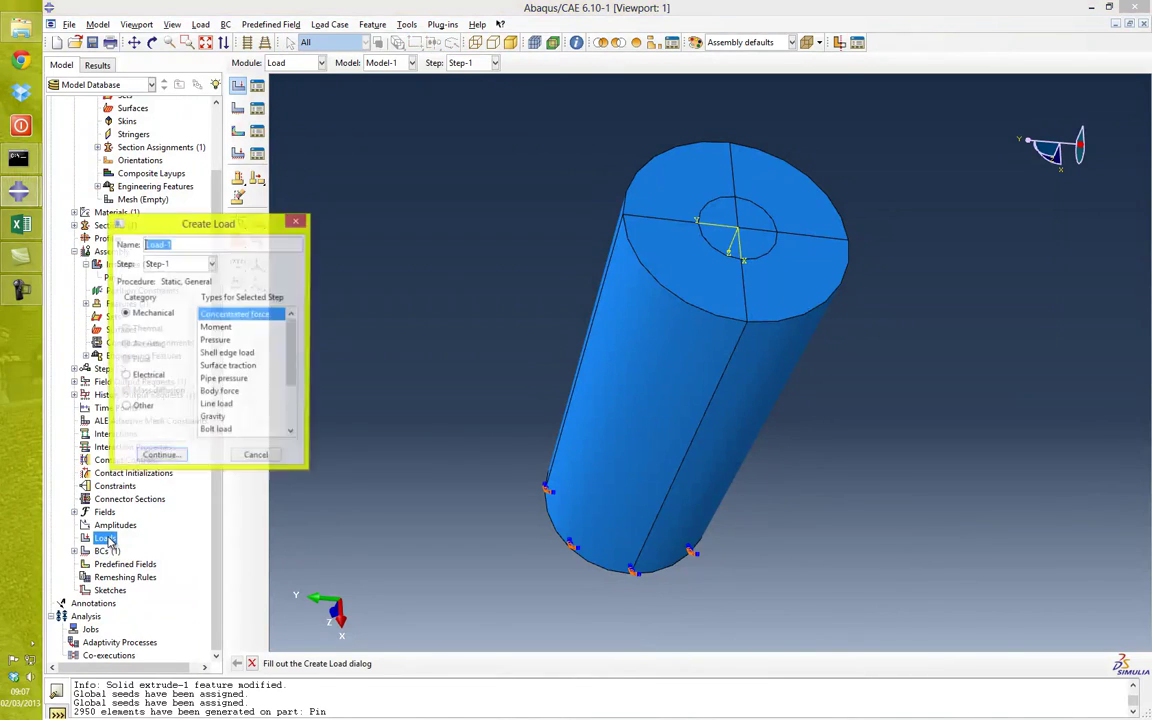
{"action": "left_click", "coordinate": [222, 341]}
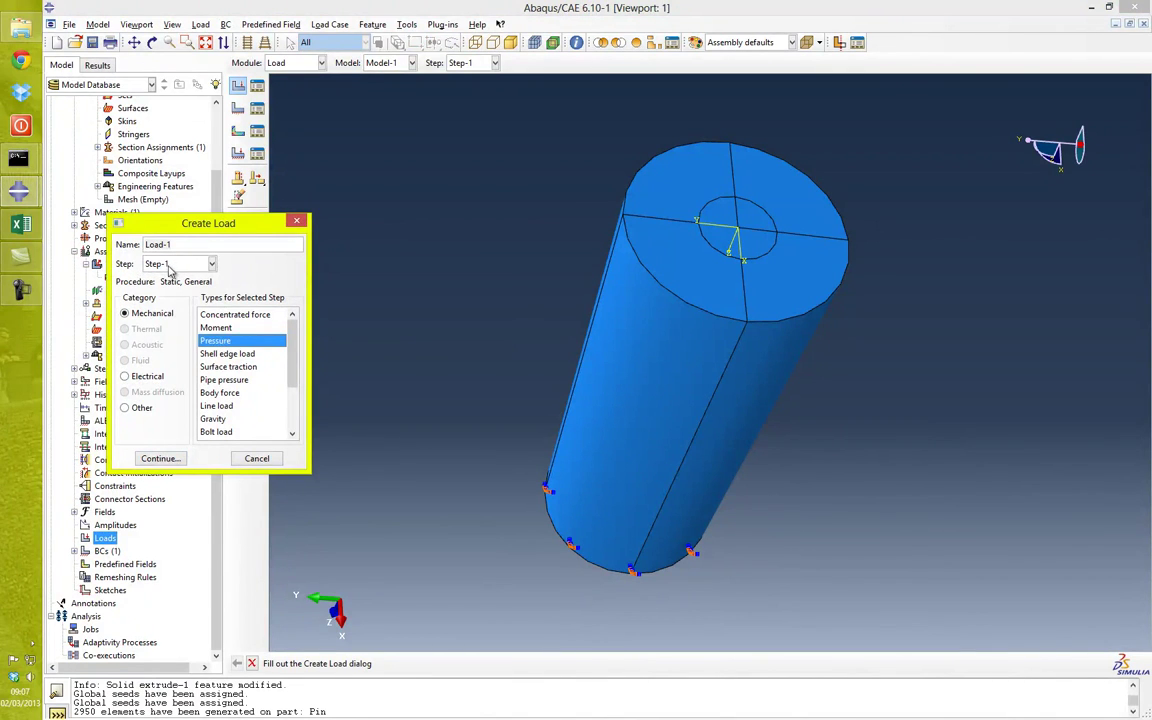
{"action": "left_click", "coordinate": [176, 460]}
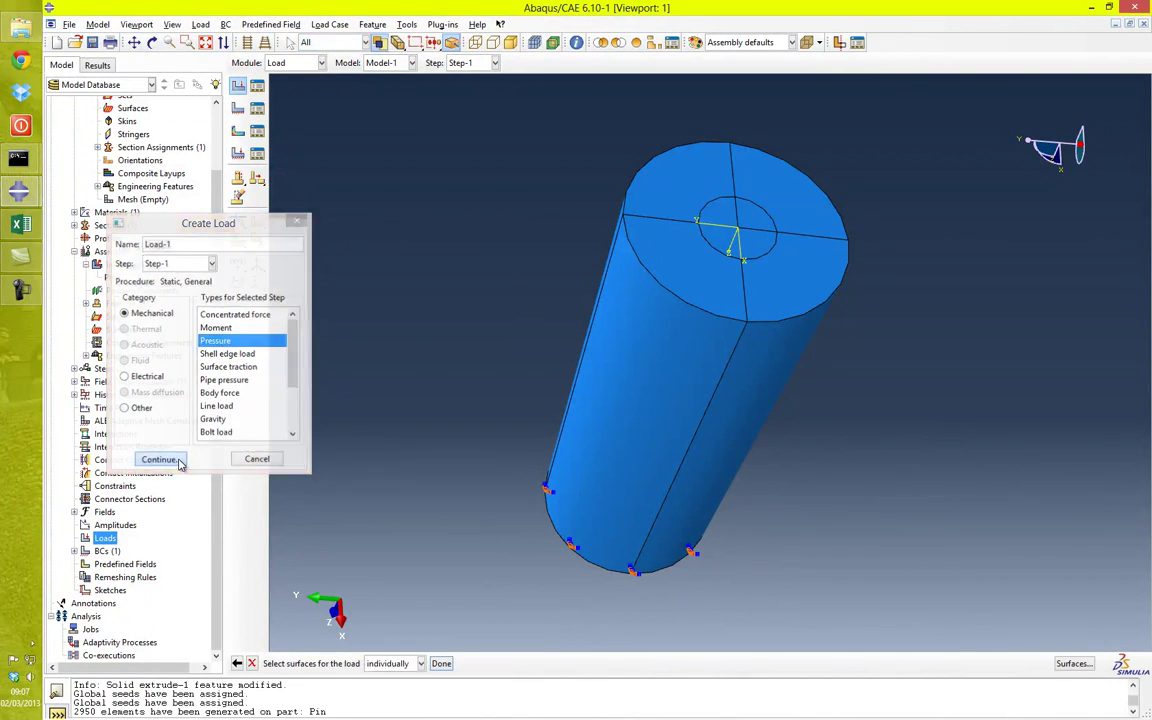
{"action": "left_click", "coordinate": [689, 280]}
{"action": "scroll", "coordinate": [689, 280], "scroll_direction": "down", "scroll_amount": 3}
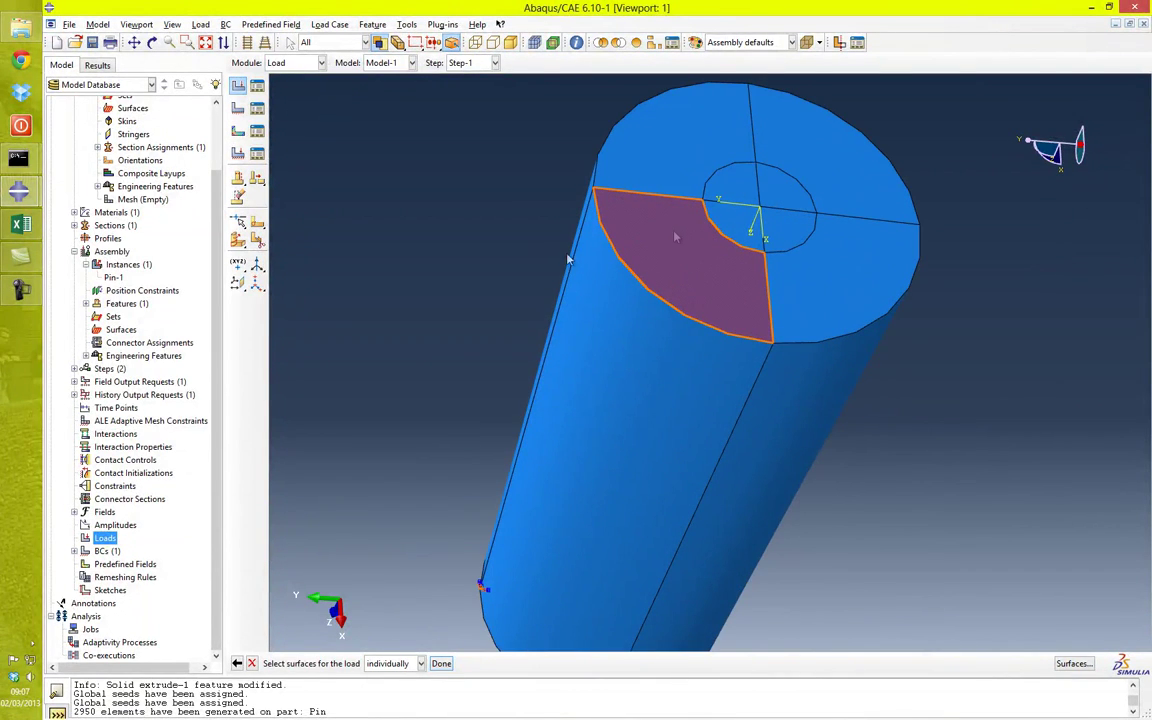
{"action": "scroll", "coordinate": [514, 319], "scroll_direction": "up", "scroll_amount": 3}
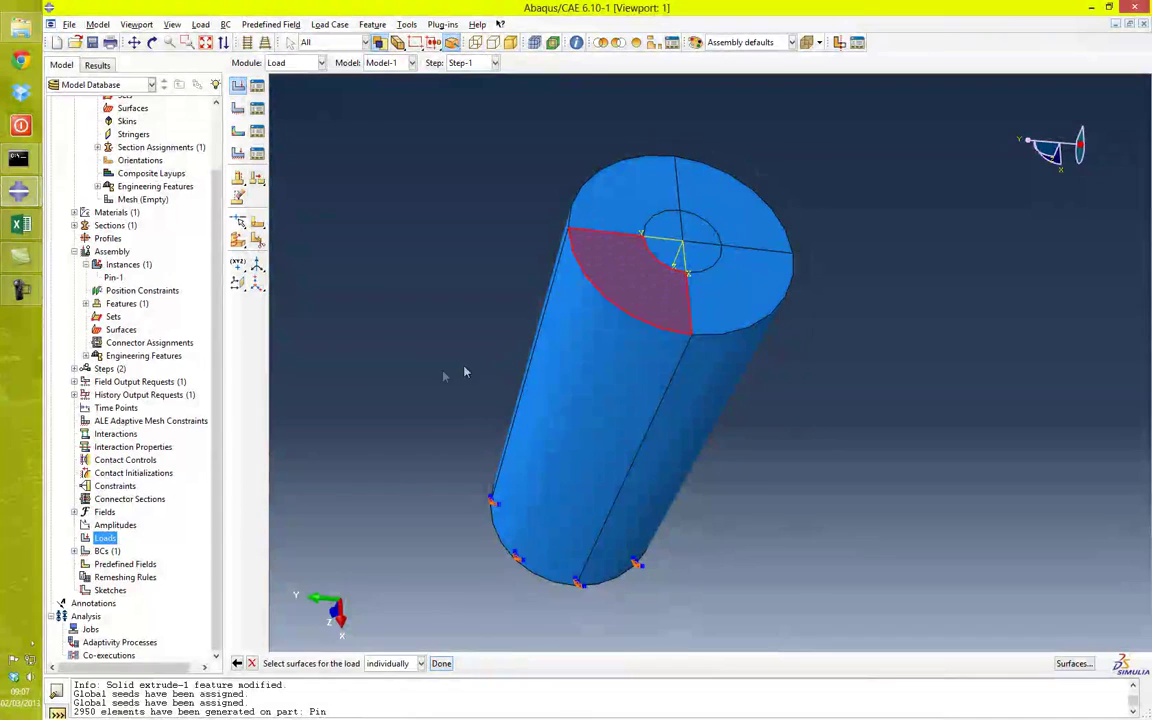
{"action": "middle_click", "coordinate": [397, 337]}
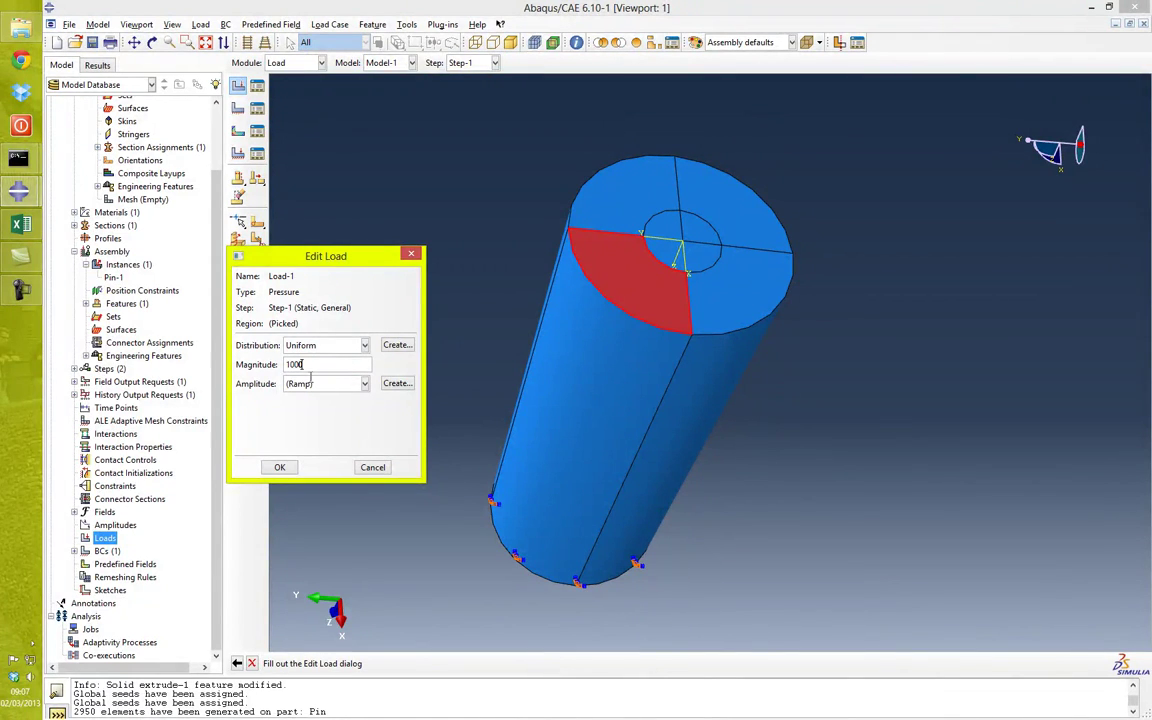
{"action": "left_click_drag", "start_coordinate": [313, 364], "coordinate": [244, 360]}
{"action": "type", "text": "1e5"}
{"action": "left_click", "coordinate": [282, 468]}
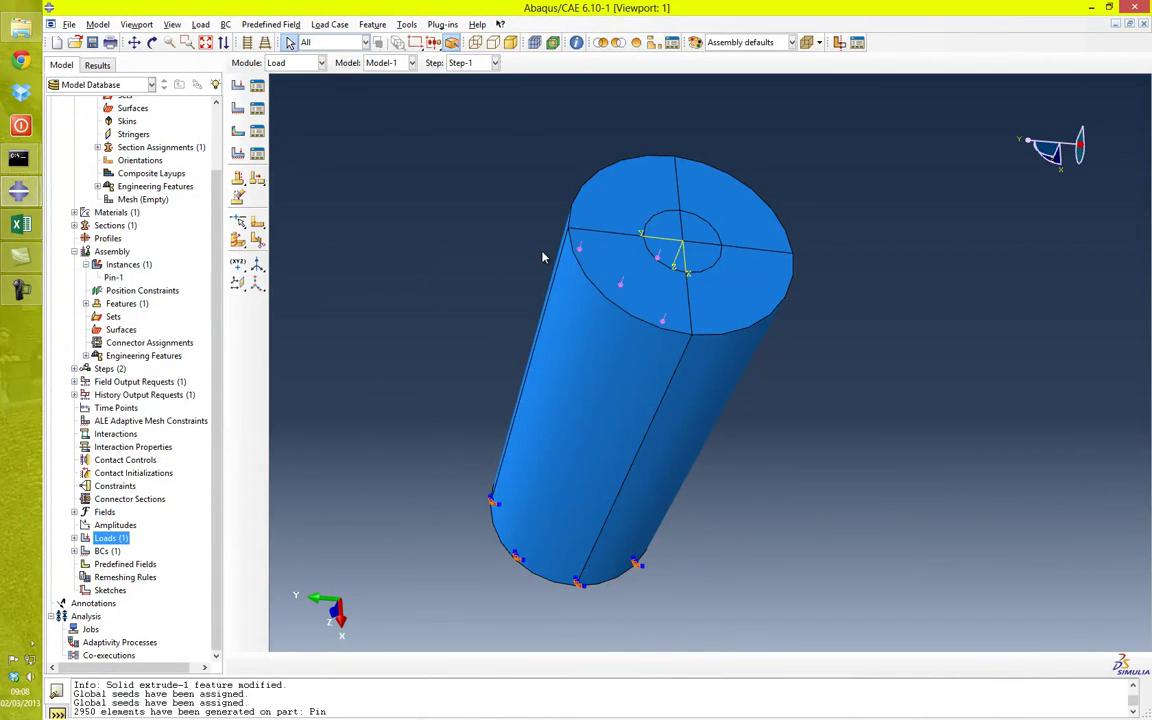
Inspect the pressure arrows and the fixed-end symbols on the pin from several angles
{"action": "scroll", "coordinate": [503, 314], "scroll_direction": "up", "scroll_amount": 2}
{"action": "scroll", "coordinate": [616, 318], "scroll_direction": "down", "scroll_amount": 2}
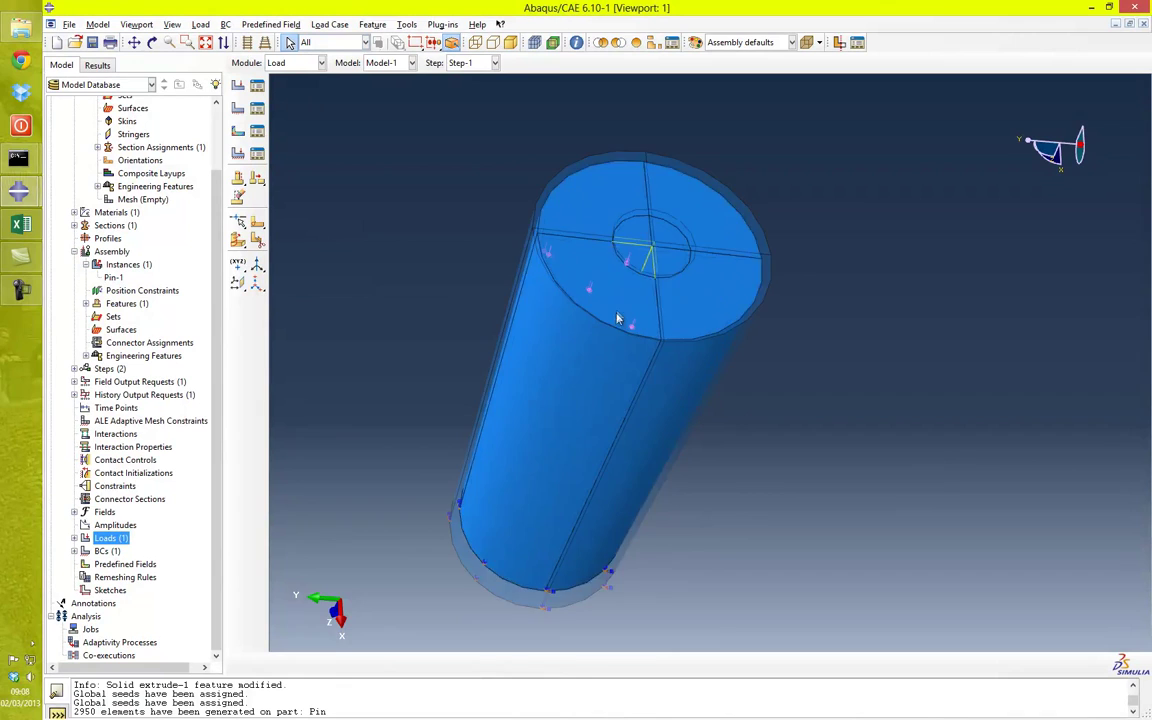
{"action": "scroll", "coordinate": [618, 308], "scroll_direction": "down", "scroll_amount": 1}
{"action": "scroll", "coordinate": [598, 291], "scroll_direction": "down", "scroll_amount": 2}
{"action": "scroll", "coordinate": [599, 291], "scroll_direction": "up", "scroll_amount": 2}
{"action": "left_click_drag", "start_coordinate": [599, 291], "coordinate": [530, 210], "text": "ctrl+alt"}
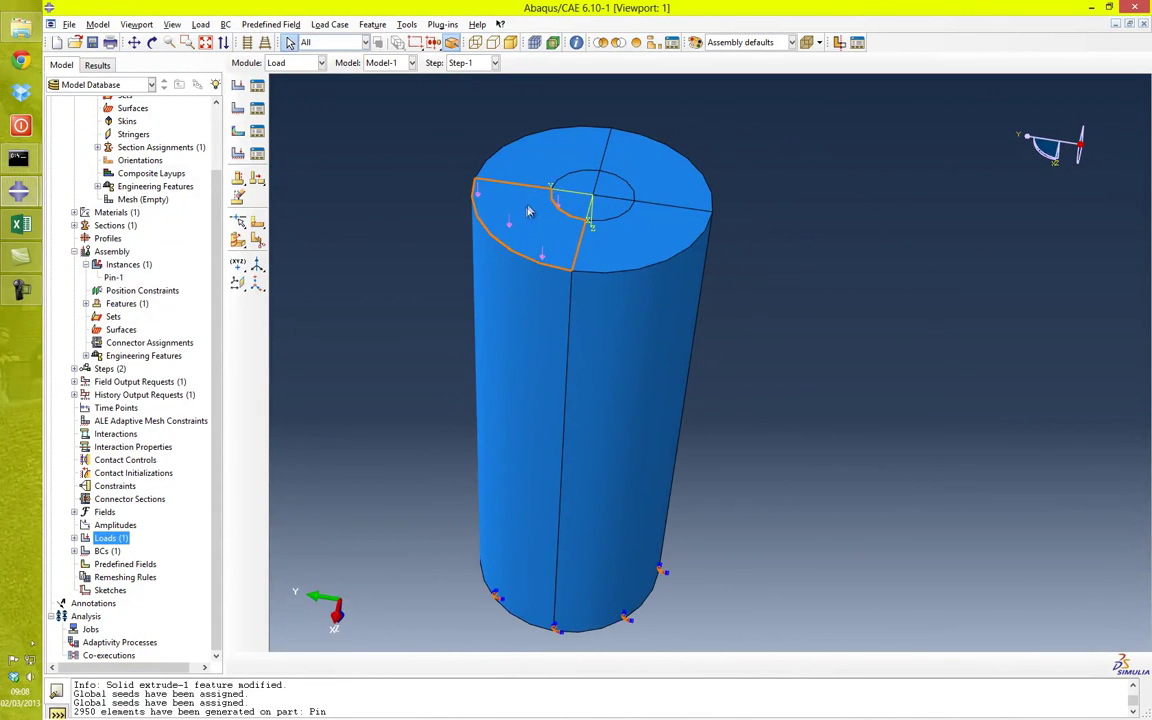
{"action": "scroll", "coordinate": [435, 320], "scroll_direction": "down", "scroll_amount": 1}
{"action": "scroll", "coordinate": [447, 323], "scroll_direction": "up", "scroll_amount": 3}
{"action": "left_click_drag", "start_coordinate": [447, 322], "coordinate": [499, 313], "text": "ctrl+alt"}
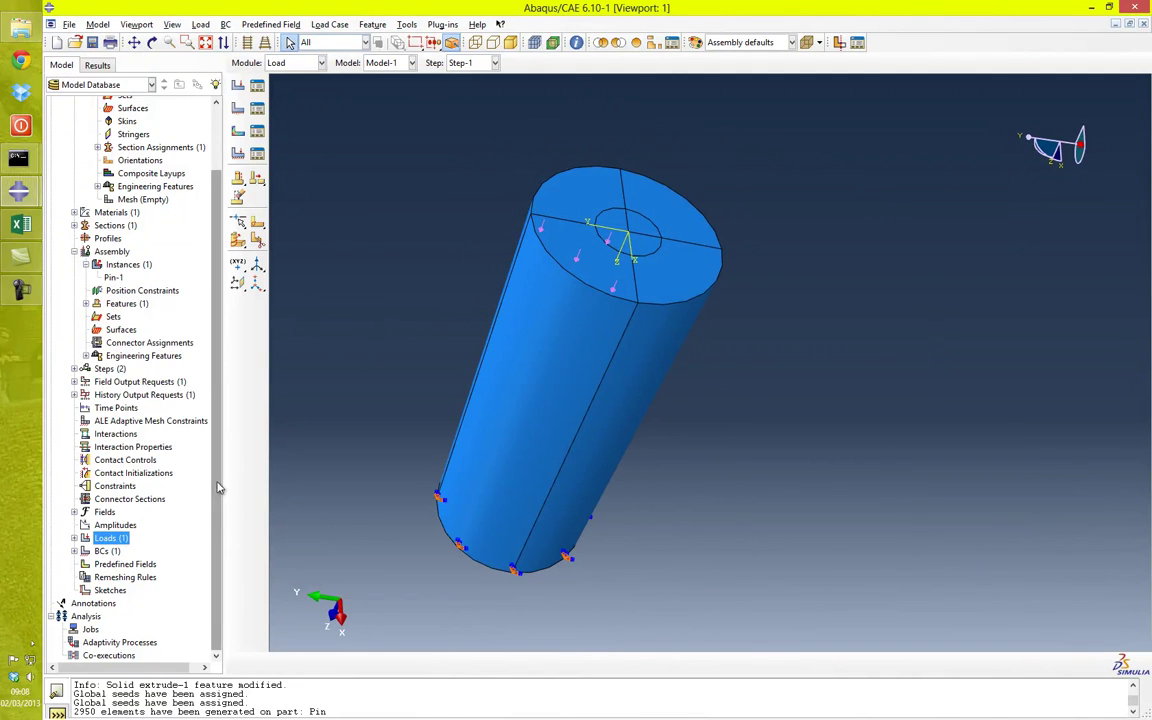
Create a full analysis job for Model-1, keeping the default name Job-1 and default settings
{"action": "double_click", "coordinate": [88, 630]}
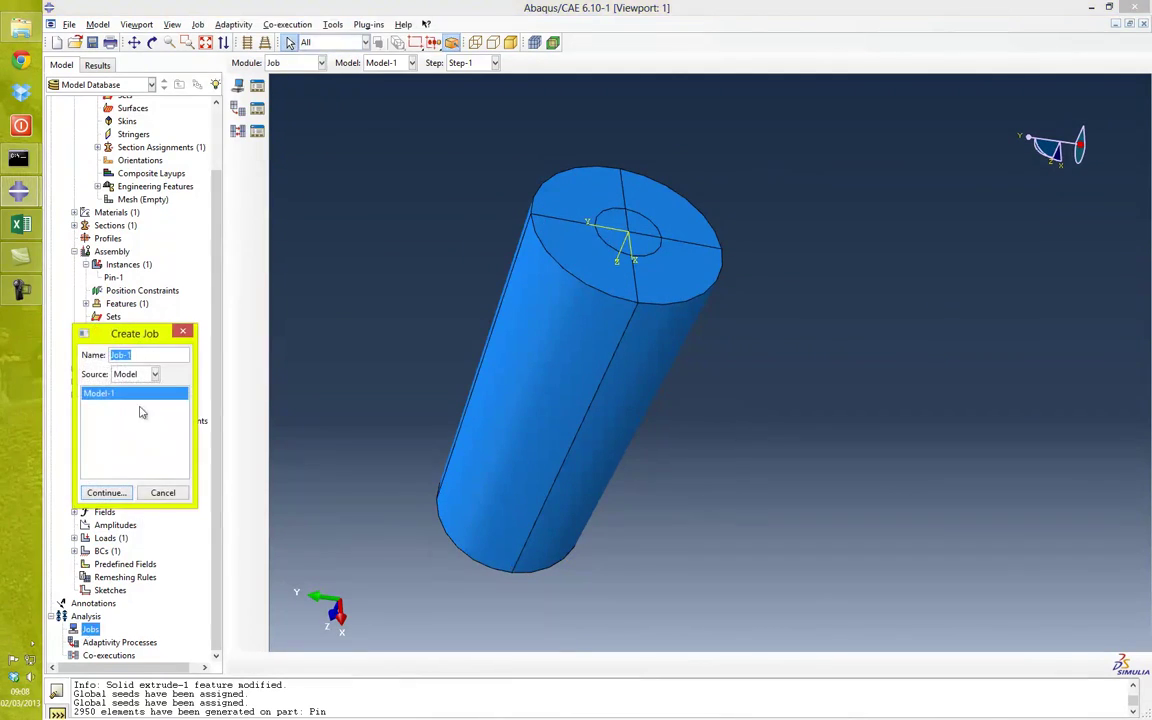
{"action": "left_click", "coordinate": [104, 492]}
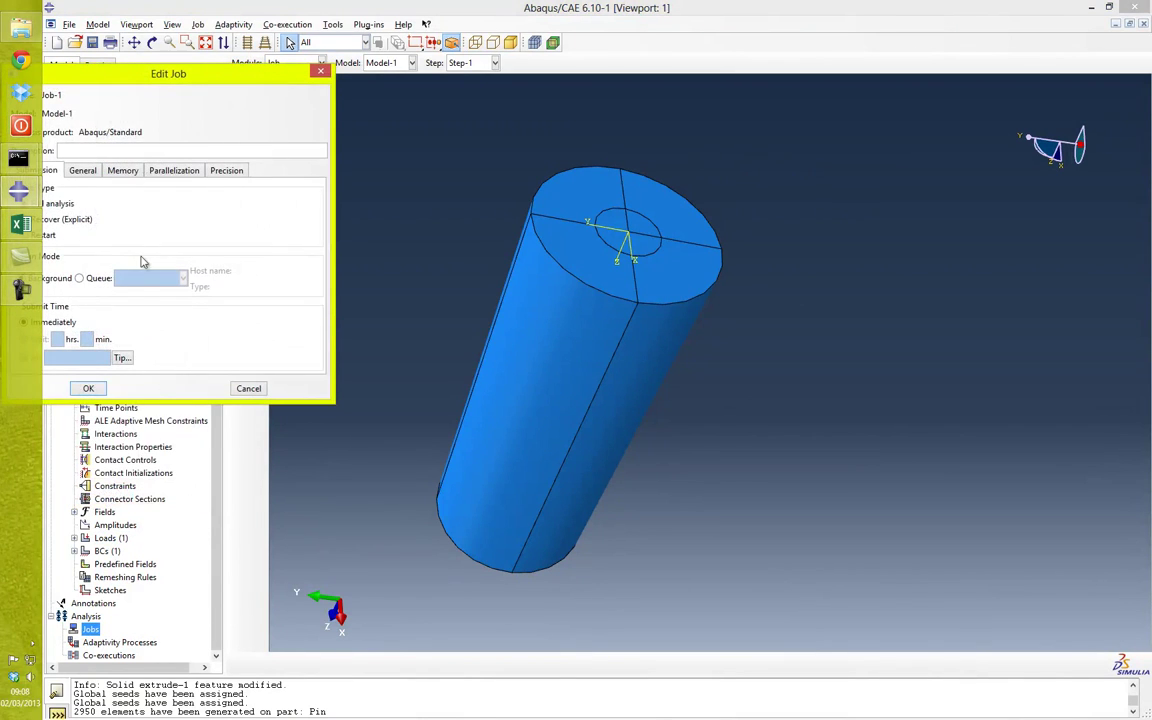
{"action": "left_click_drag", "start_coordinate": [145, 73], "coordinate": [352, 63]}
{"action": "left_click", "coordinate": [276, 379]}
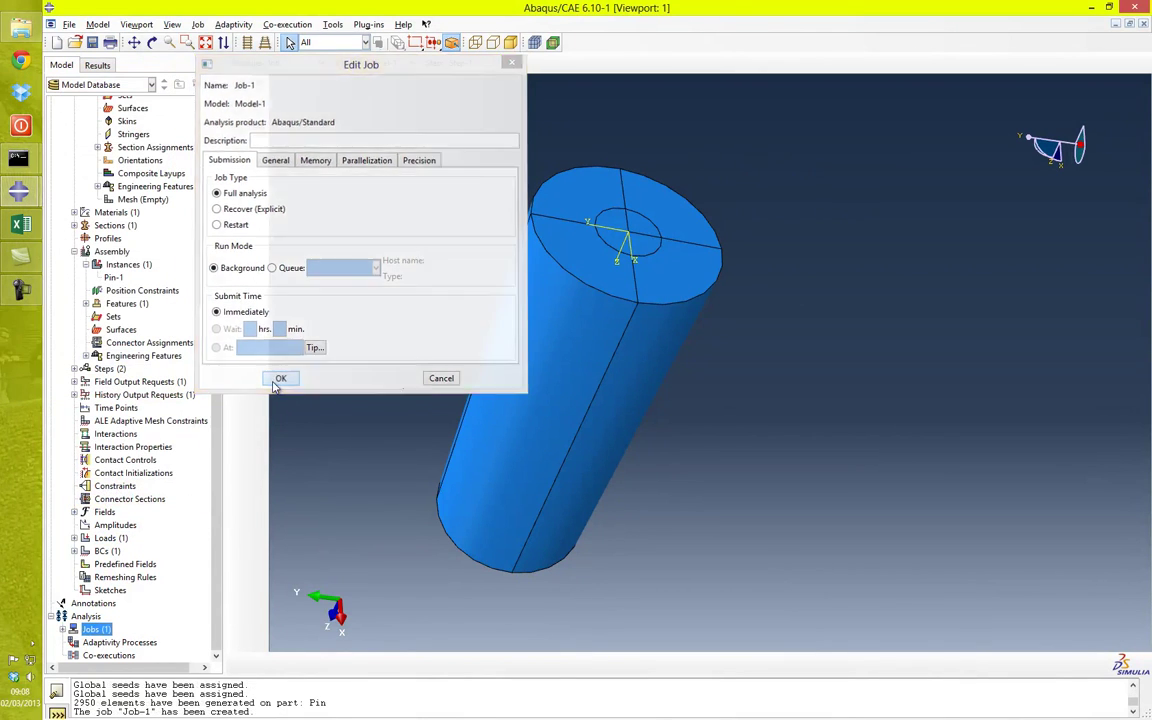
Assign Wedge element shape with the Sweep technique to the four inner core cells of the Pin's mesh
{"action": "scroll", "coordinate": [210, 290], "scroll_direction": "up", "scroll_amount": 2}
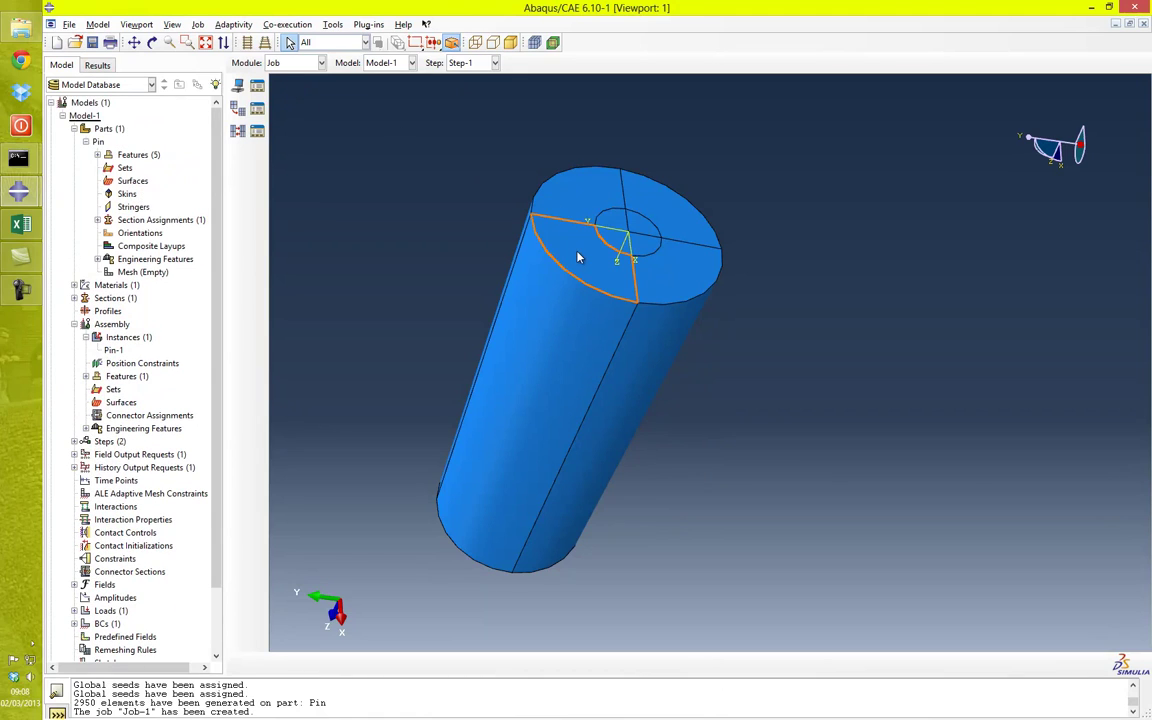
{"action": "left_click_drag", "start_coordinate": [585, 257], "coordinate": [596, 334], "text": "ctrl+alt"}
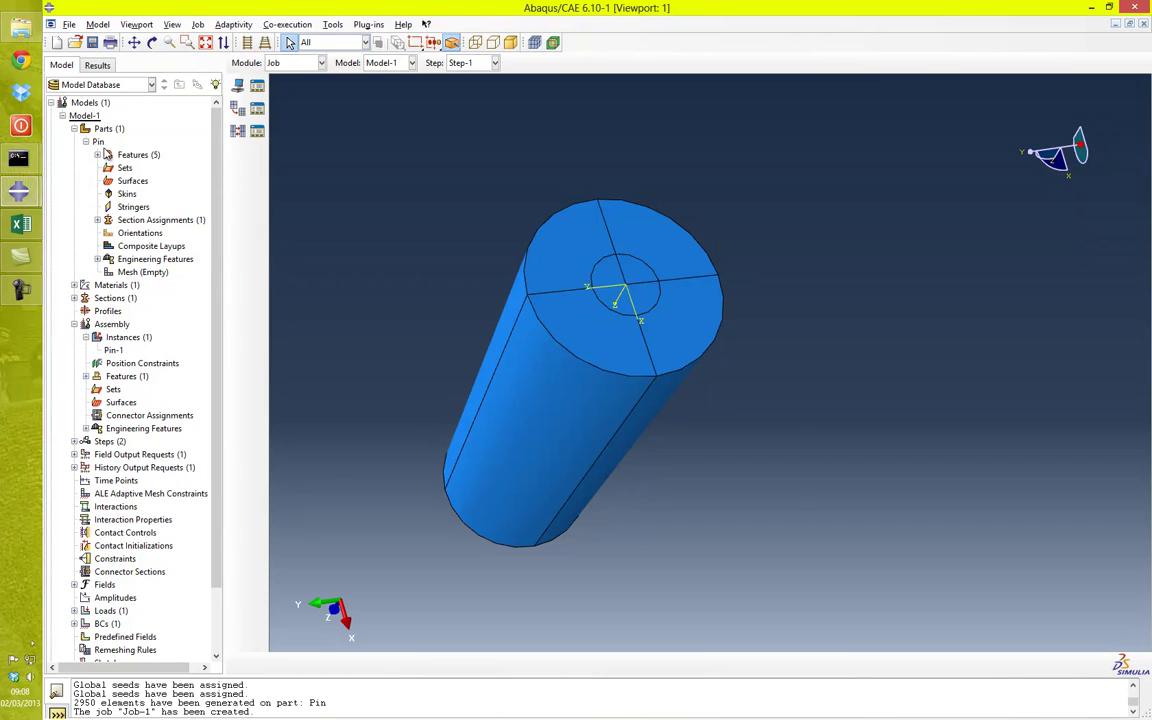
{"action": "double_click", "coordinate": [136, 274]}
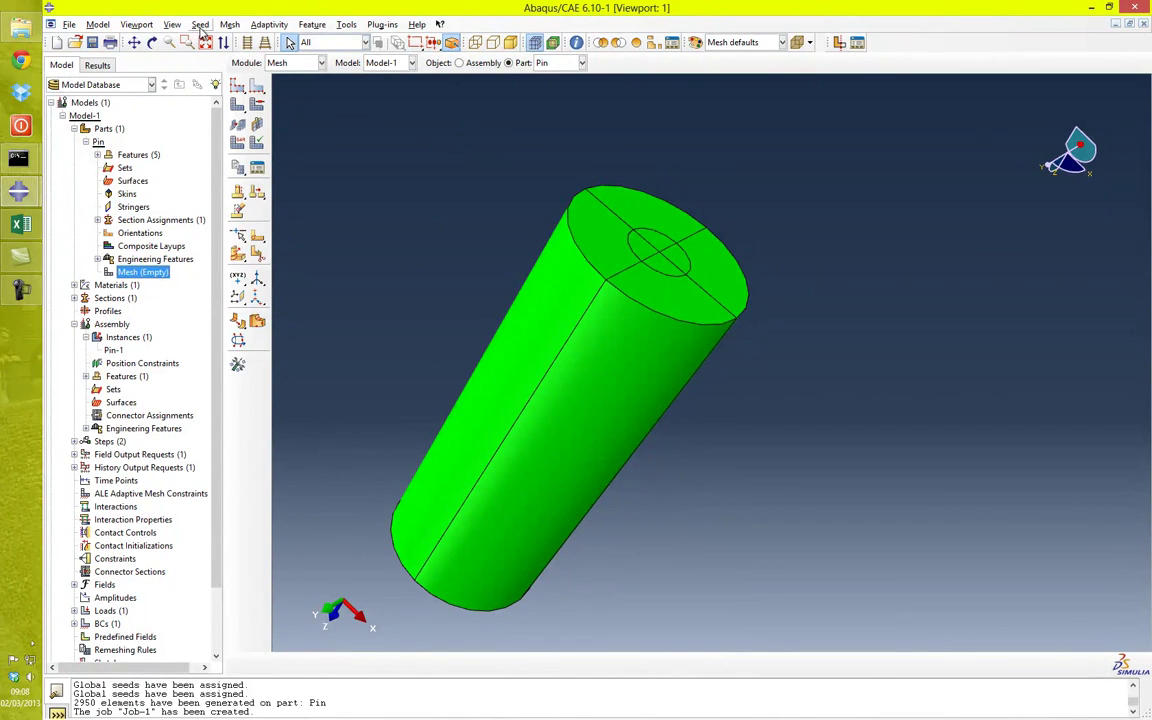
{"action": "left_click", "coordinate": [229, 25]}
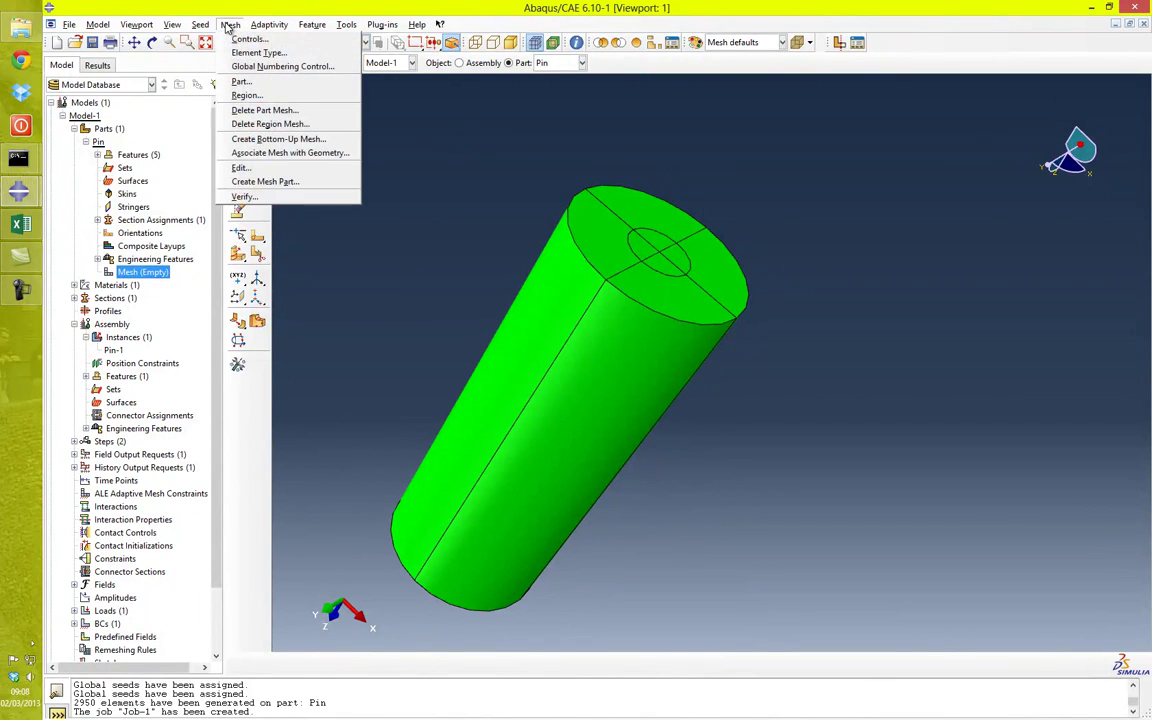
{"action": "left_click", "coordinate": [240, 39]}
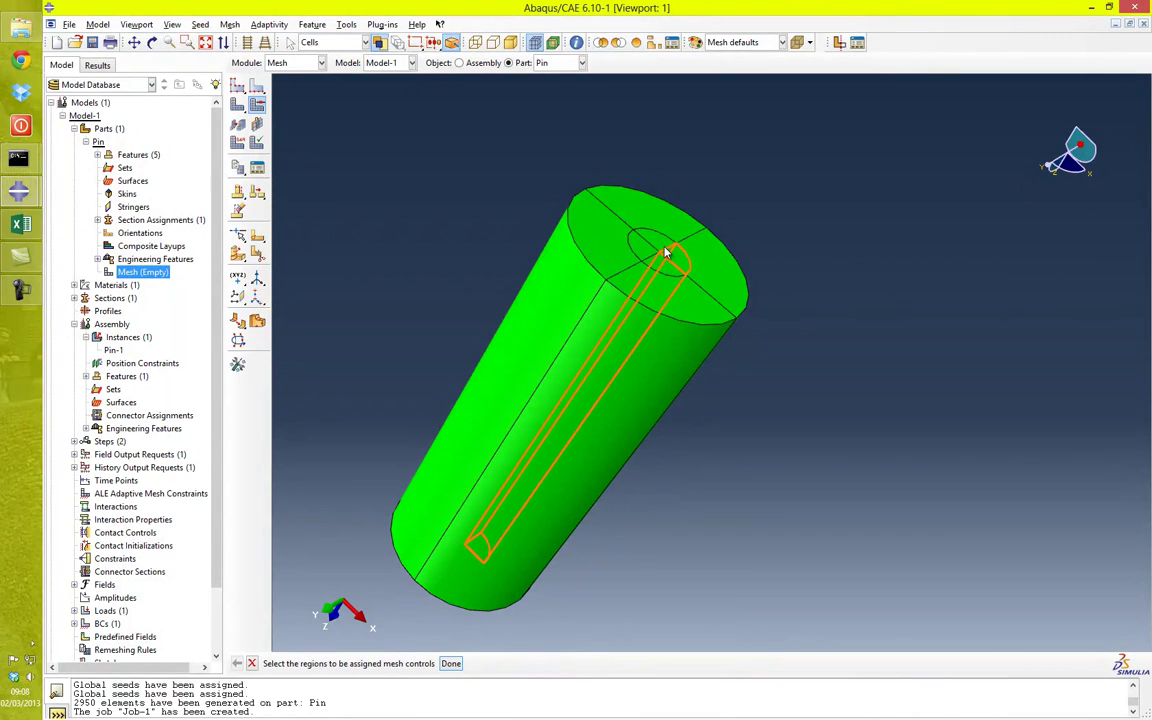
{"action": "left_click_drag", "start_coordinate": [659, 254], "coordinate": [569, 265], "text": "ctrl+alt"}
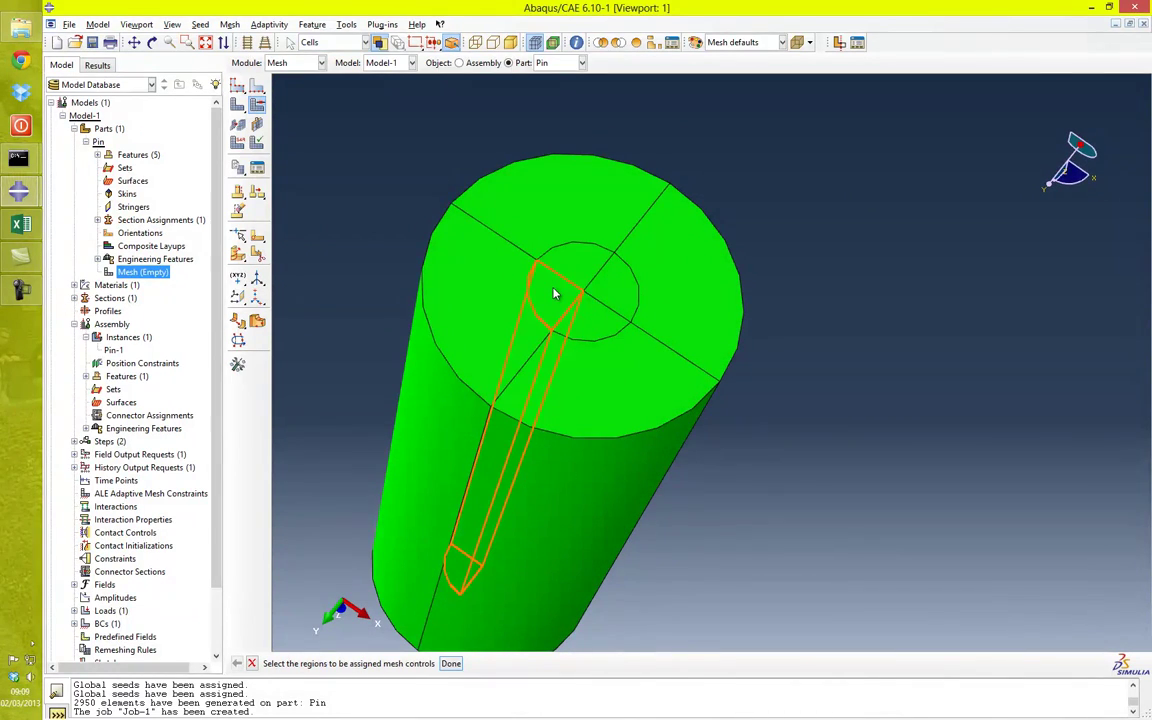
{"action": "left_click", "coordinate": [555, 293]}
{"action": "left_click", "coordinate": [618, 295], "text": "shift"}
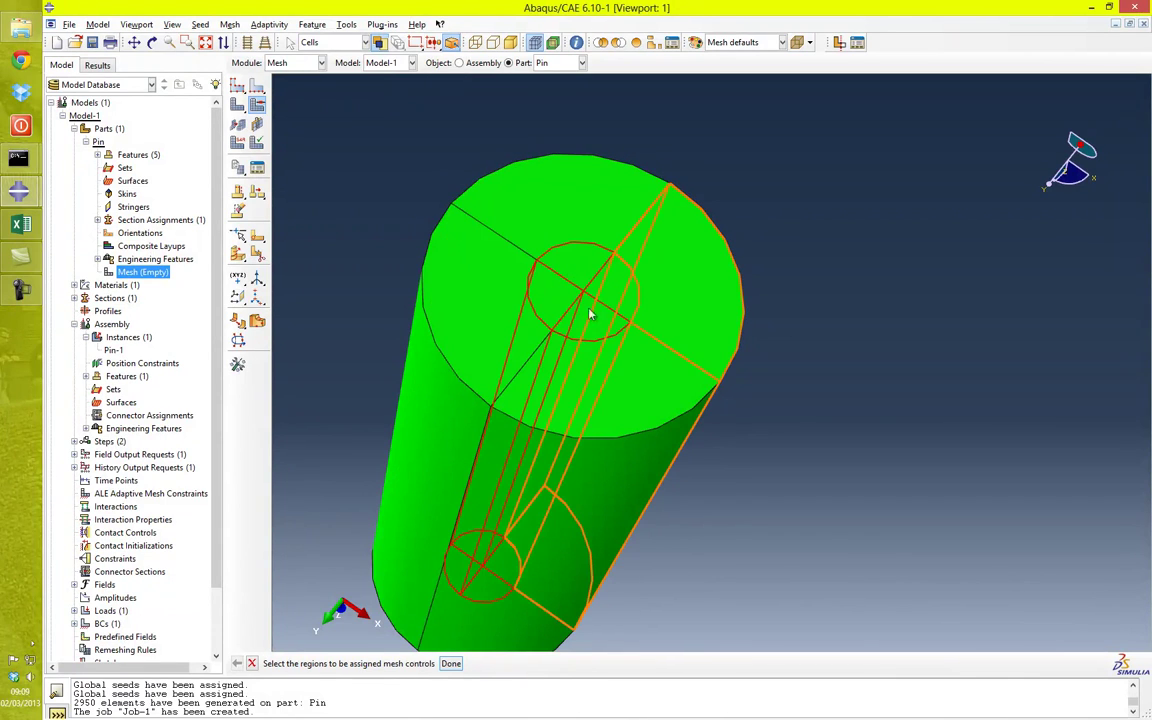
{"action": "middle_click", "coordinate": [843, 253]}
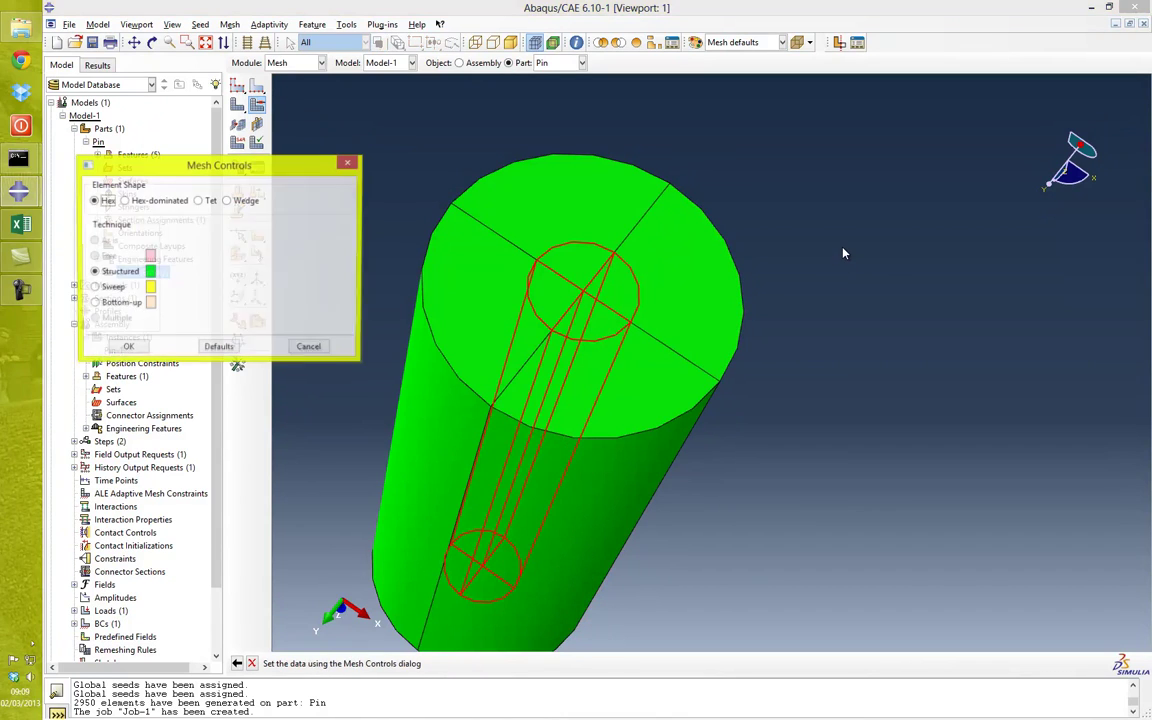
{"action": "left_click", "coordinate": [227, 202]}
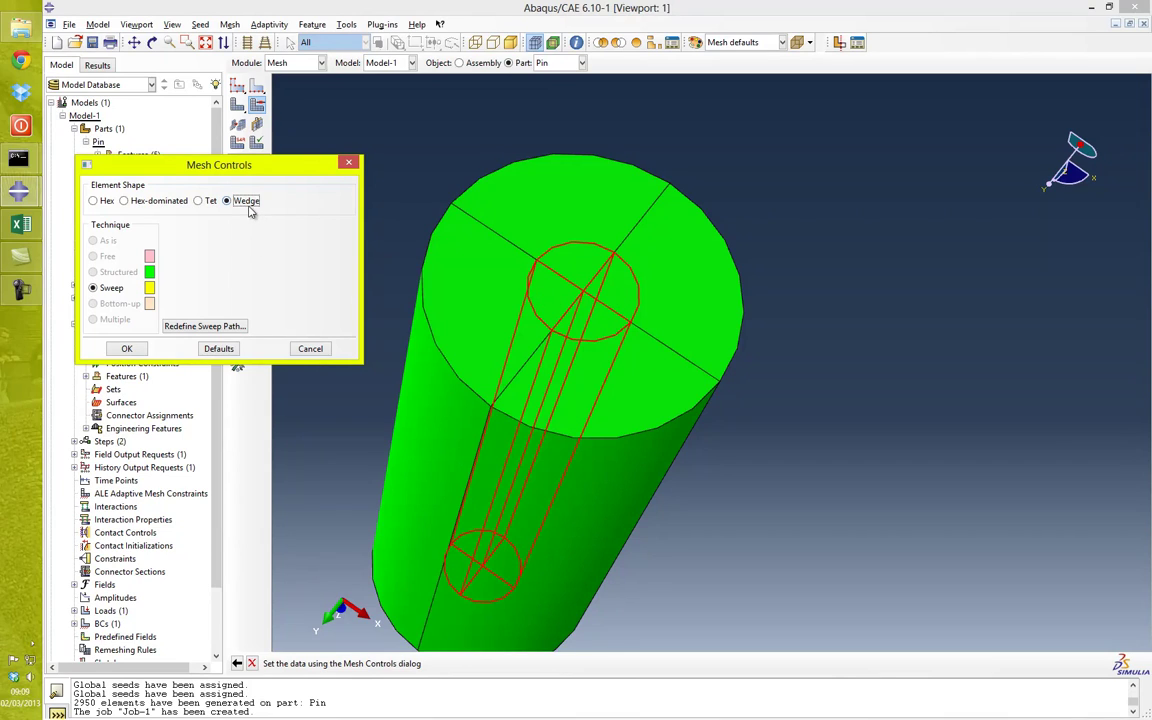
{"action": "left_click", "coordinate": [137, 350]}
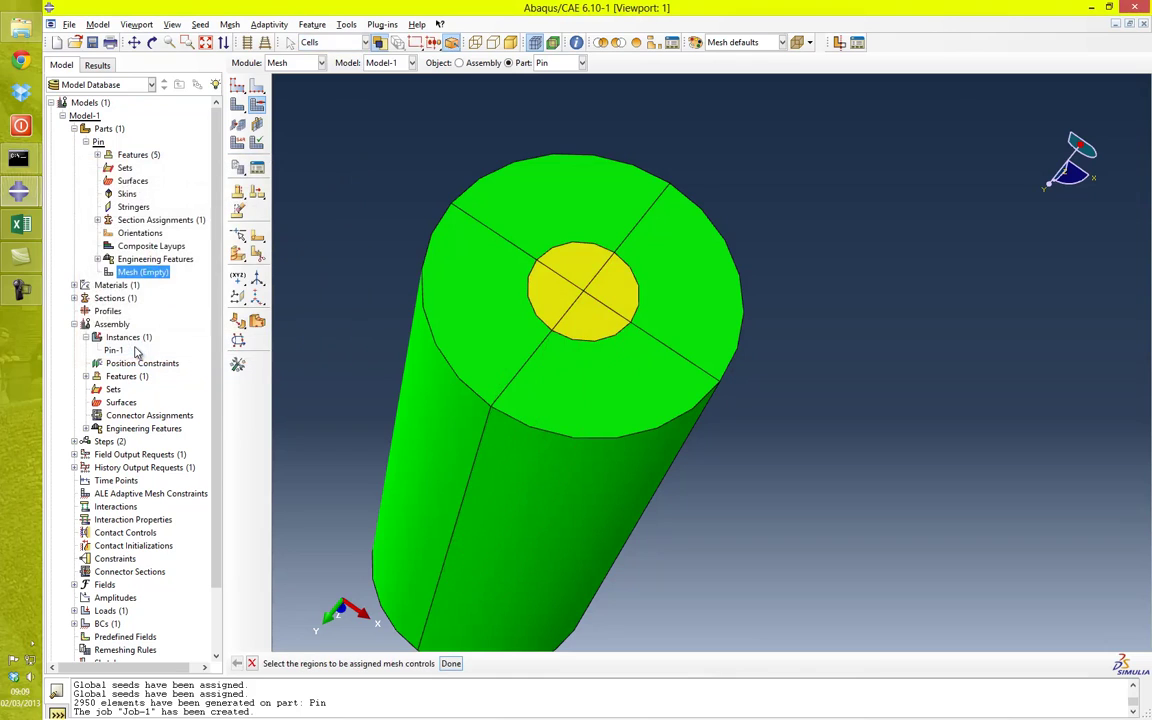
{"action": "scroll", "coordinate": [340, 360], "scroll_direction": "up", "scroll_amount": 2}
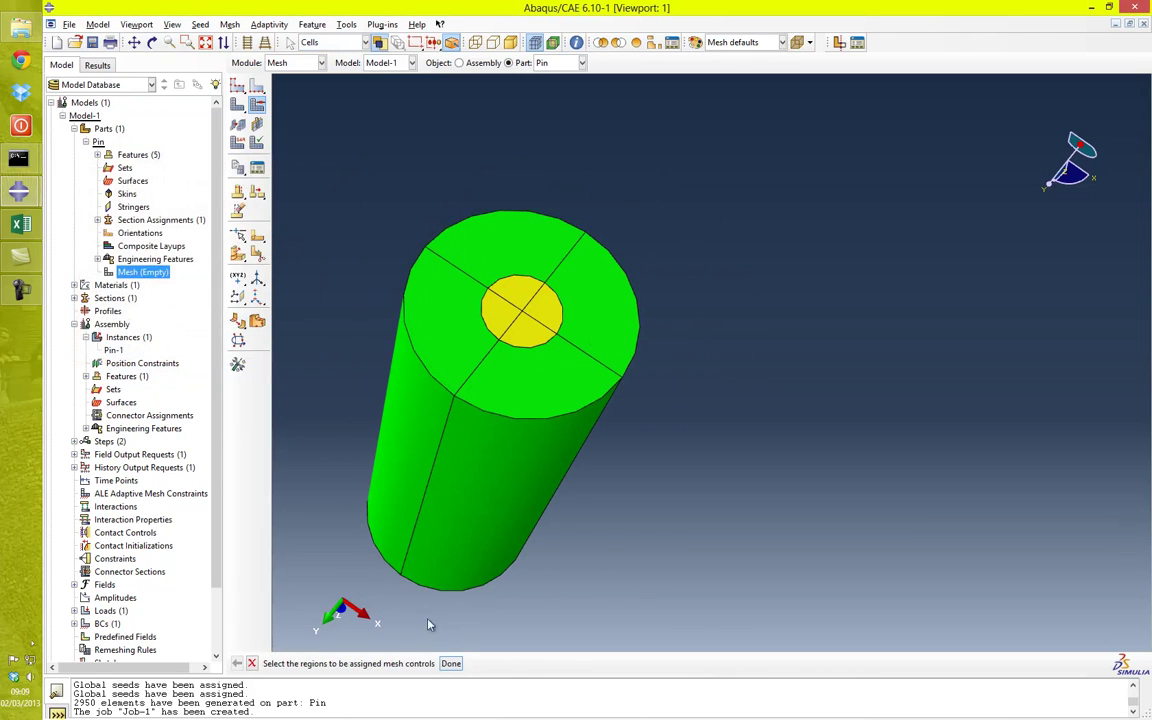
{"action": "left_click", "coordinate": [455, 664]}
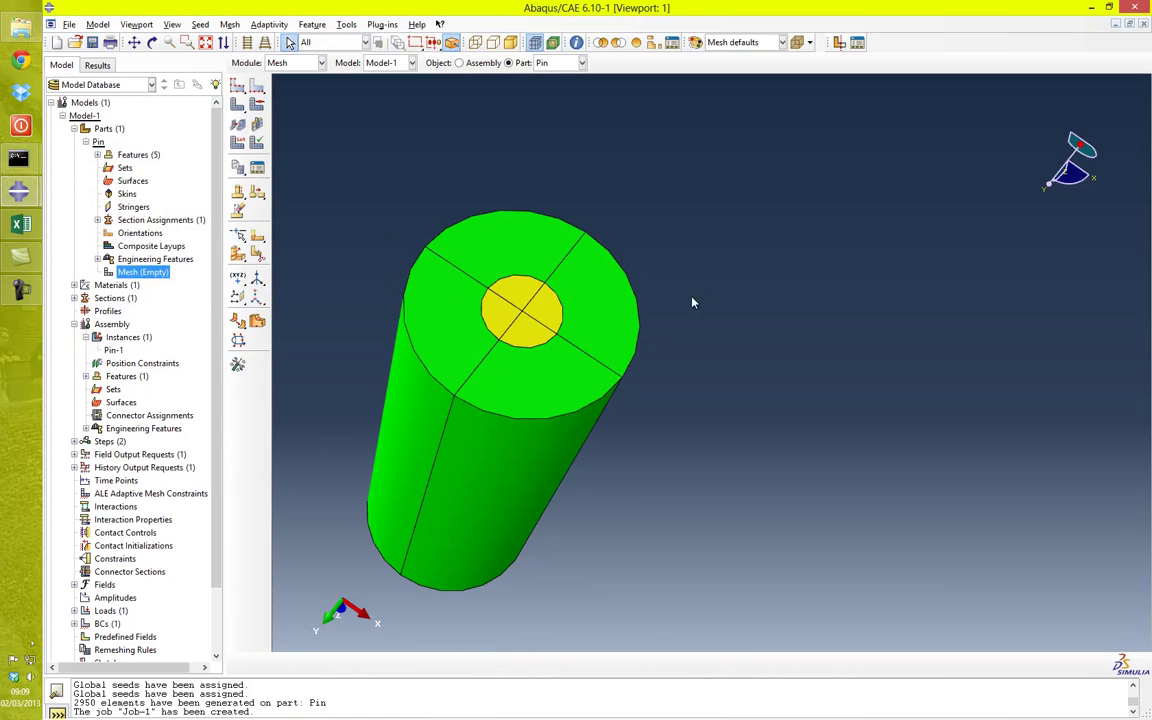
Delete the existing mesh seeds from the Pin part
{"action": "left_click", "coordinate": [201, 26]}
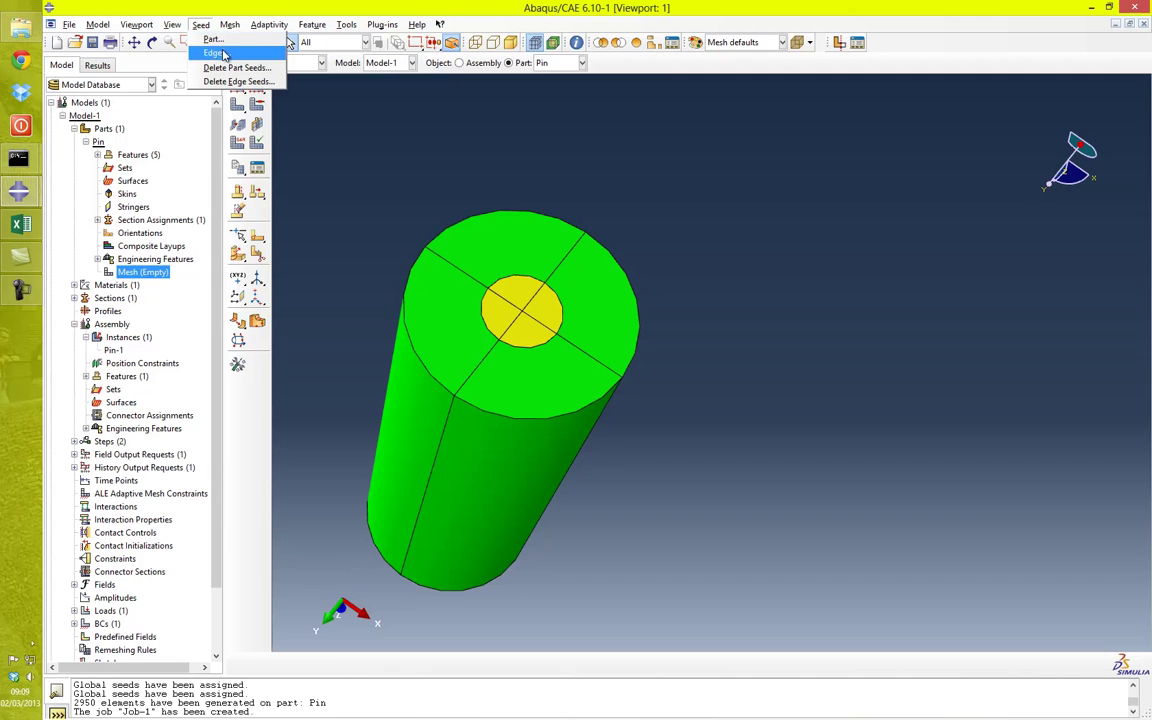
{"action": "left_click", "coordinate": [215, 52]}
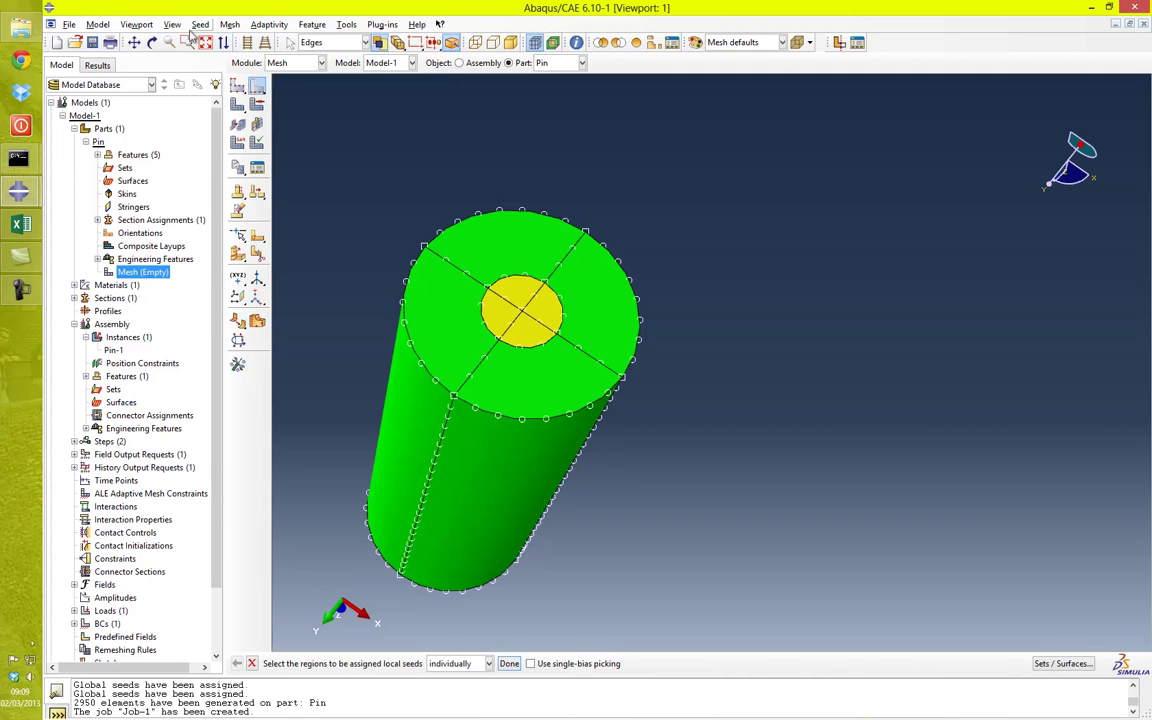
{"action": "left_click", "coordinate": [201, 26]}
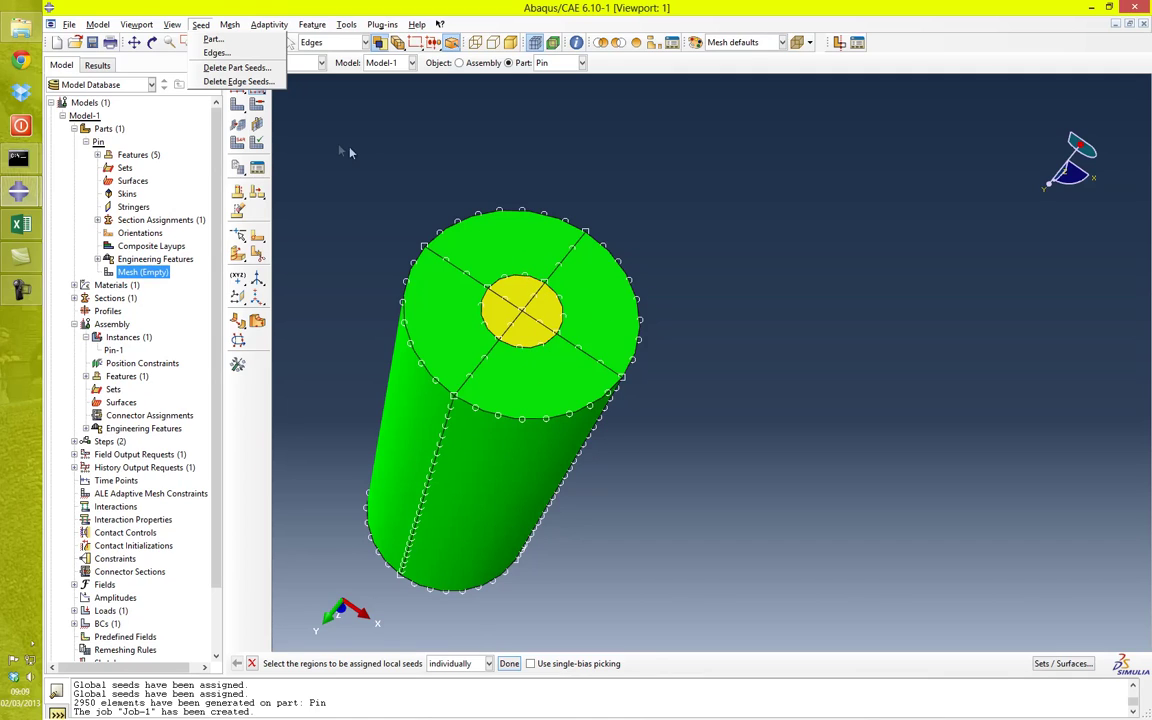
{"action": "left_click", "coordinate": [262, 80]}
{"action": "middle_click", "coordinate": [418, 208]}
Seed the outer and inner circular edges of the pin's end face by number, with 6 elements per edge and no bias
{"action": "left_click", "coordinate": [201, 24]}
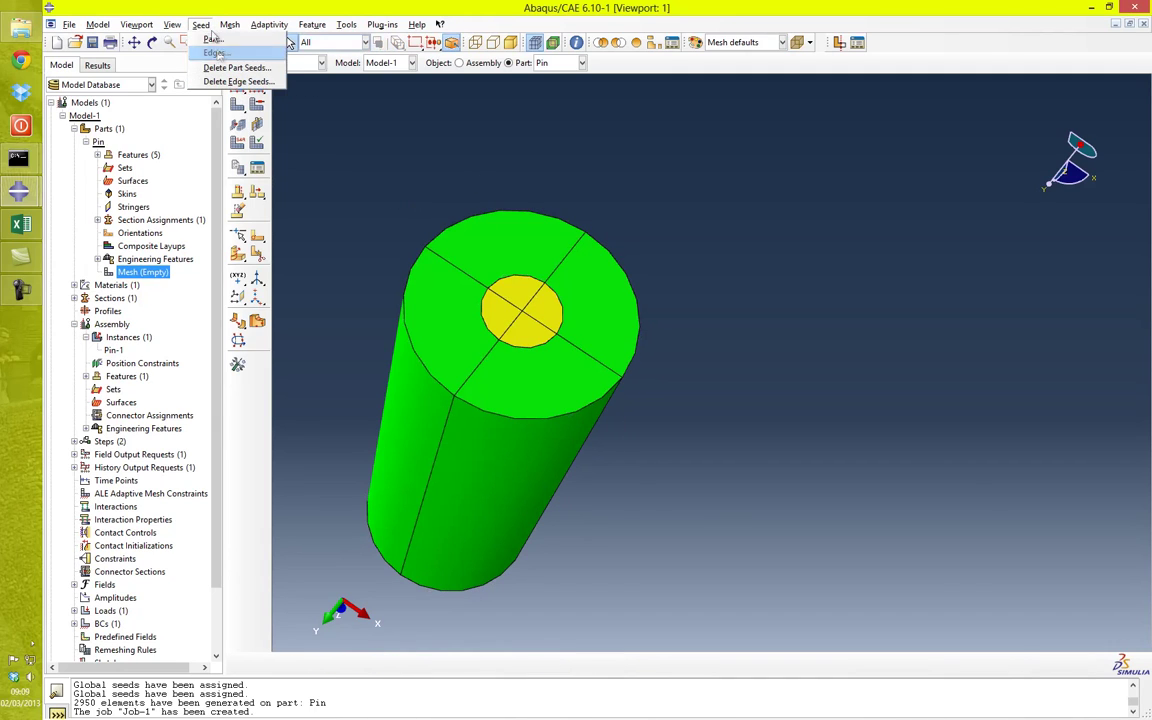
{"action": "left_click", "coordinate": [214, 52]}
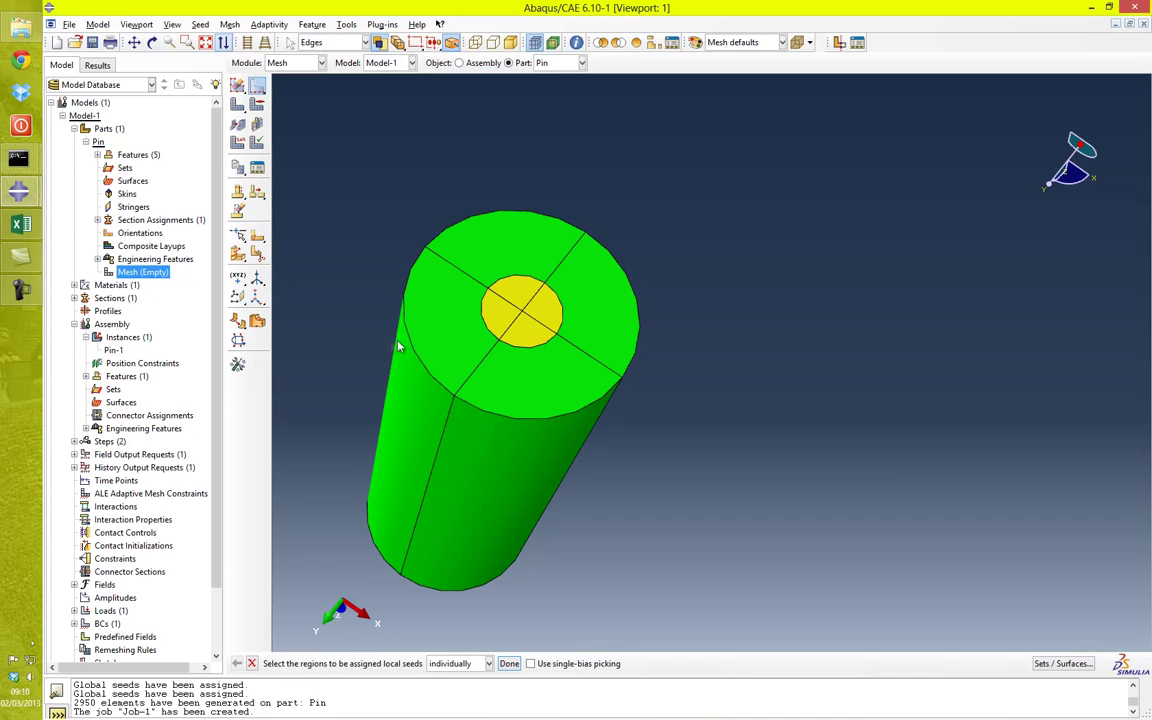
{"action": "left_click", "coordinate": [514, 215]}
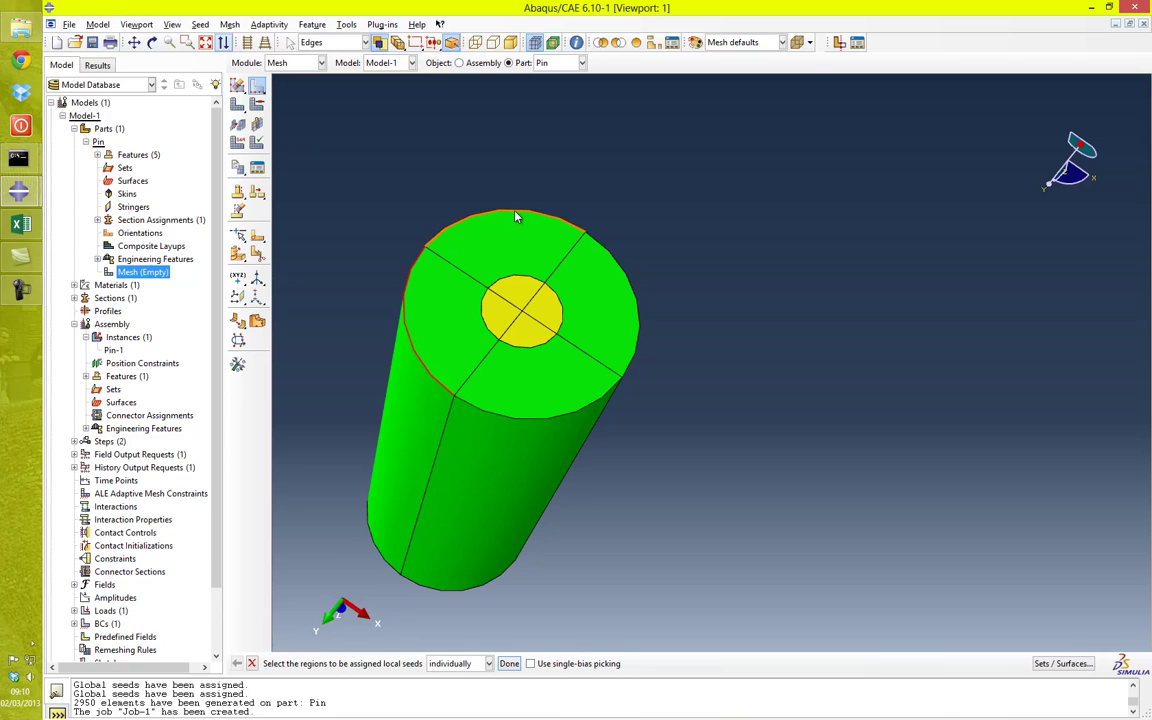
{"action": "left_click", "coordinate": [636, 301]}
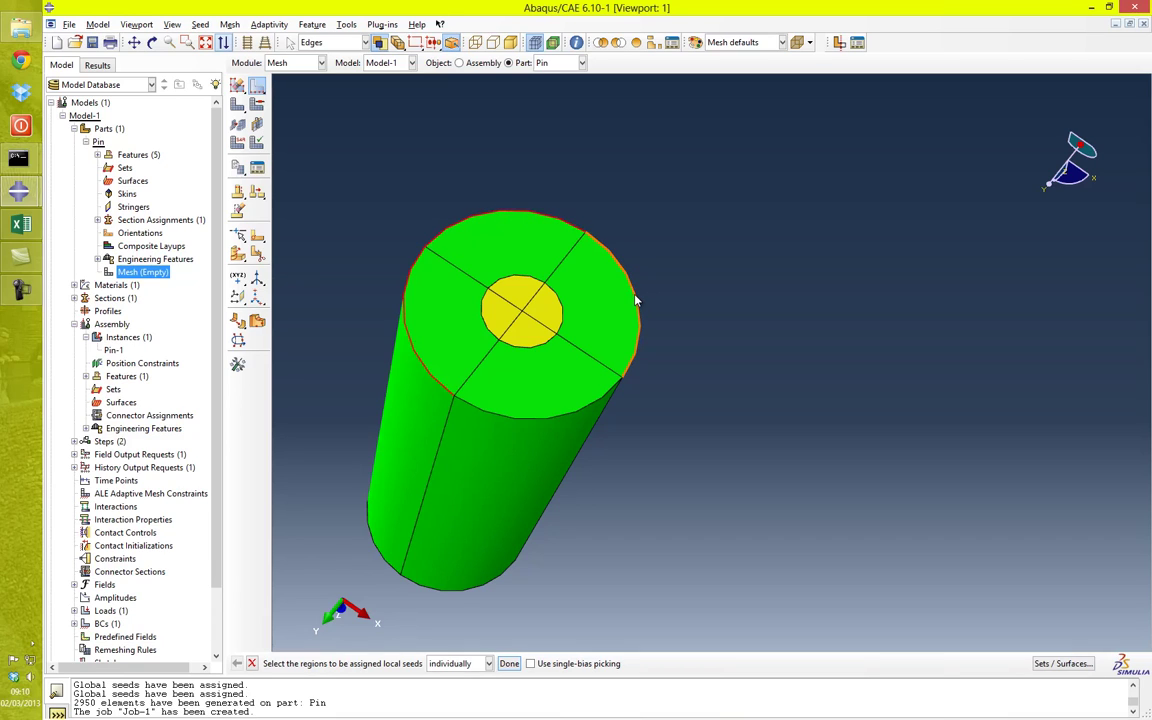
{"action": "left_click", "coordinate": [555, 419]}
{"action": "middle_click", "coordinate": [328, 337]}
{"action": "left_click_drag", "start_coordinate": [315, 102], "coordinate": [205, 118]}
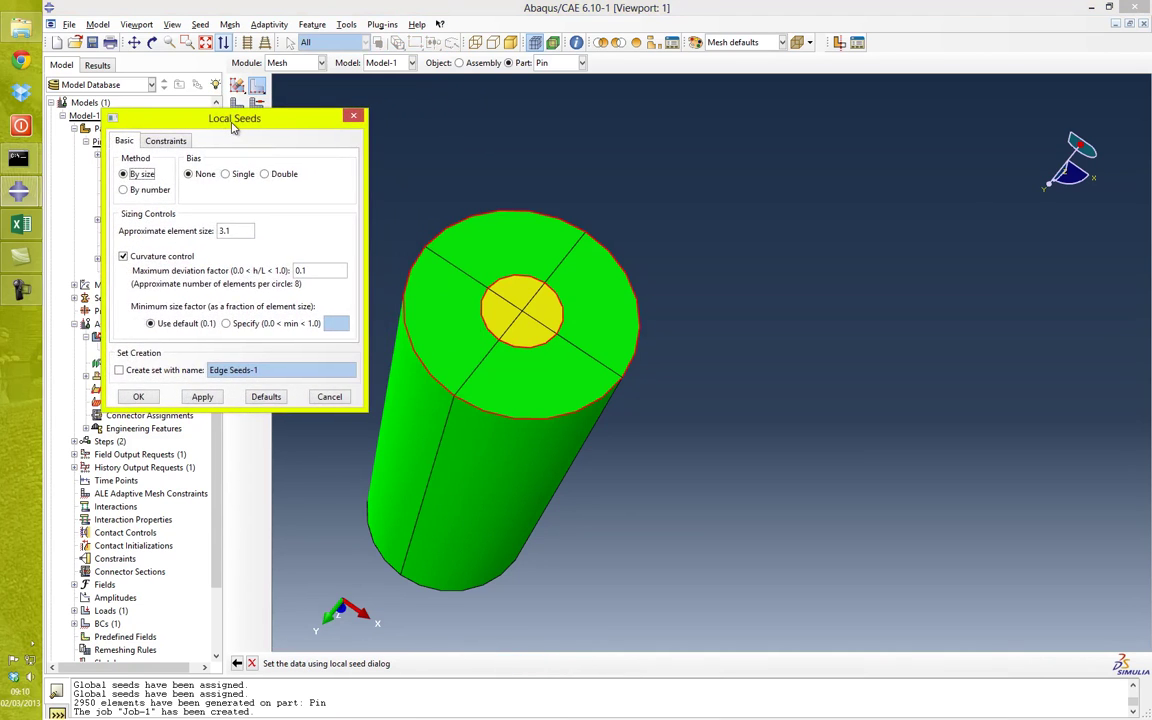
{"action": "left_click", "coordinate": [137, 191]}
{"action": "left_click", "coordinate": [232, 228]}
{"action": "left_click", "coordinate": [232, 228]}
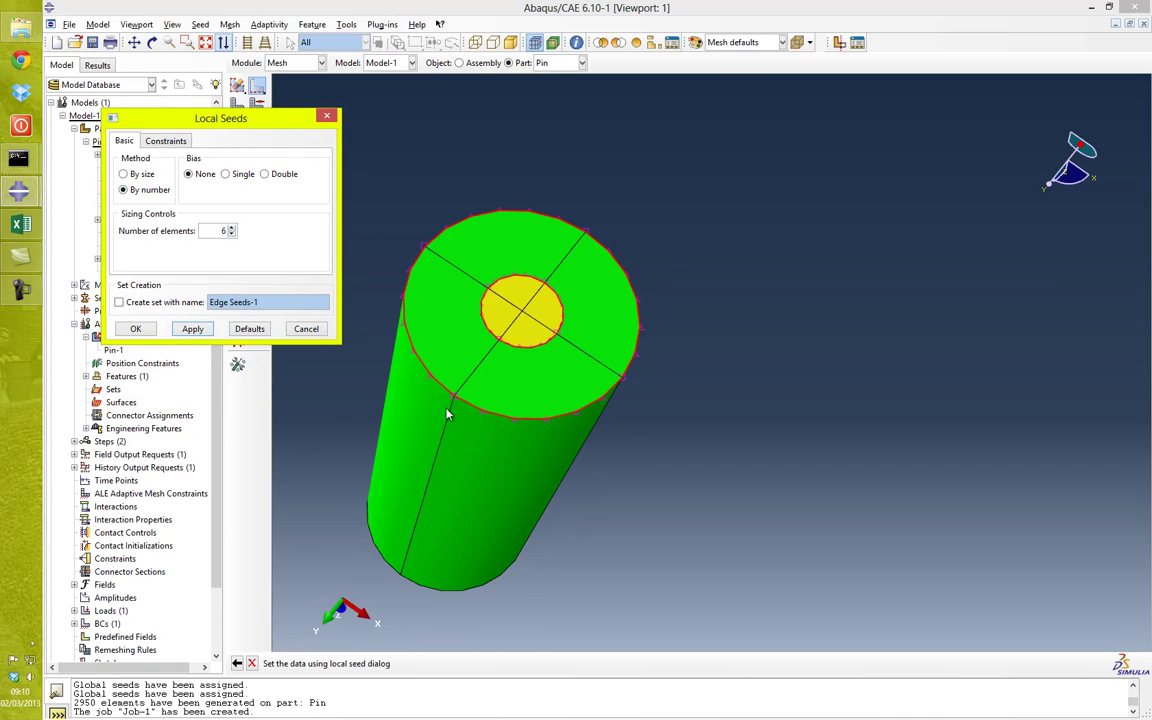
{"action": "scroll", "coordinate": [418, 350], "scroll_direction": "up", "scroll_amount": 2}
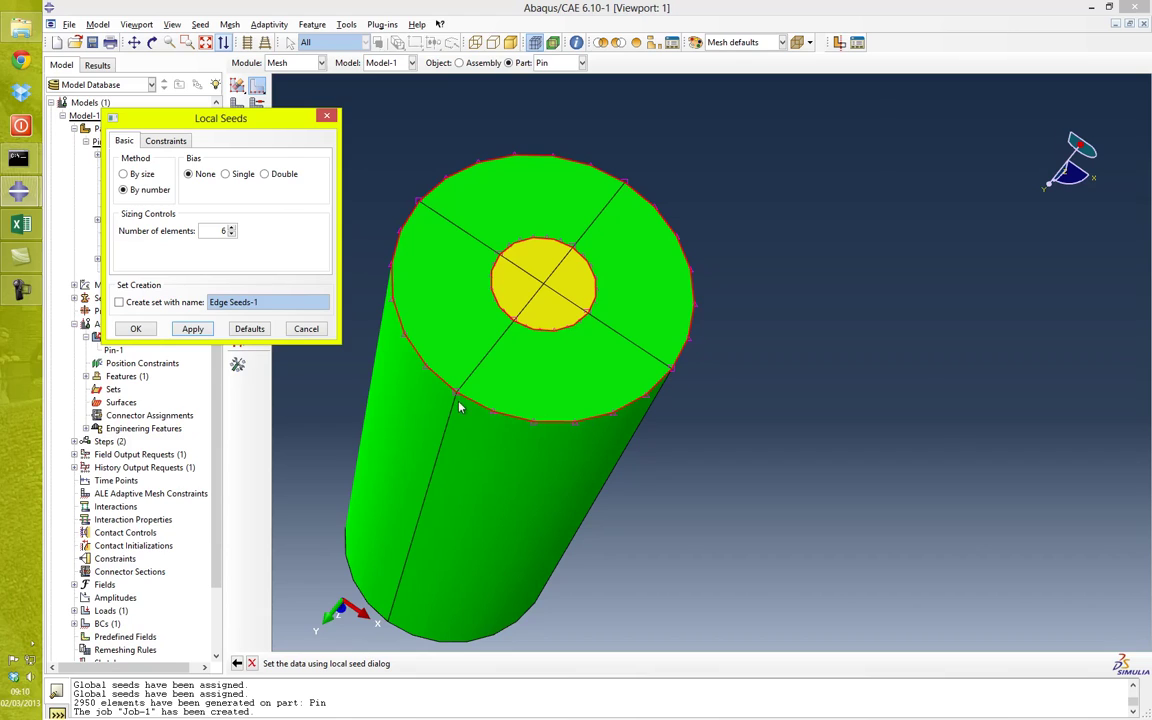
{"action": "left_click", "coordinate": [137, 330]}
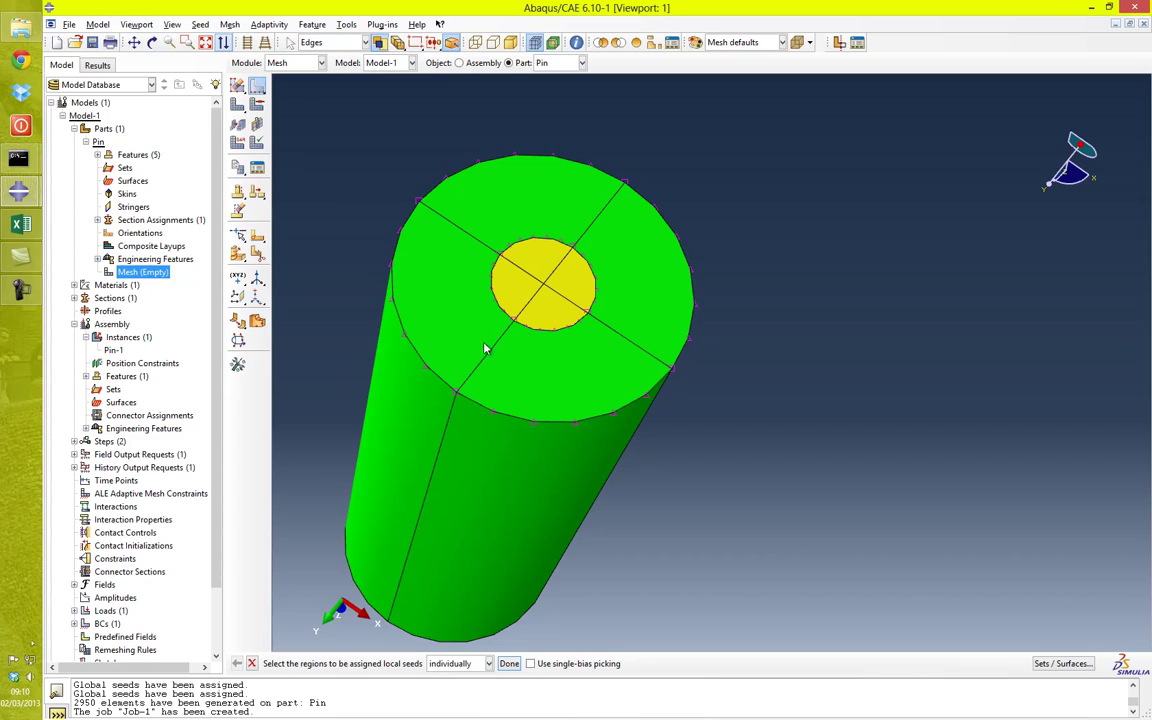
Seed the four radial edges between the inner and outer circles by number, with 4 elements per edge
{"action": "left_click", "coordinate": [468, 236]}
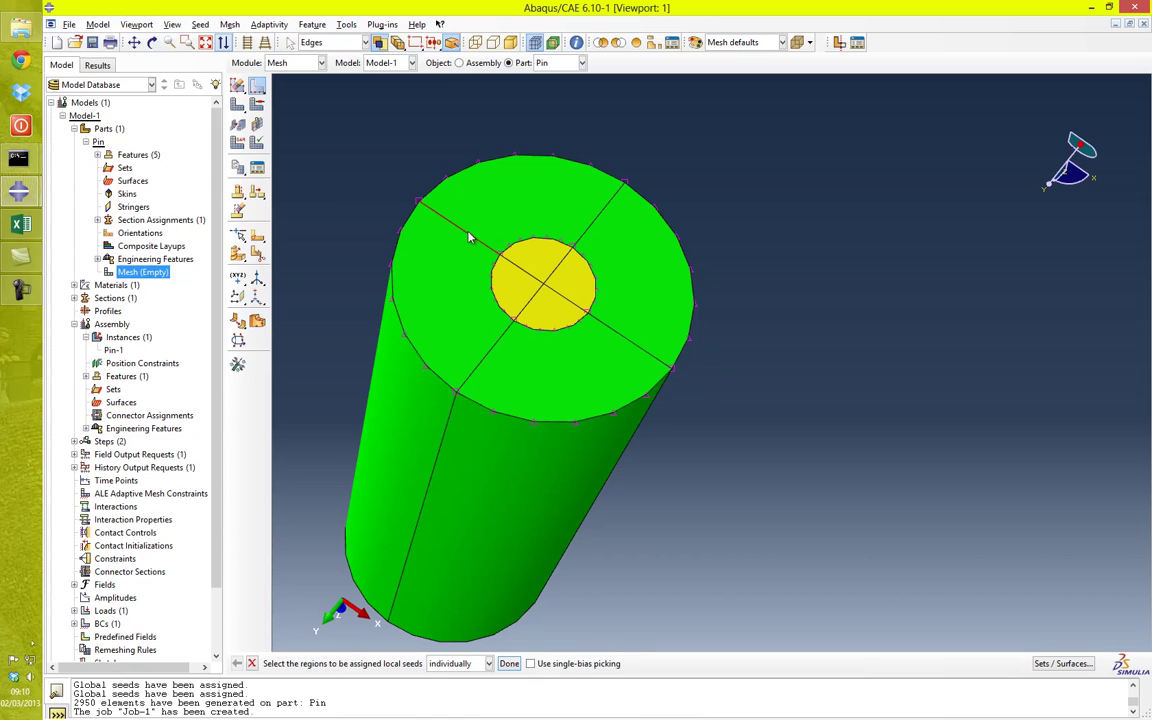
{"action": "left_click", "coordinate": [600, 222], "text": "shift"}
{"action": "left_click", "coordinate": [636, 340], "text": "shift"}
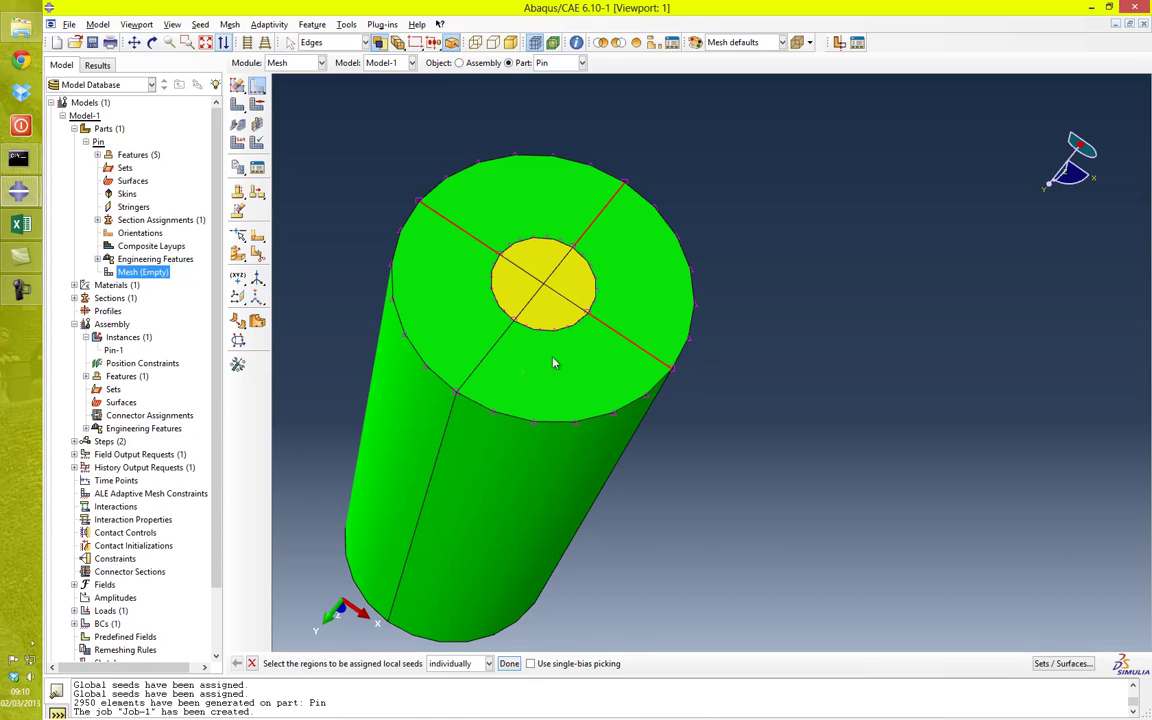
{"action": "middle_click", "coordinate": [771, 391]}
{"action": "left_click", "coordinate": [231, 234]}
{"action": "left_click", "coordinate": [231, 234]}
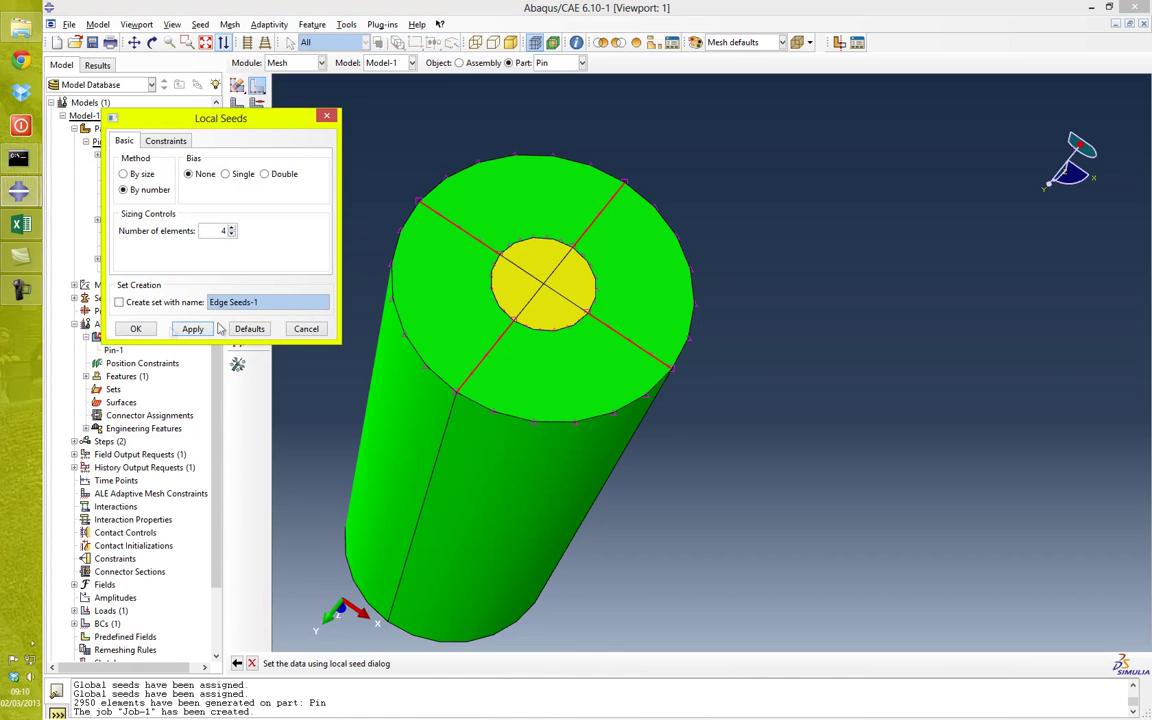
{"action": "left_click", "coordinate": [134, 329]}
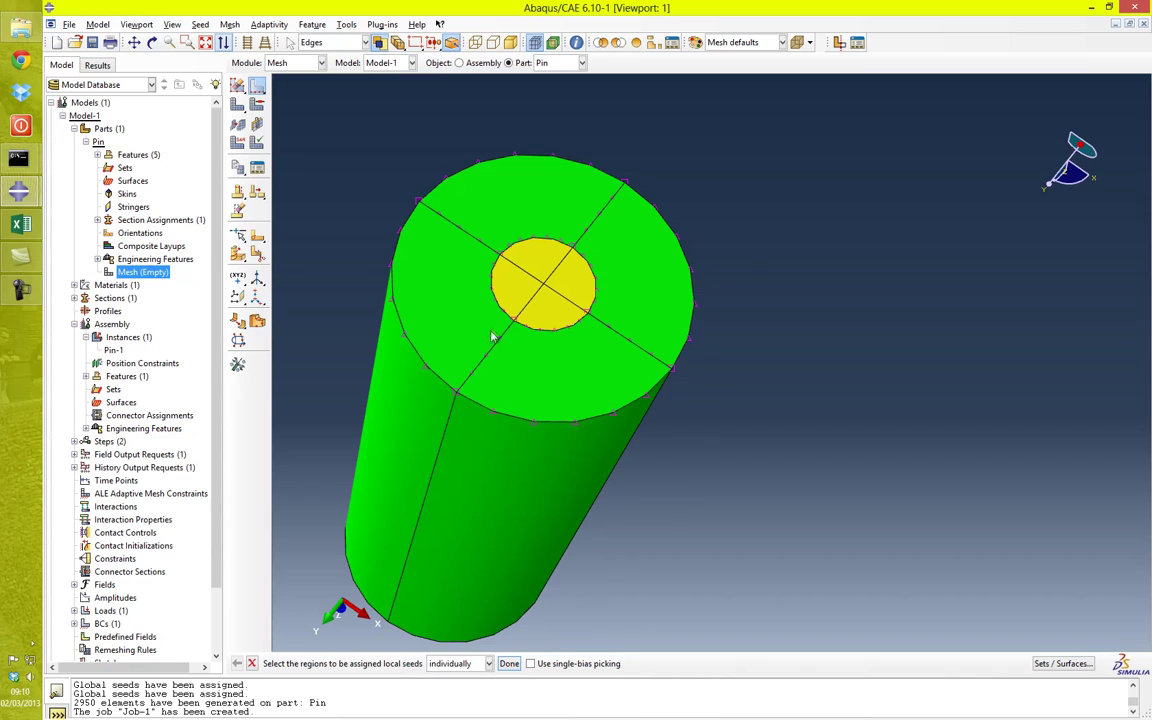
Seed the four radial edges inside the pin's central core by number, with 1 element per edge
{"action": "scroll", "coordinate": [494, 337], "scroll_direction": "up", "scroll_amount": 2}
{"action": "left_click", "coordinate": [546, 295]}
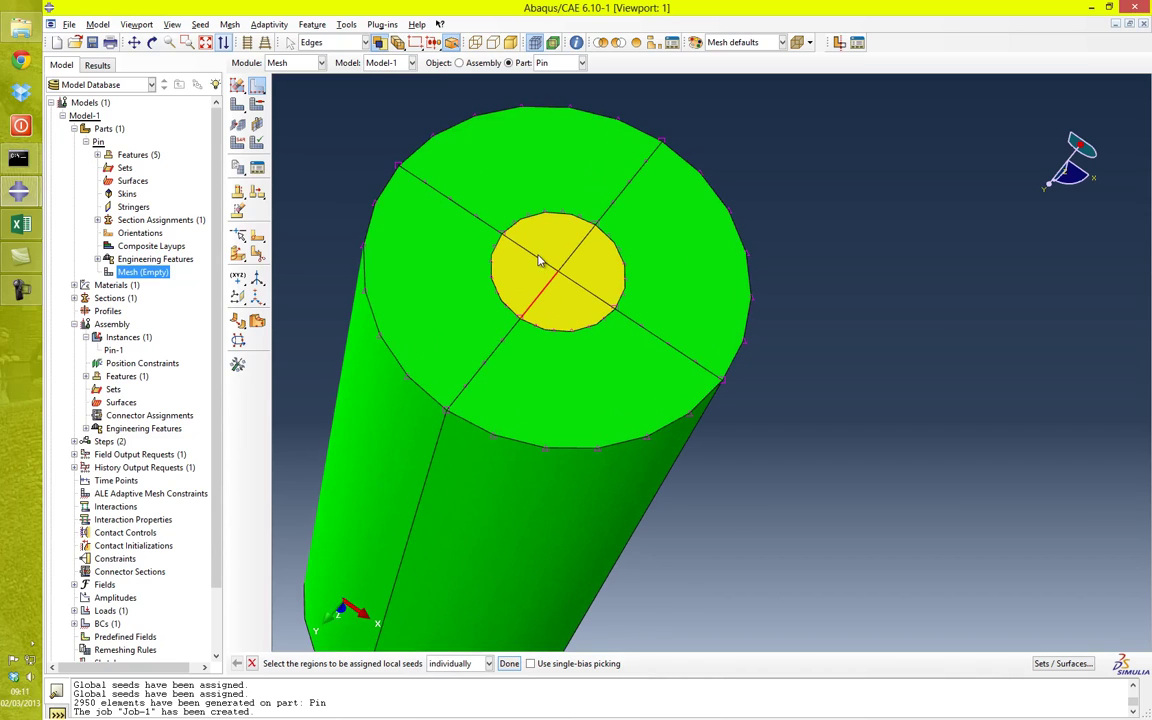
{"action": "left_click", "coordinate": [538, 265], "text": "shift"}
{"action": "left_click", "coordinate": [574, 258], "text": "shift"}
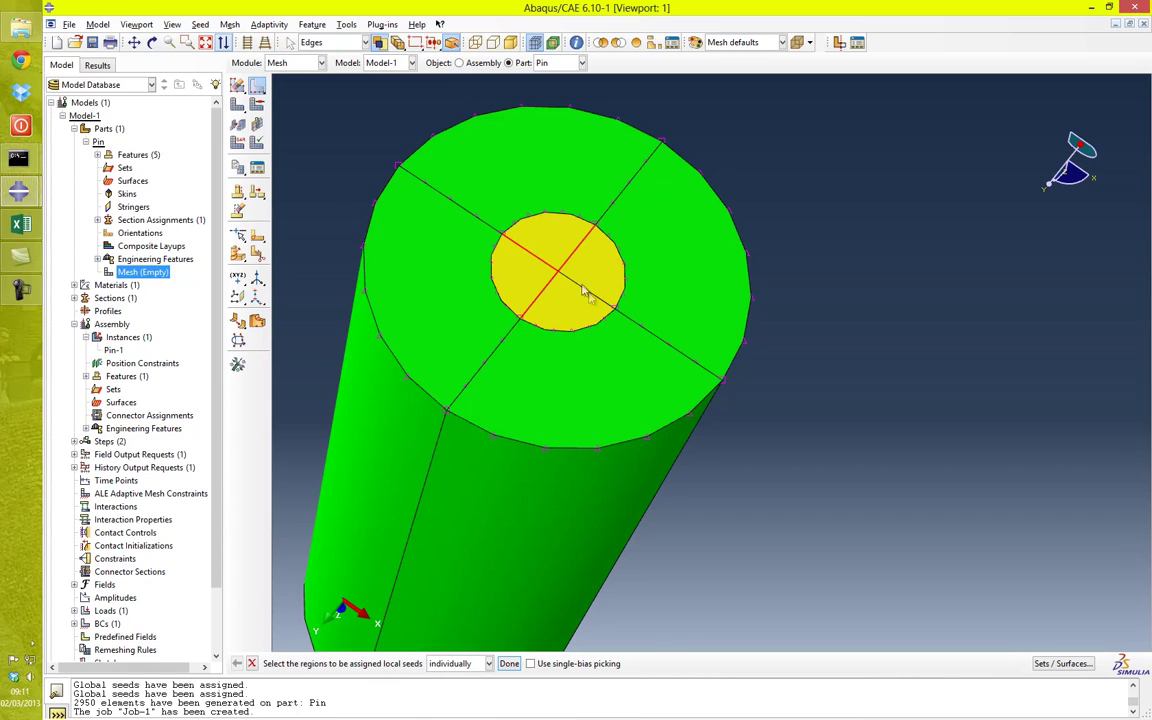
{"action": "middle_click", "coordinate": [571, 337]}
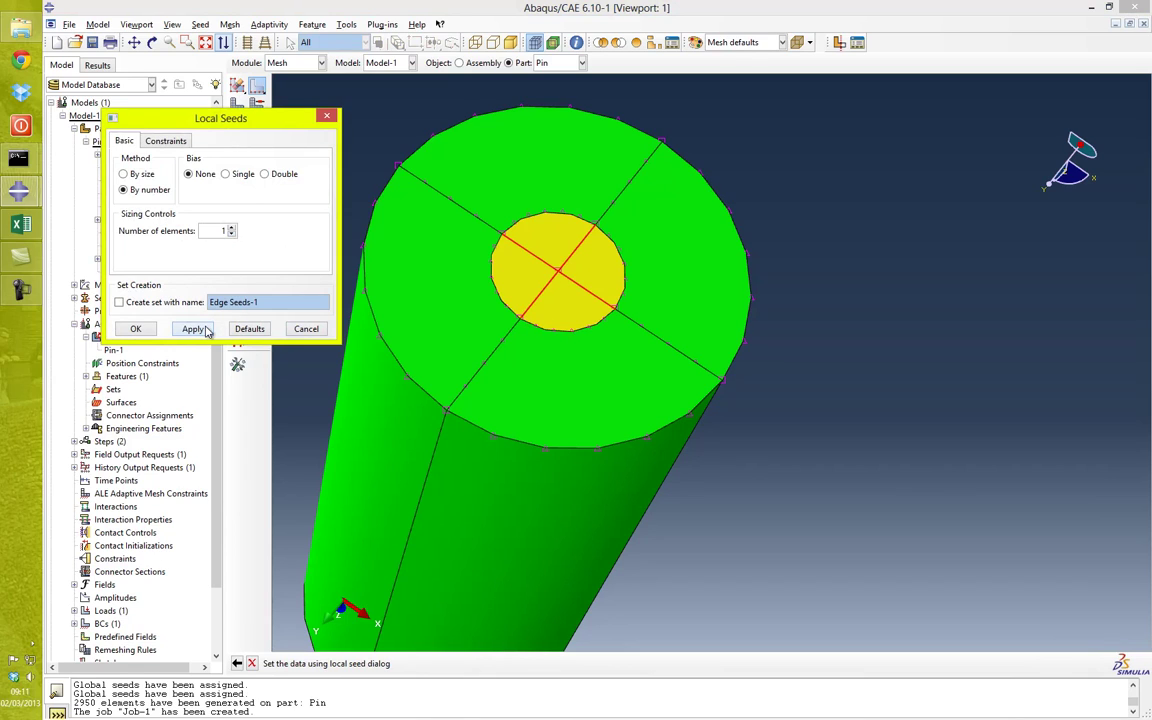
{"action": "left_click", "coordinate": [146, 332]}
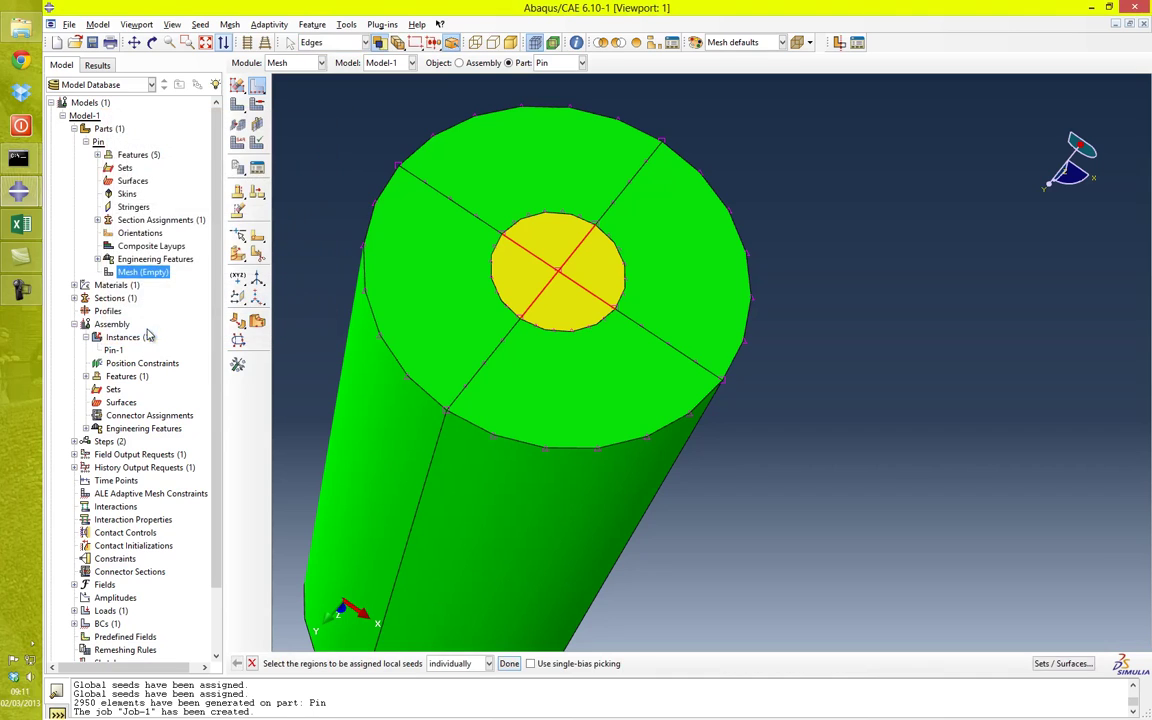
Mesh the Pin part using the new local edge seeds
{"action": "scroll", "coordinate": [405, 352], "scroll_direction": "down", "scroll_amount": 2}
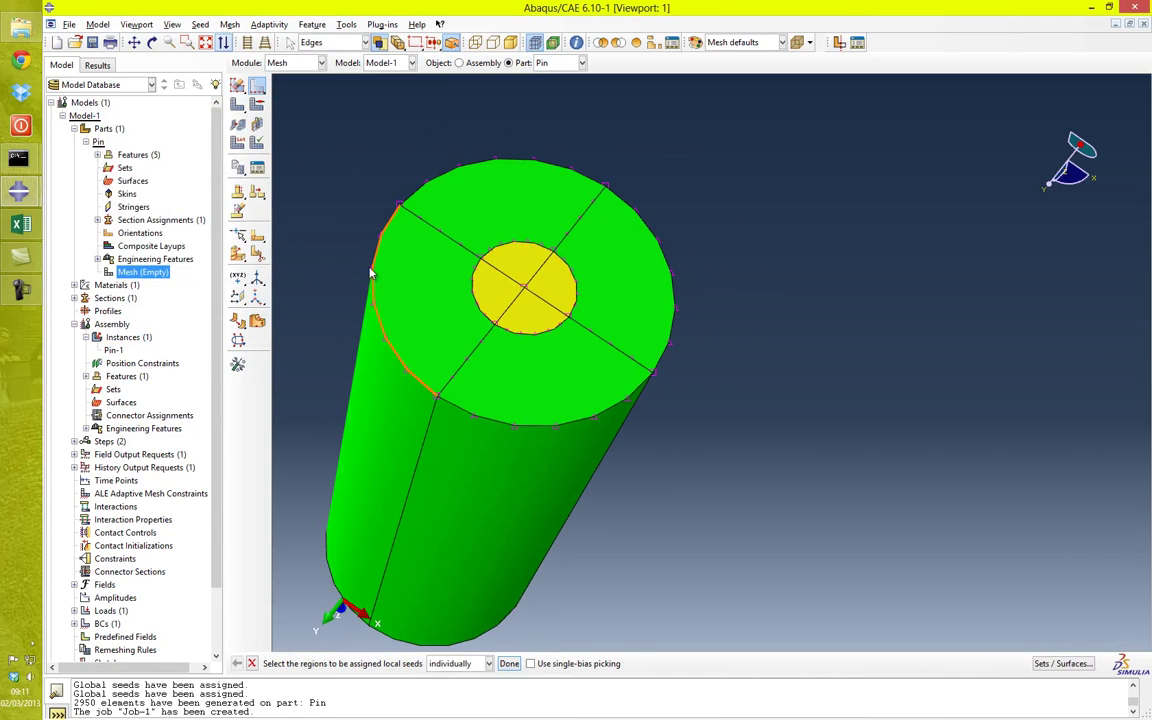
{"action": "left_click", "coordinate": [230, 24]}
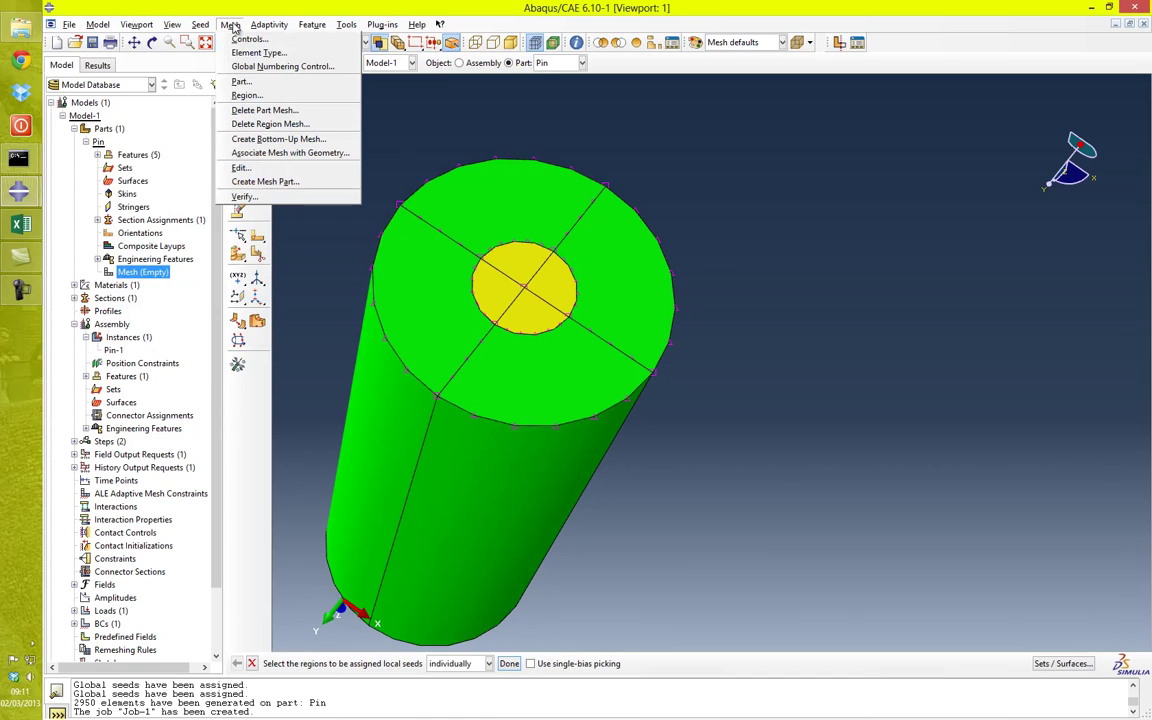
{"action": "left_click", "coordinate": [242, 82]}
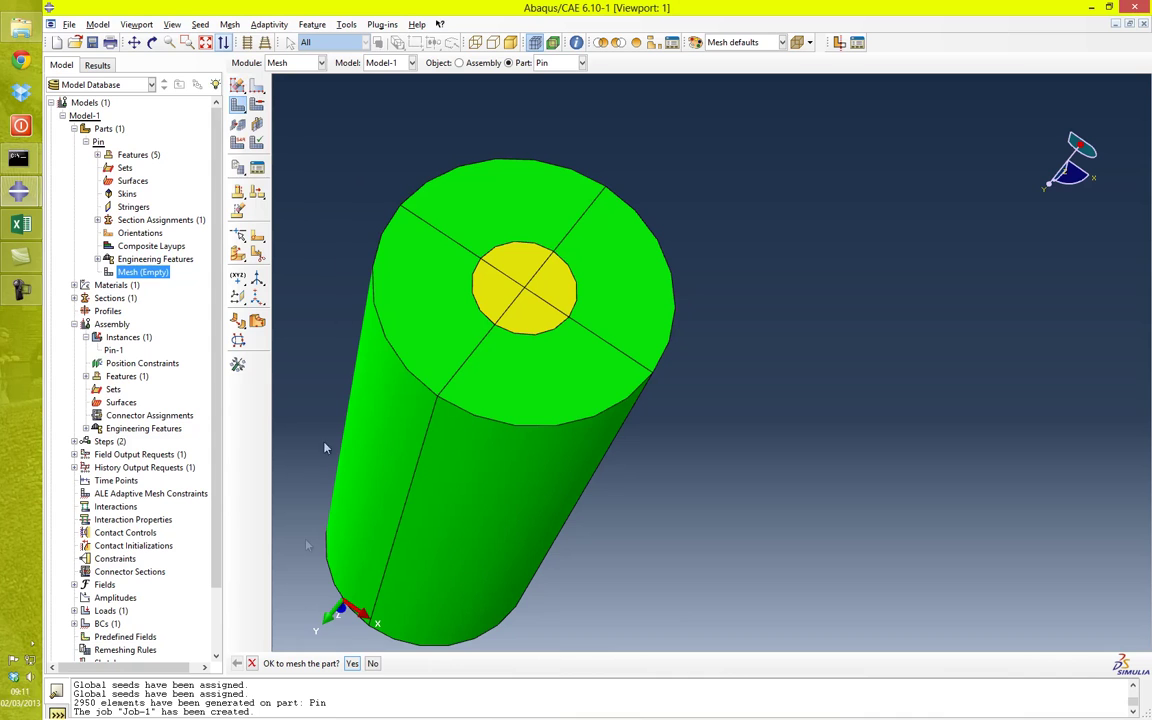
{"action": "left_click", "coordinate": [352, 665]}
Examine the element layout on the pin's end face and along its cylindrical side
{"action": "left_click_drag", "start_coordinate": [674, 378], "coordinate": [643, 218], "text": "ctrl+alt"}
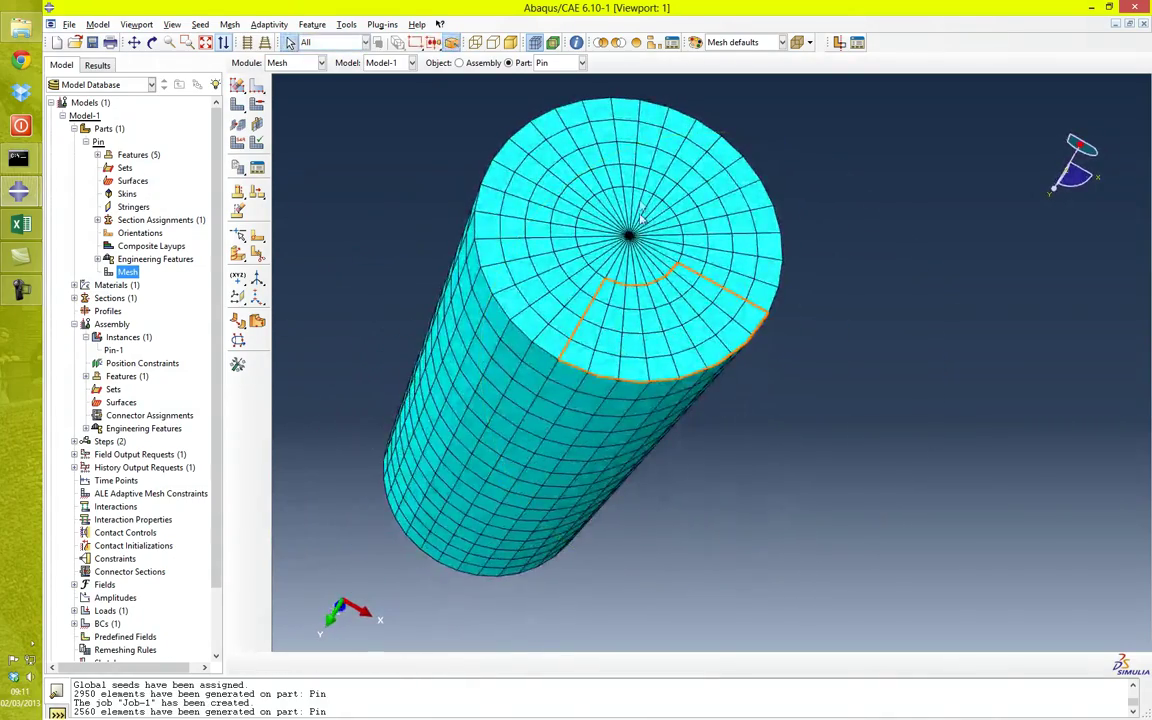
{"action": "scroll", "coordinate": [642, 219], "scroll_direction": "down", "scroll_amount": 3}
{"action": "scroll", "coordinate": [613, 281], "scroll_direction": "up", "scroll_amount": 4}
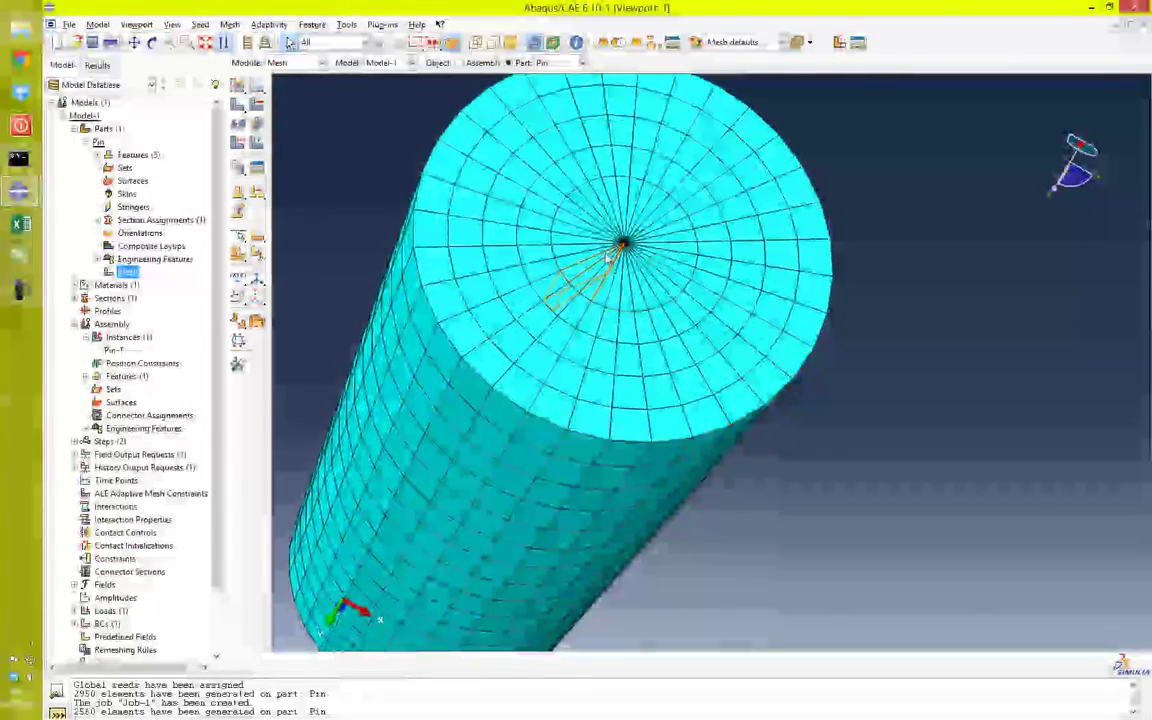
{"action": "mouse_move", "coordinate": [830, 265]}
{"action": "left_mouse_down", "text": "ctrl+alt"}
{"action": "mouse_move", "coordinate": [810, 319]}
{"action": "mouse_move", "coordinate": [825, 285]}
{"action": "left_mouse_up", "text": "ctrl+alt"}
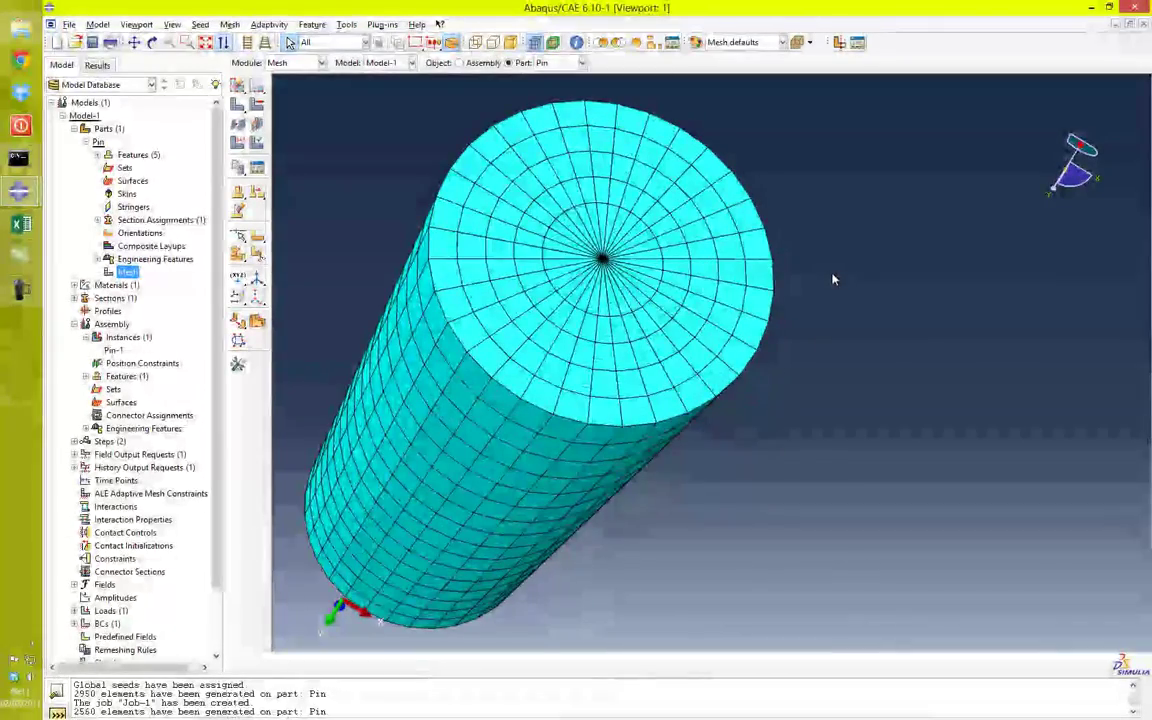
{"action": "left_click_drag", "start_coordinate": [710, 346], "coordinate": [666, 418], "text": "ctrl+alt"}
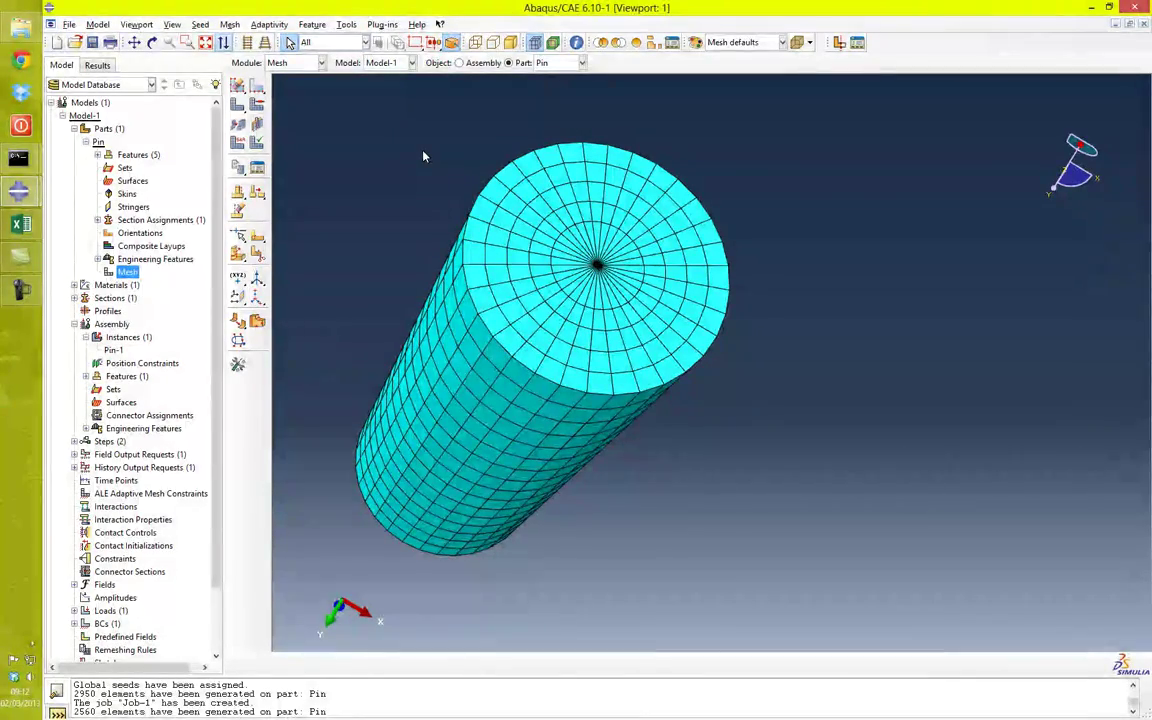
{"action": "scroll", "coordinate": [450, 355], "scroll_direction": "up", "scroll_amount": 3}
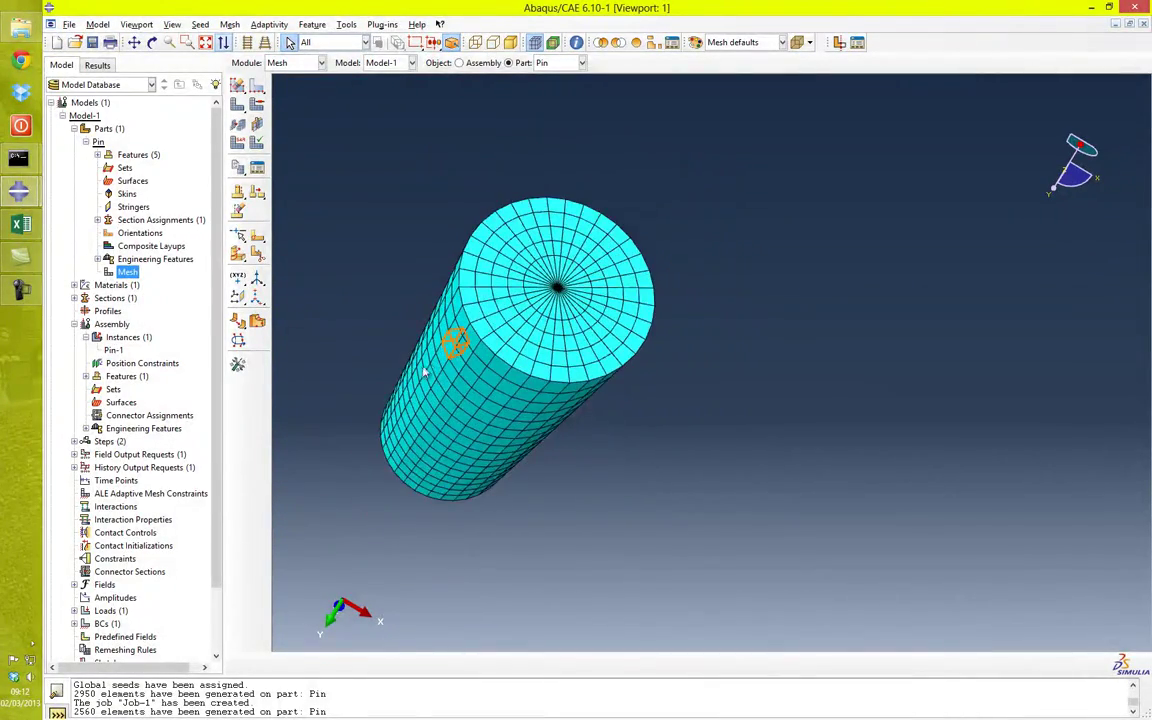
{"action": "scroll", "coordinate": [424, 371], "scroll_direction": "down", "scroll_amount": 4}
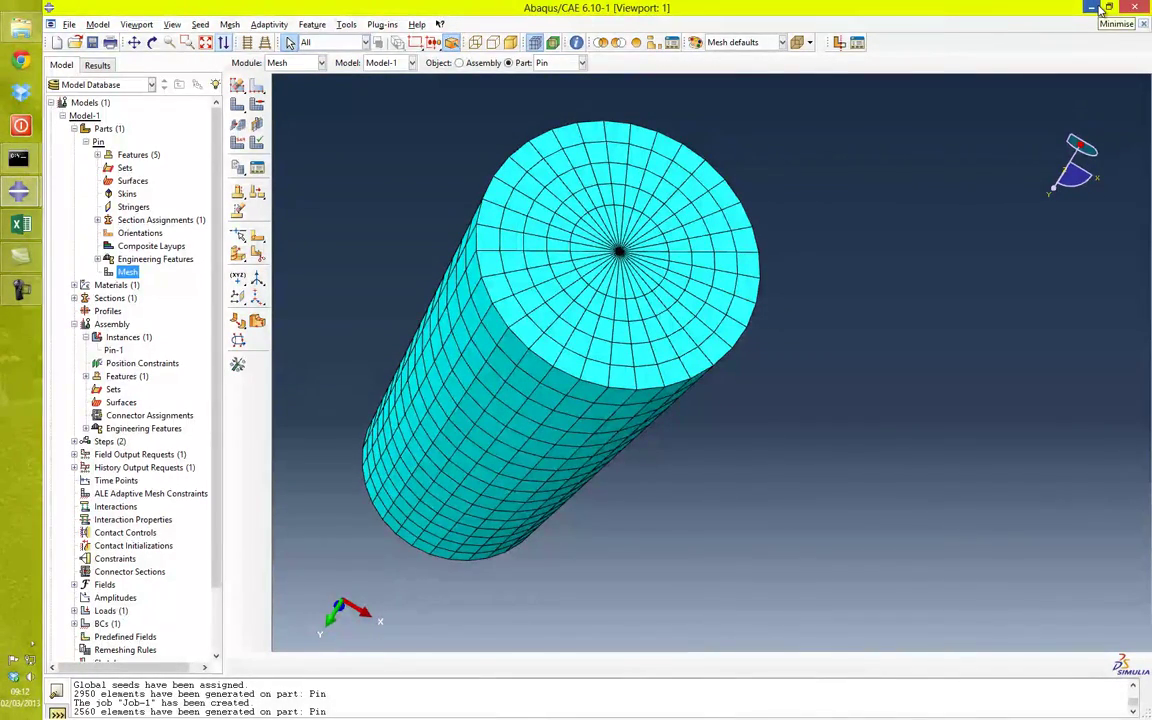
Switch to the other Abaqus/CAE session with the block model and examine the block's mesh from several angles
{"action": "left_click", "coordinate": [1092, 7]}
{"action": "mouse_move", "coordinate": [14, 193]}
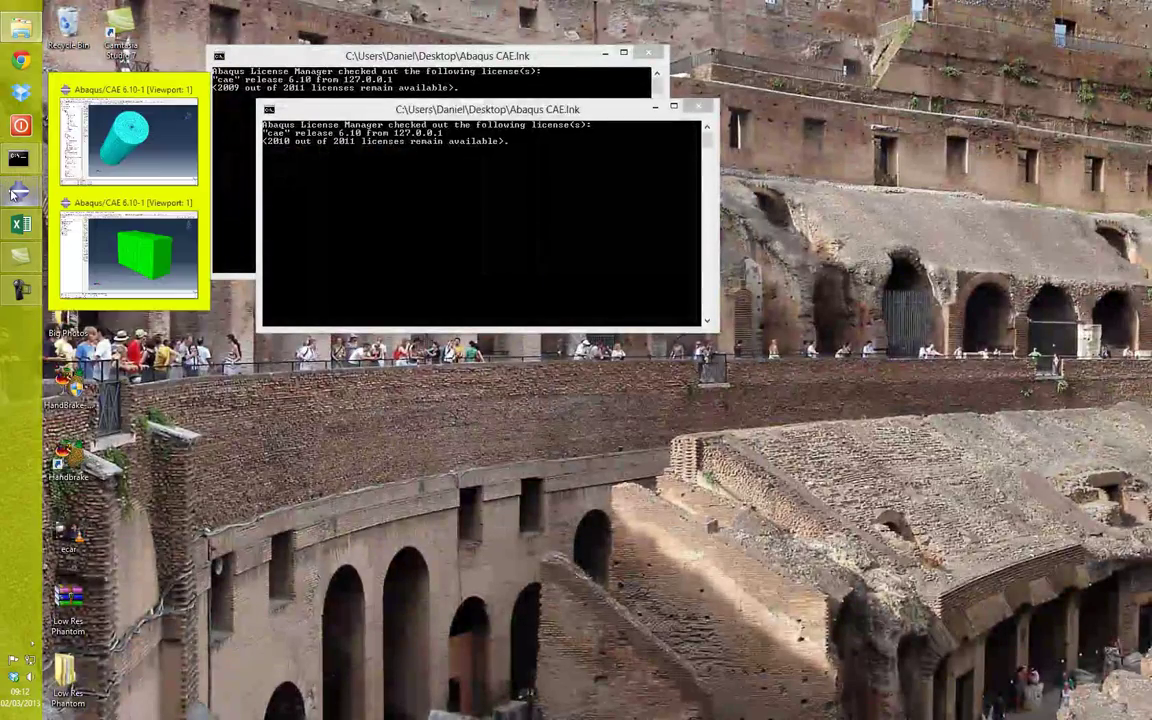
{"action": "left_click", "coordinate": [150, 225]}
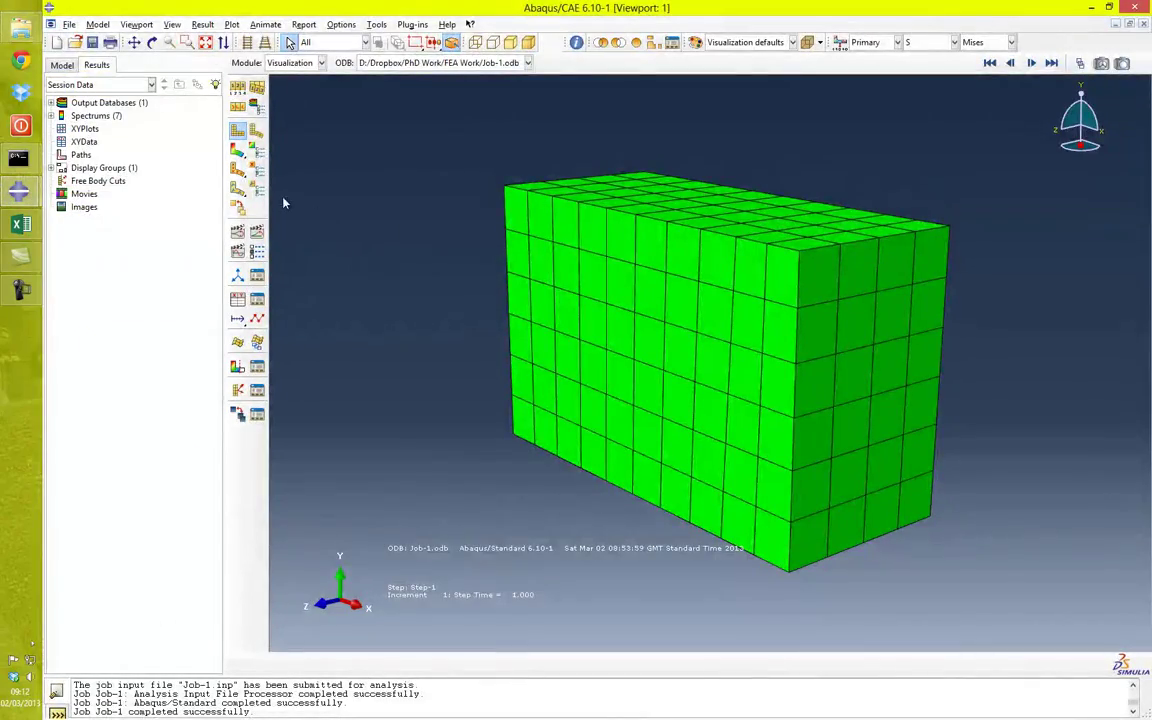
{"action": "left_click_drag", "start_coordinate": [725, 296], "coordinate": [777, 334], "text": "ctrl+alt"}
{"action": "left_click_drag", "start_coordinate": [627, 338], "coordinate": [690, 294], "text": "ctrl+alt"}
{"action": "left_click_drag", "start_coordinate": [525, 291], "coordinate": [597, 391], "text": "ctrl+alt"}
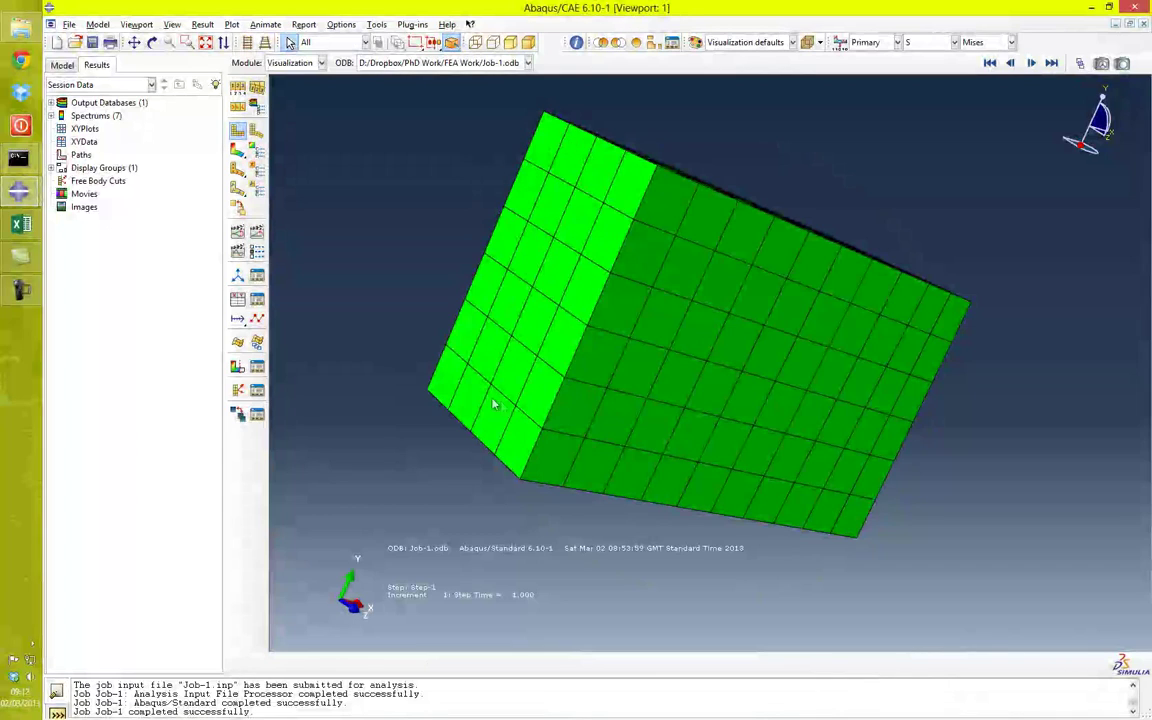
{"action": "left_click_drag", "start_coordinate": [793, 330], "coordinate": [510, 326], "text": "ctrl+alt"}
{"action": "left_click_drag", "start_coordinate": [919, 302], "coordinate": [926, 370], "text": "ctrl+alt"}
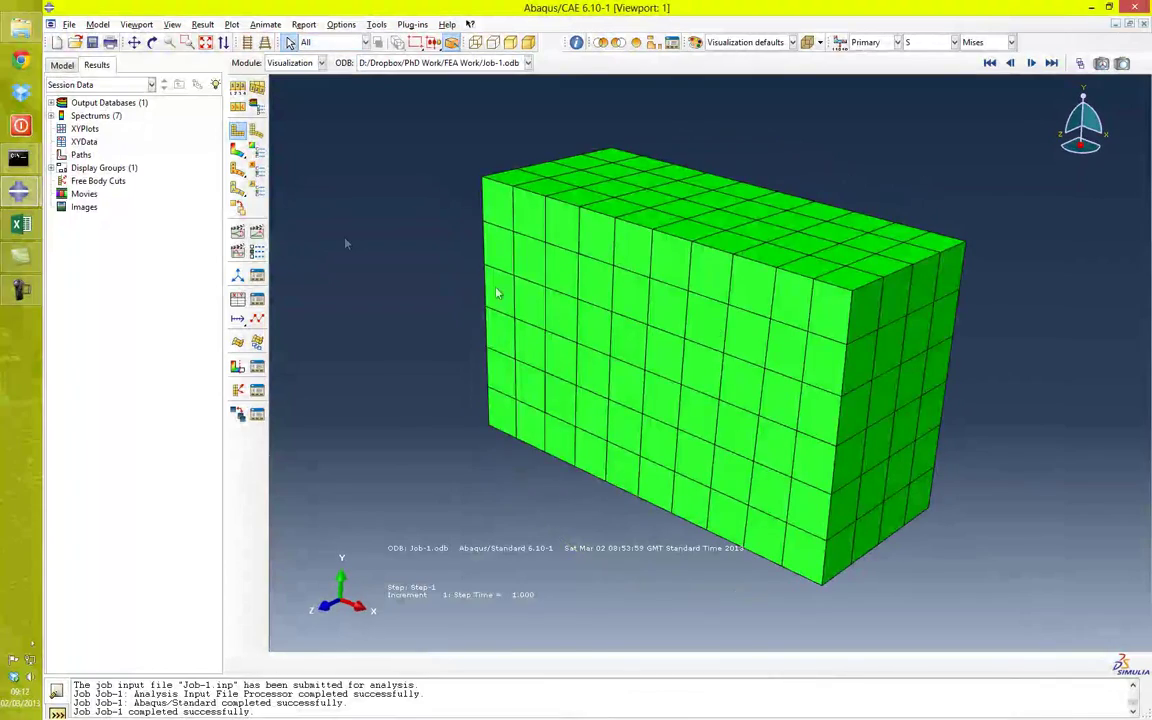
Review the block model's Load-1 pressure settings and examine its loaded top region and fixed end from several angles
{"action": "left_click", "coordinate": [277, 63]}
{"action": "left_click", "coordinate": [256, 74]}
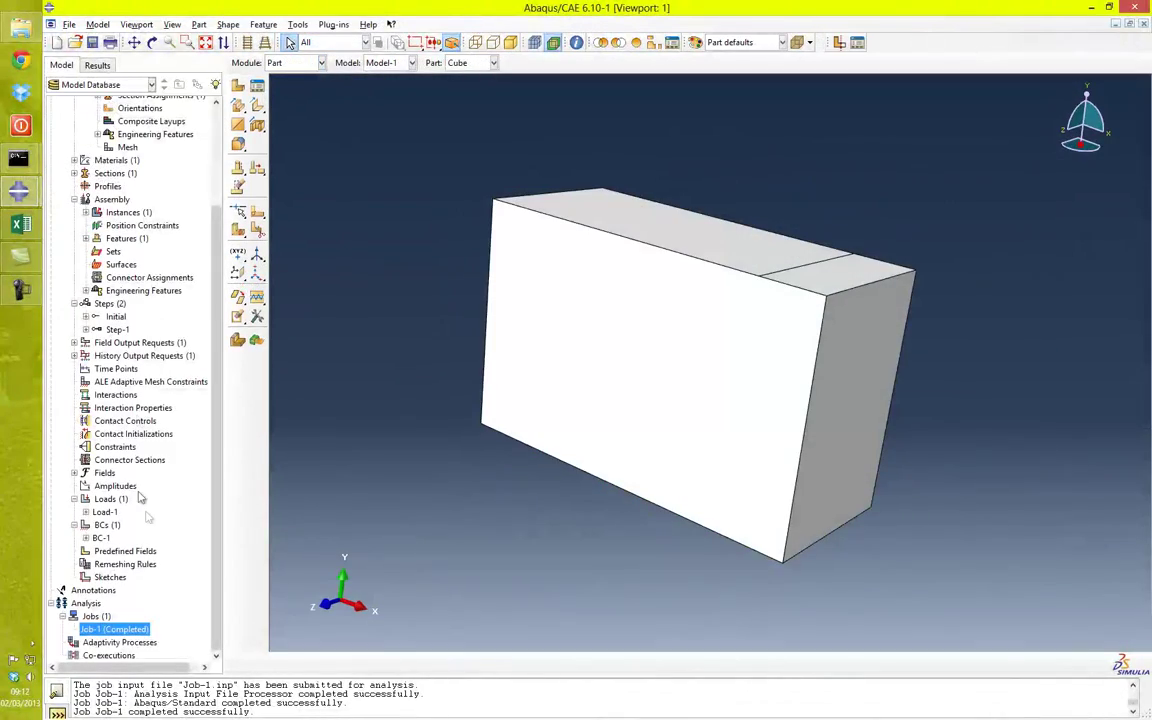
{"action": "double_click", "coordinate": [104, 511]}
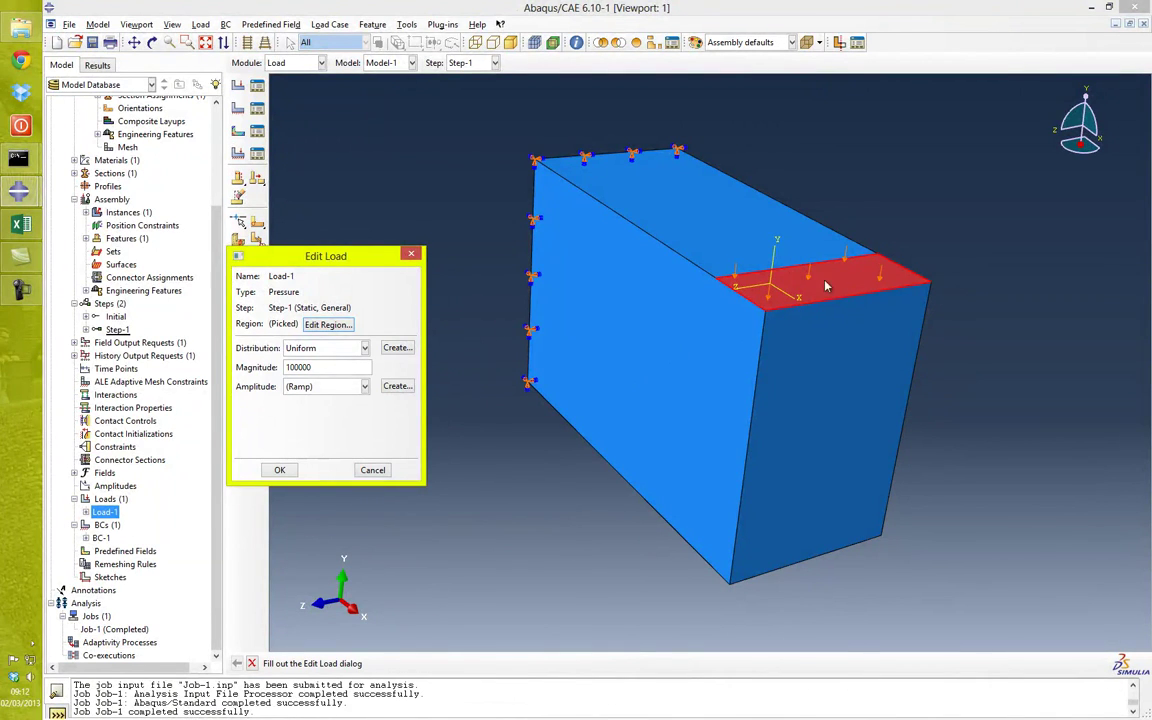
{"action": "mouse_move", "coordinate": [817, 383]}
{"action": "left_mouse_down", "text": "ctrl+alt"}
{"action": "mouse_move", "coordinate": [873, 322]}
{"action": "mouse_move", "coordinate": [868, 332]}
{"action": "left_mouse_up", "text": "ctrl+alt"}
{"action": "left_click_drag", "start_coordinate": [567, 332], "coordinate": [580, 362], "text": "ctrl+alt"}
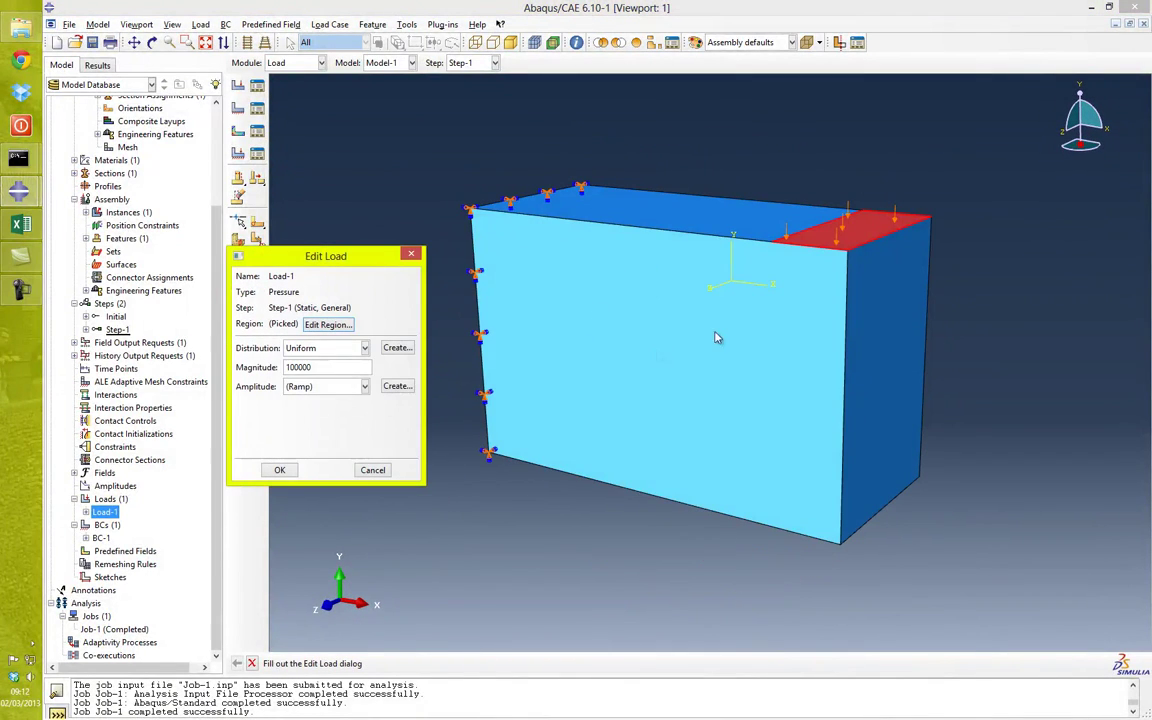
{"action": "left_click", "coordinate": [292, 475]}
{"action": "left_click_drag", "start_coordinate": [799, 424], "coordinate": [749, 461], "text": "ctrl+alt"}
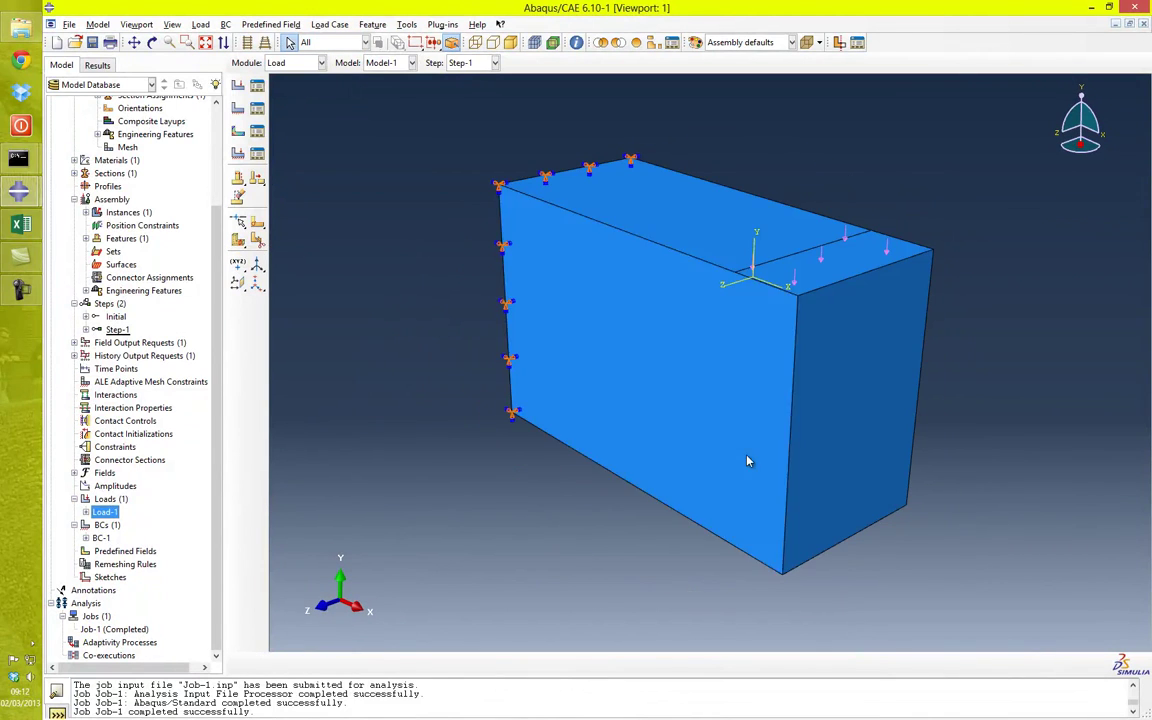
Display the Cube part's mesh and delete the whole part mesh
{"action": "left_click", "coordinate": [310, 64]}
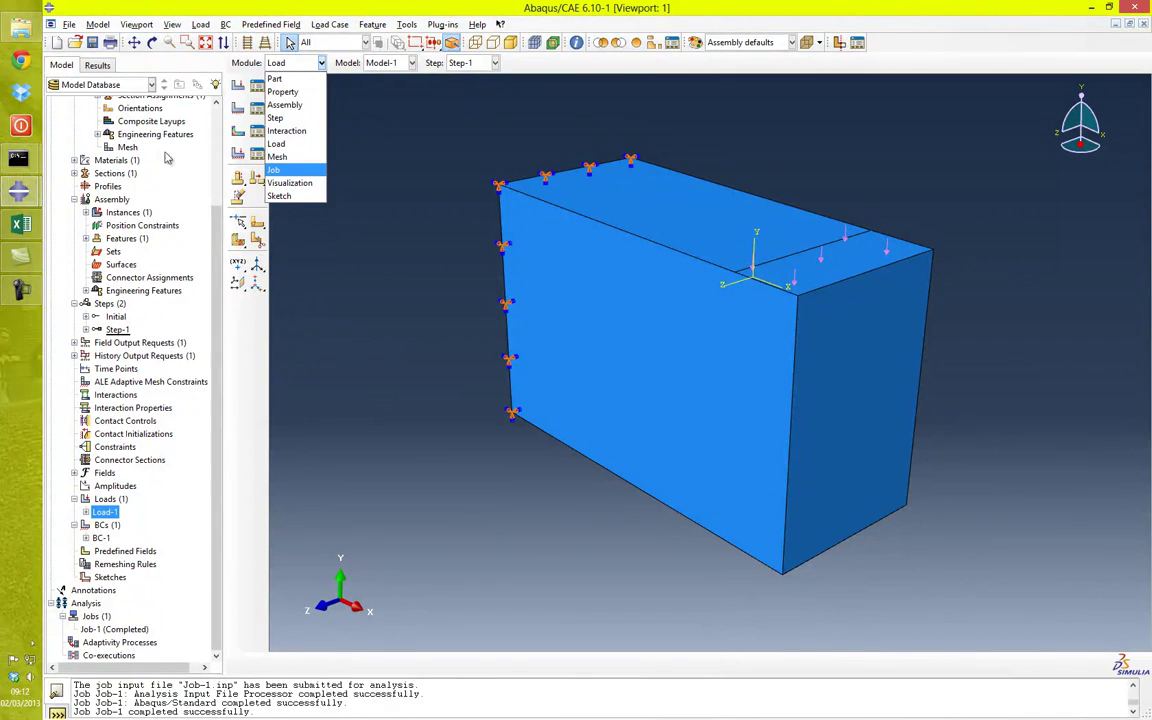
{"action": "left_click", "coordinate": [130, 152]}
{"action": "double_click", "coordinate": [129, 151]}
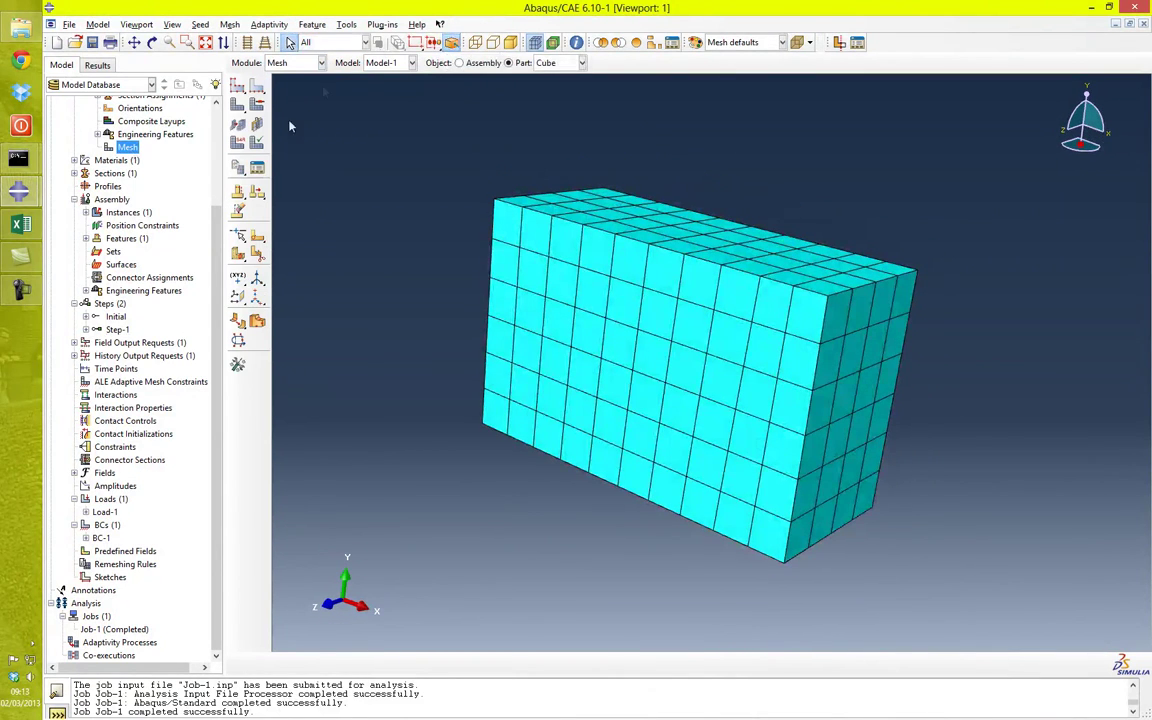
{"action": "left_click", "coordinate": [229, 24]}
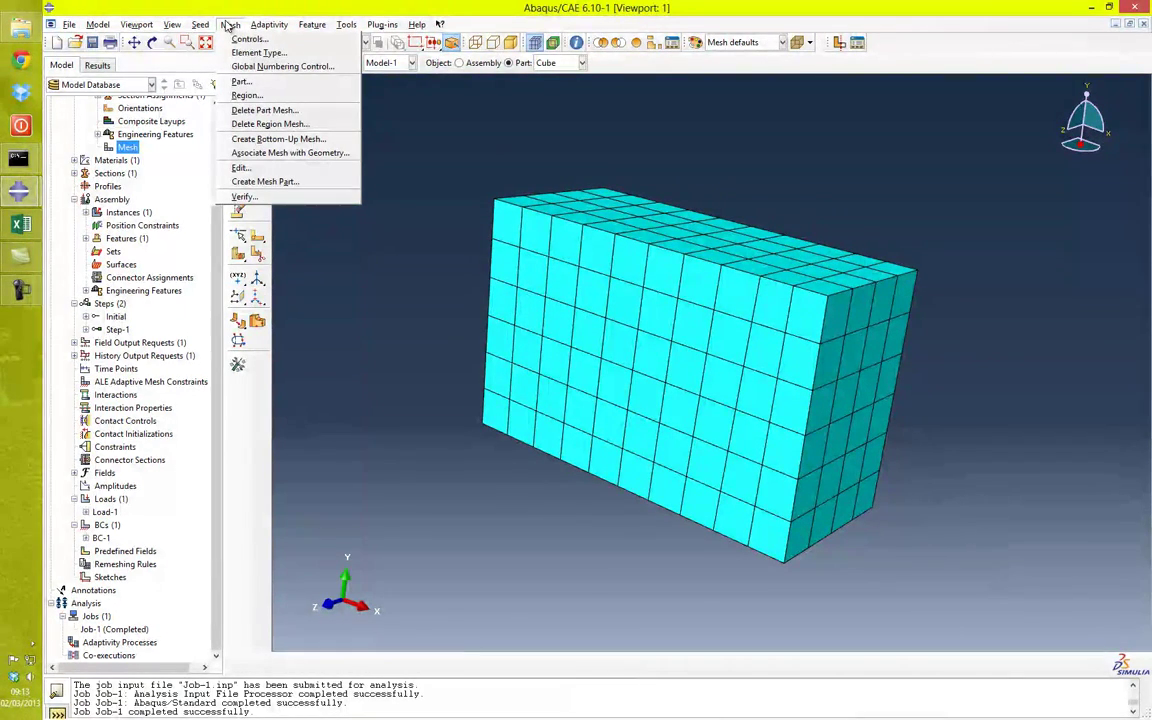
{"action": "left_click", "coordinate": [268, 110]}
{"action": "left_click", "coordinate": [381, 663]}
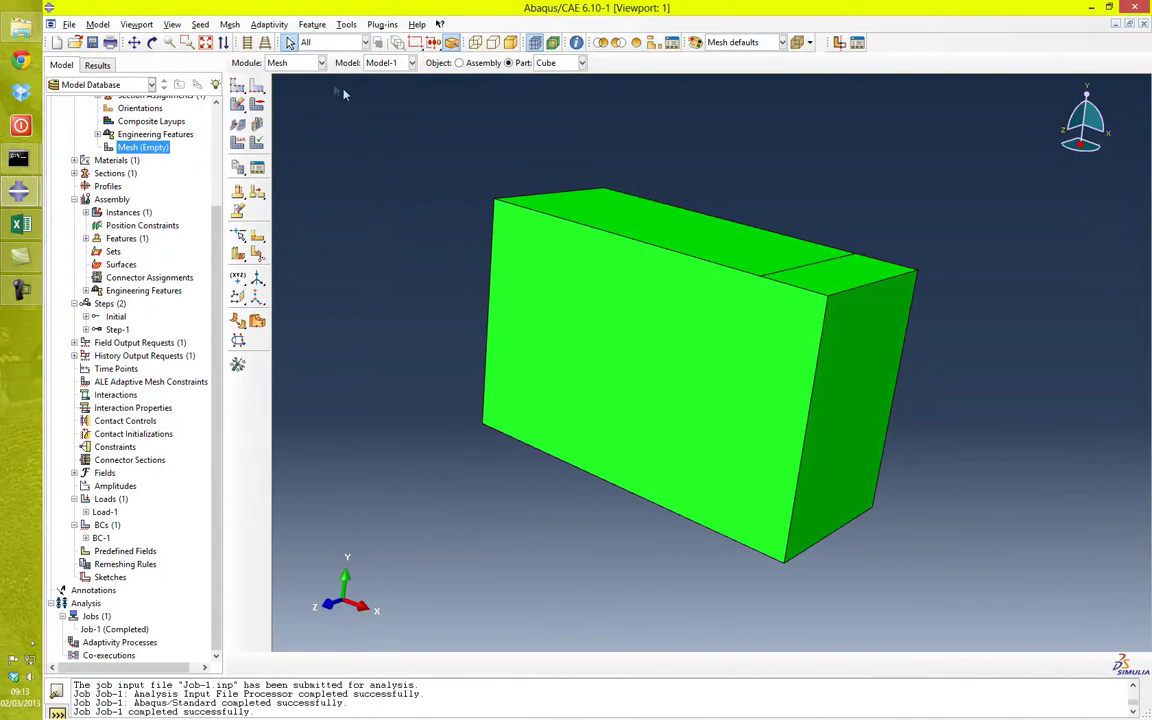
Mesh the Cube part again with its existing seeds and inspect the generated elements
{"action": "left_click", "coordinate": [231, 25]}
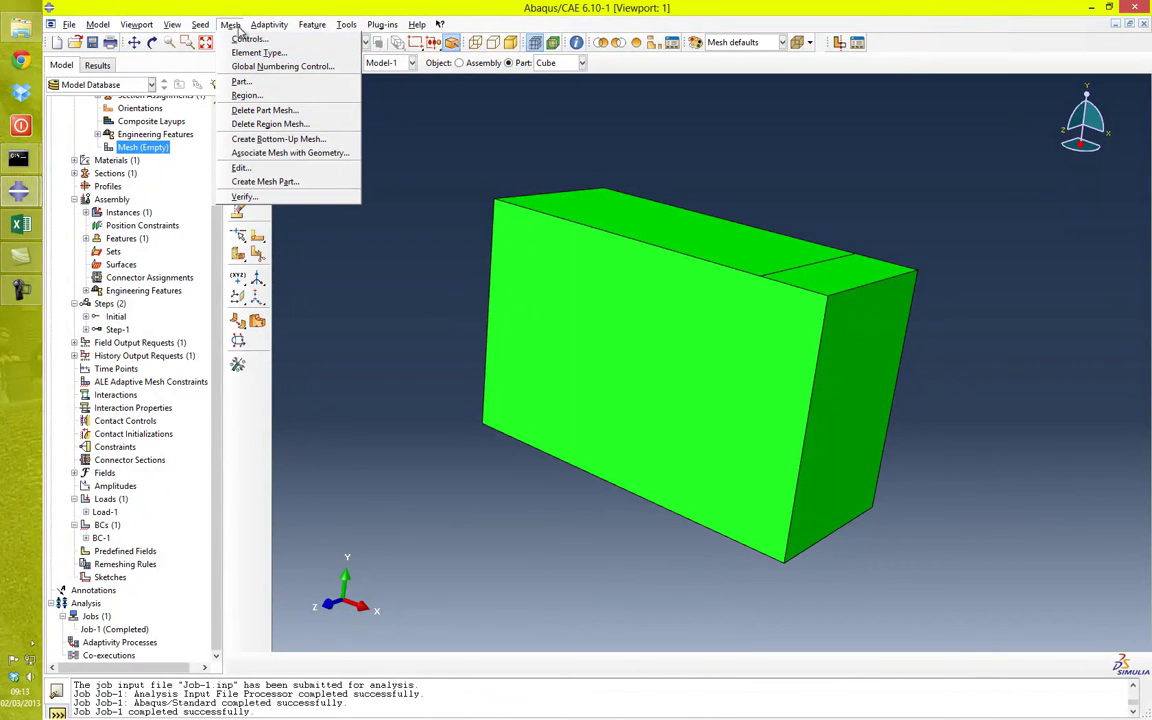
{"action": "left_click", "coordinate": [242, 81]}
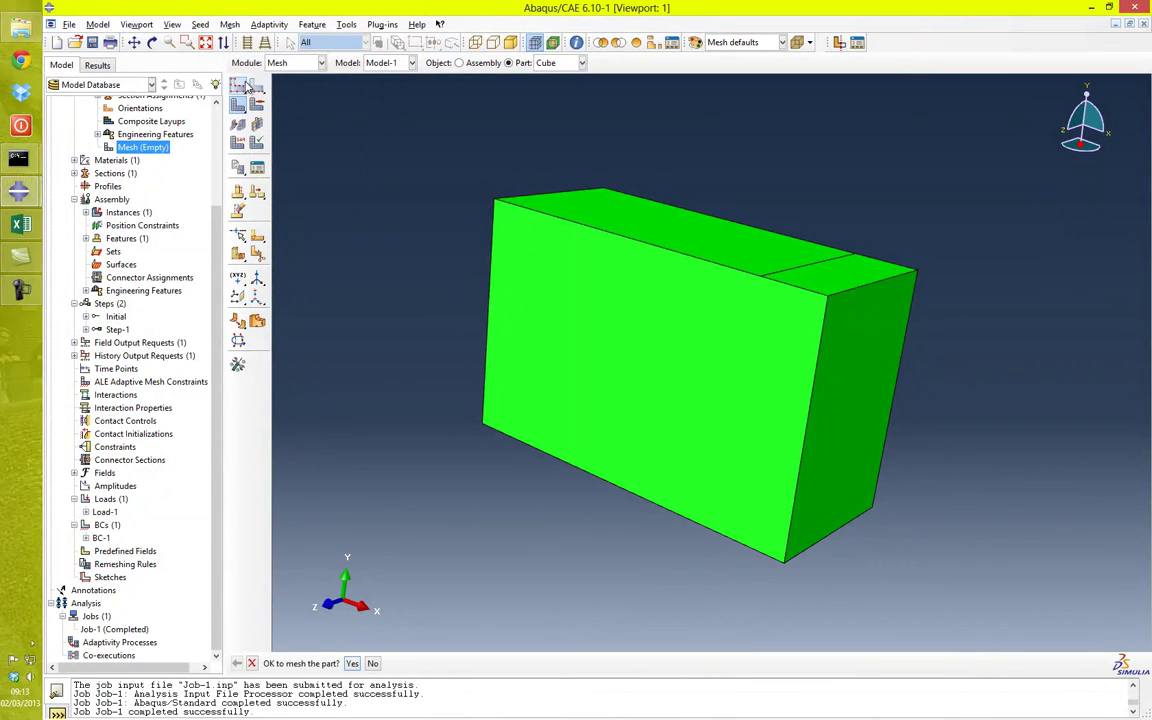
{"action": "middle_click", "coordinate": [392, 458]}
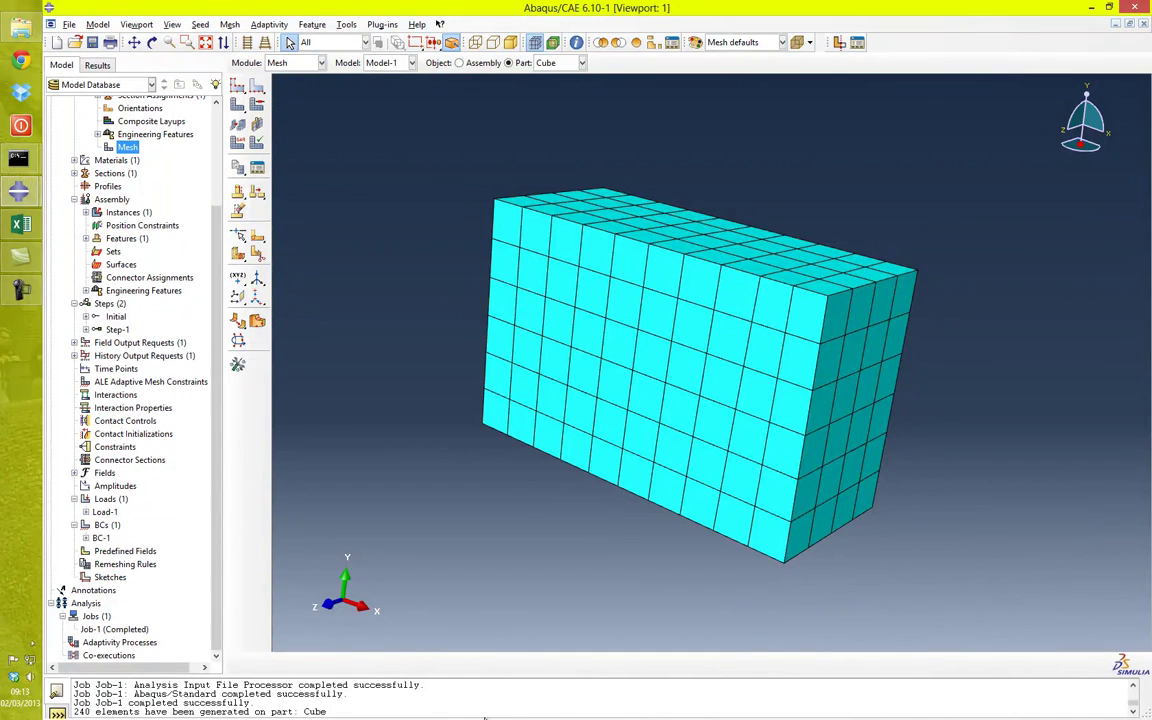
{"action": "left_click_drag", "start_coordinate": [658, 292], "coordinate": [635, 289], "text": "ctrl+alt"}
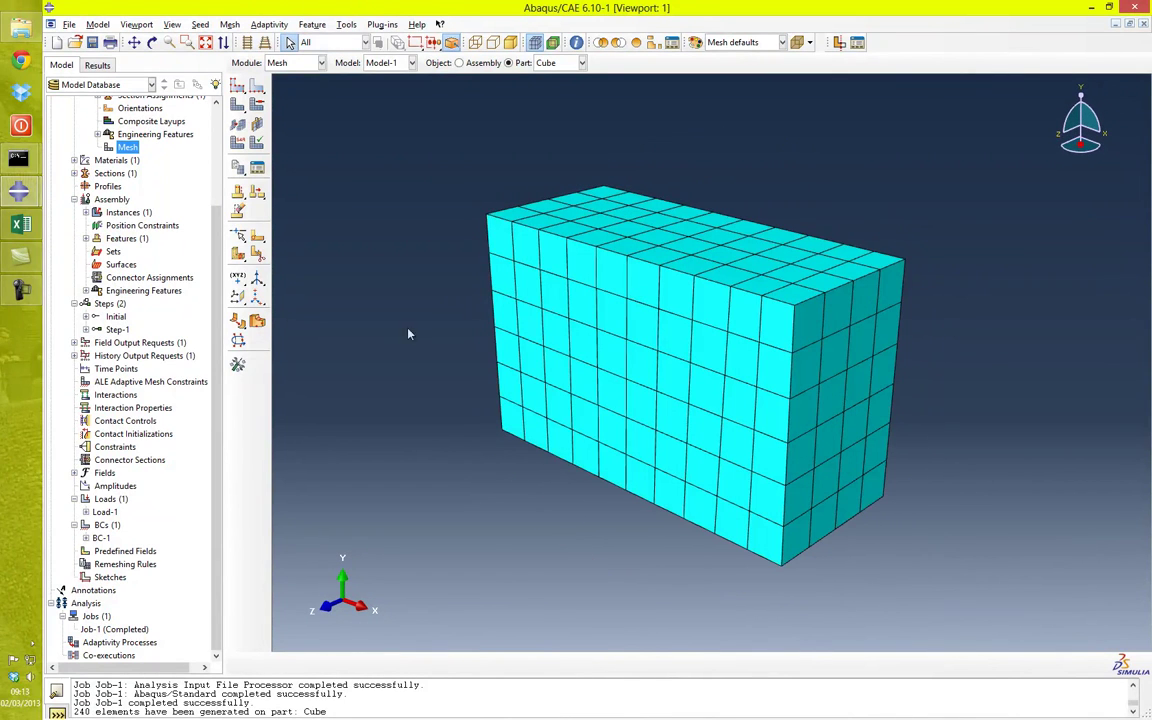
Switch to the Book1 workbook in Excel and enter 250 as the Mesh 1 element count in cell B2
{"action": "left_click", "coordinate": [18, 224]}
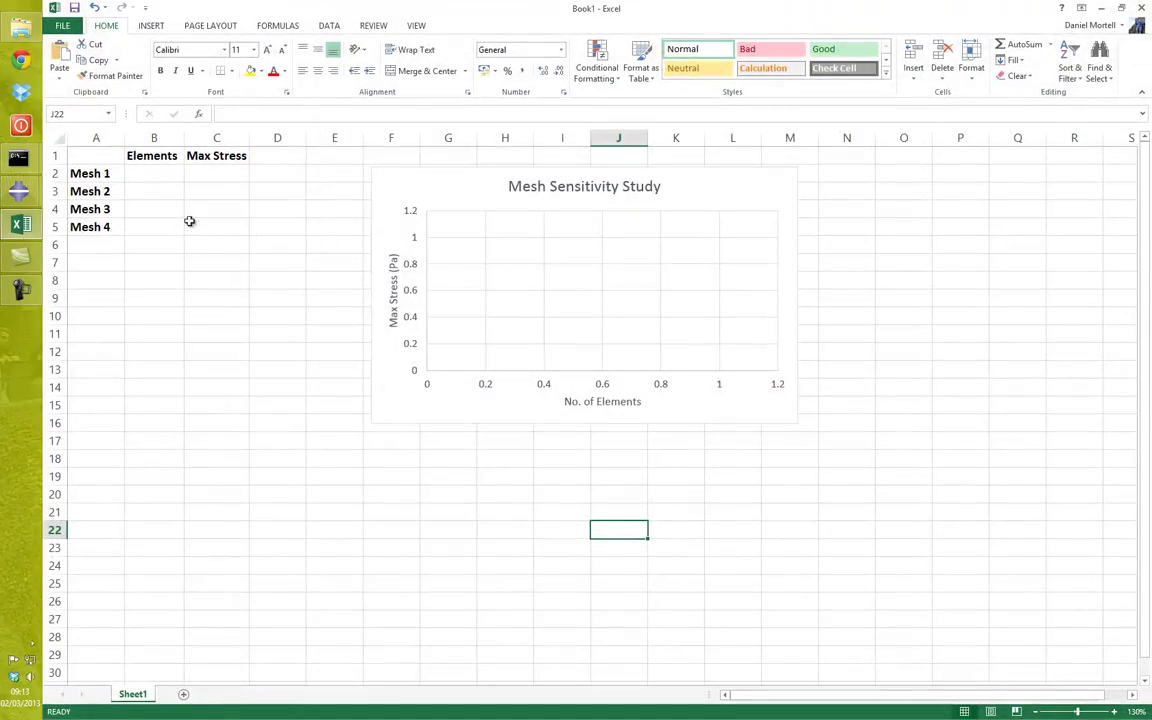
{"action": "left_click_drag", "start_coordinate": [575, 8], "coordinate": [697, 515]}
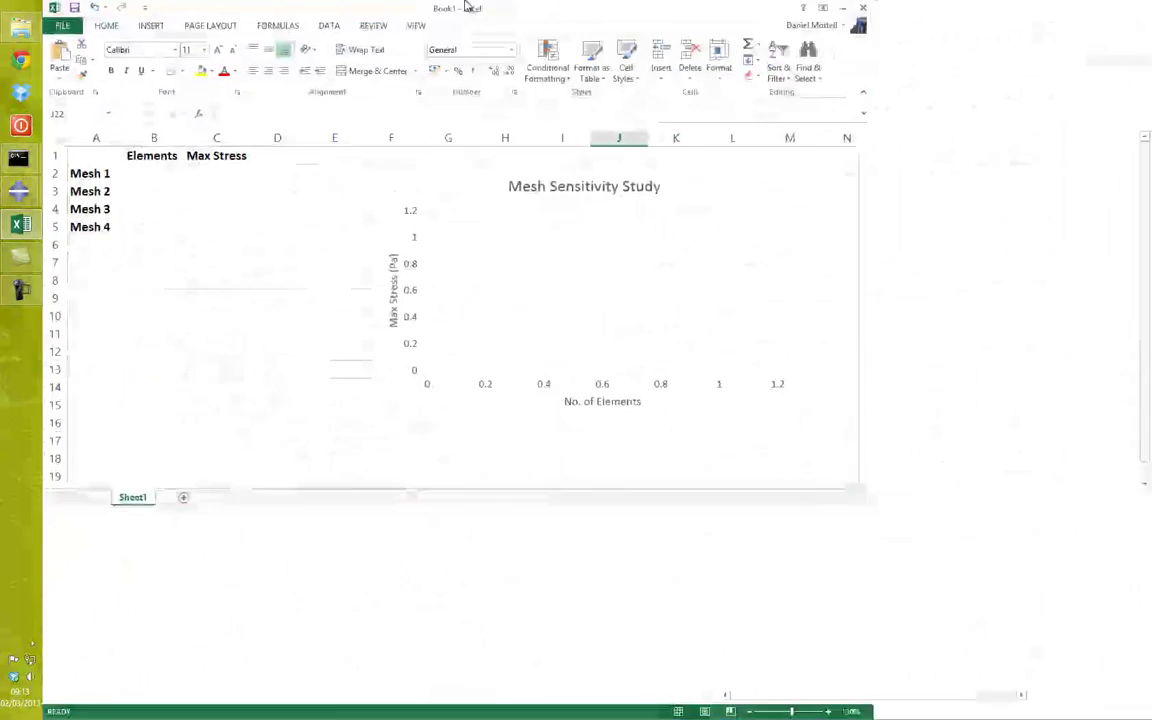
{"action": "left_click", "coordinate": [167, 172]}
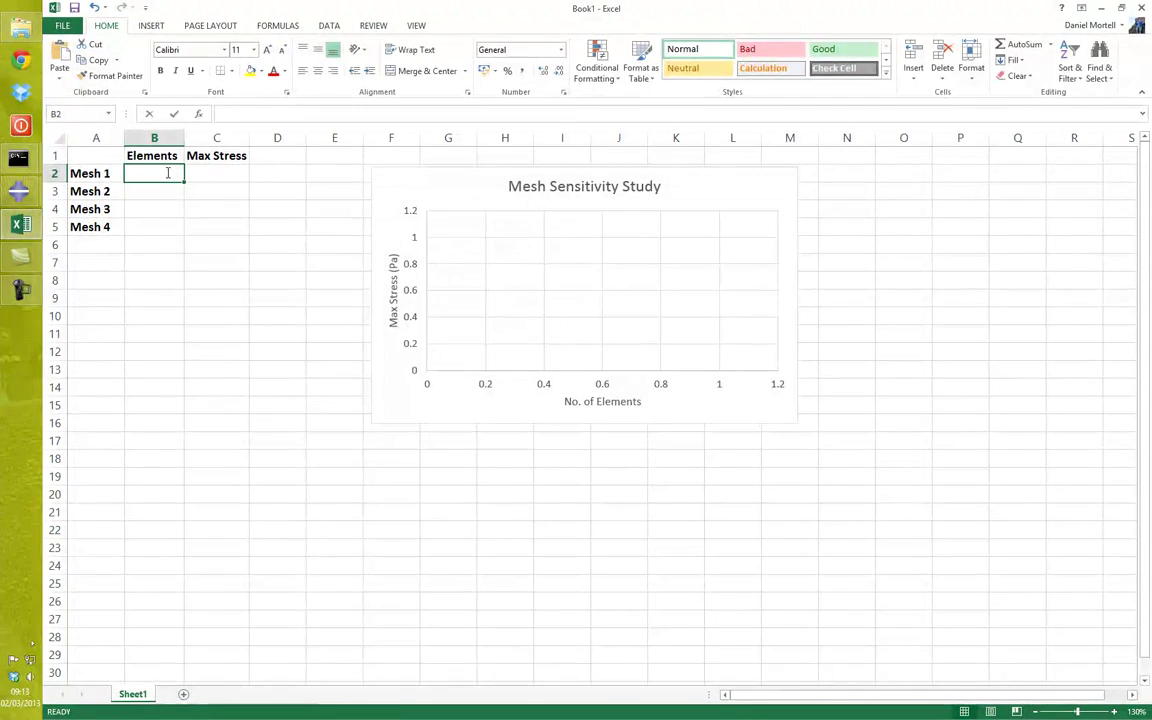
{"action": "type", "text": "250"}
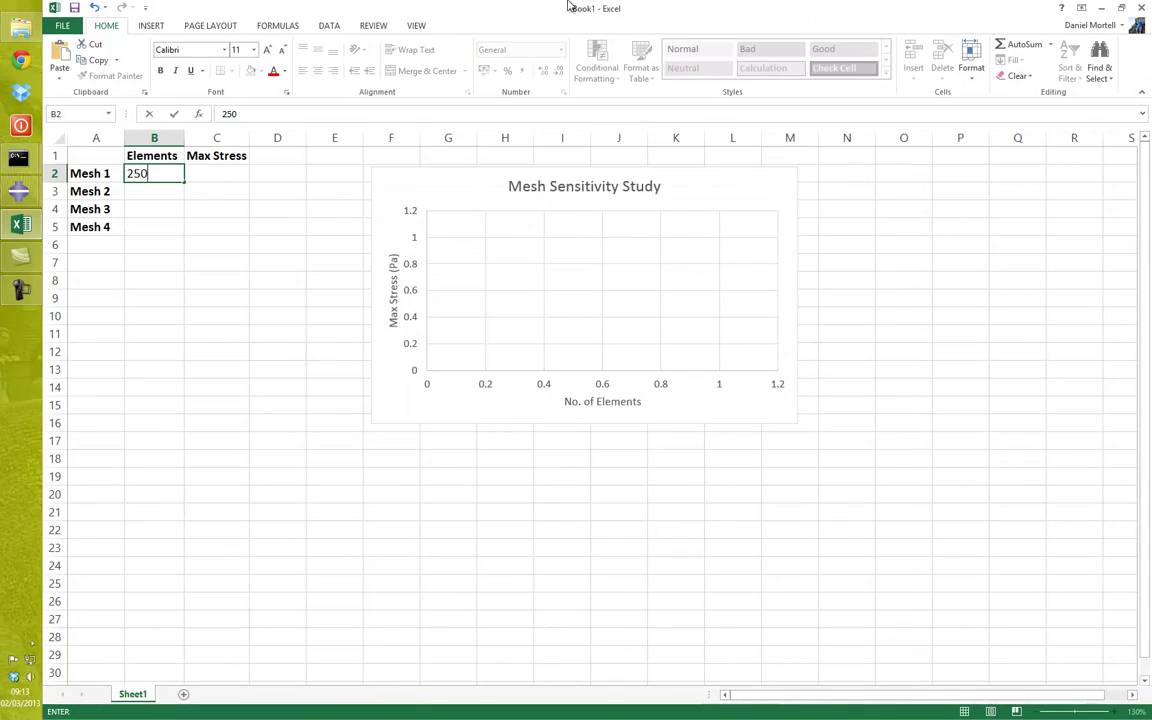
{"action": "left_click_drag", "start_coordinate": [535, 5], "coordinate": [540, 8]}
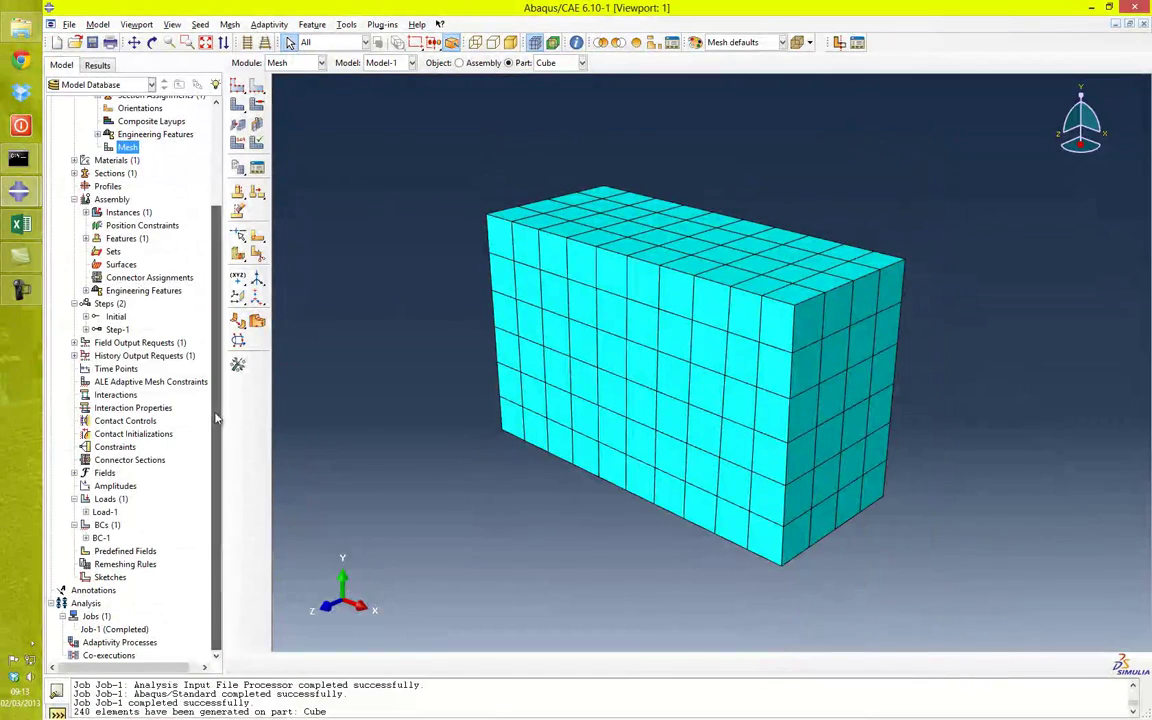
Switch to Abaqus/CAE and submit Job-1 for analysis, overwriting its existing job files
{"action": "right_click", "coordinate": [105, 632]}
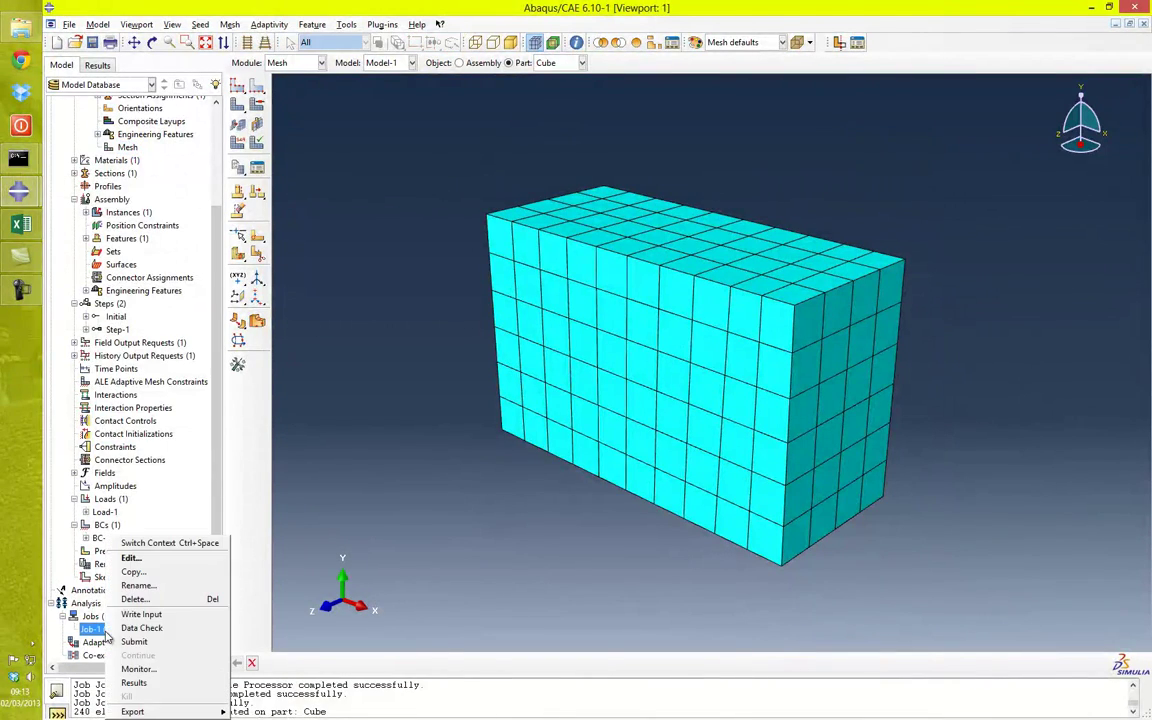
{"action": "left_click", "coordinate": [134, 641]}
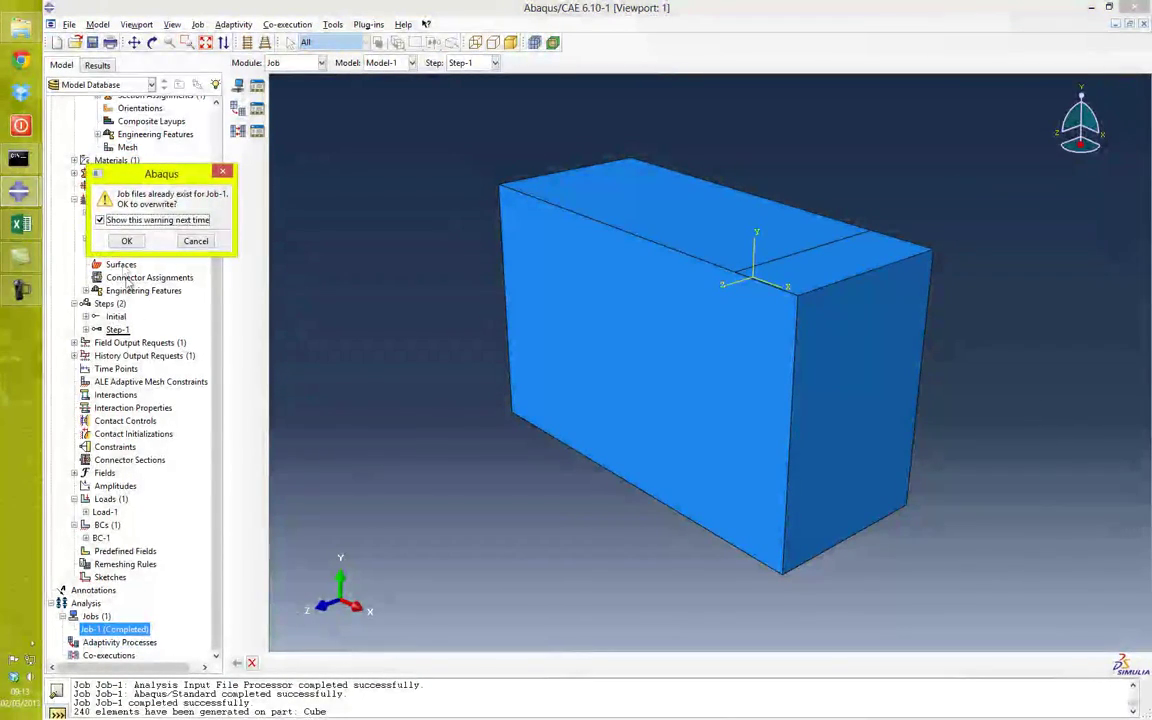
{"action": "left_click", "coordinate": [126, 241]}
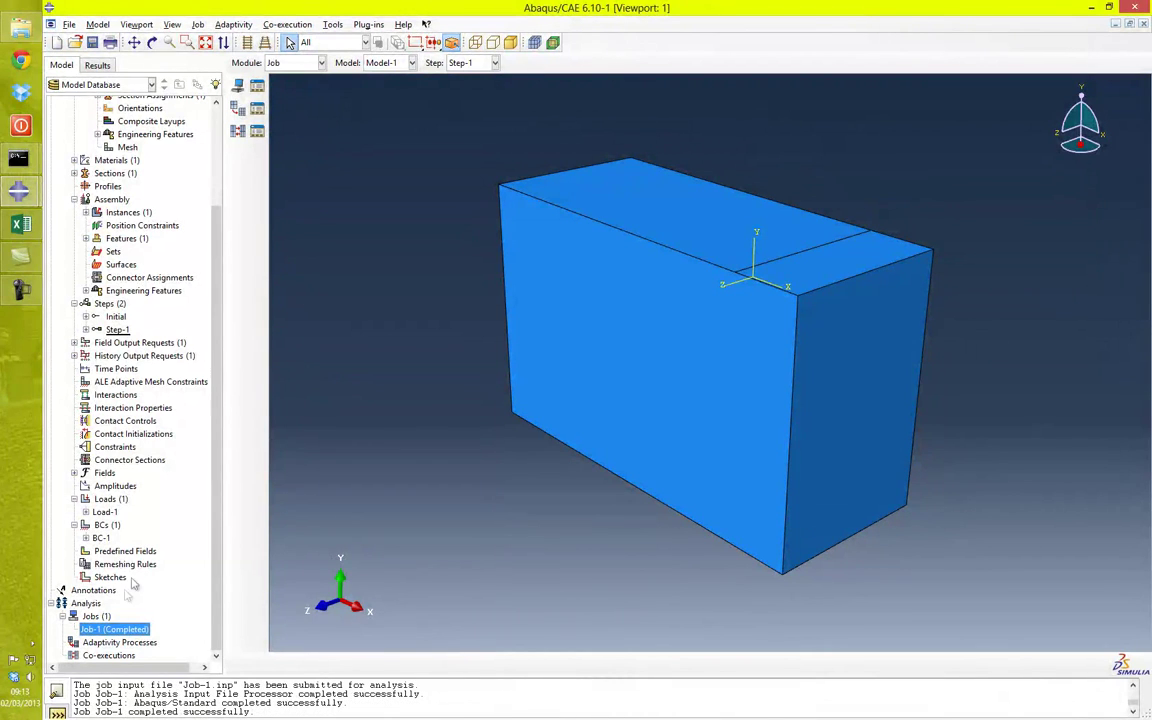
Open the Job-1 results and plot the Mises stress contours on the deformed block
{"action": "right_click", "coordinate": [118, 633]}
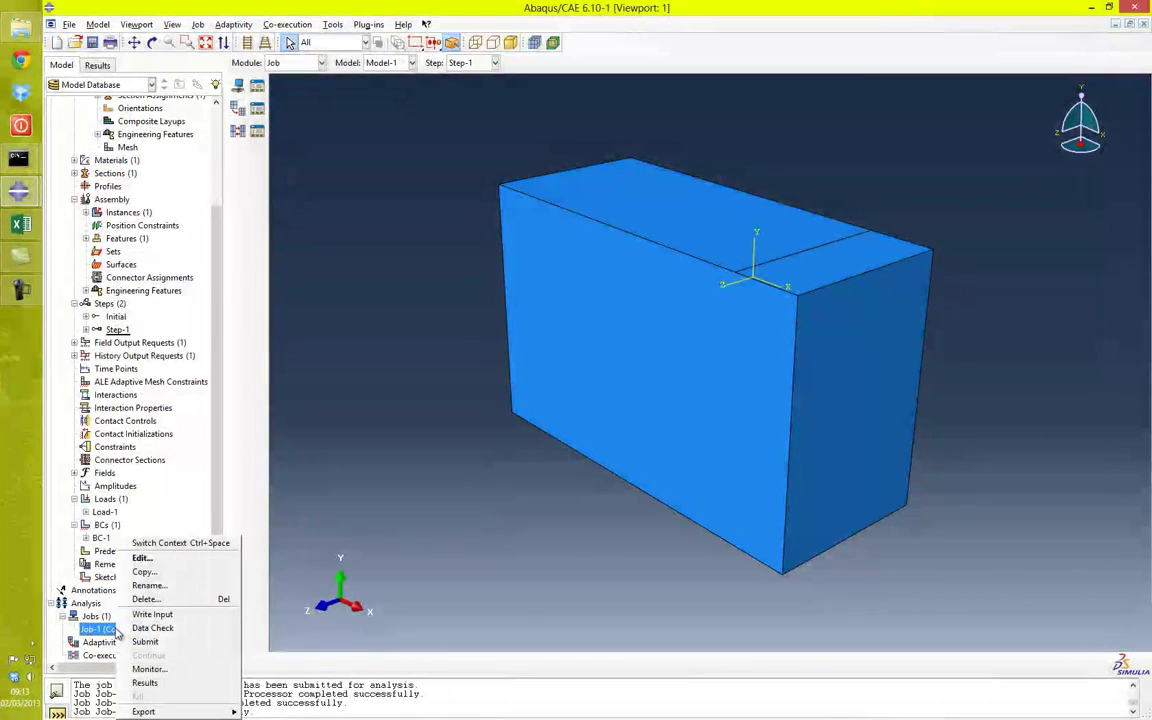
{"action": "left_click", "coordinate": [165, 684]}
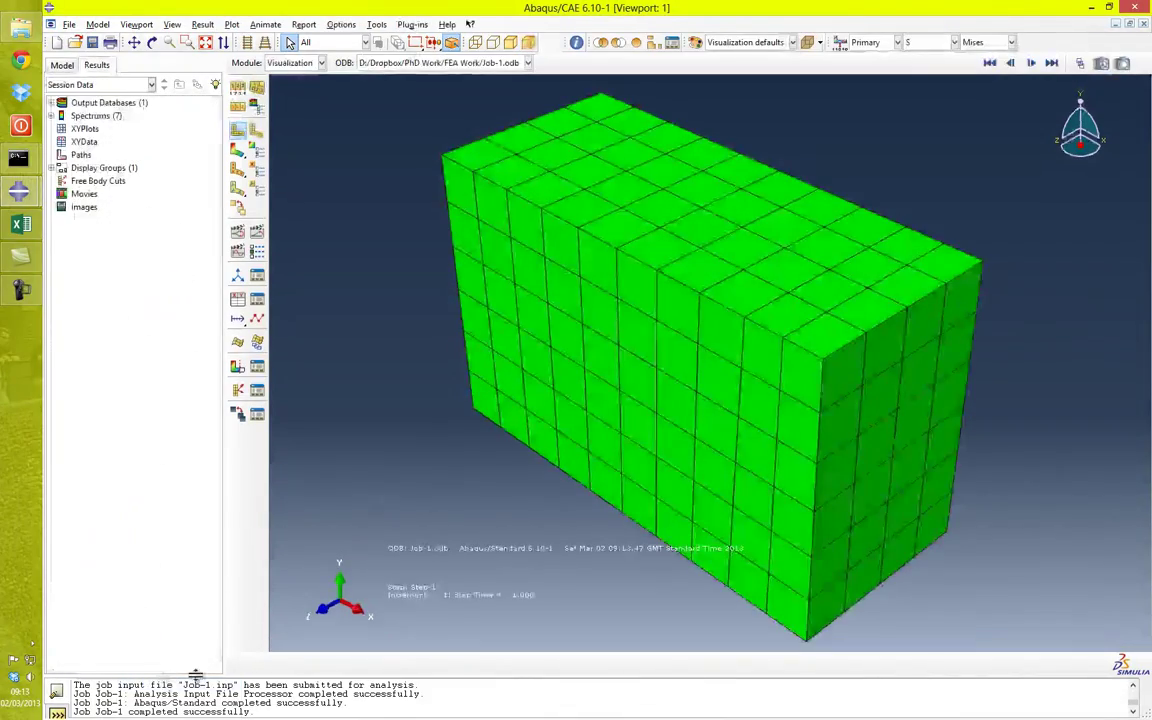
{"action": "left_click", "coordinate": [238, 150]}
{"action": "mouse_move", "coordinate": [656, 334]}
{"action": "left_mouse_down", "text": "ctrl+alt"}
{"action": "mouse_move", "coordinate": [681, 265]}
{"action": "mouse_move", "coordinate": [826, 453]}
{"action": "mouse_move", "coordinate": [944, 311]}
{"action": "mouse_move", "coordinate": [828, 339]}
{"action": "mouse_move", "coordinate": [716, 407]}
{"action": "mouse_move", "coordinate": [708, 435]}
{"action": "left_mouse_up", "text": "ctrl+alt"}
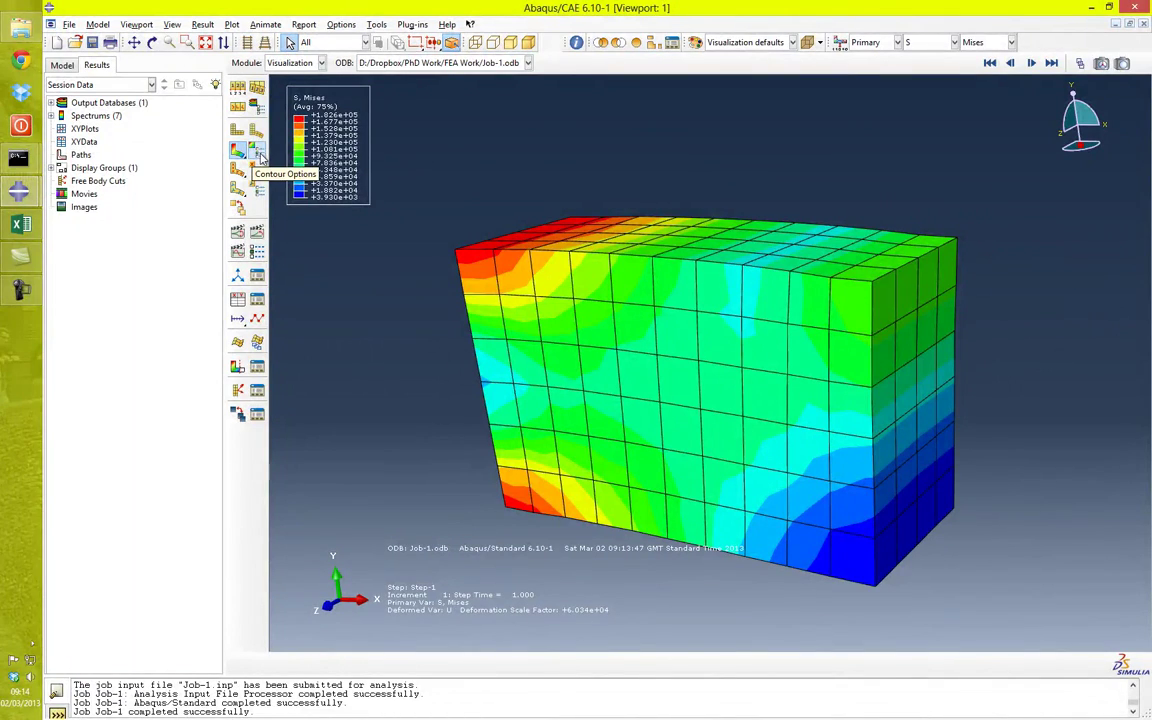
Turn on the location marker for the maximum value in the contour plot limits and inspect the marked corner
{"action": "left_click", "coordinate": [256, 155]}
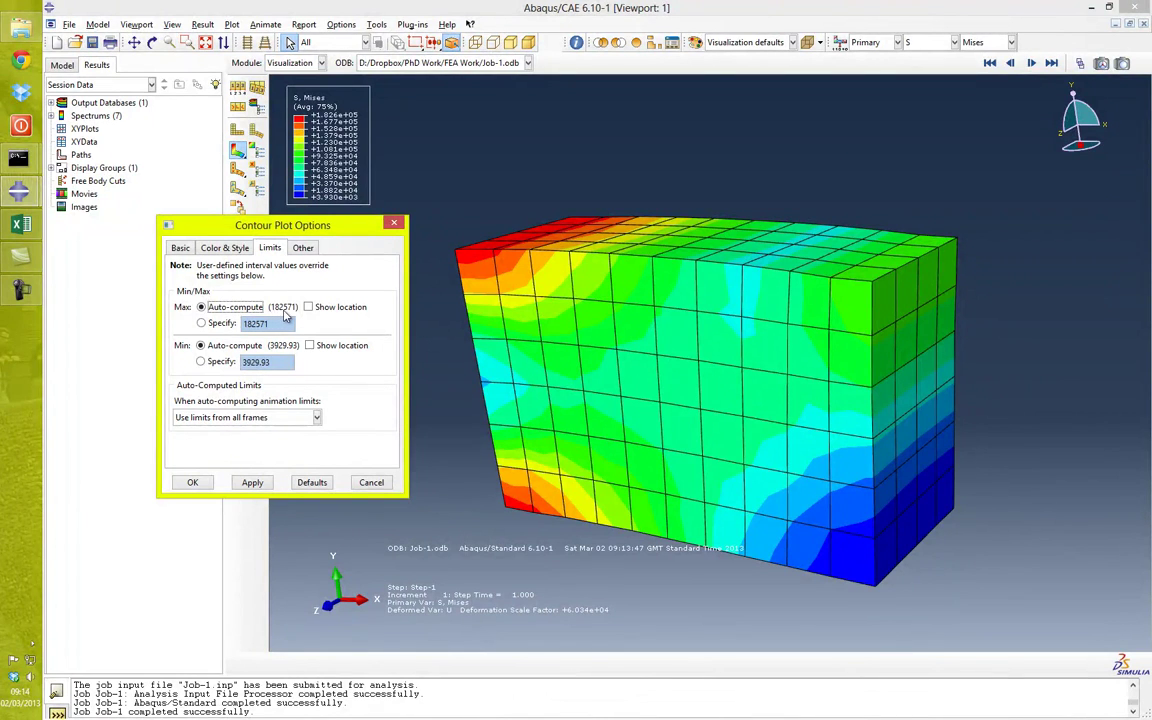
{"action": "left_click", "coordinate": [309, 309]}
{"action": "left_click", "coordinate": [254, 483]}
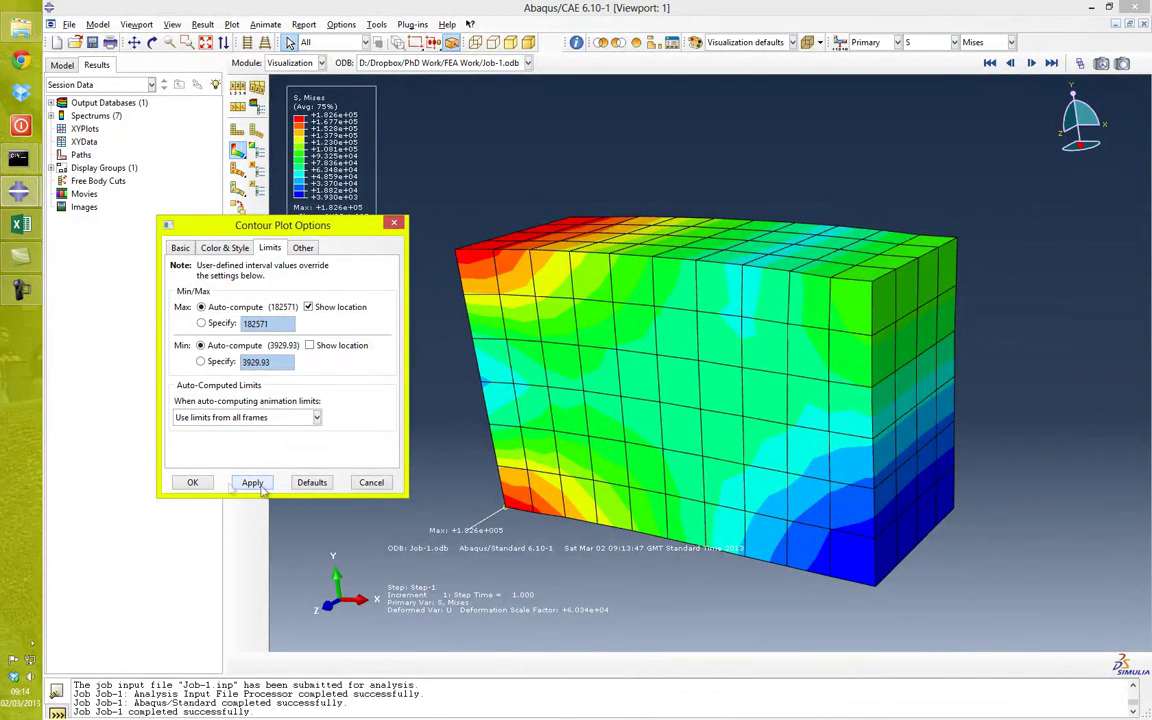
{"action": "scroll", "coordinate": [520, 530], "scroll_direction": "down", "scroll_amount": 3}
{"action": "scroll", "coordinate": [491, 504], "scroll_direction": "up", "scroll_amount": 2}
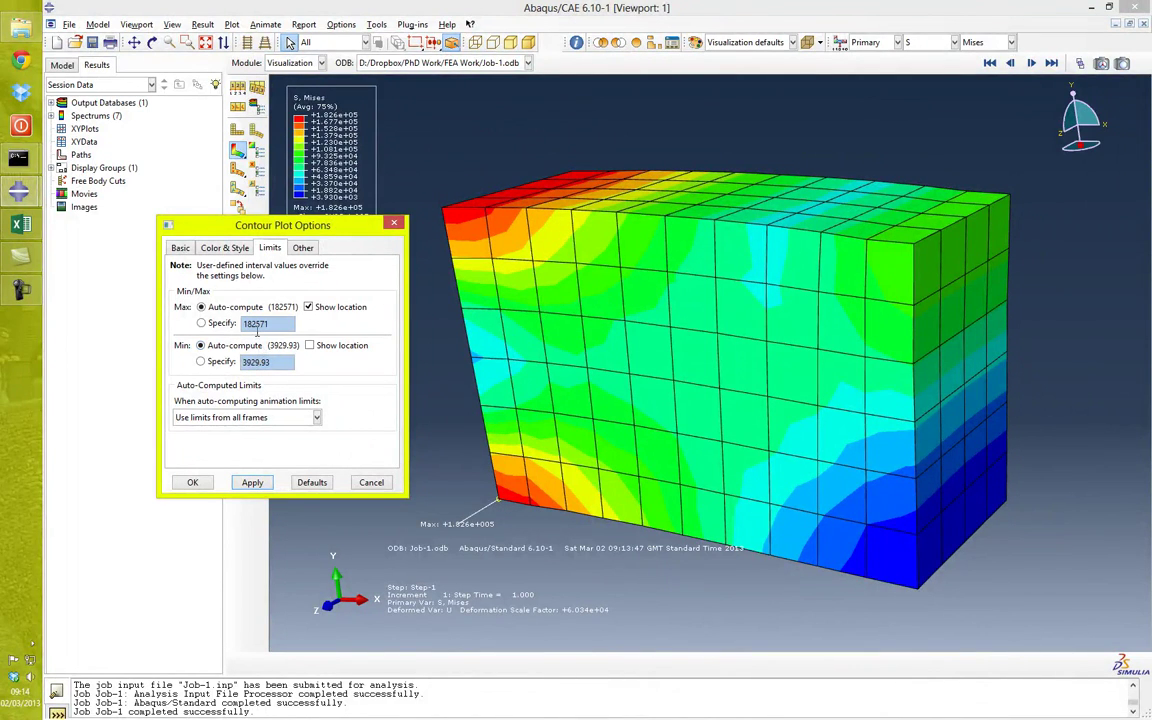
Enter 182571 as the Mesh 1 max stress in cell C2 of the Excel workbook, then return to Abaqus/CAE and close the contour options
{"action": "left_click", "coordinate": [28, 230]}
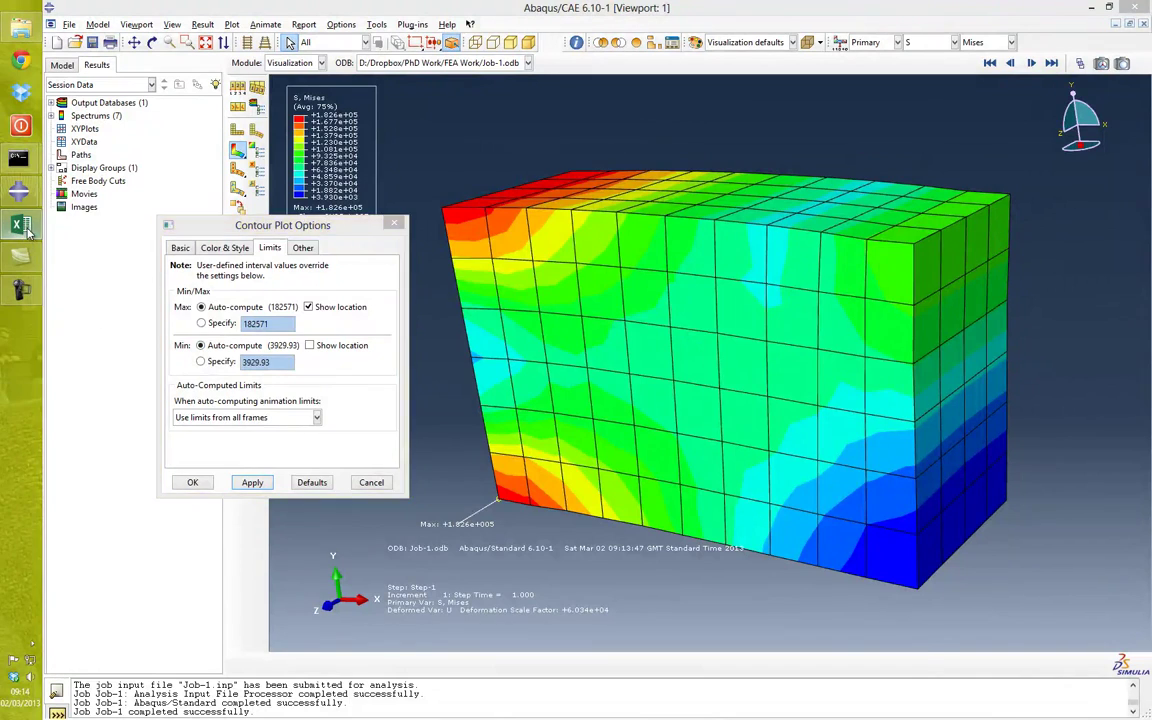
{"action": "left_click", "coordinate": [262, 312]}
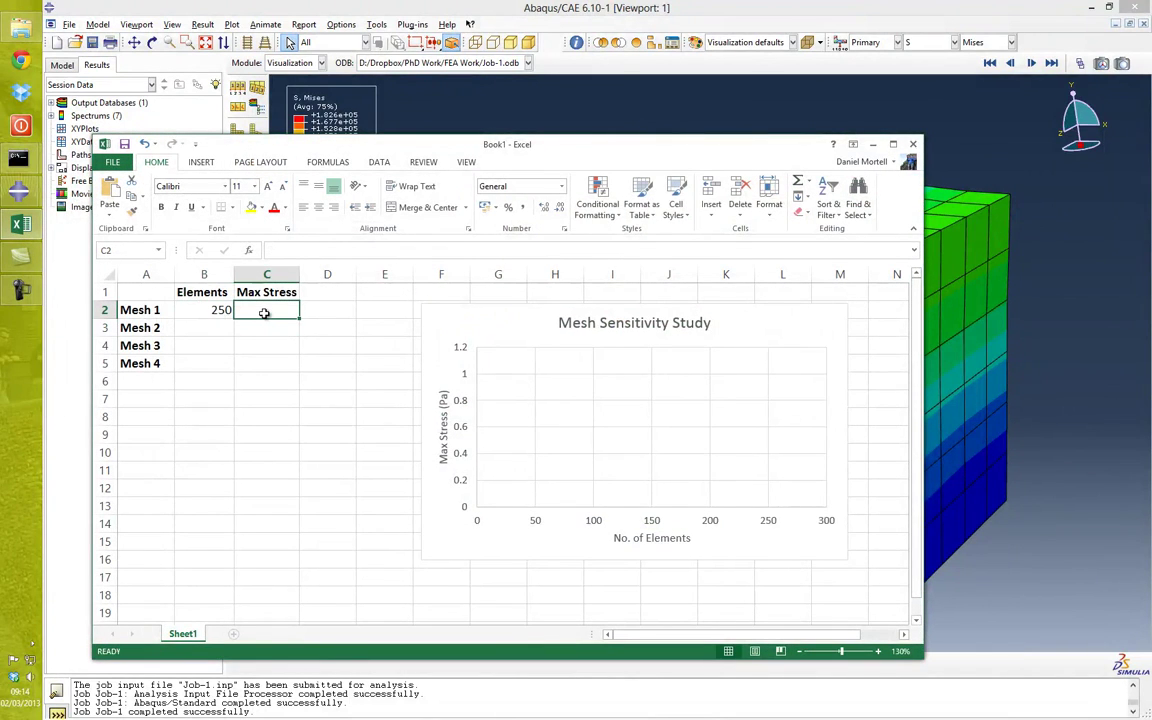
{"action": "type", "text": "182571"}
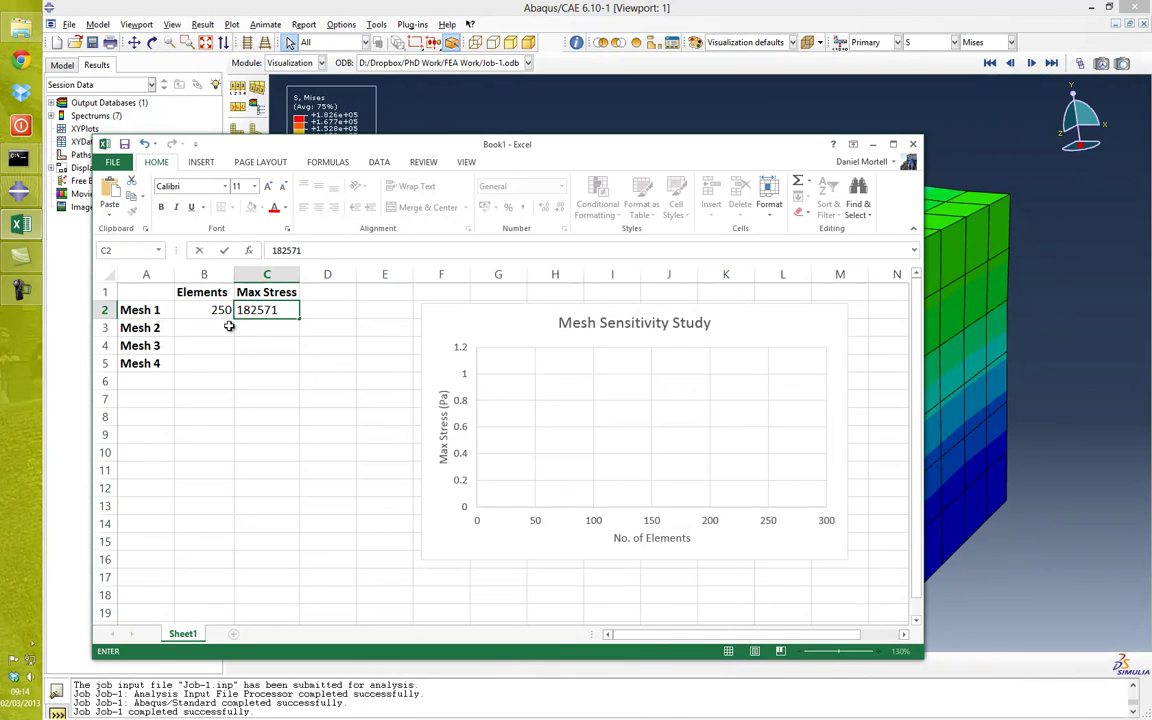
{"action": "left_click", "coordinate": [229, 327]}
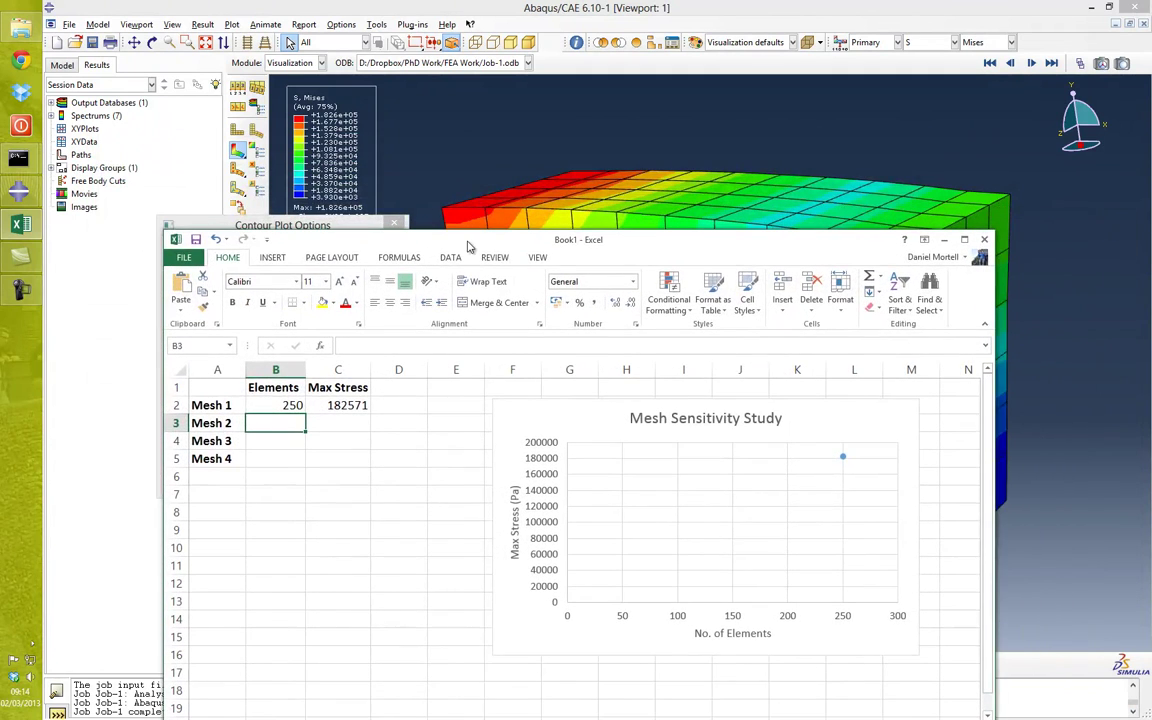
{"action": "left_click", "coordinate": [950, 242]}
{"action": "left_click", "coordinate": [395, 223]}
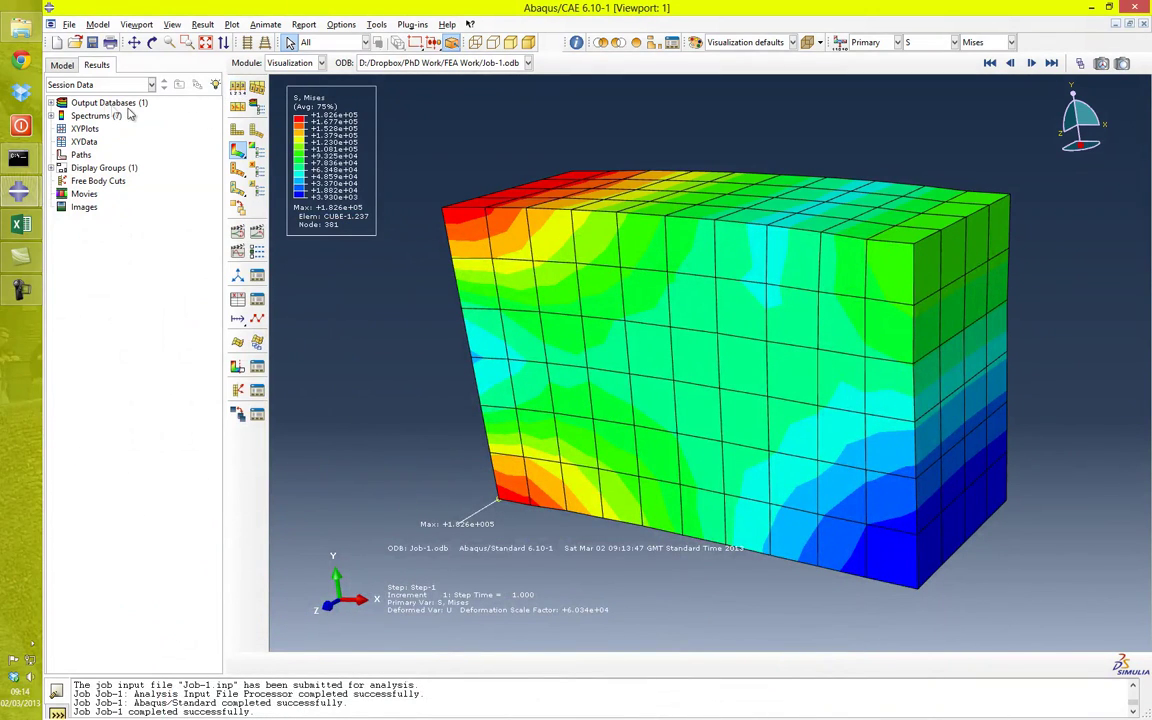
Return to the Cube part's mesh and assign global seeds with an approximate size of 3, discarding the old mesh
{"action": "left_click", "coordinate": [300, 62]}
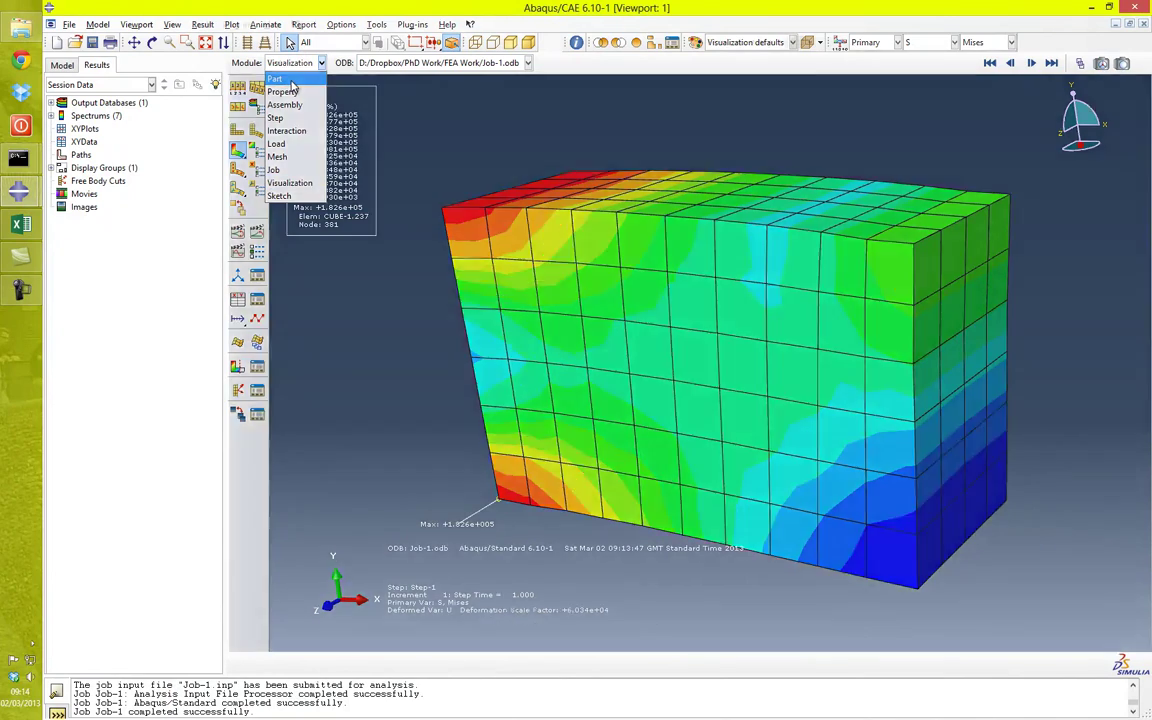
{"action": "left_click", "coordinate": [280, 79]}
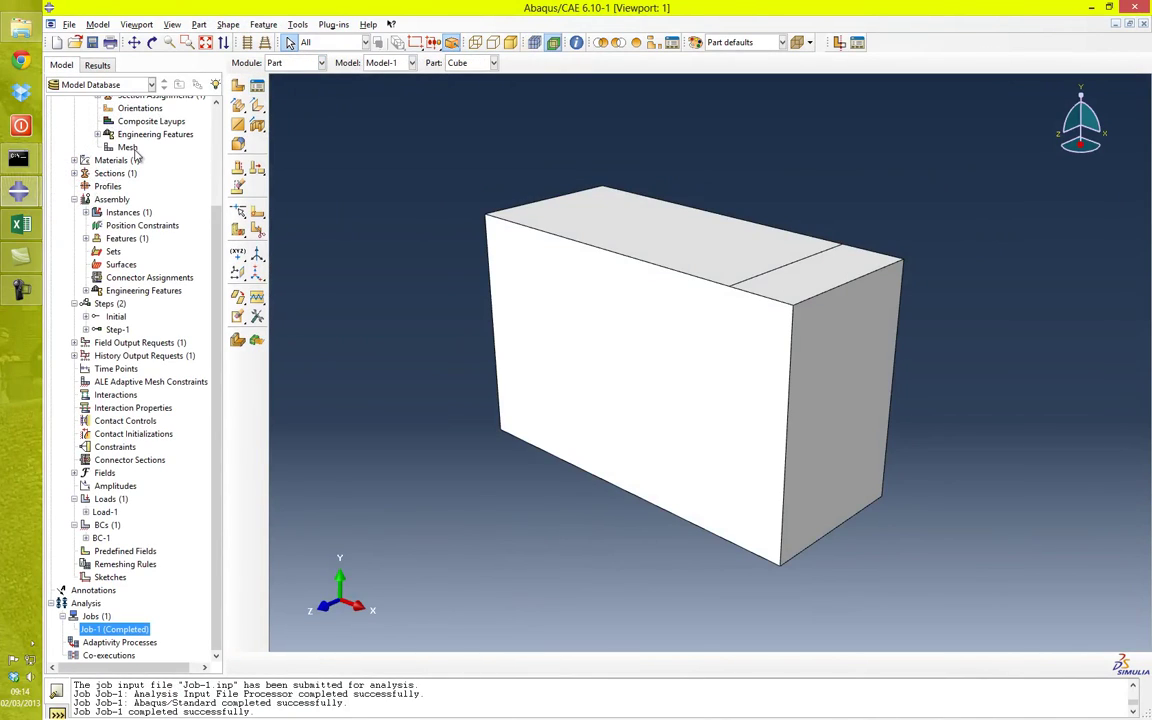
{"action": "double_click", "coordinate": [127, 147]}
{"action": "left_click", "coordinate": [203, 24]}
{"action": "left_click", "coordinate": [215, 38]}
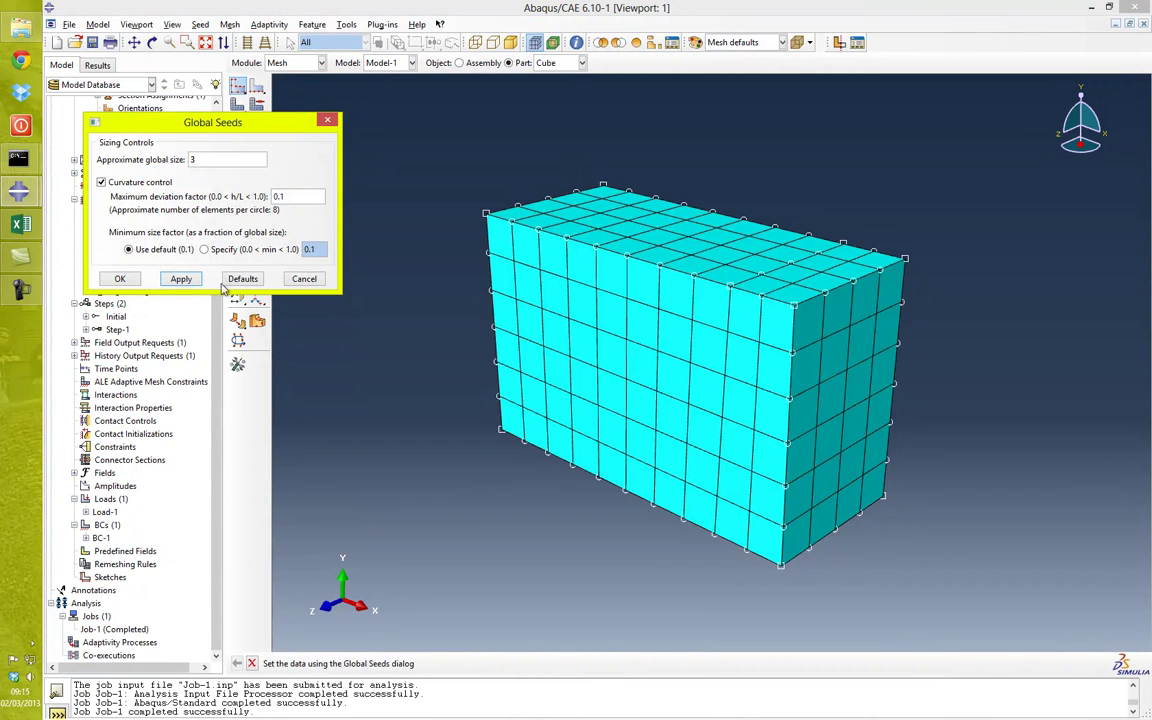
{"action": "left_click", "coordinate": [134, 279]}
{"action": "left_click", "coordinate": [92, 204]}
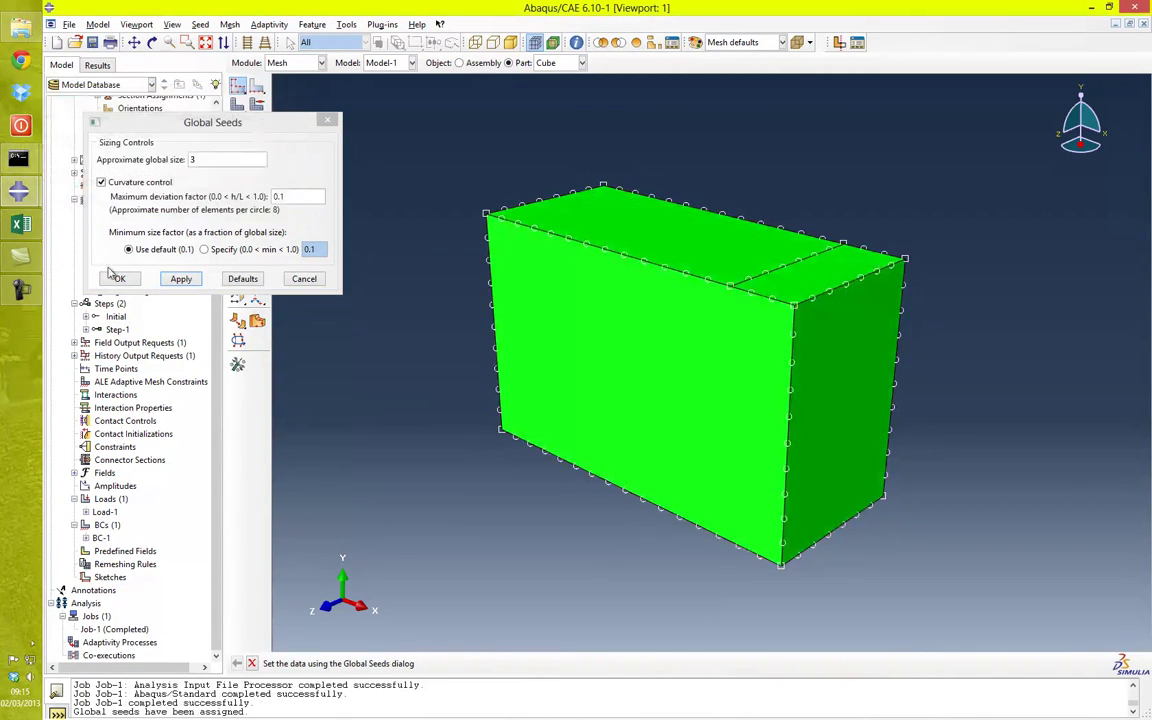
Accept the global seeds and generate the mesh on the Cube part
{"action": "left_click", "coordinate": [116, 279]}
{"action": "left_click", "coordinate": [230, 25]}
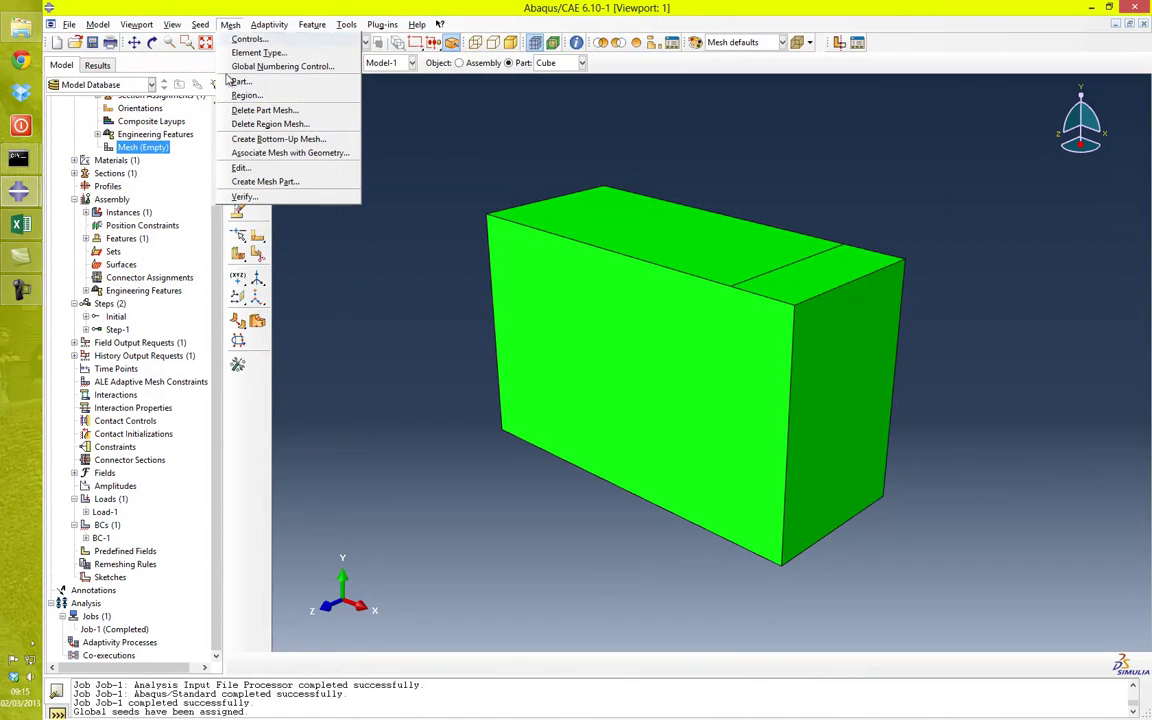
{"action": "left_click", "coordinate": [250, 86]}
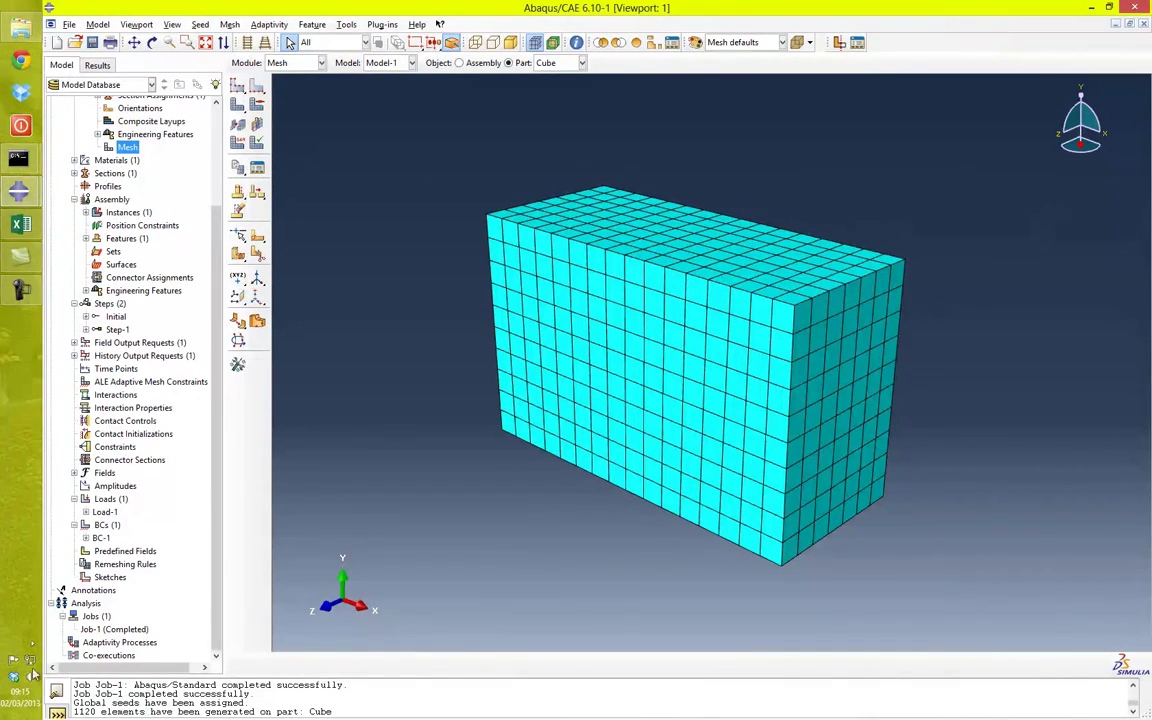
Enter 1120 as the Mesh 2 element count in cell B3 of the Excel workbook, then return to Abaqus/CAE
{"action": "left_click", "coordinate": [21, 224]}
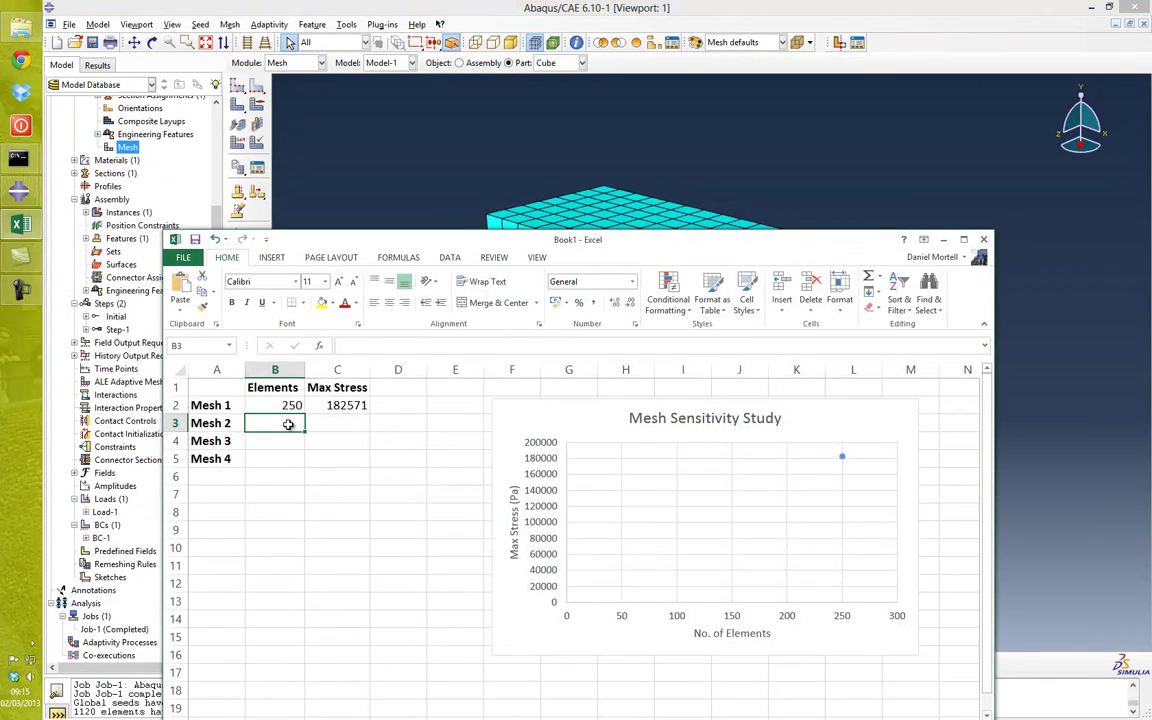
{"action": "type", "text": "1"}
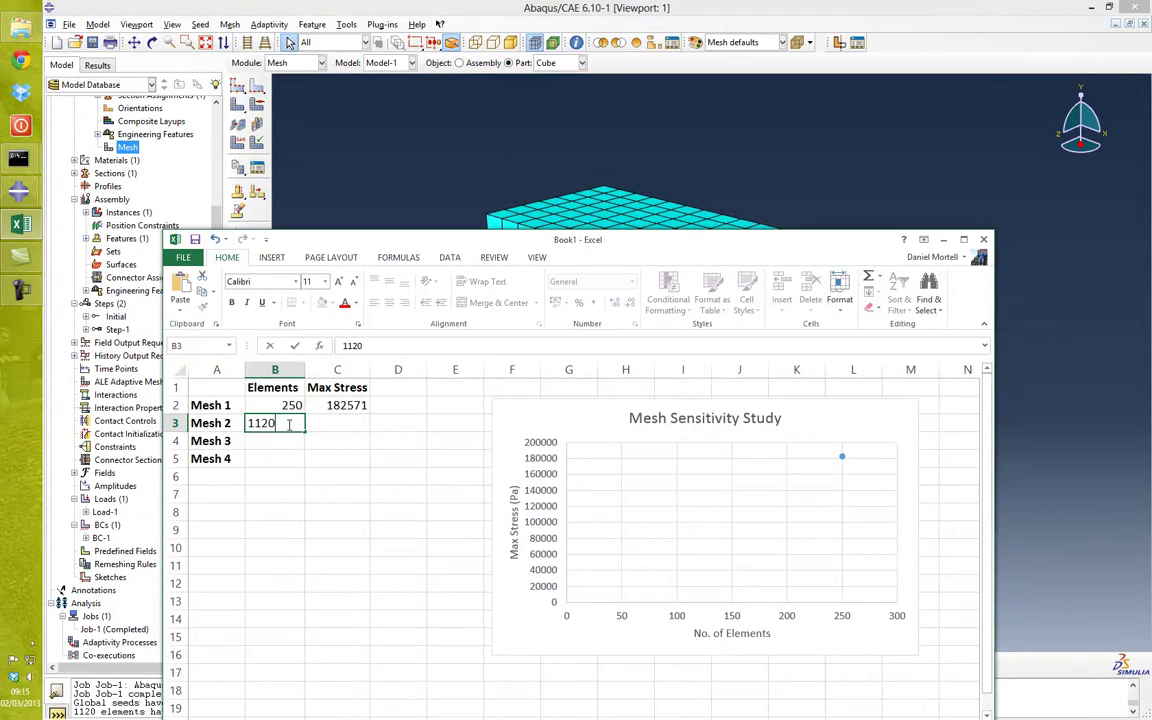
{"action": "type", "text": "120"}
{"action": "left_click", "coordinate": [569, 7]}
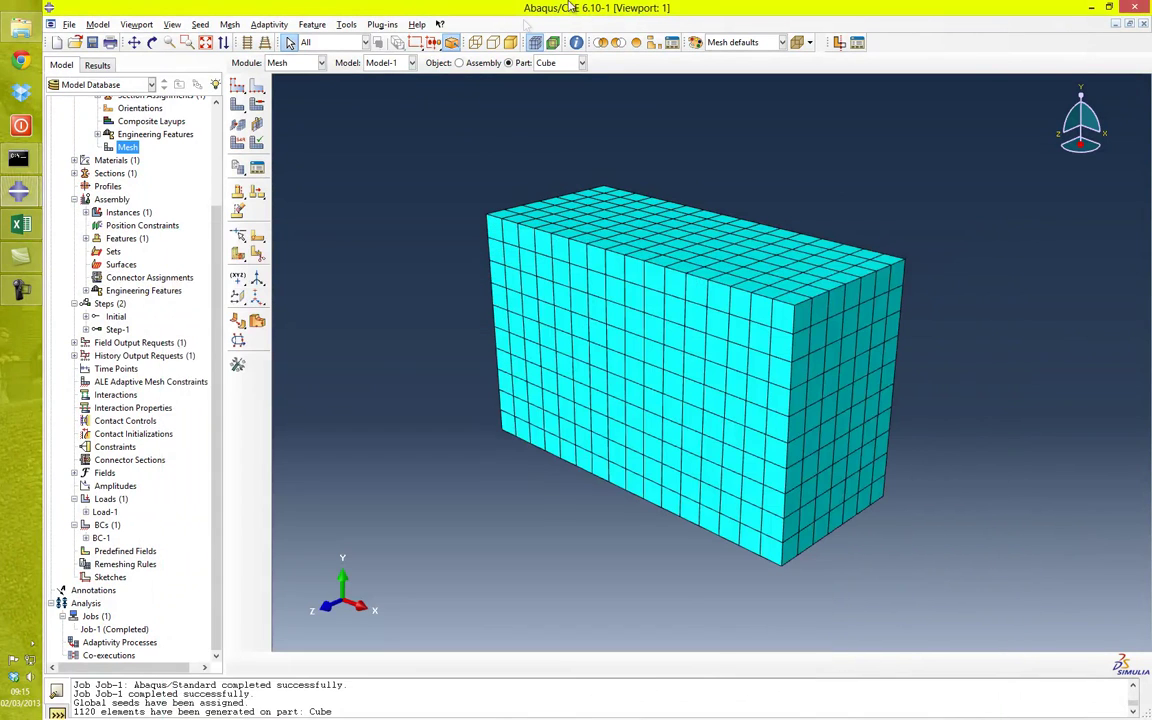
Submit Job-1 for analysis with the Mesh 2 discretisation, overwriting the existing job files
{"action": "right_click", "coordinate": [118, 637]}
{"action": "left_click", "coordinate": [135, 584]}
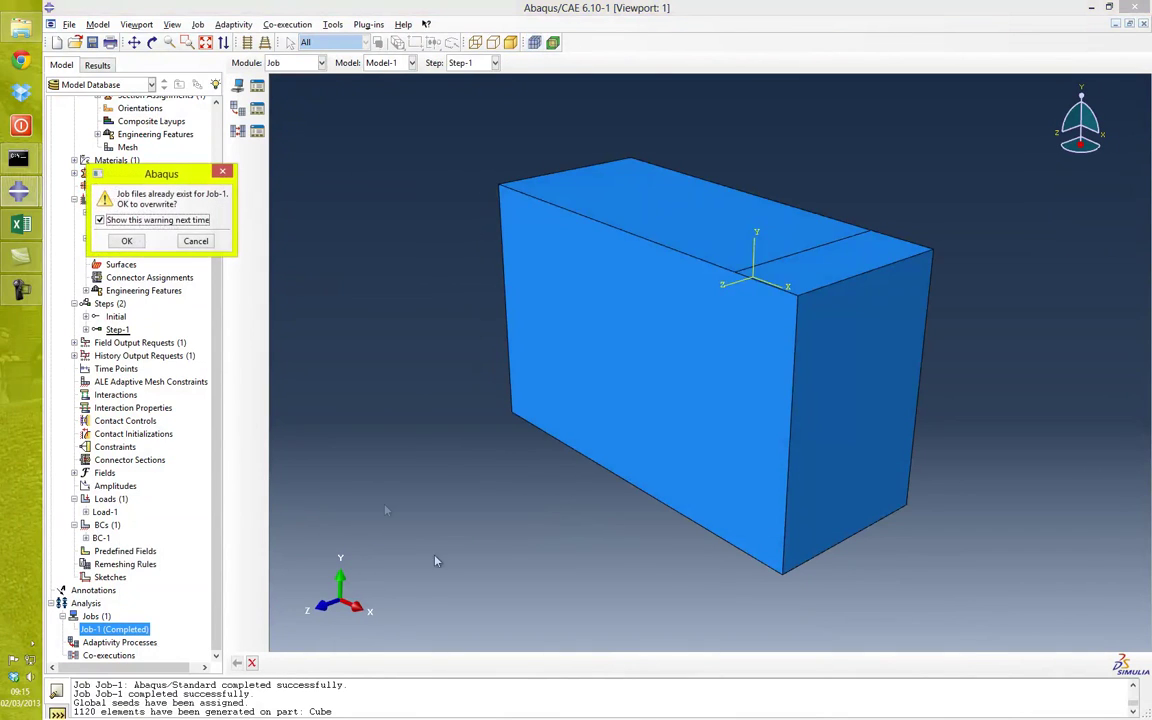
{"action": "left_click", "coordinate": [127, 241]}
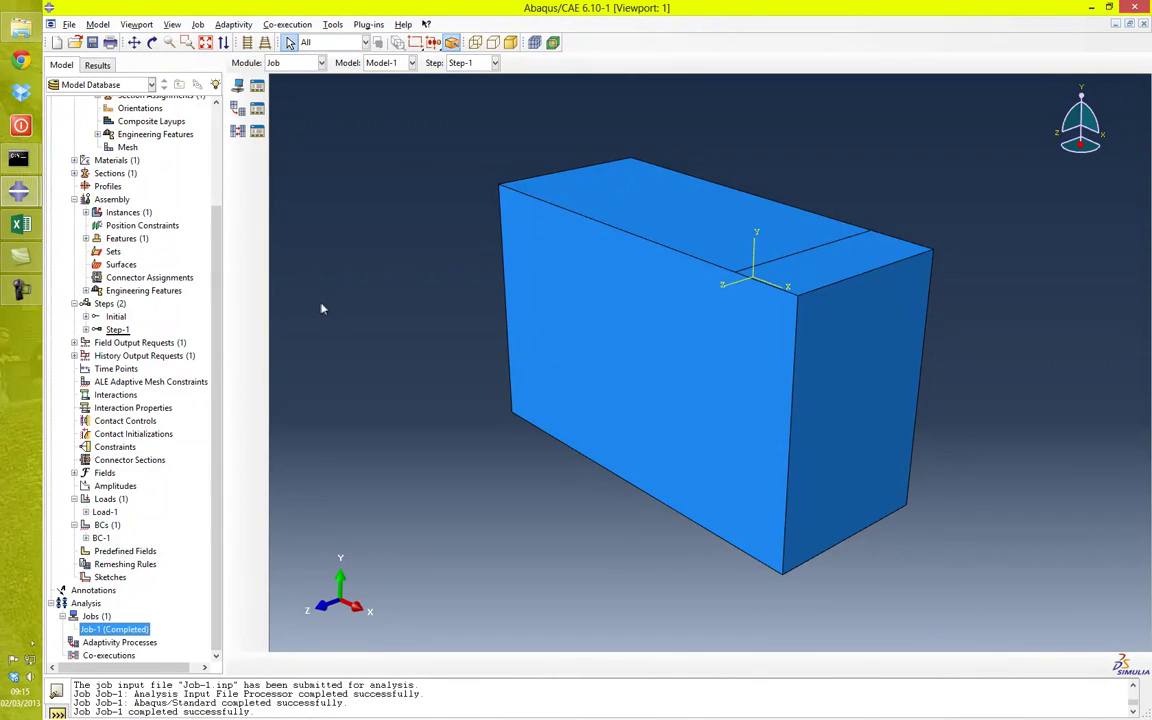
Open the Job-1 results for Mesh 2 and plot the Mises stress contours on the deformed block
{"action": "right_click", "coordinate": [118, 632]}
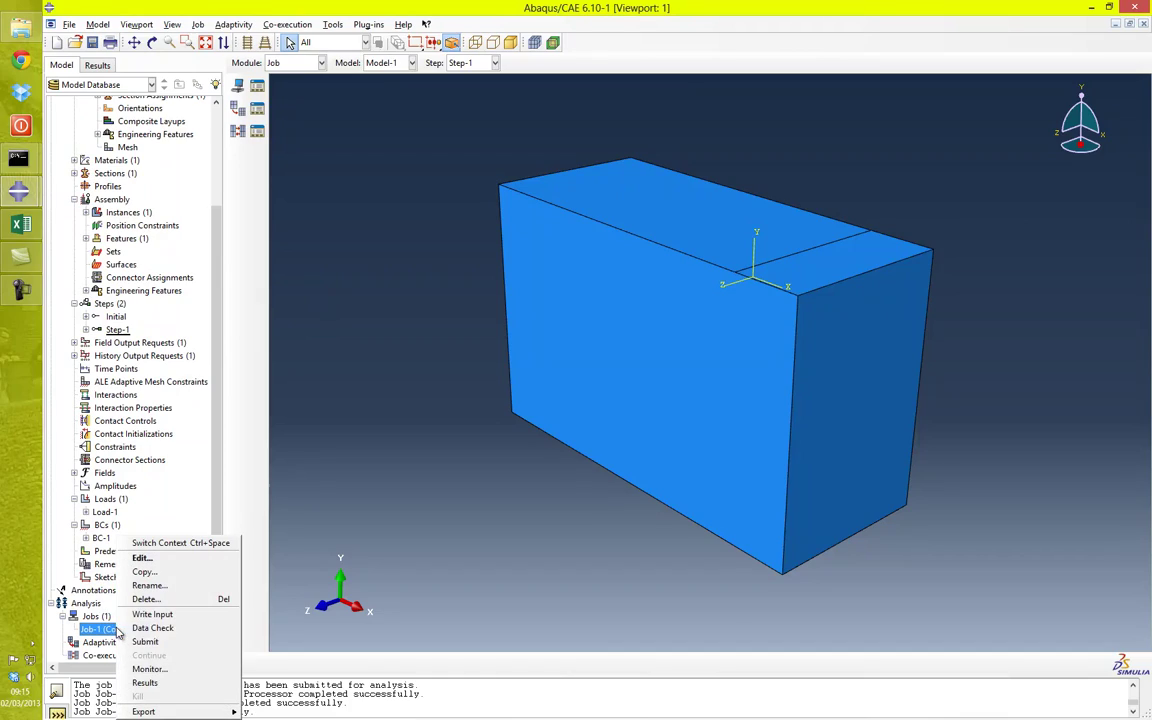
{"action": "left_click", "coordinate": [196, 690]}
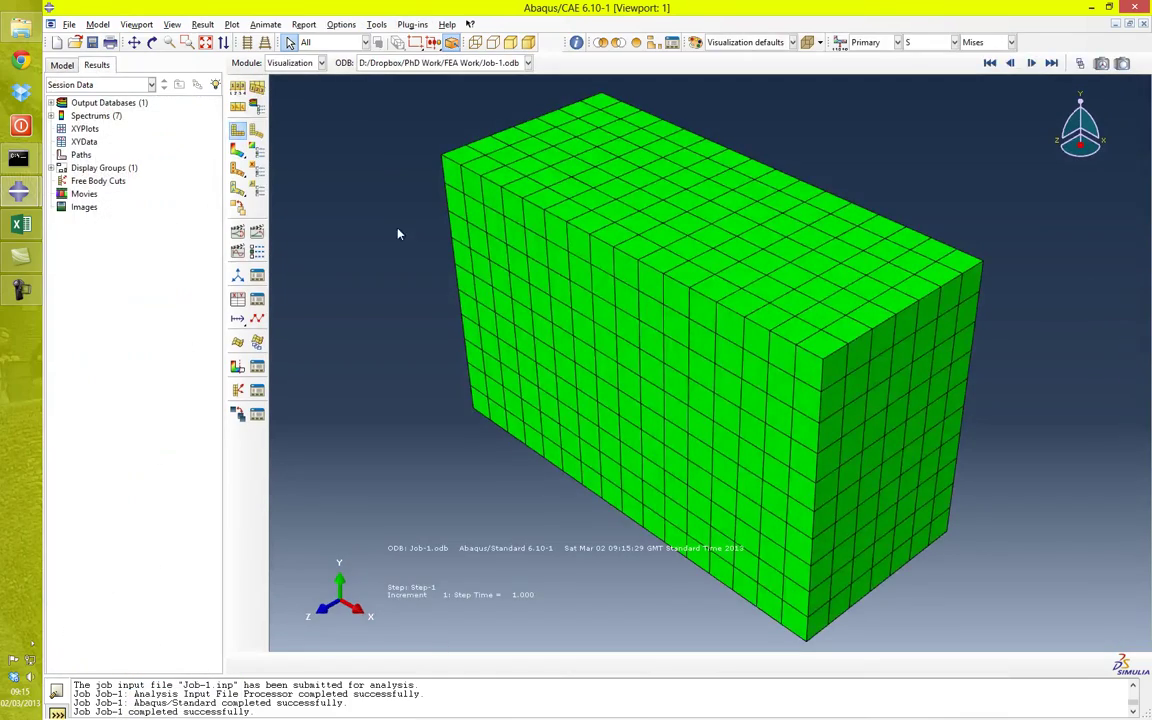
{"action": "left_click", "coordinate": [238, 151]}
{"action": "left_click_drag", "start_coordinate": [692, 345], "coordinate": [730, 399], "text": "ctrl+alt"}
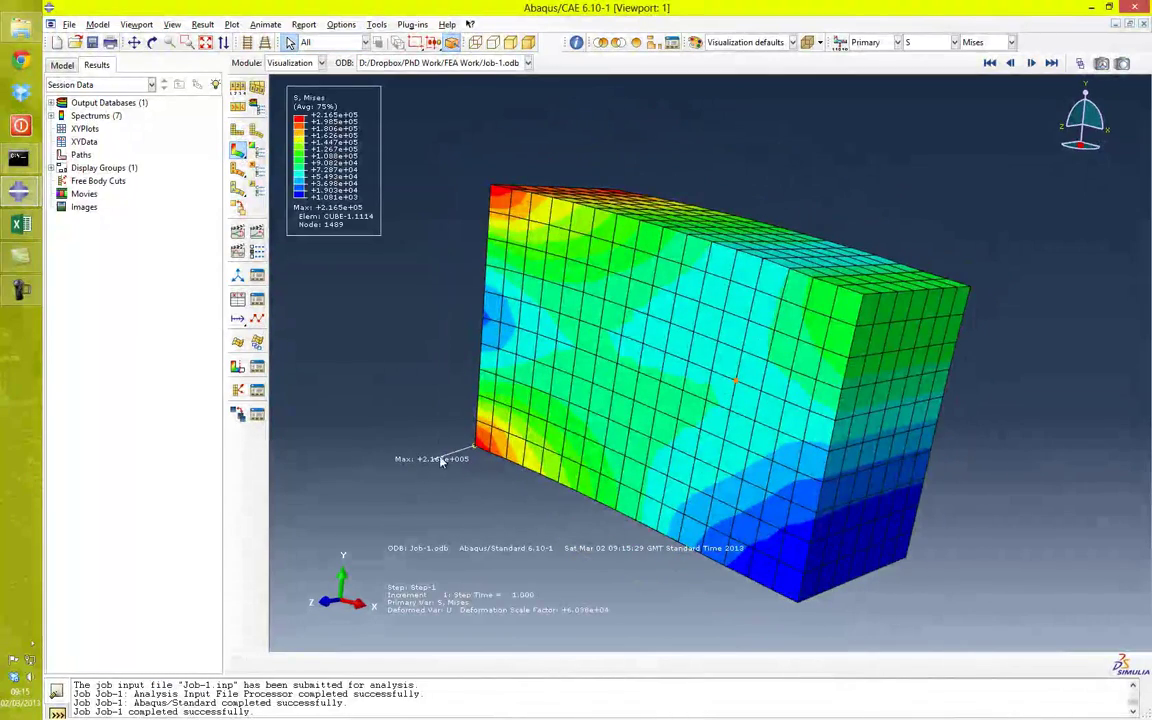
Reopen the contour plot options to read the auto-computed maximum stress for Mesh 2
{"action": "left_click", "coordinate": [257, 151]}
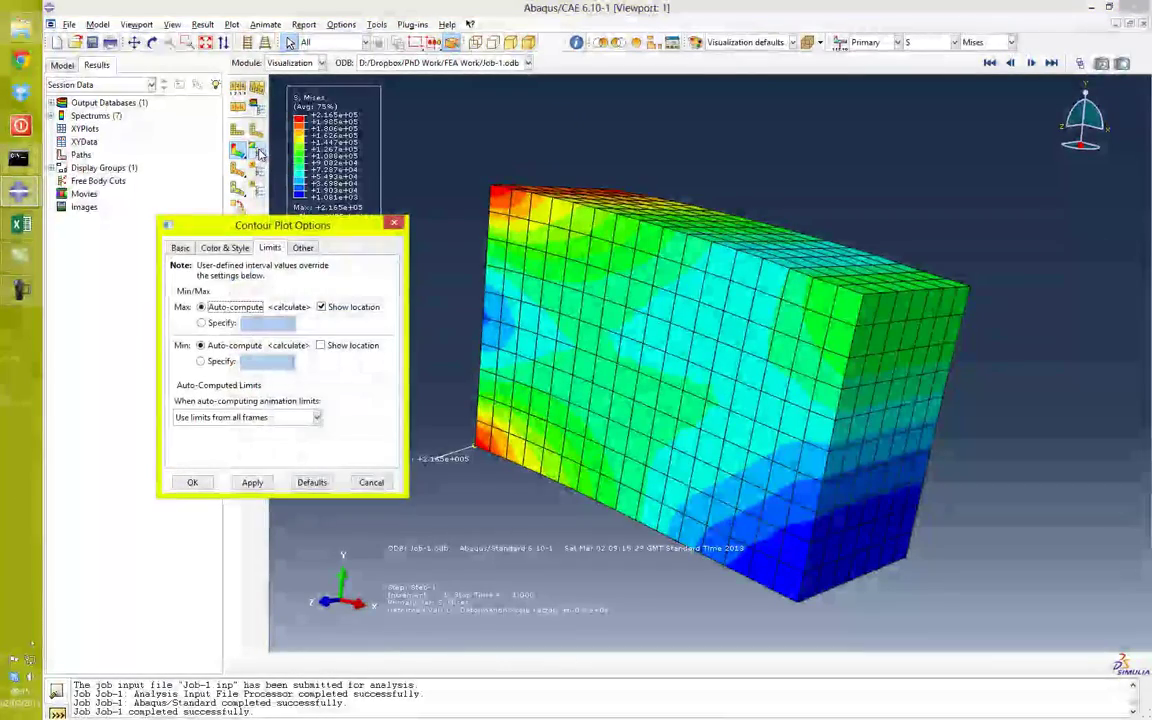
{"action": "left_click", "coordinate": [397, 223]}
{"action": "left_click", "coordinate": [257, 151]}
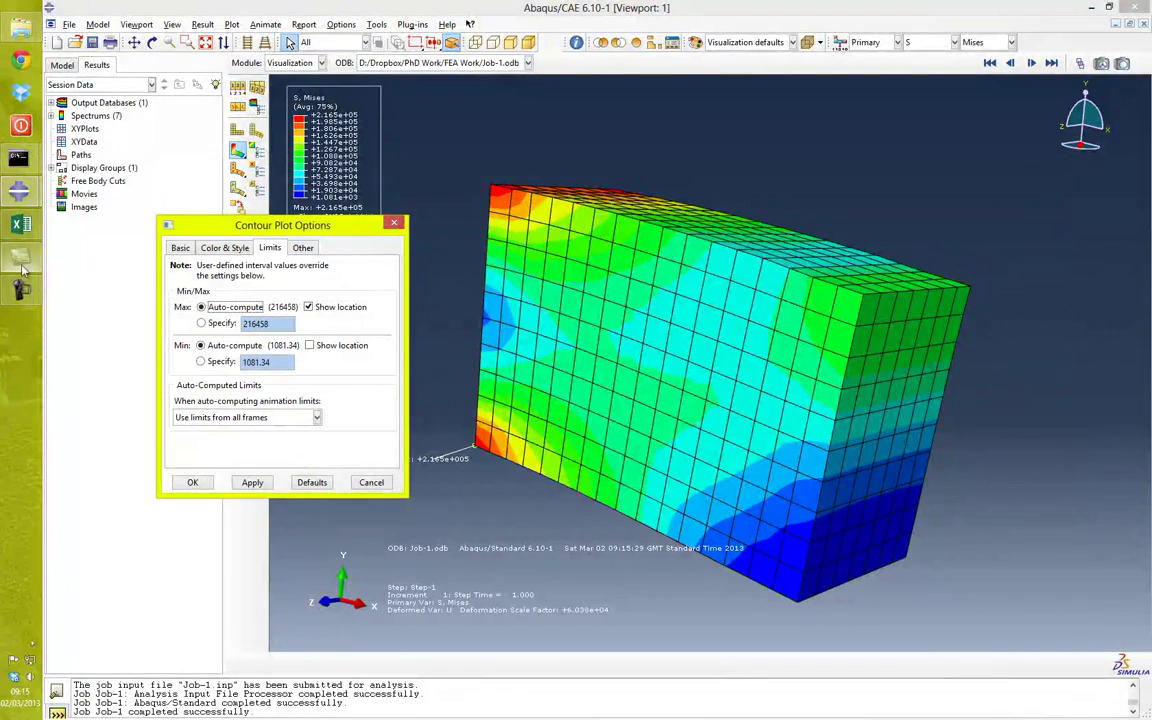
Enter 216458 as the Mesh 2 max stress in cell C3 of the Excel workbook, then return to Abaqus/CAE and close the contour options
{"action": "left_click", "coordinate": [18, 224]}
{"action": "left_click", "coordinate": [366, 424]}
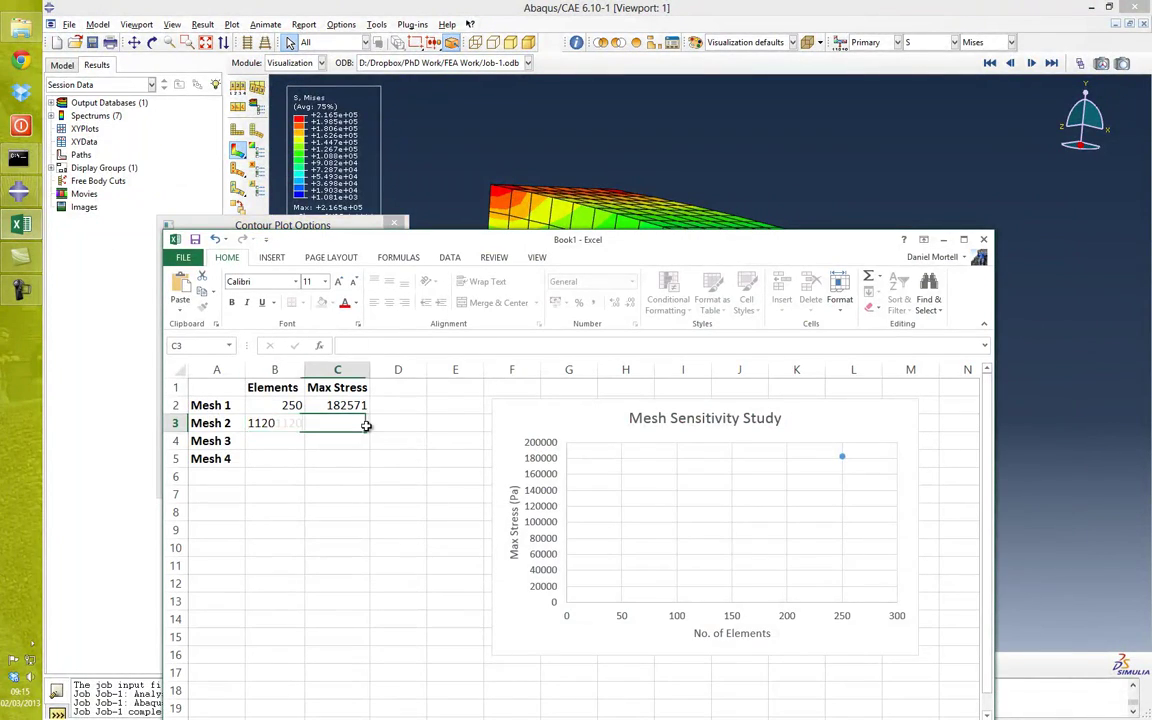
{"action": "type", "text": "216458"}
{"action": "left_click", "coordinate": [391, 491]}
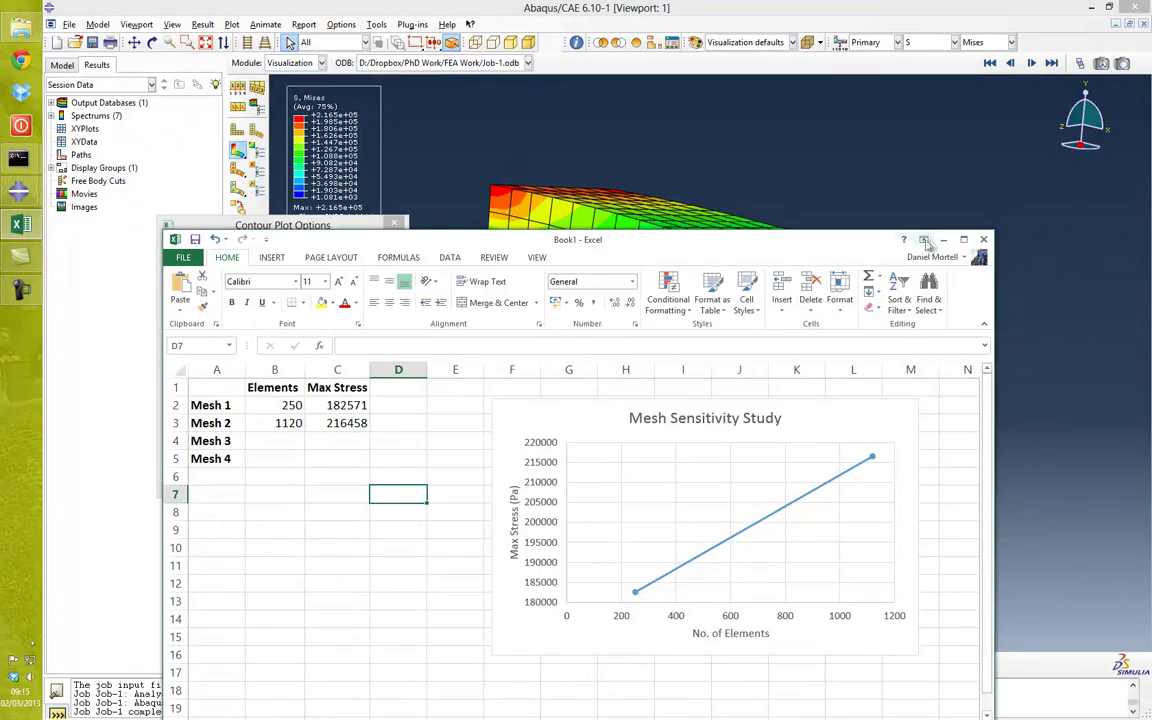
{"action": "left_click", "coordinate": [418, 228]}
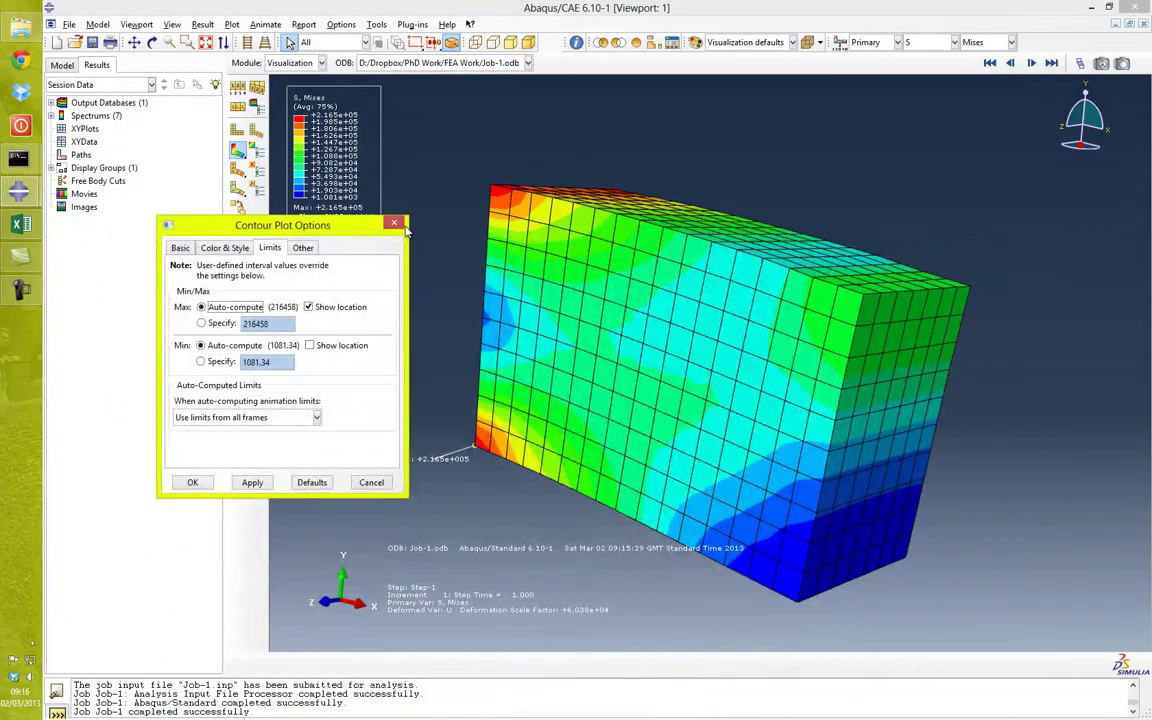
{"action": "left_click", "coordinate": [394, 222]}
Return to the Cube part's mesh and assign global seeds with an approximate size of 2, deleting the invalidated mesh
{"action": "left_click", "coordinate": [300, 64]}
{"action": "left_click", "coordinate": [293, 76]}
{"action": "double_click", "coordinate": [127, 147]}
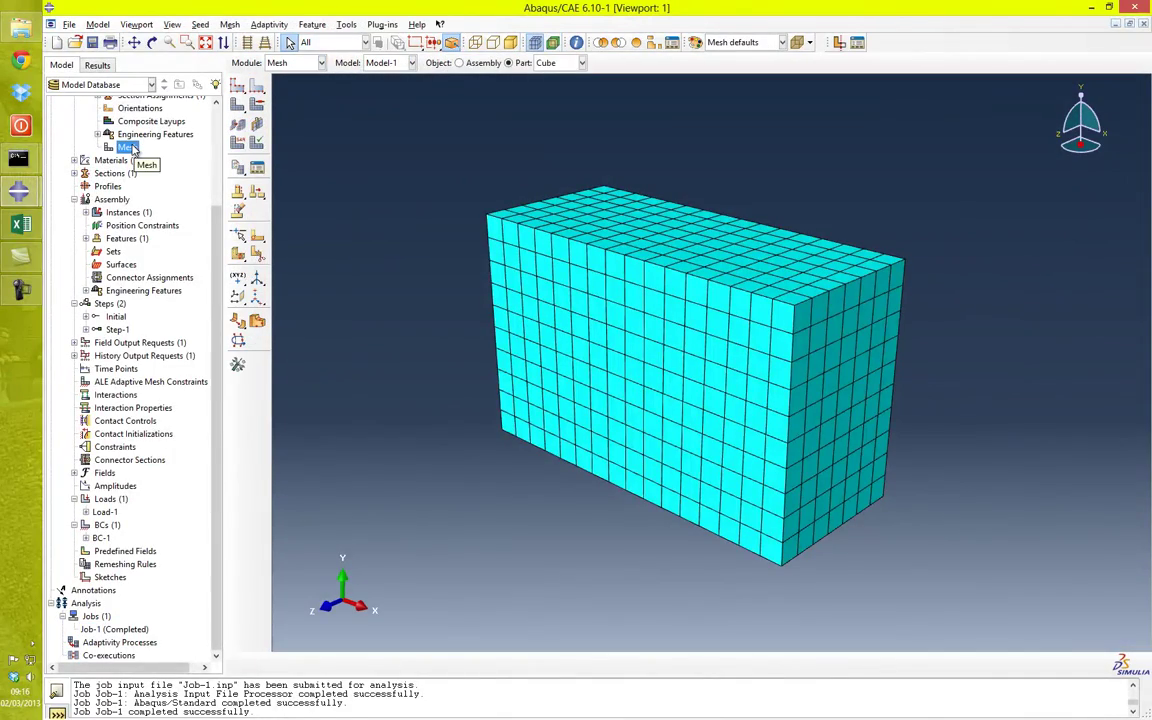
{"action": "left_click", "coordinate": [203, 25]}
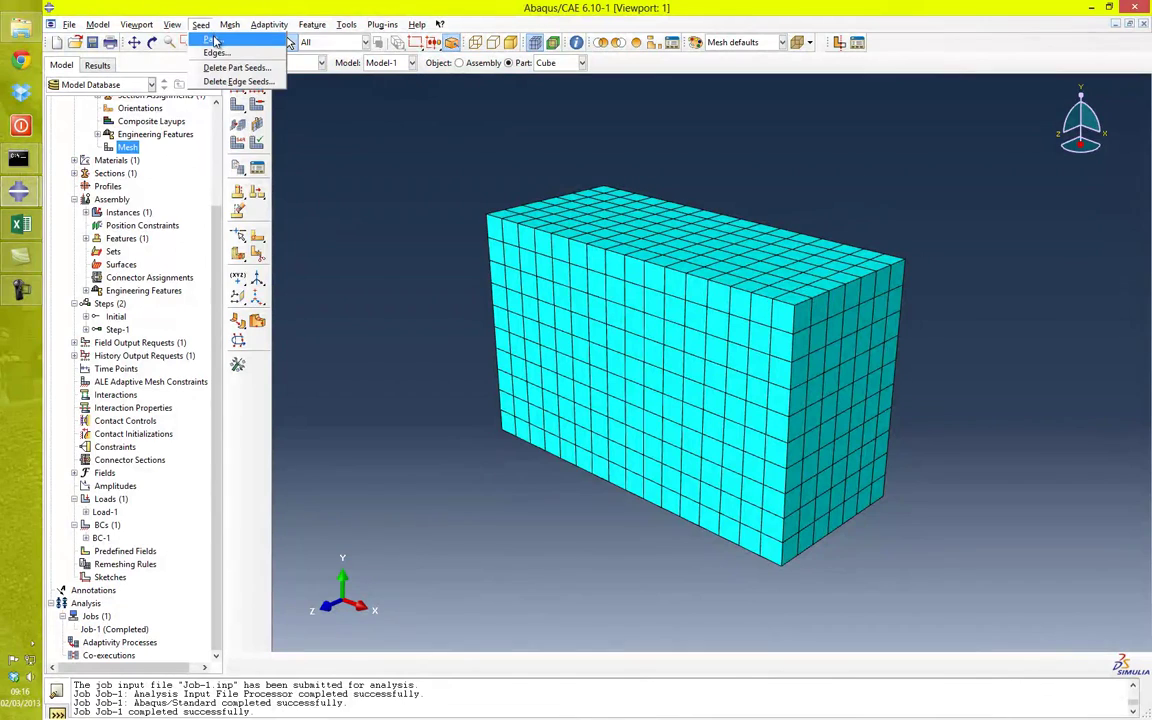
{"action": "left_click", "coordinate": [212, 38]}
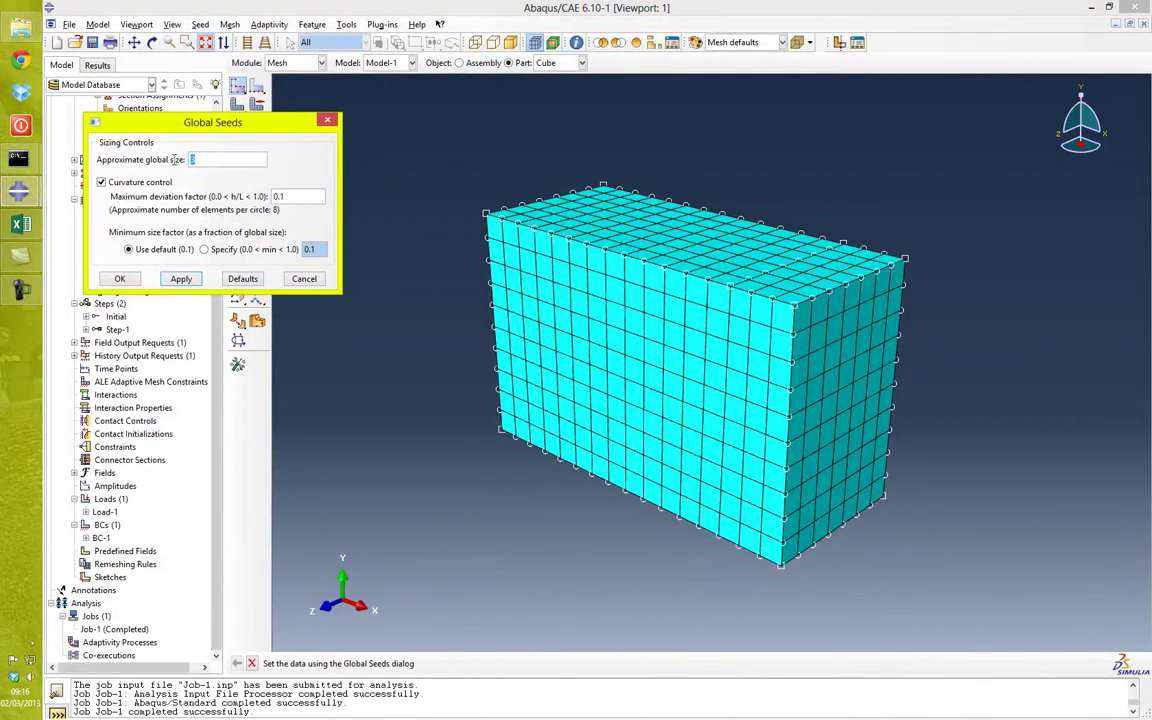
{"action": "type", "text": "2"}
{"action": "left_click", "coordinate": [186, 279]}
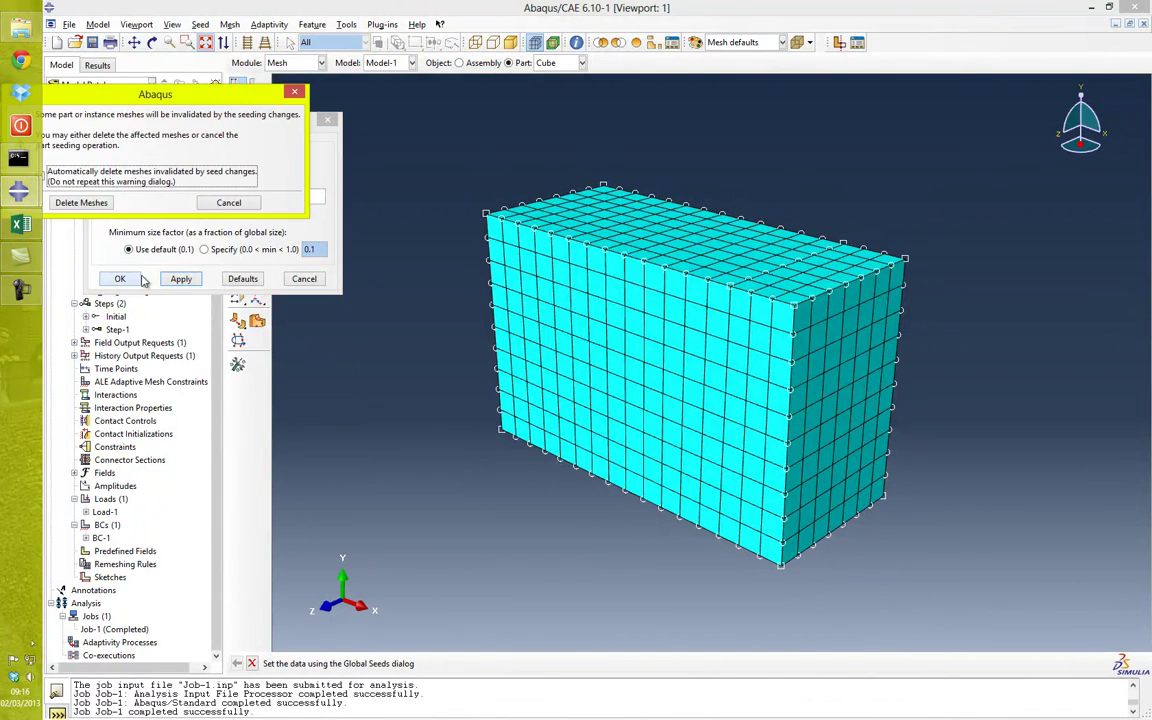
{"action": "left_click", "coordinate": [104, 205]}
{"action": "left_click", "coordinate": [120, 279]}
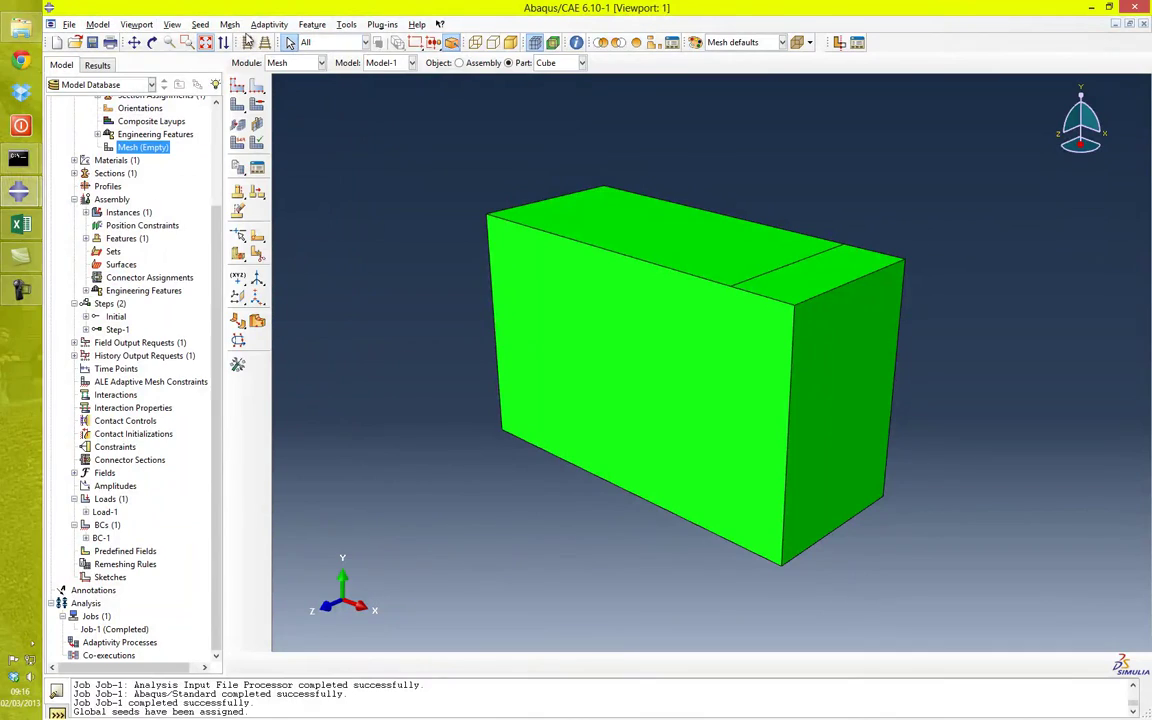
Mesh the Cube part with the new seeds
{"action": "left_click", "coordinate": [229, 24]}
{"action": "left_click", "coordinate": [240, 79]}
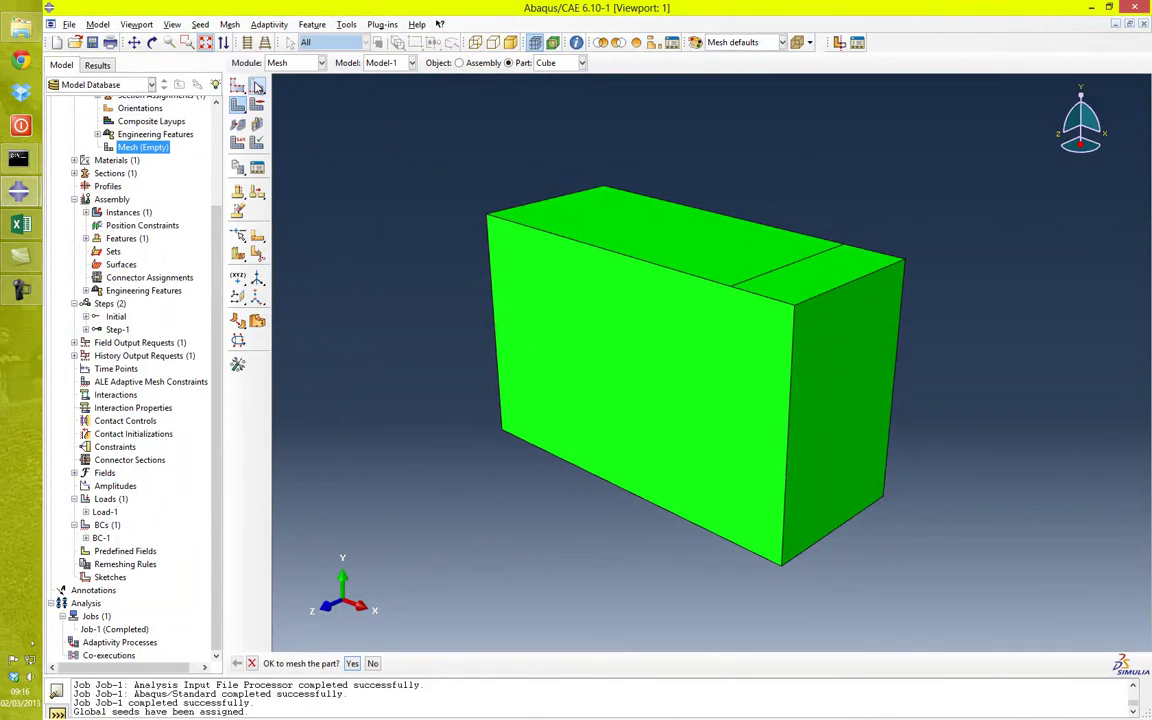
{"action": "middle_click", "coordinate": [373, 280]}
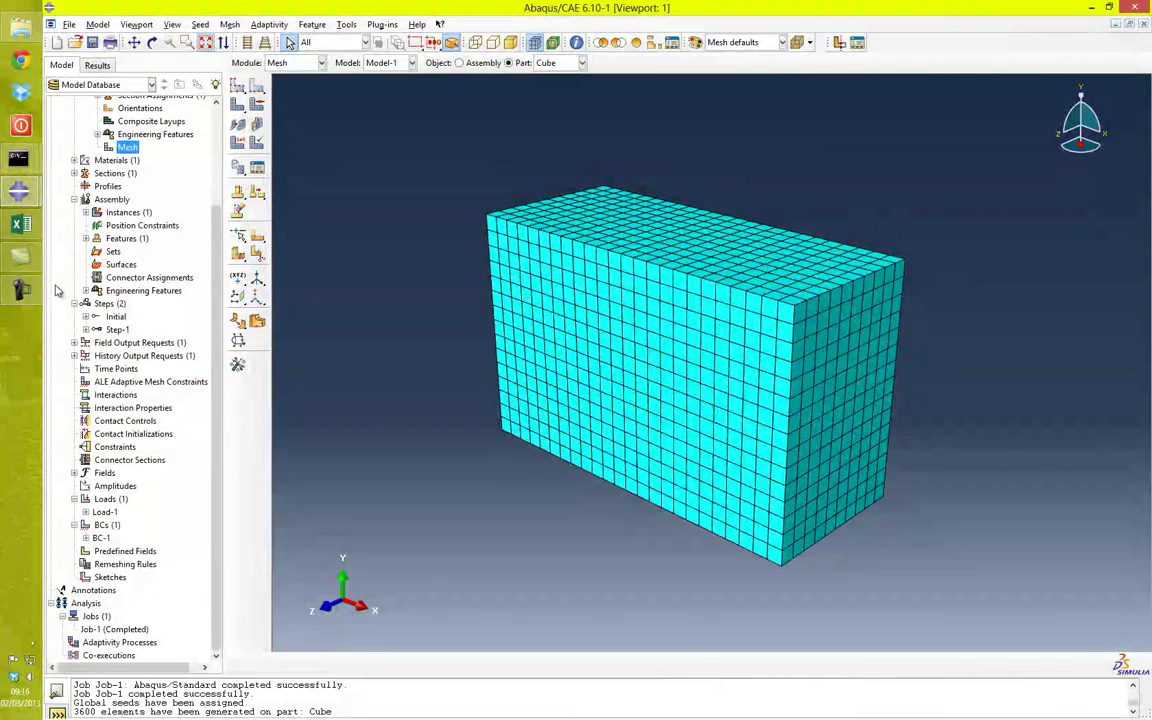
Enter 3600 as the Mesh 3 element count in cell B4 of the Excel workbook, then return to Abaqus/CAE
{"action": "left_click", "coordinate": [21, 226]}
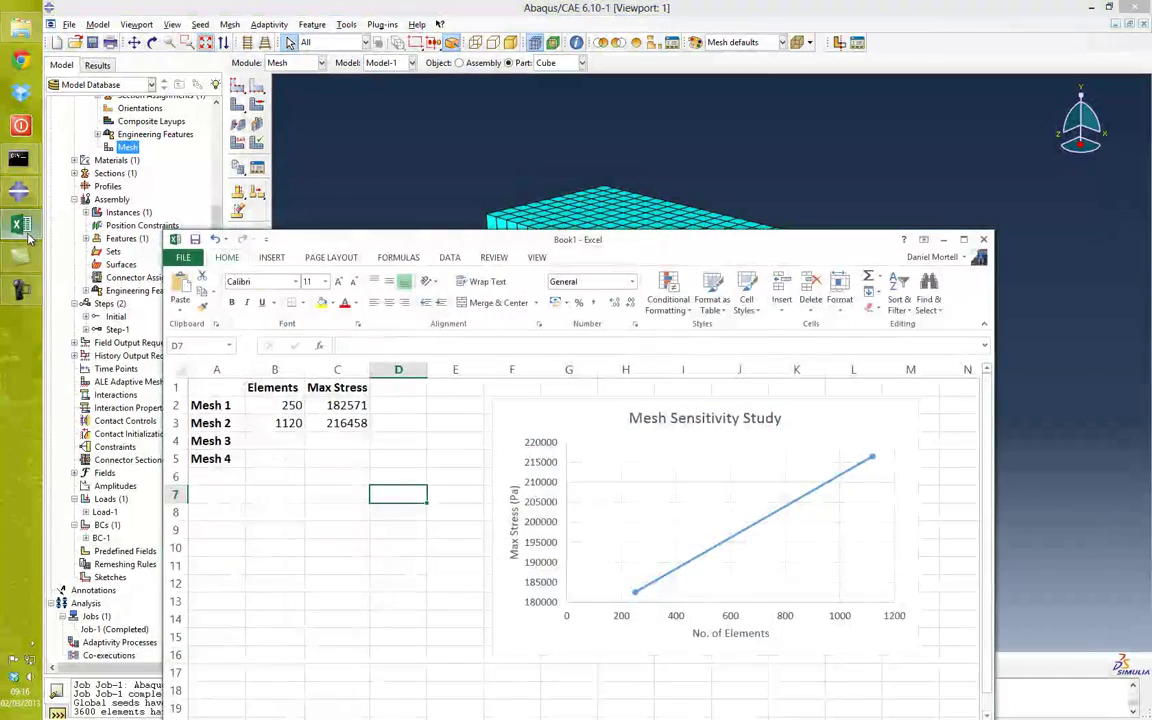
{"action": "left_click", "coordinate": [274, 441]}
{"action": "type", "text": "3600"}
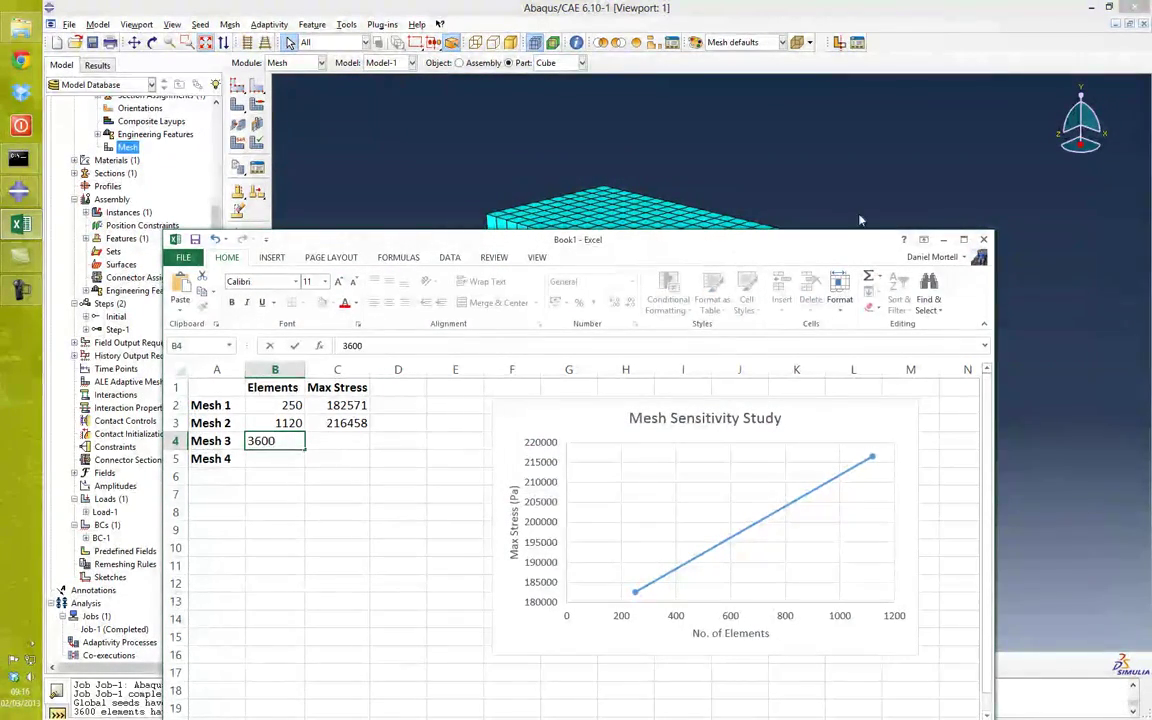
{"action": "left_click", "coordinate": [883, 7]}
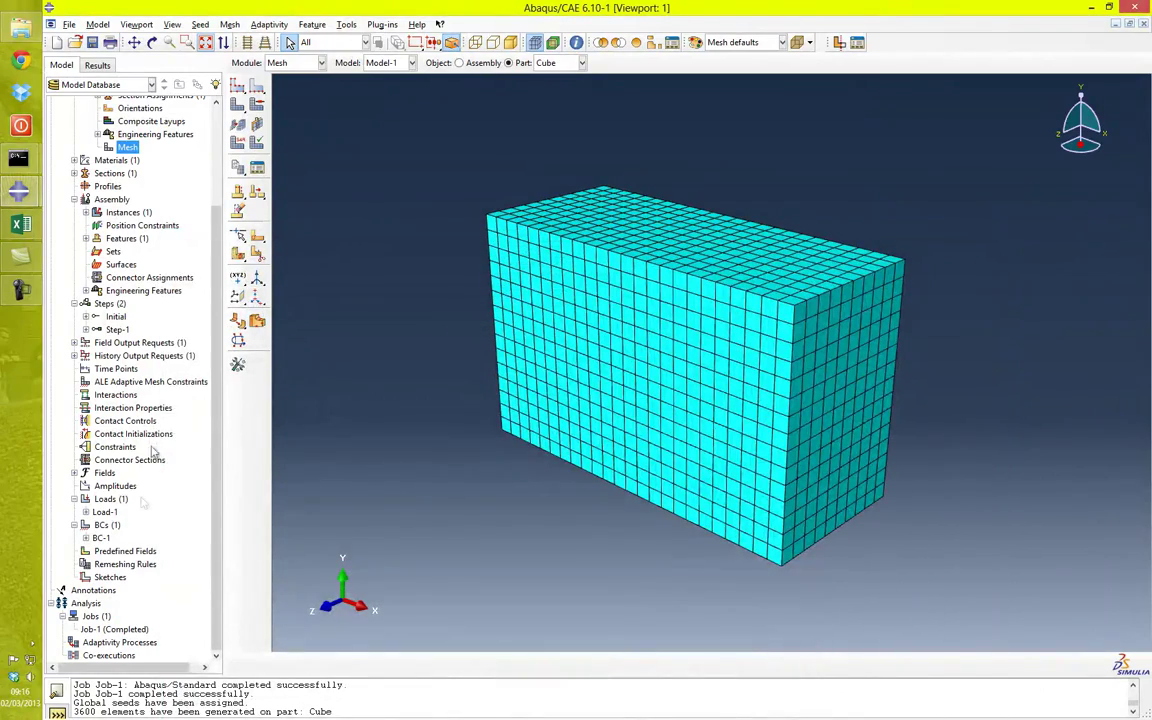
Submit Job-1 again for the Mesh 3 analysis, overwriting the existing job files
{"action": "right_click", "coordinate": [127, 631]}
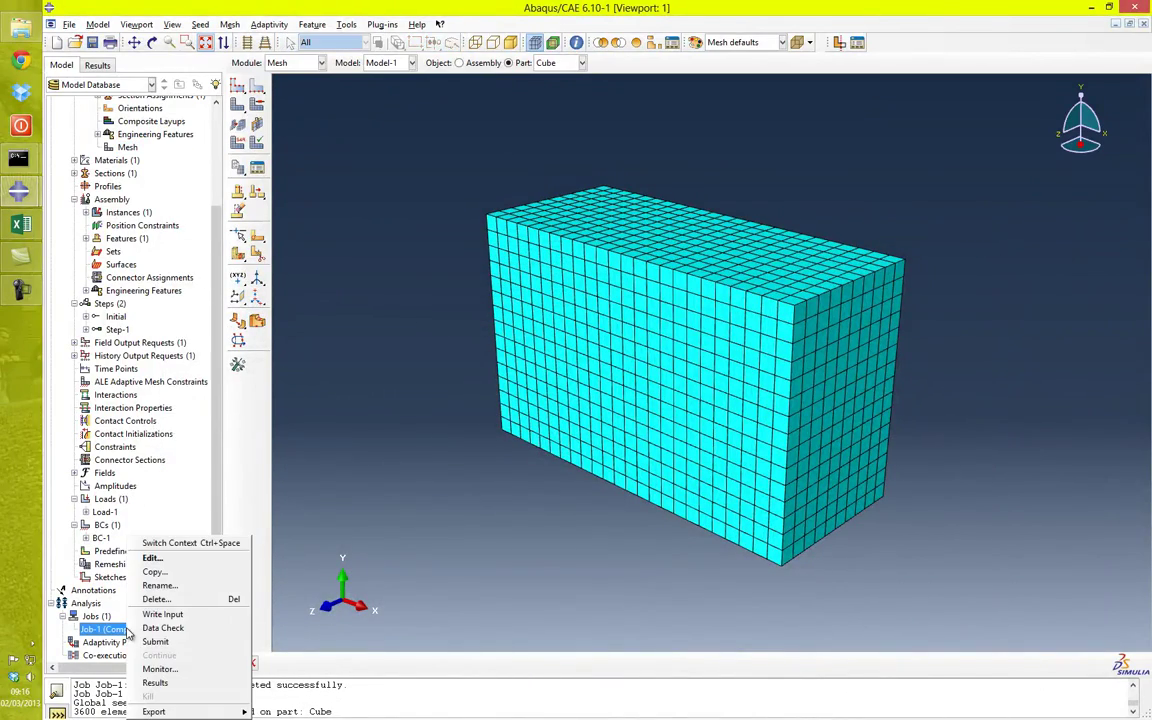
{"action": "left_click", "coordinate": [201, 646]}
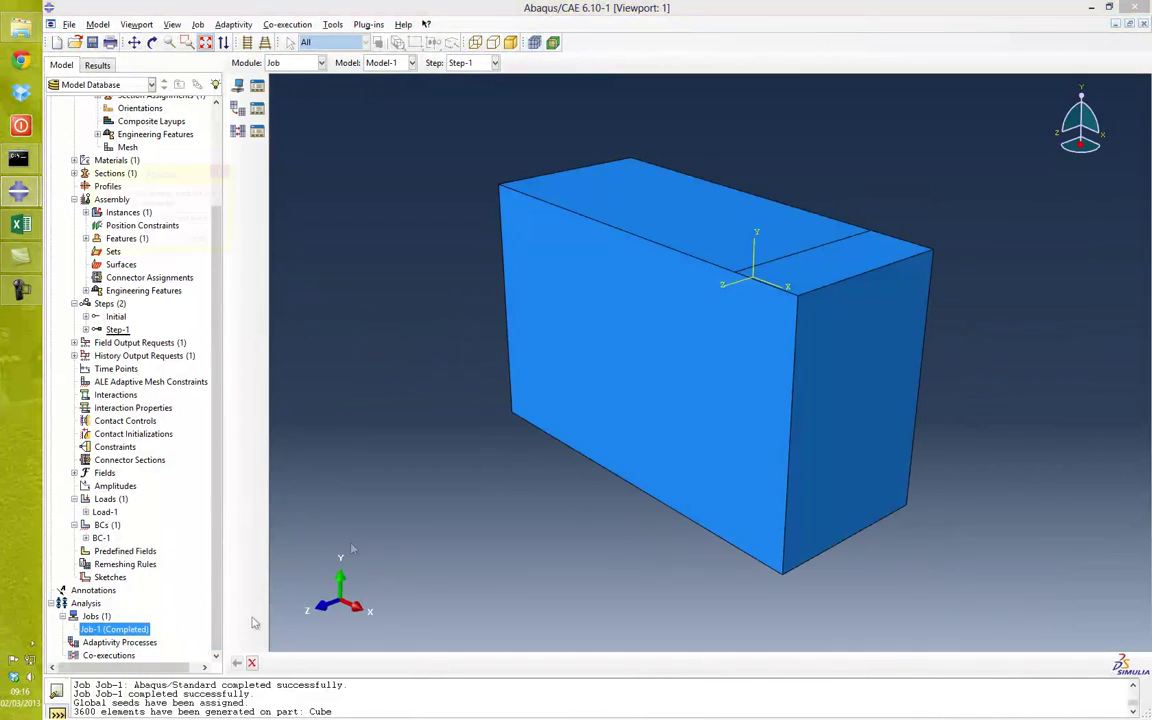
{"action": "left_click", "coordinate": [150, 241]}
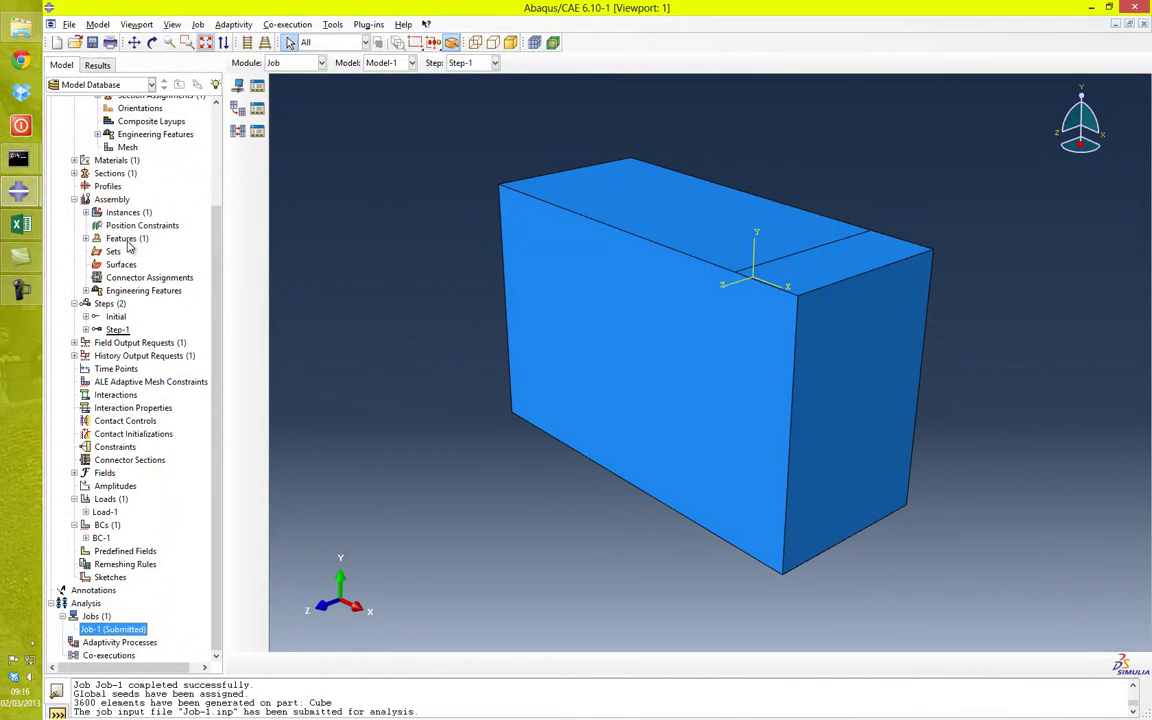
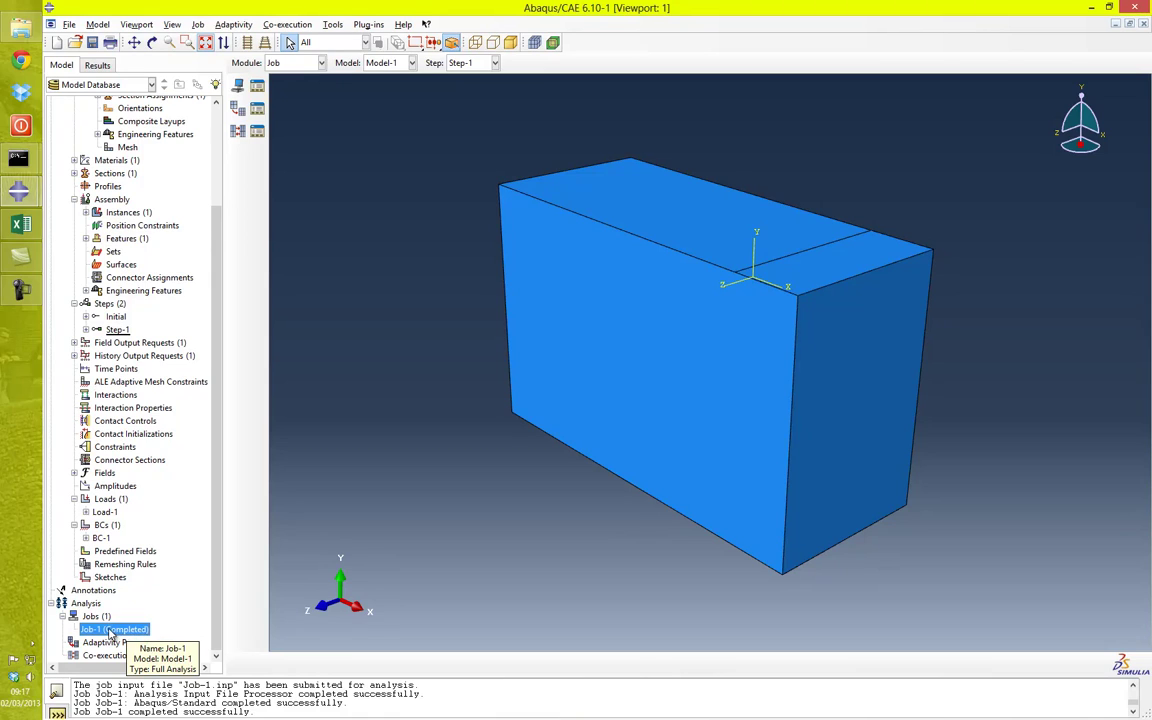
Open the Job-1 results for Mesh 3 and plot the Mises stress contours on the deformed block
{"action": "right_click", "coordinate": [111, 630]}
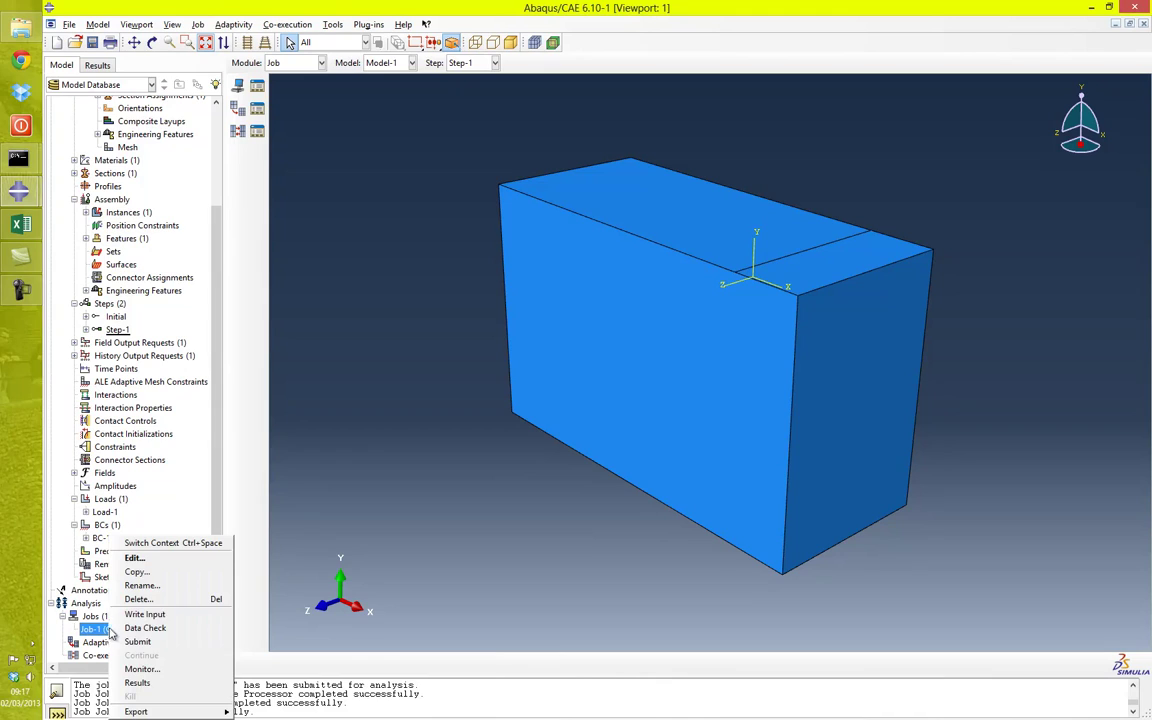
{"action": "left_click", "coordinate": [138, 682]}
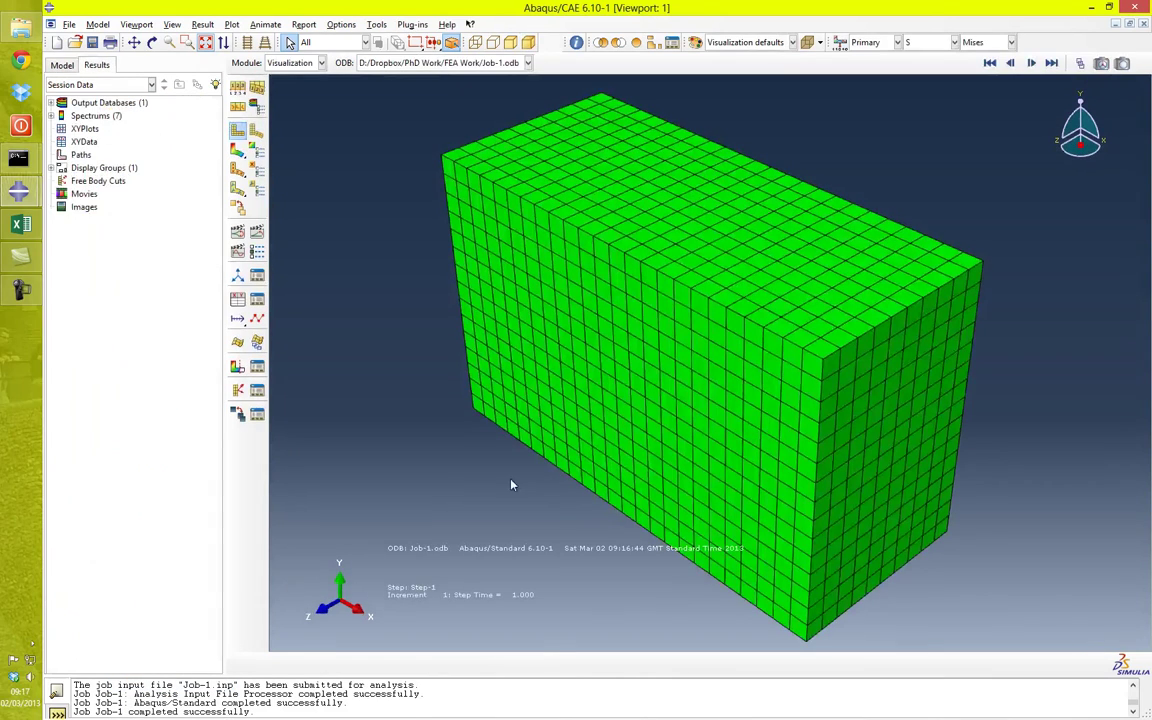
{"action": "left_click", "coordinate": [238, 152]}
{"action": "left_click_drag", "start_coordinate": [591, 322], "coordinate": [480, 380], "text": "ctrl+alt"}
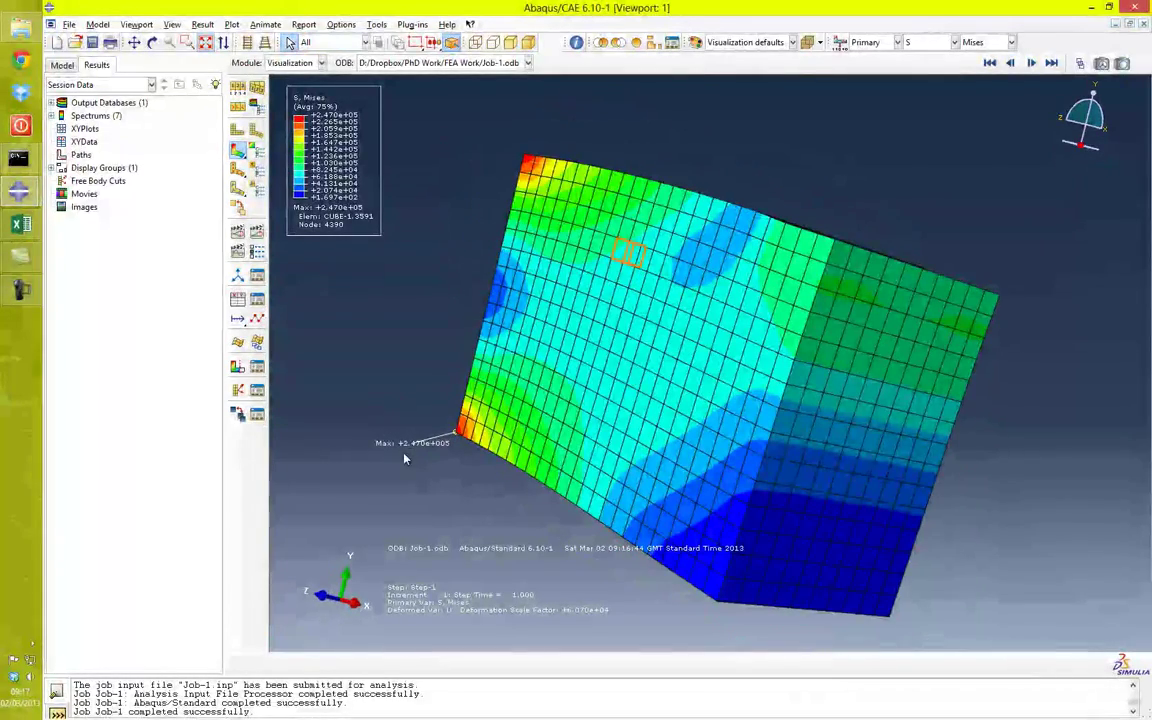
Reopen the contour plot options to read the auto-computed maximum stress for Mesh 3
{"action": "left_click", "coordinate": [256, 153]}
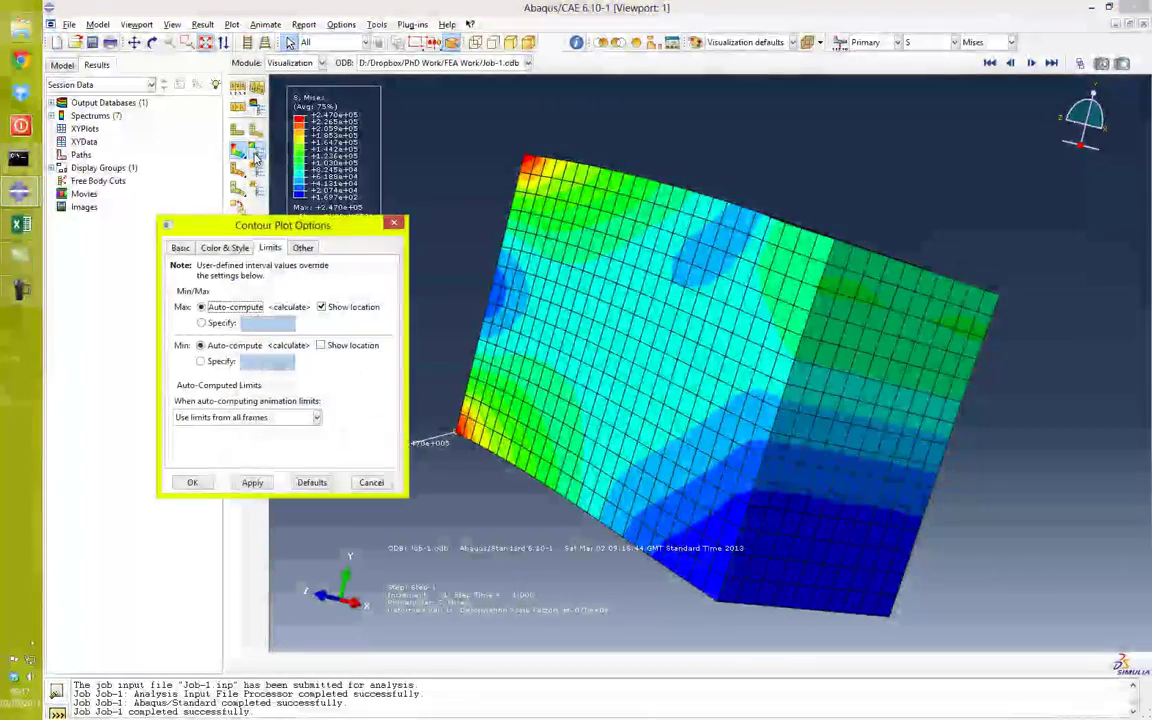
{"action": "left_click", "coordinate": [394, 223]}
{"action": "left_click", "coordinate": [258, 154]}
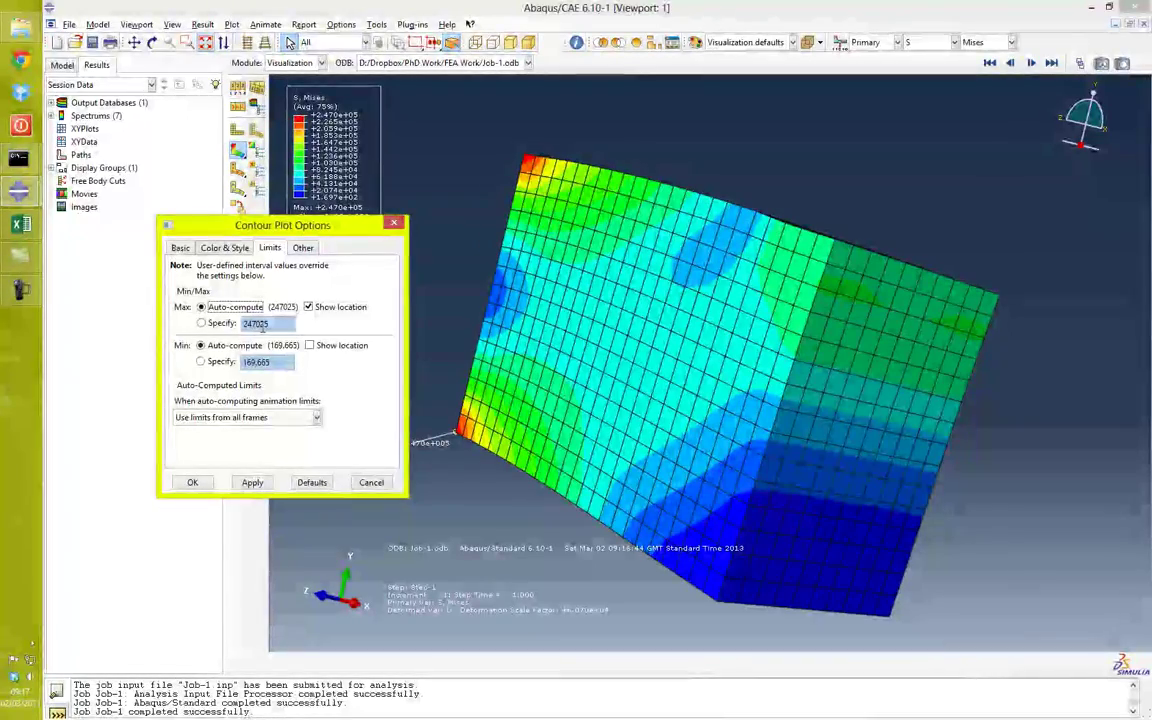
Switch to Excel and enter 247025 as the Mesh 3 maximum stress in cell C4
{"action": "left_click", "coordinate": [19, 224]}
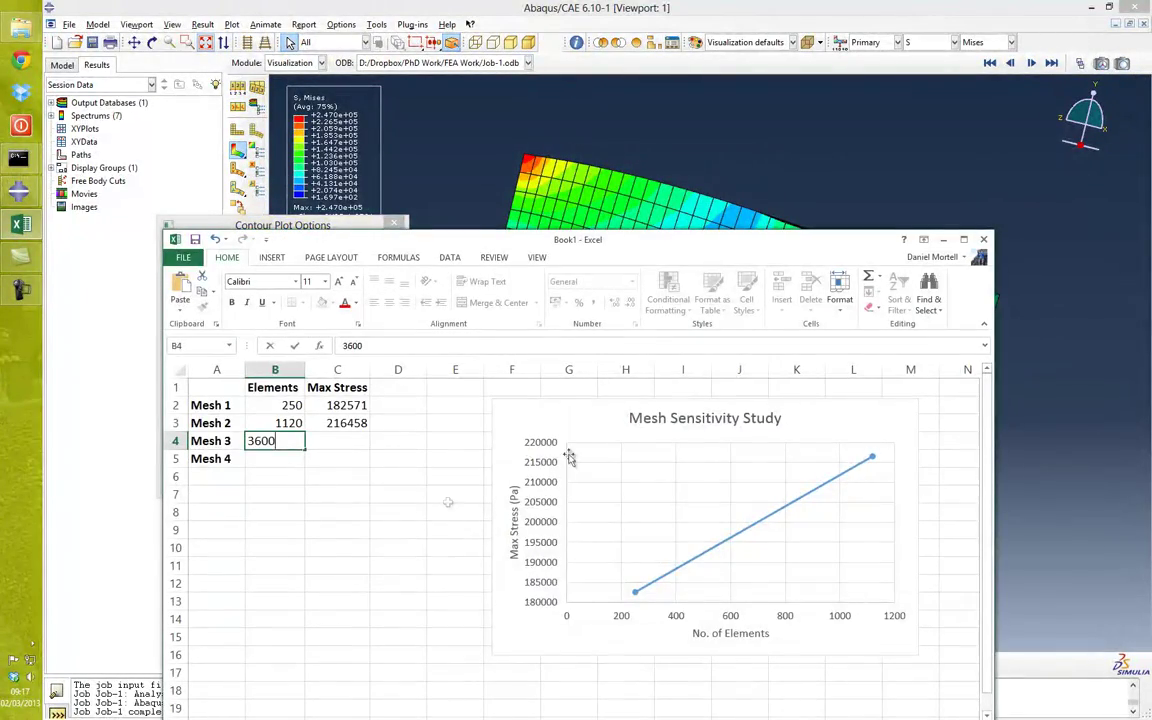
{"action": "left_click", "coordinate": [351, 440]}
{"action": "type", "text": "247025"}
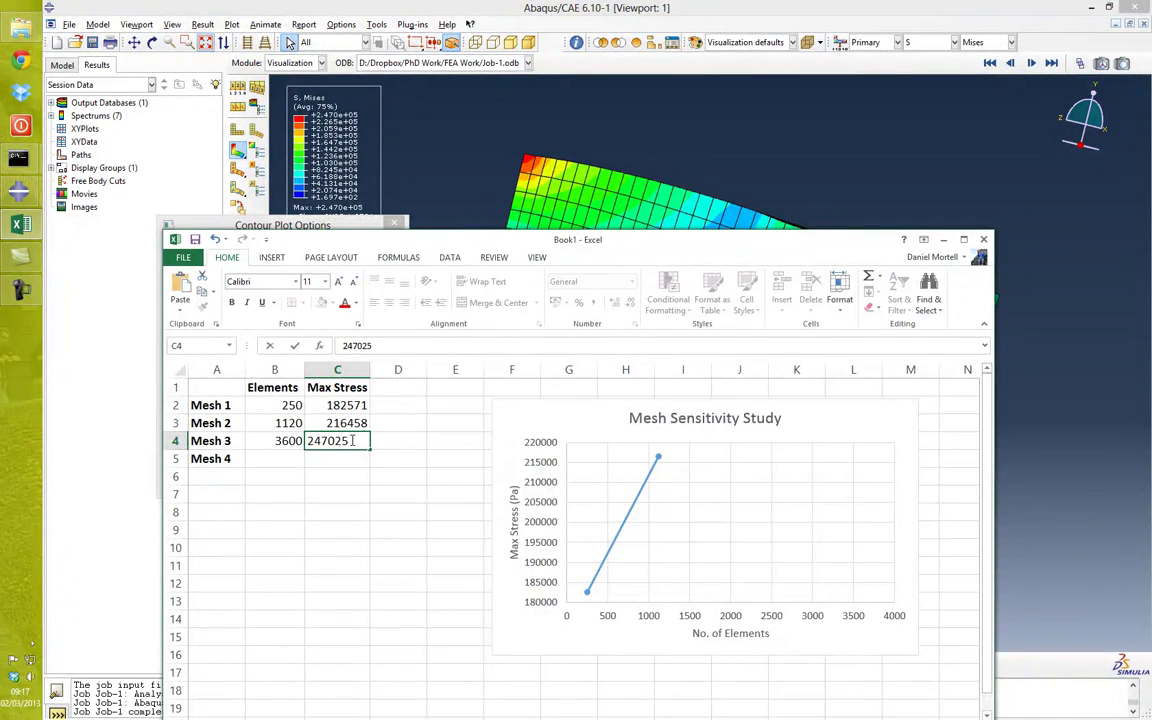
{"action": "key", "text": "Return"}
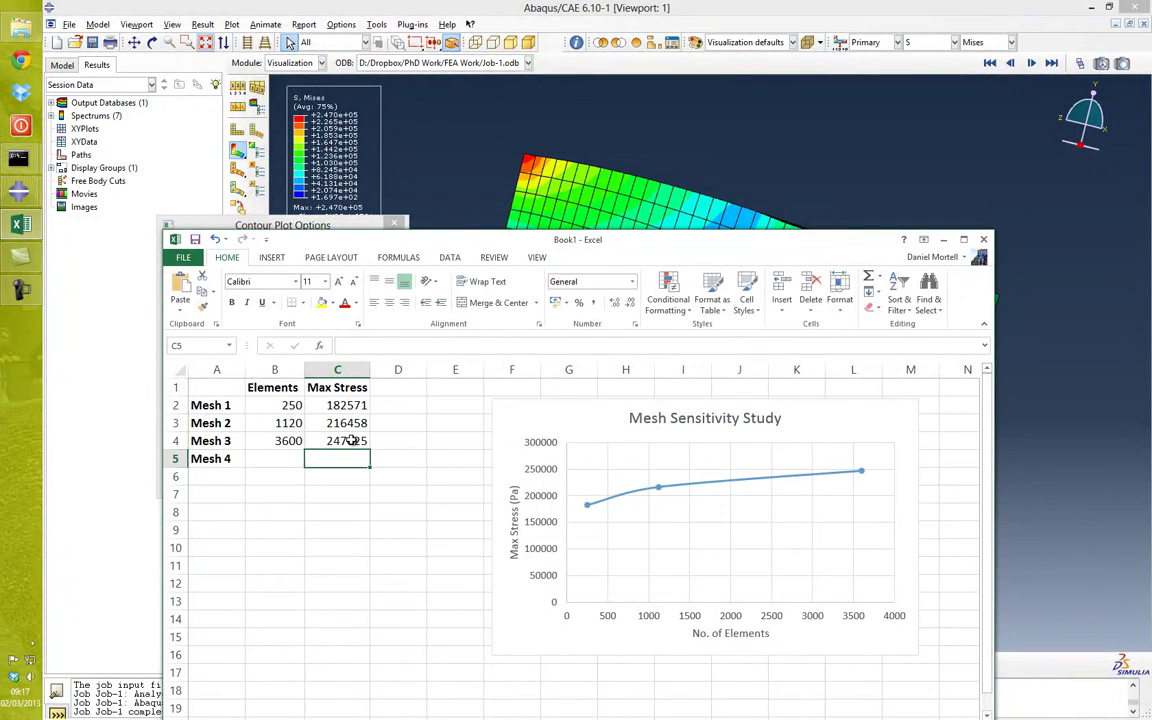
{"action": "key", "text": "Left"}
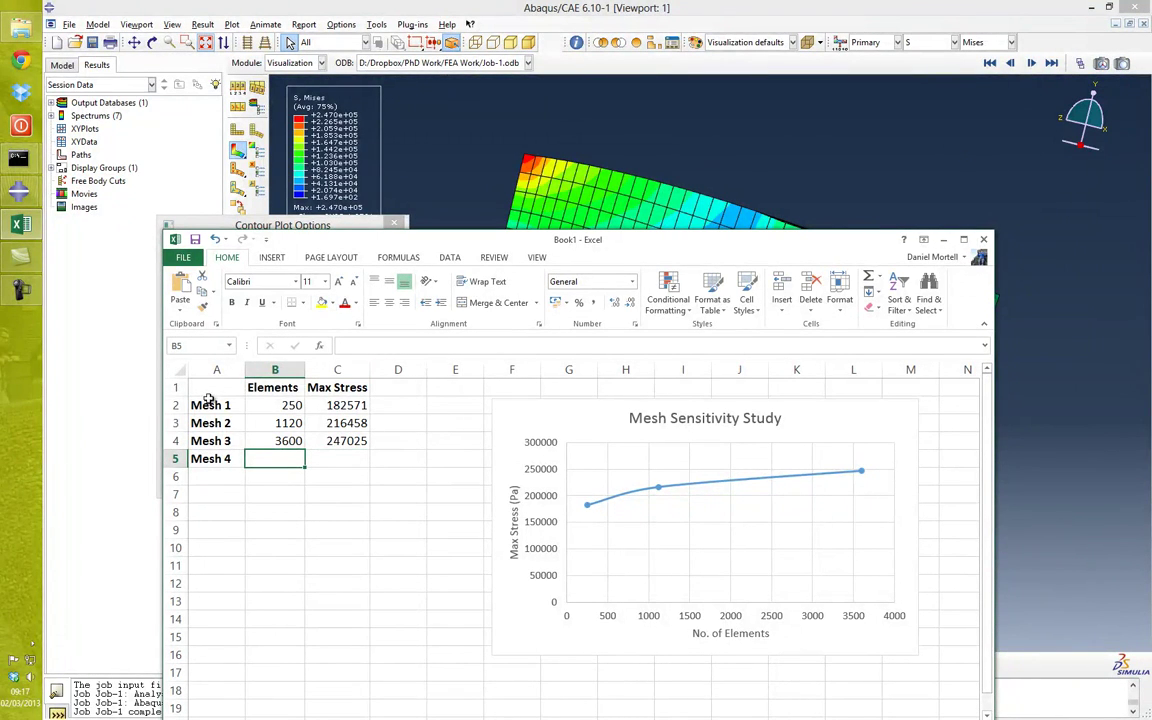
Insert blank cells above the Mesh 1 row across columns A to C, shifting the existing data down
{"action": "left_click_drag", "start_coordinate": [218, 405], "coordinate": [316, 405]}
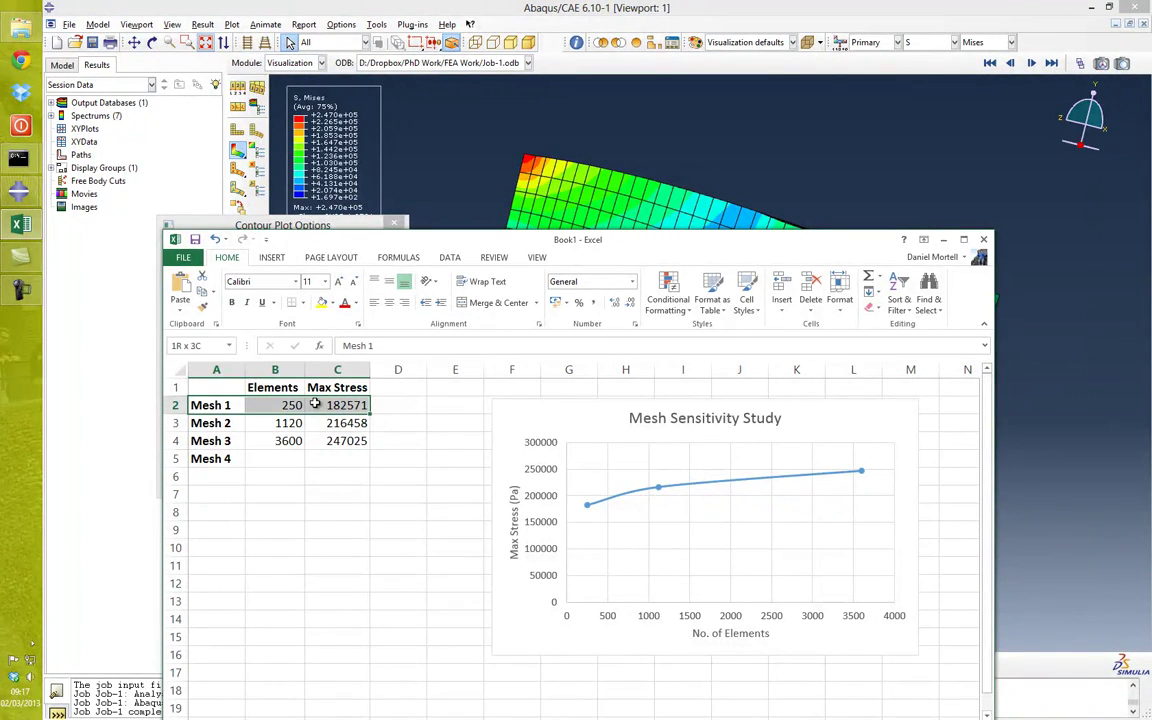
{"action": "right_click", "coordinate": [318, 406]}
{"action": "left_click", "coordinate": [369, 498]}
{"action": "left_click", "coordinate": [342, 537]}
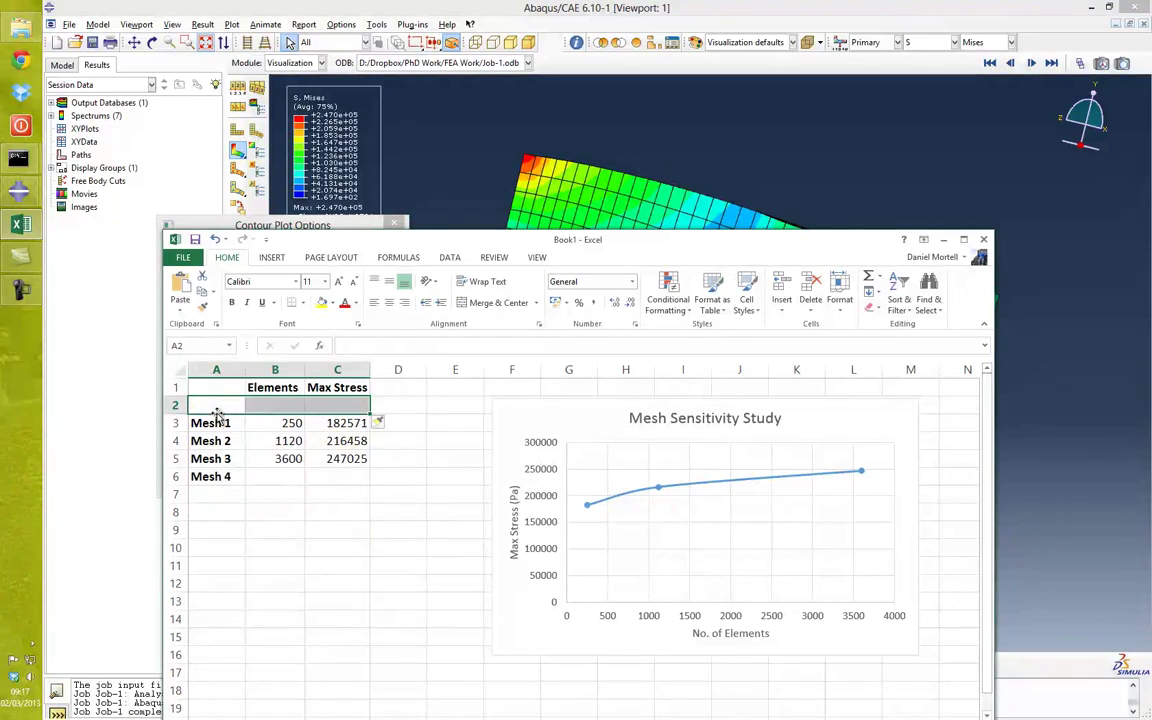
Label cell A2 of the new row "Mesh 0" in bold
{"action": "left_click", "coordinate": [222, 406]}
{"action": "type", "text": "Mesh -"}
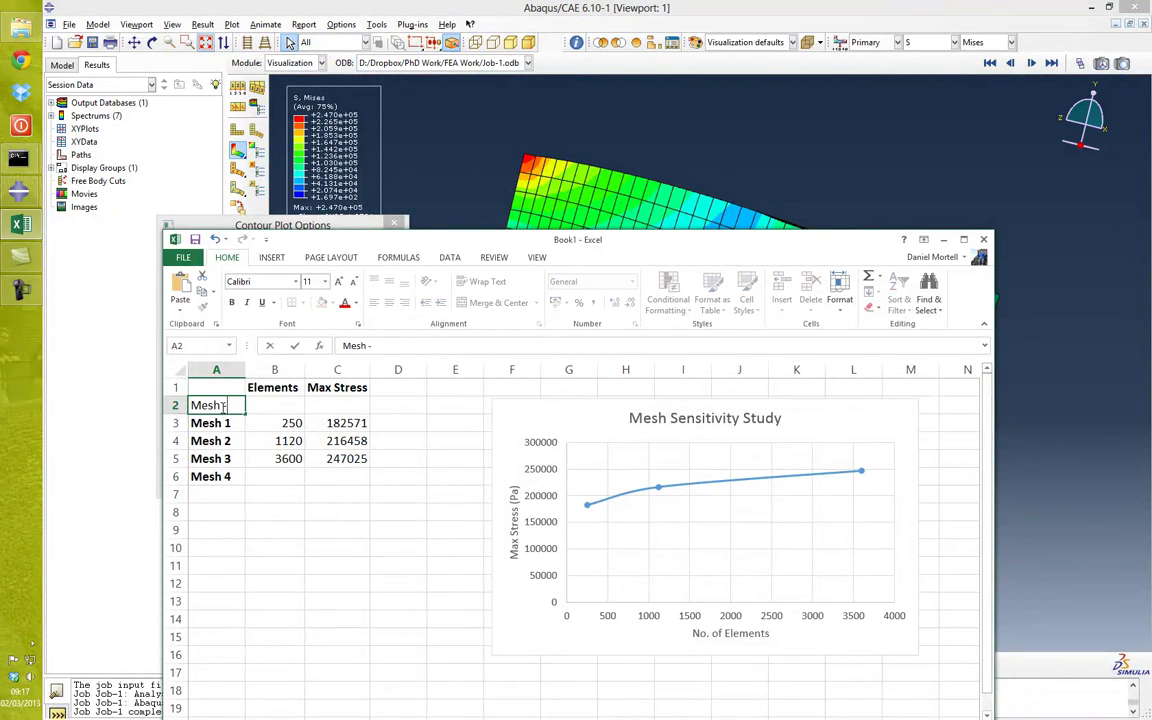
{"action": "left_click_drag", "start_coordinate": [231, 406], "coordinate": [170, 405]}
{"action": "key", "text": "ctrl+b"}
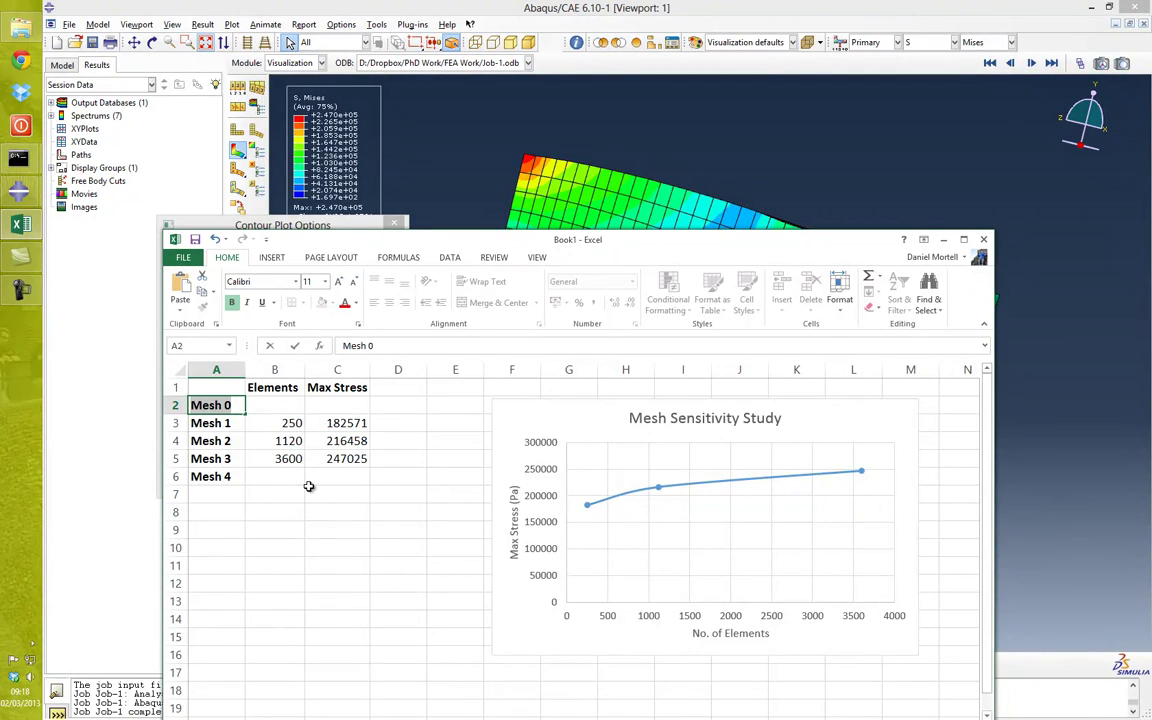
Return to Abaqus/CAE and reseed the Cube part with a coarser global element size, deleting the invalidated mesh
{"action": "left_click", "coordinate": [945, 241]}
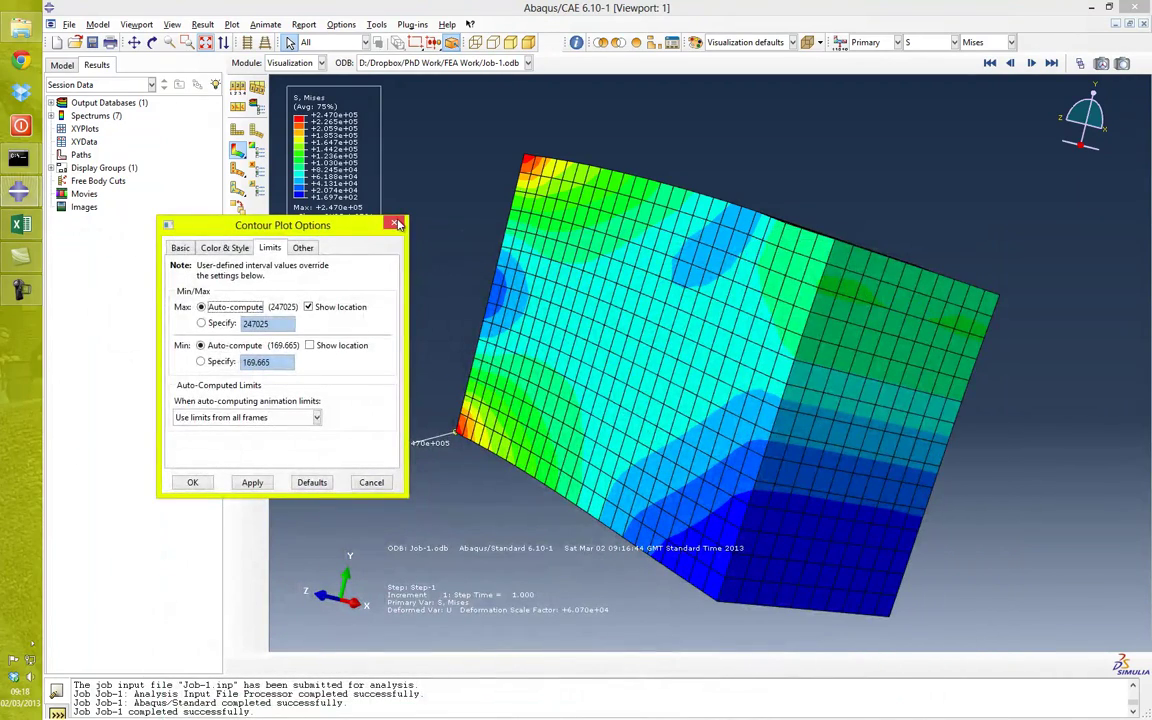
{"action": "left_click", "coordinate": [396, 224]}
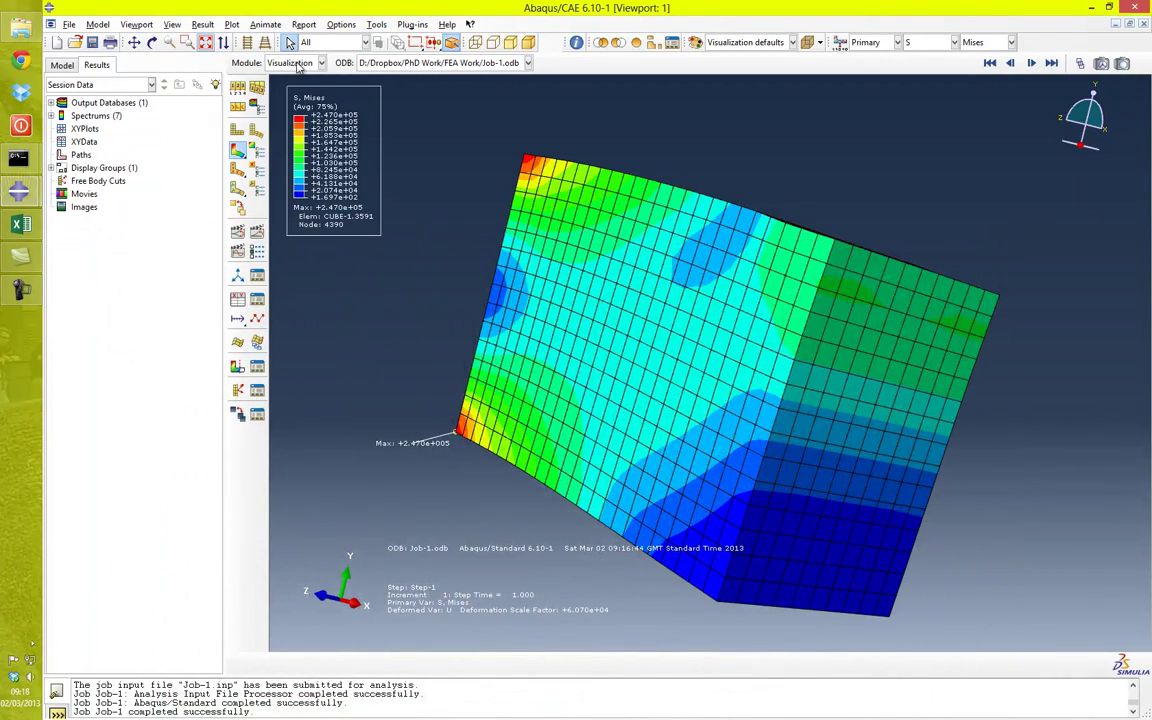
{"action": "left_click", "coordinate": [298, 63]}
{"action": "left_click", "coordinate": [283, 77]}
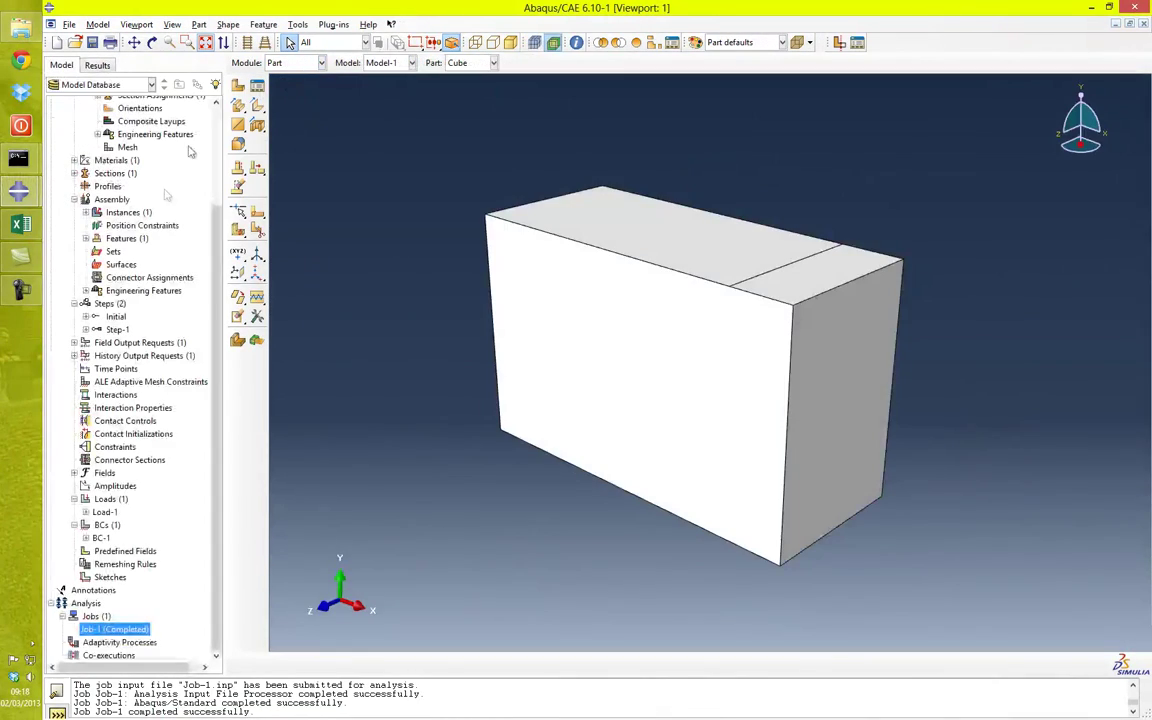
{"action": "double_click", "coordinate": [129, 147]}
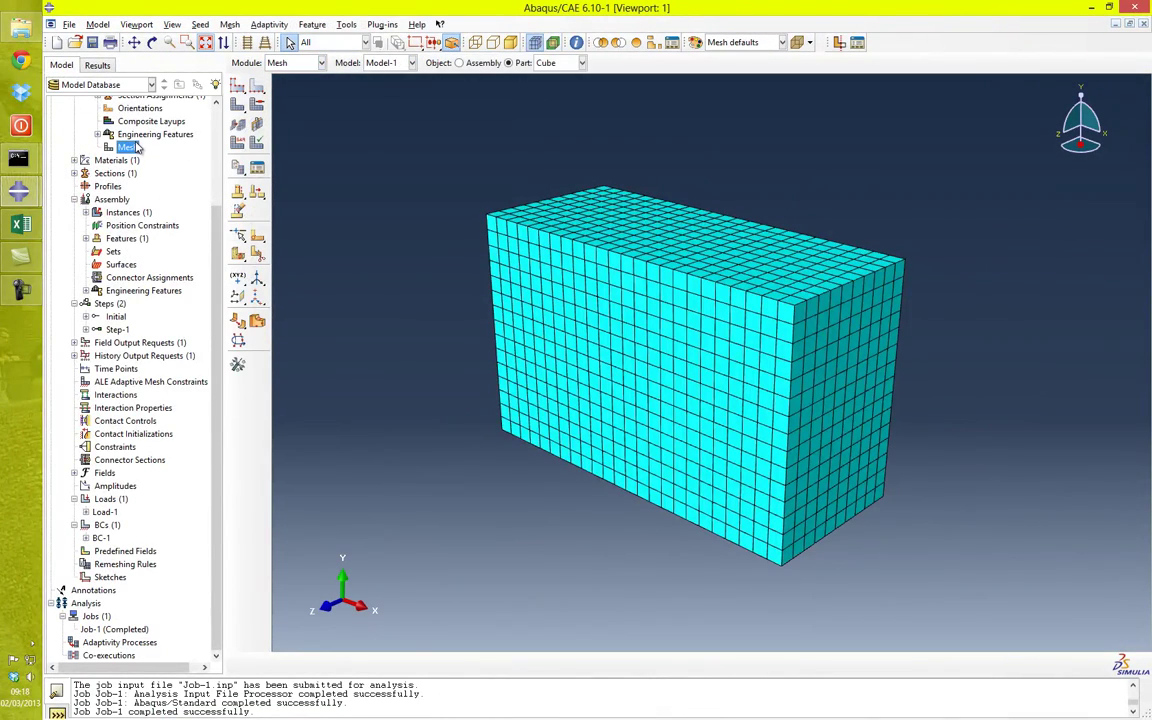
{"action": "left_click", "coordinate": [200, 24]}
{"action": "left_click", "coordinate": [210, 50]}
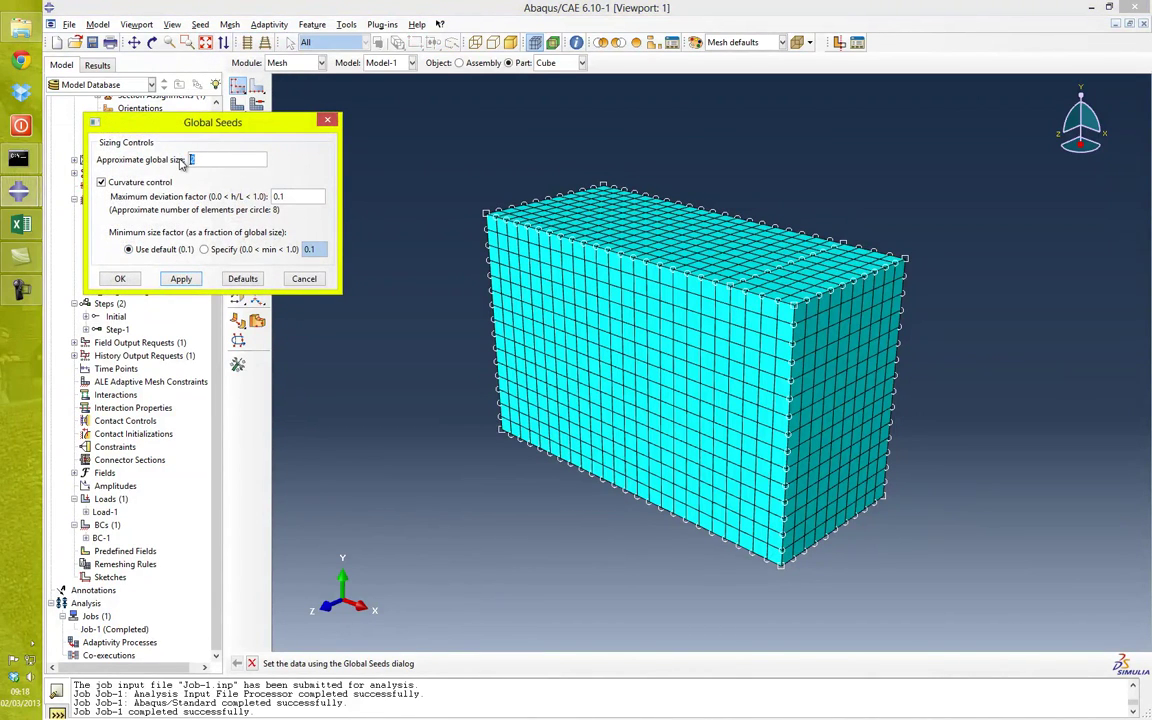
{"action": "left_click", "coordinate": [181, 278]}
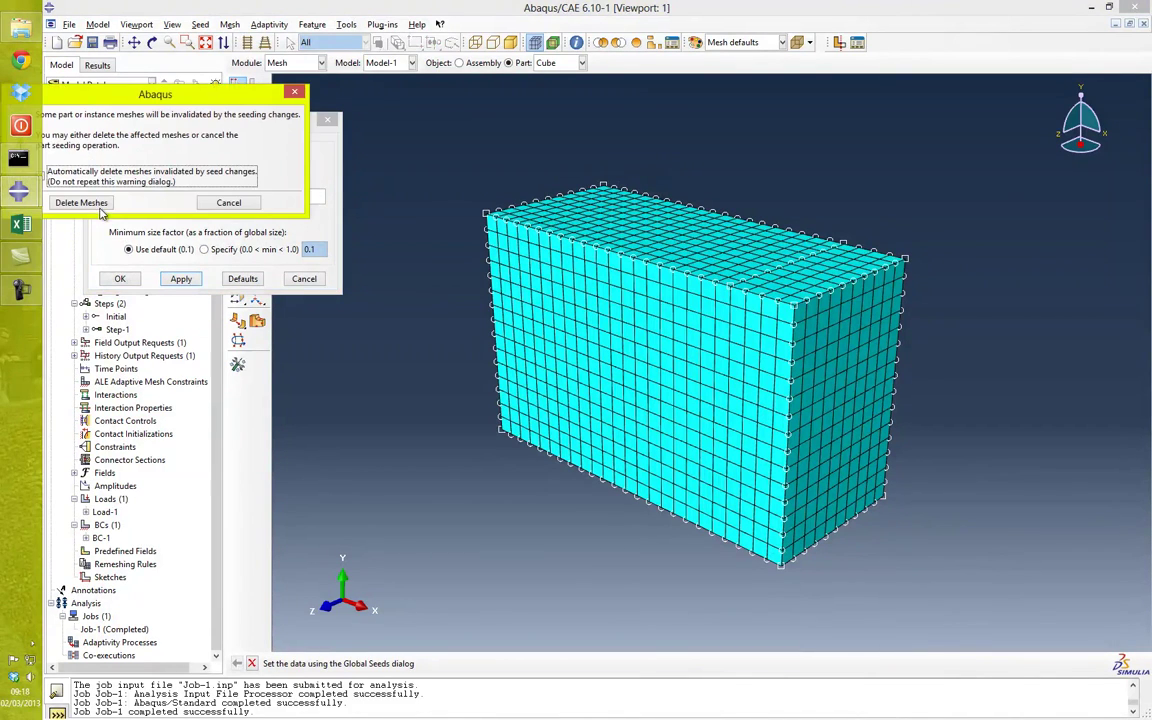
{"action": "left_click", "coordinate": [92, 200]}
{"action": "left_click", "coordinate": [119, 278]}
Mesh the Cube part with the coarser seeds and inspect the resulting mesh
{"action": "left_click", "coordinate": [230, 24]}
{"action": "left_click", "coordinate": [246, 82]}
{"action": "middle_click", "coordinate": [399, 257]}
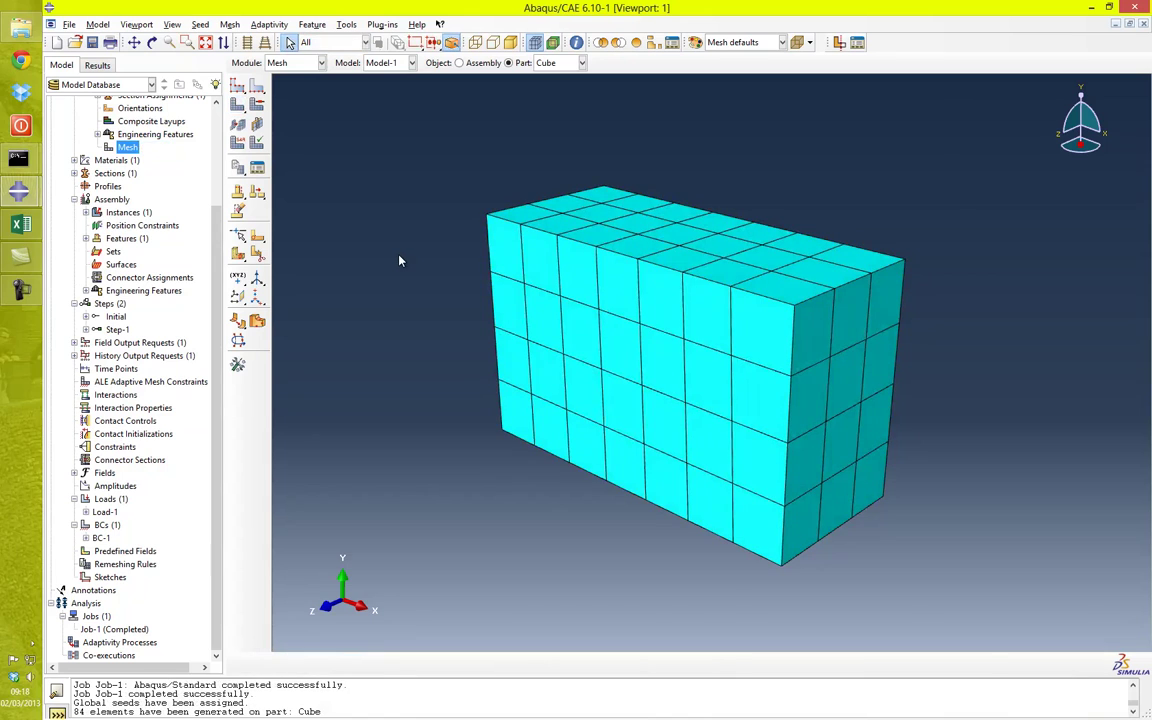
{"action": "mouse_move", "coordinate": [586, 380]}
{"action": "left_mouse_down", "text": "ctrl+alt"}
{"action": "mouse_move", "coordinate": [684, 352]}
{"action": "mouse_move", "coordinate": [586, 362]}
{"action": "left_mouse_up", "text": "ctrl+alt"}
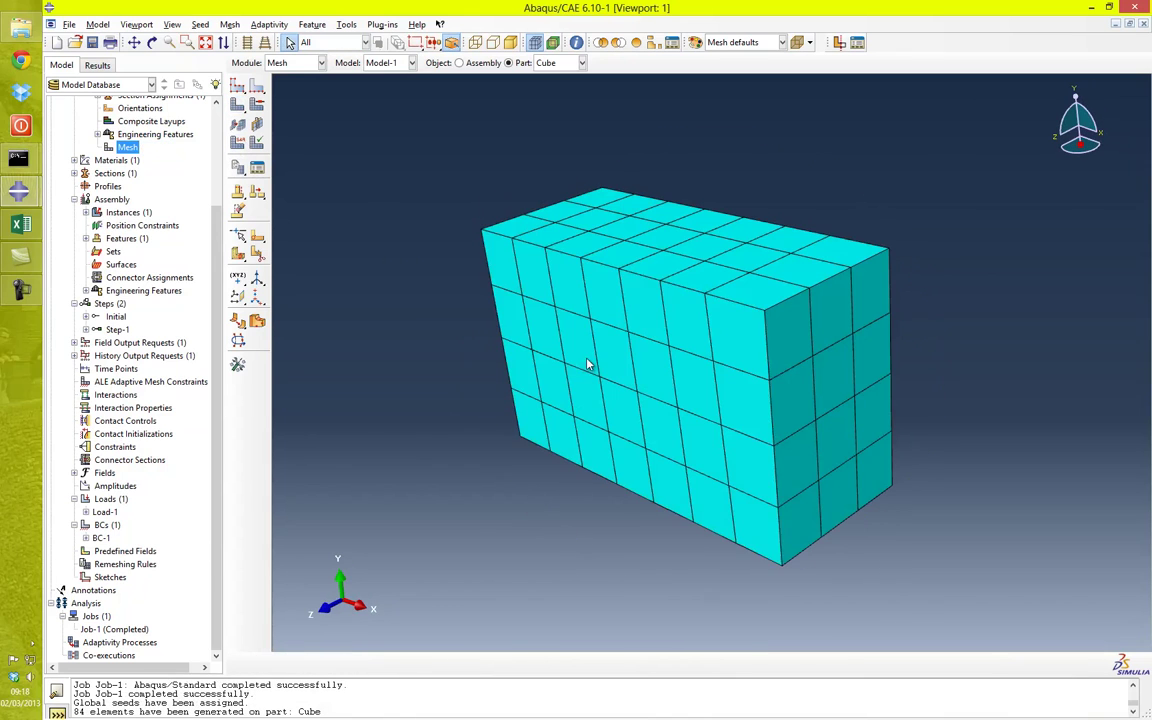
Submit Job-1 again for the coarse Mesh 0 analysis, overwriting the existing job files
{"action": "right_click", "coordinate": [118, 629]}
{"action": "left_click", "coordinate": [146, 641]}
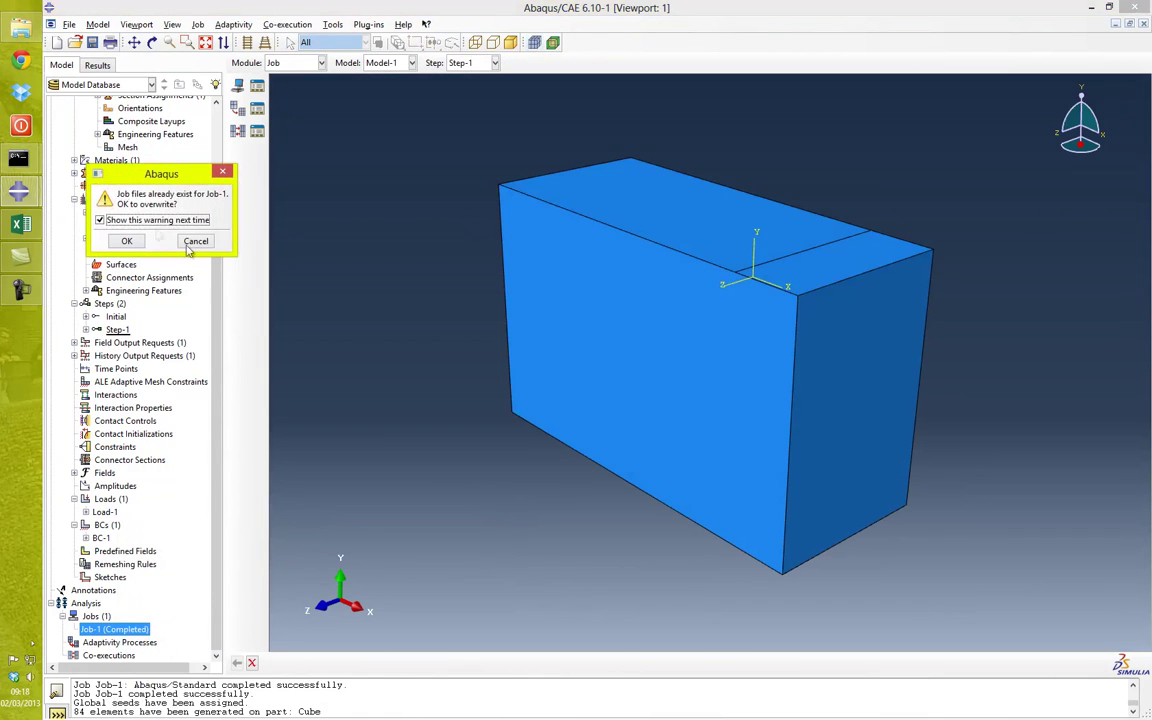
{"action": "left_click", "coordinate": [128, 242]}
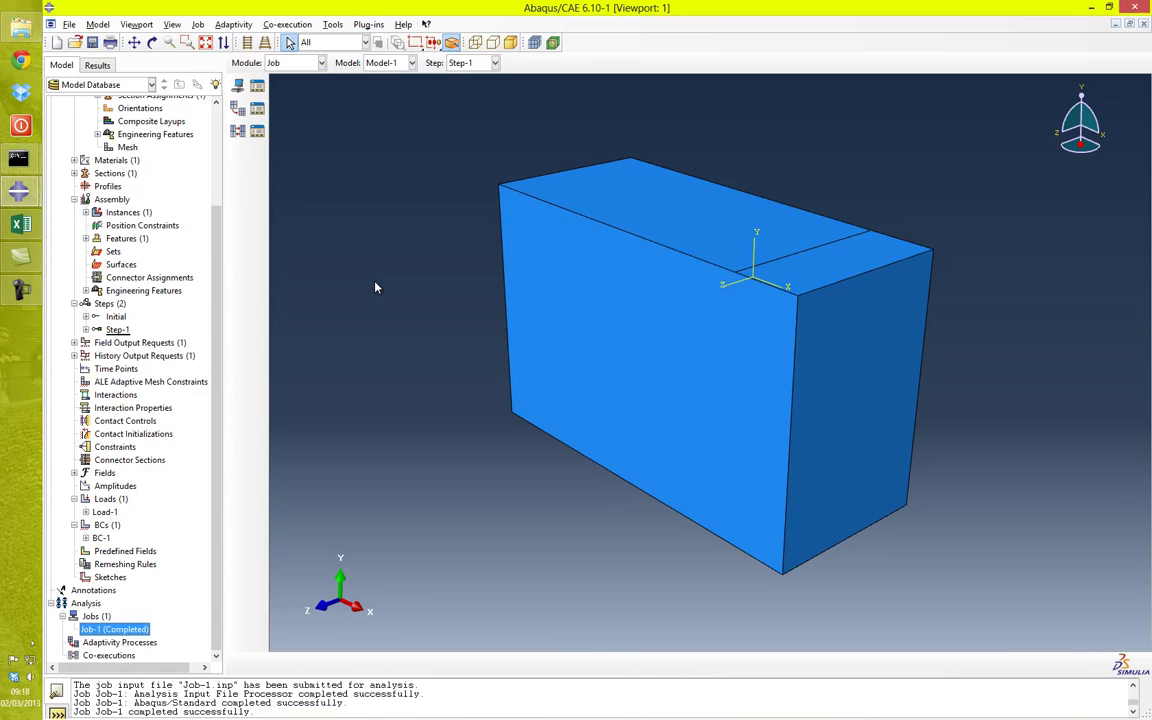
Open the Job-1 results for Mesh 0 and plot the Mises stress contours on the deformed block
{"action": "right_click", "coordinate": [139, 632]}
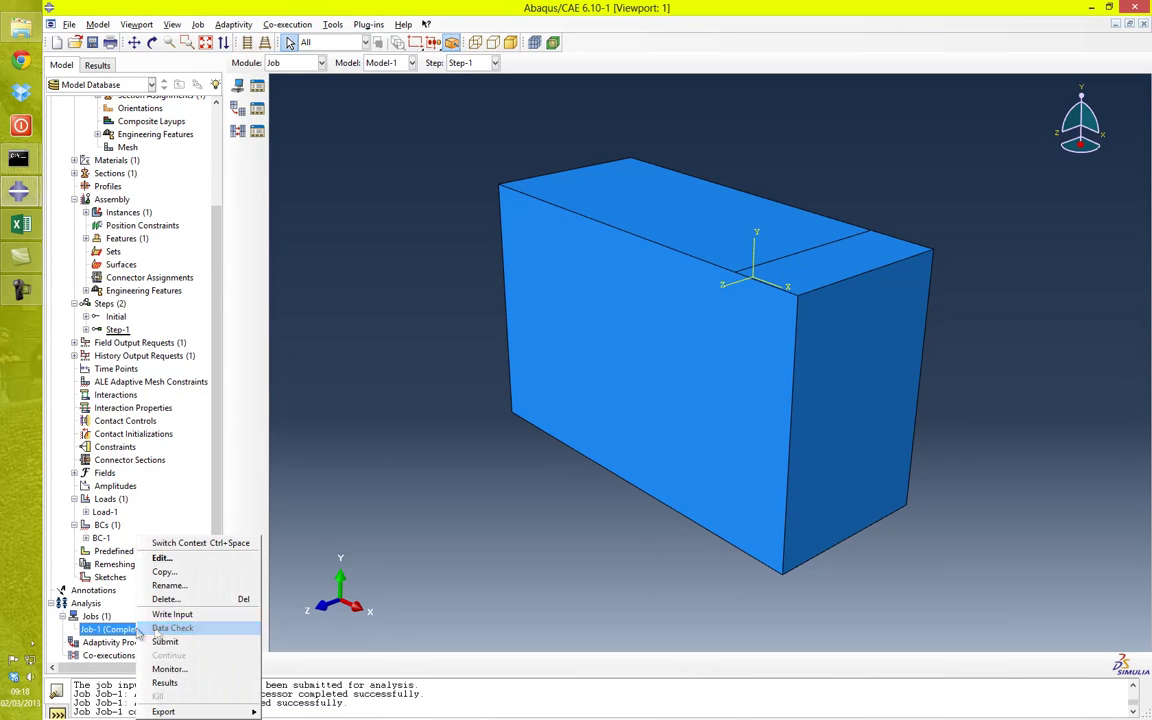
{"action": "left_click", "coordinate": [164, 682]}
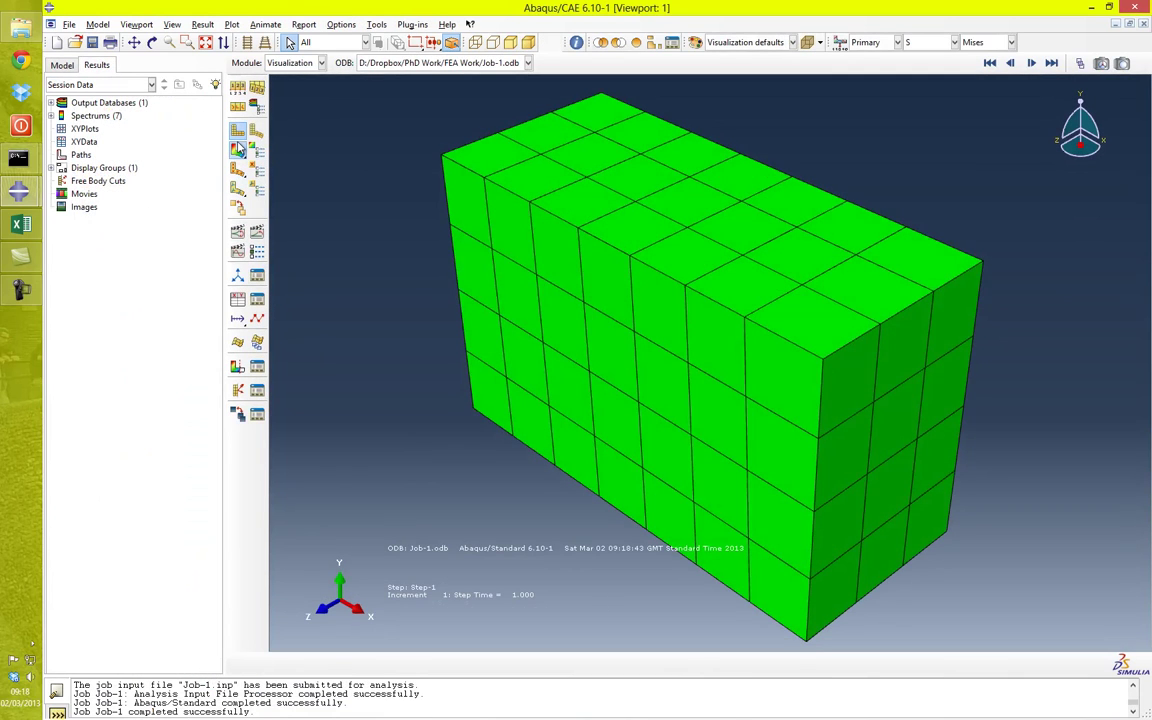
{"action": "left_click", "coordinate": [240, 149]}
{"action": "left_click_drag", "start_coordinate": [607, 350], "coordinate": [686, 288], "text": "ctrl+alt"}
{"action": "left_click_drag", "start_coordinate": [750, 327], "coordinate": [786, 288], "text": "ctrl+alt"}
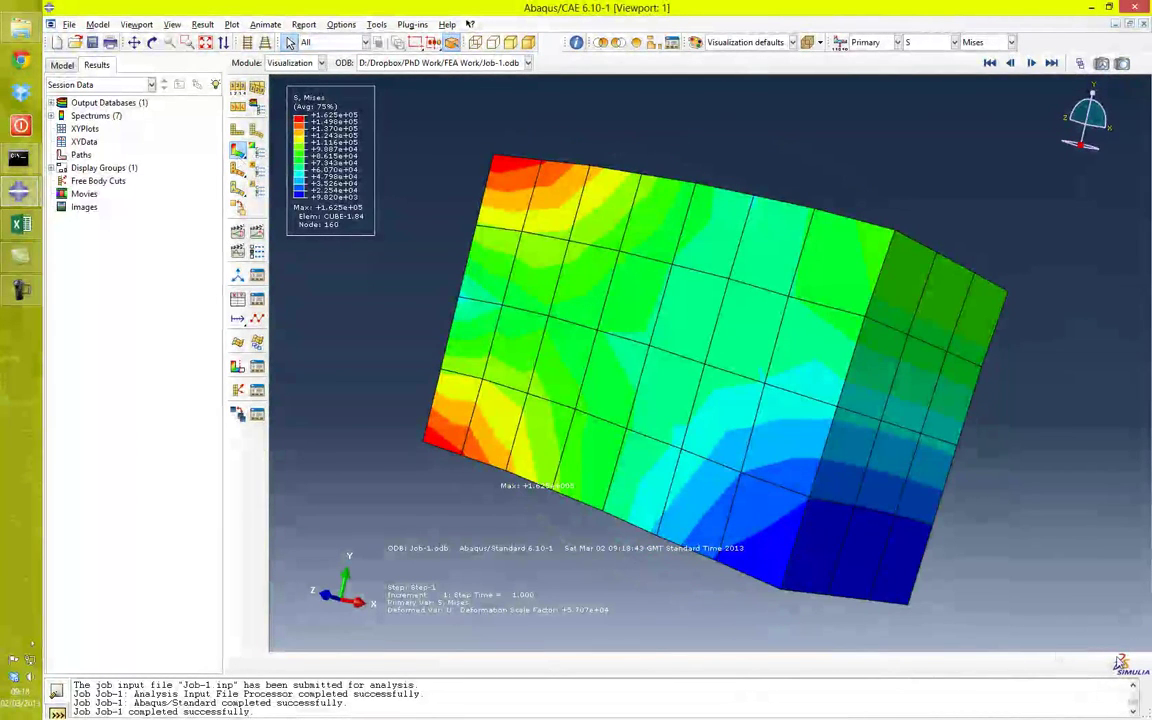
Check the message log for the generated element count and enter 84 for Mesh 0 in cell B2 of the Excel workbook
{"action": "left_click", "coordinate": [1133, 686]}
{"action": "left_click", "coordinate": [1133, 686]}
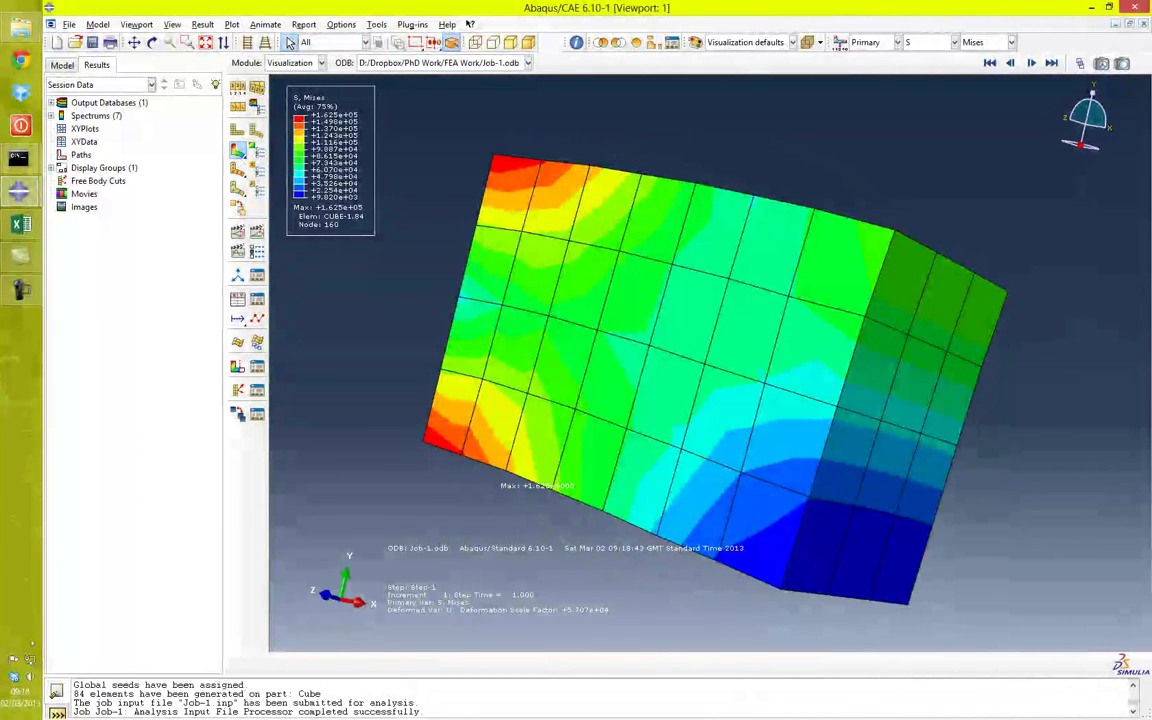
{"action": "left_click", "coordinate": [17, 226]}
{"action": "left_click", "coordinate": [298, 404]}
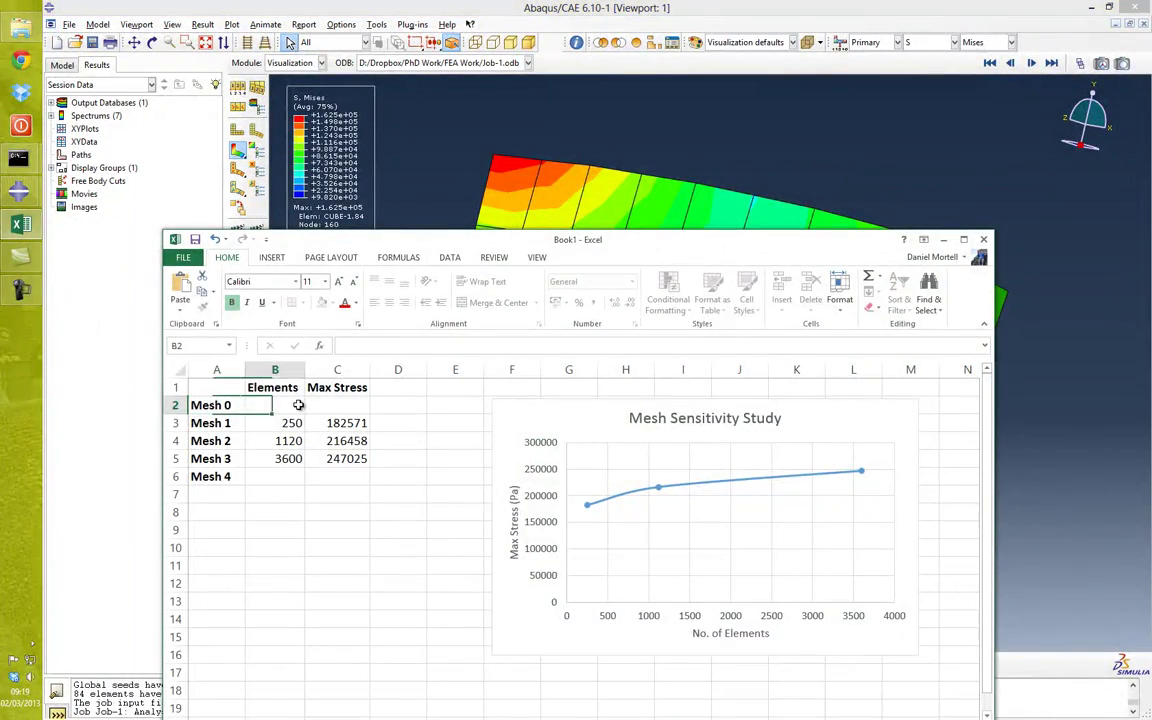
{"action": "type", "text": "84"}
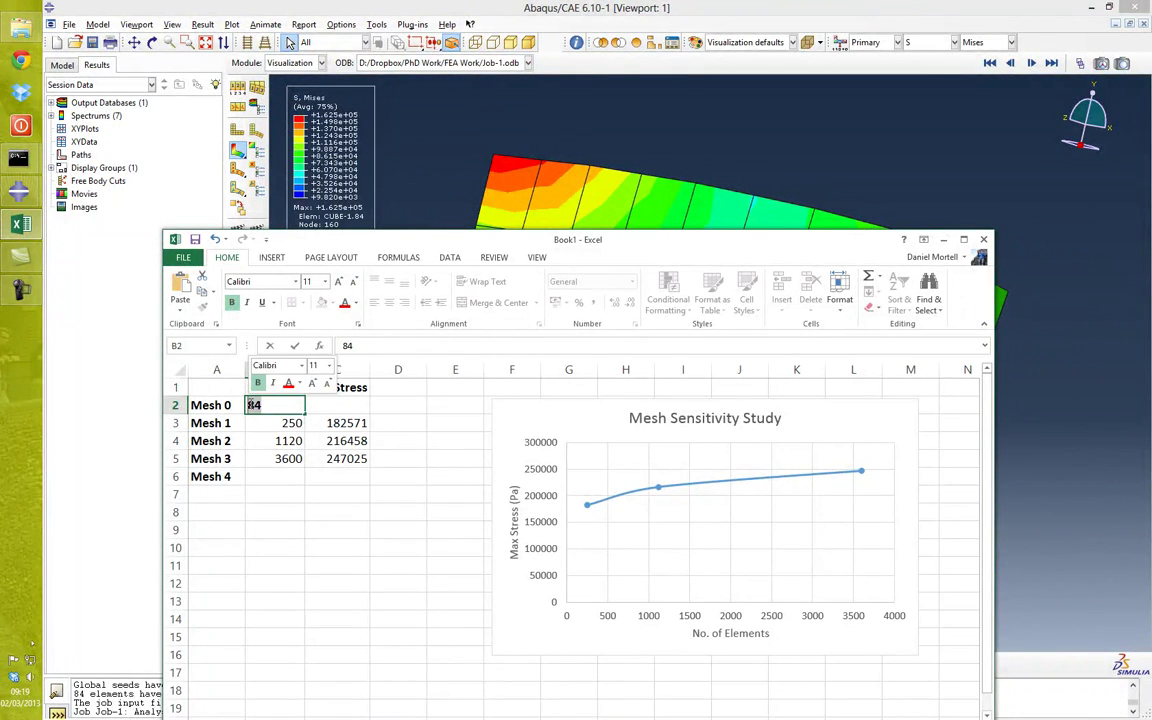
{"action": "left_click", "coordinate": [377, 525]}
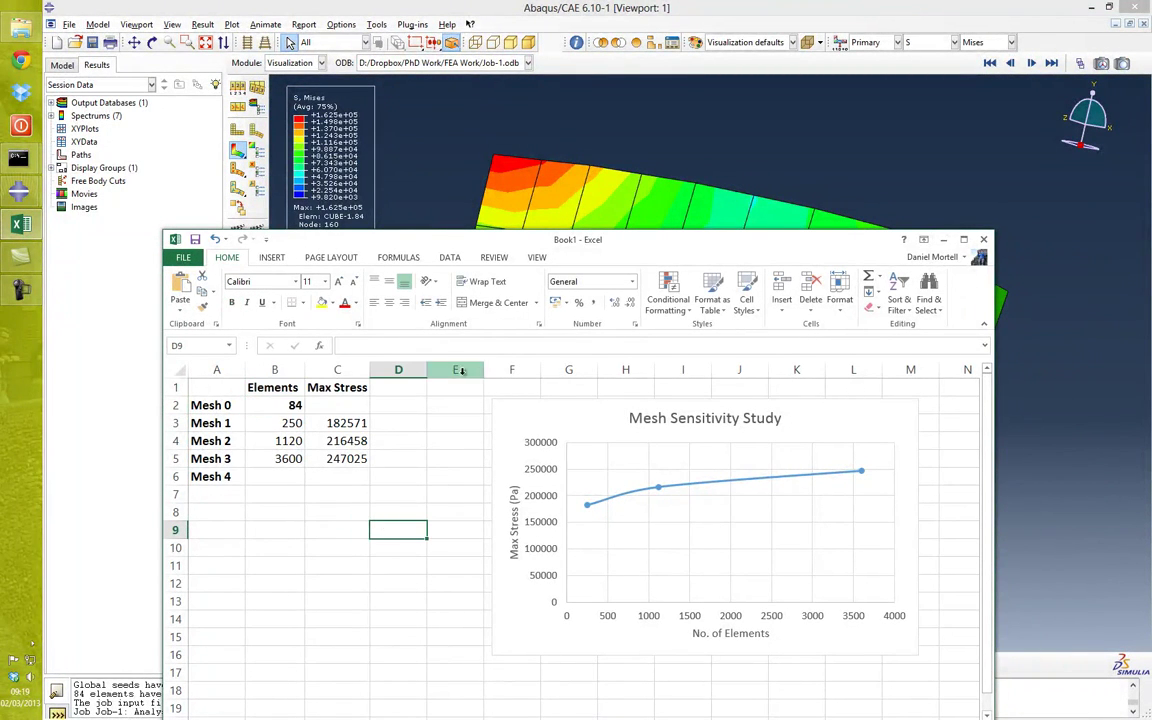
Return to Abaqus/CAE and reopen the contour plot options to read the auto-computed maximum stress for Mesh 0
{"action": "left_click", "coordinate": [942, 241]}
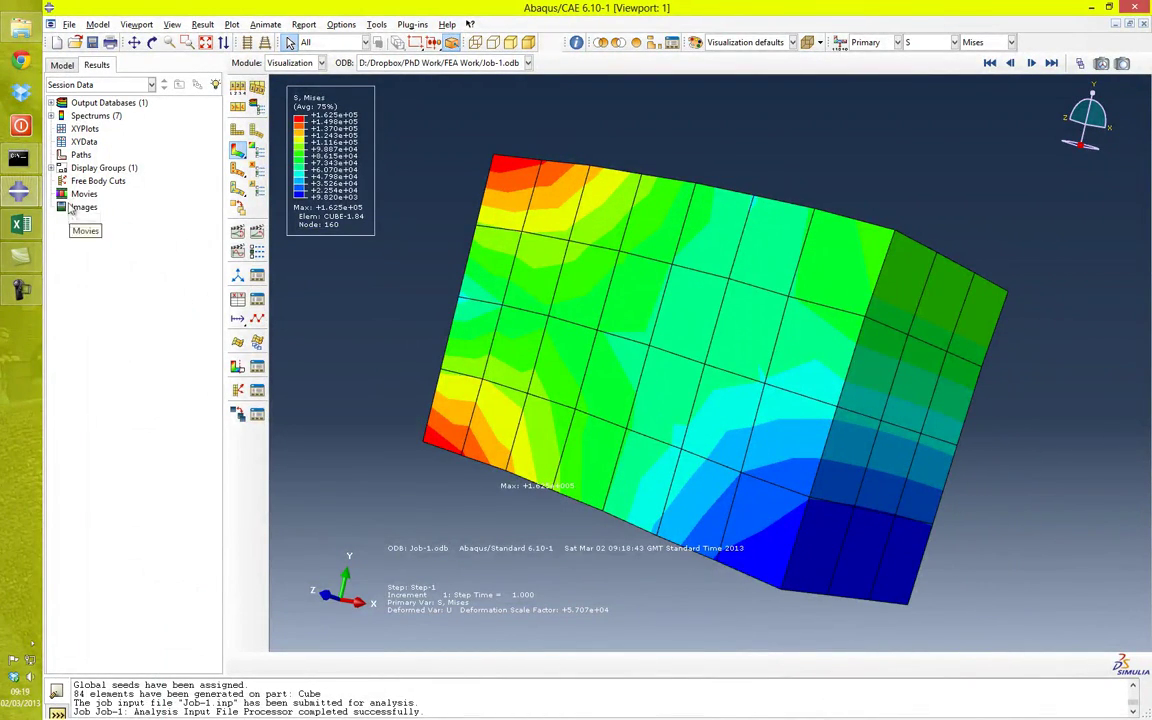
{"action": "left_click", "coordinate": [257, 149]}
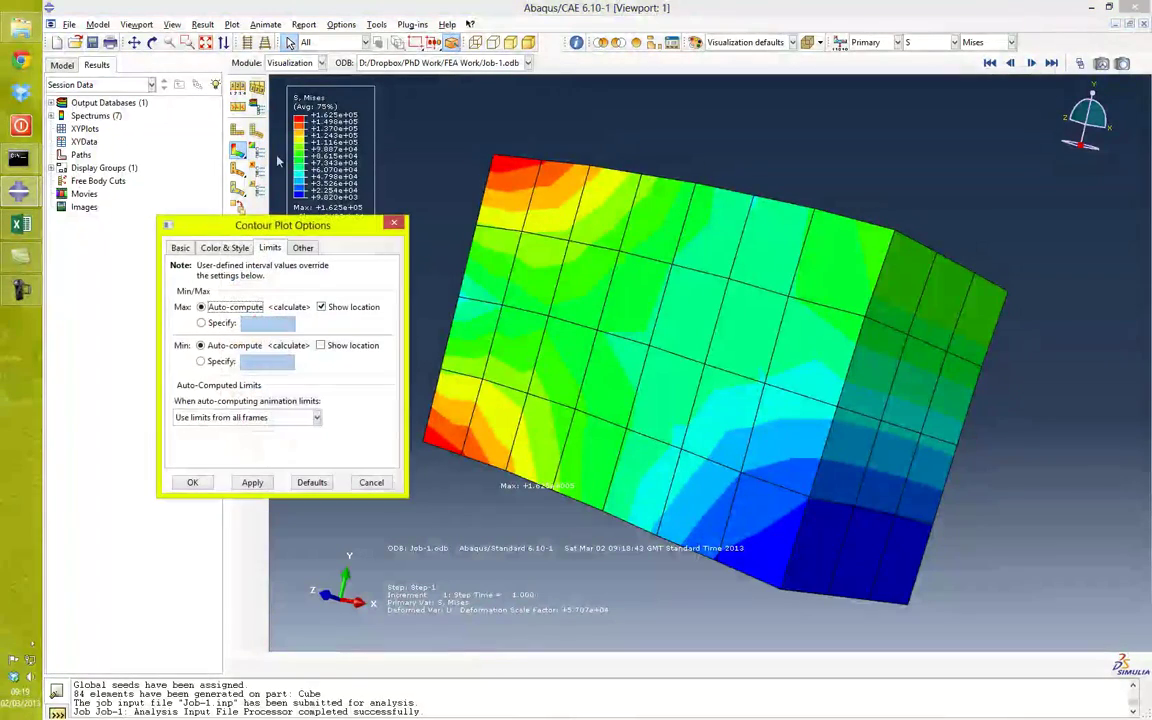
{"action": "left_click", "coordinate": [392, 225]}
{"action": "left_click", "coordinate": [259, 156]}
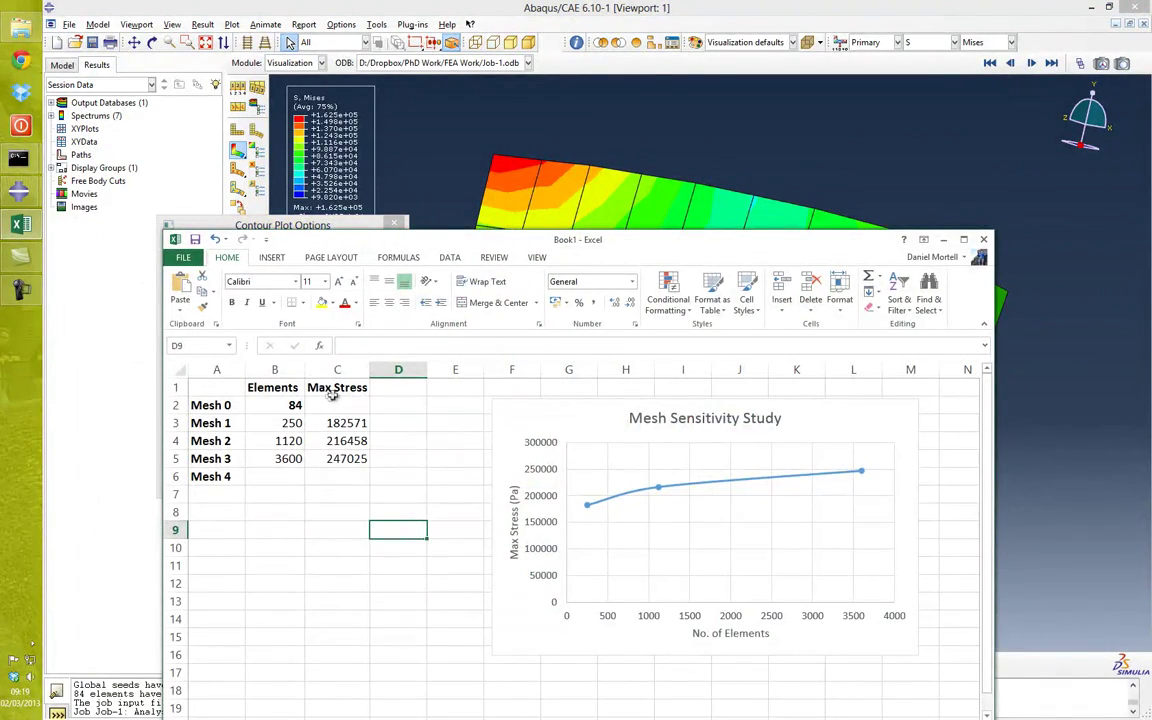
Enter 162473 as the Mesh 0 maximum stress in Excel cell C2 and remove the bold formatting from B2:C2
{"action": "left_click", "coordinate": [333, 404]}
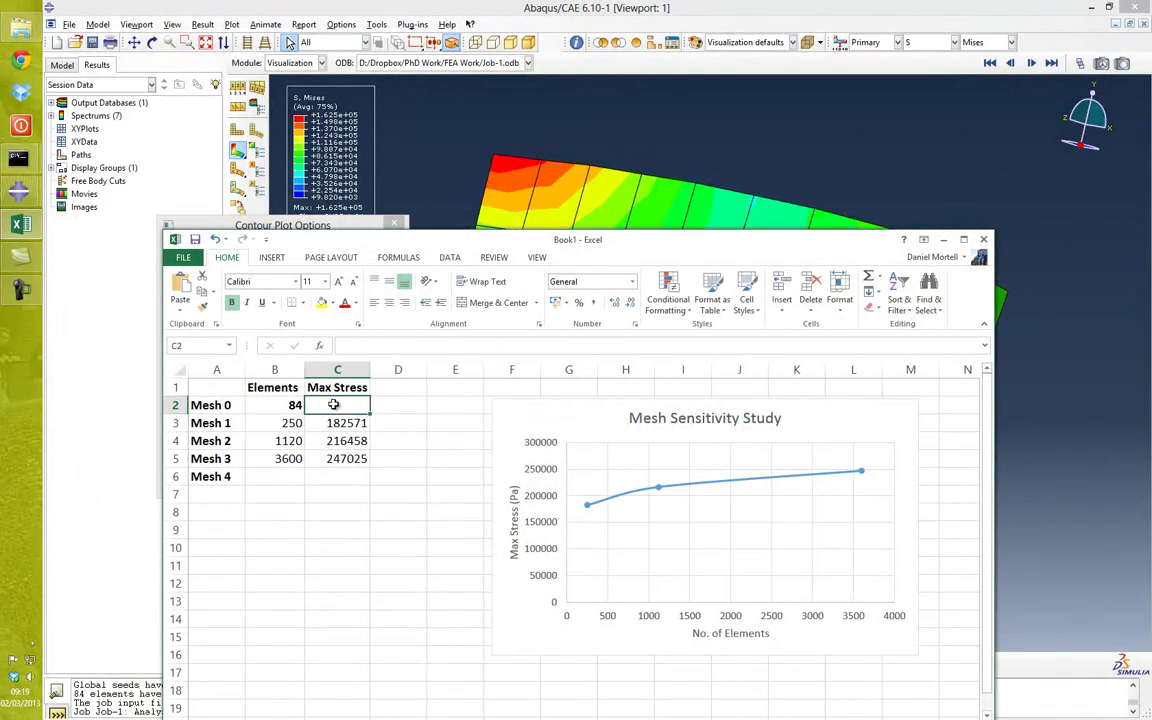
{"action": "type", "text": "162473"}
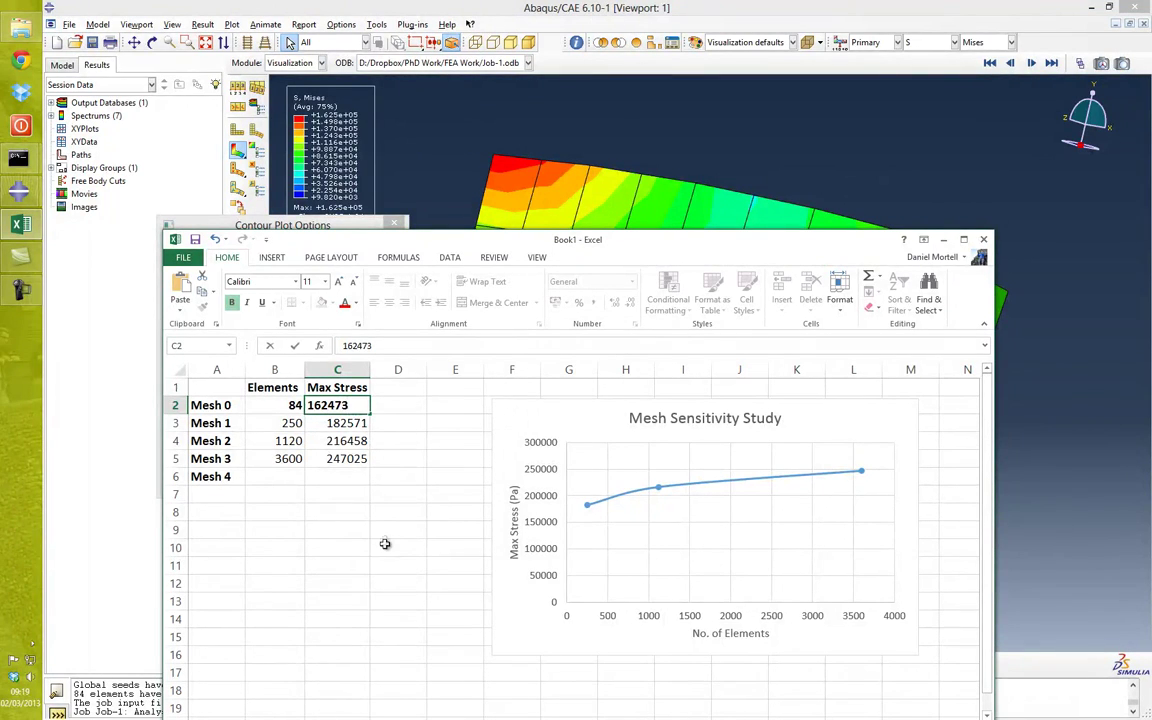
{"action": "key", "text": "Return"}
{"action": "left_click_drag", "start_coordinate": [290, 404], "coordinate": [322, 399]}
{"action": "left_click", "coordinate": [350, 566]}
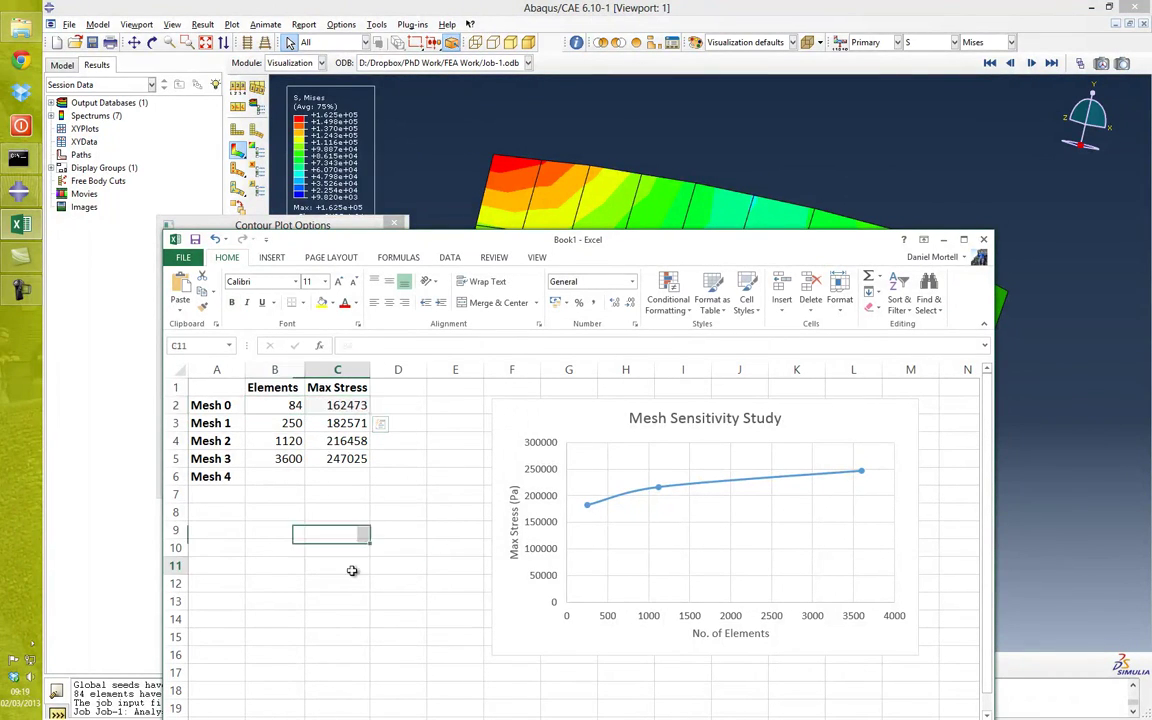
Extend the Mesh Sensitivity Study chart series to include Mesh 0, with X values =Sheet1!$B$2:$B$6 and Y values =Sheet1!$C$2:$C$6
{"action": "left_click", "coordinate": [801, 425]}
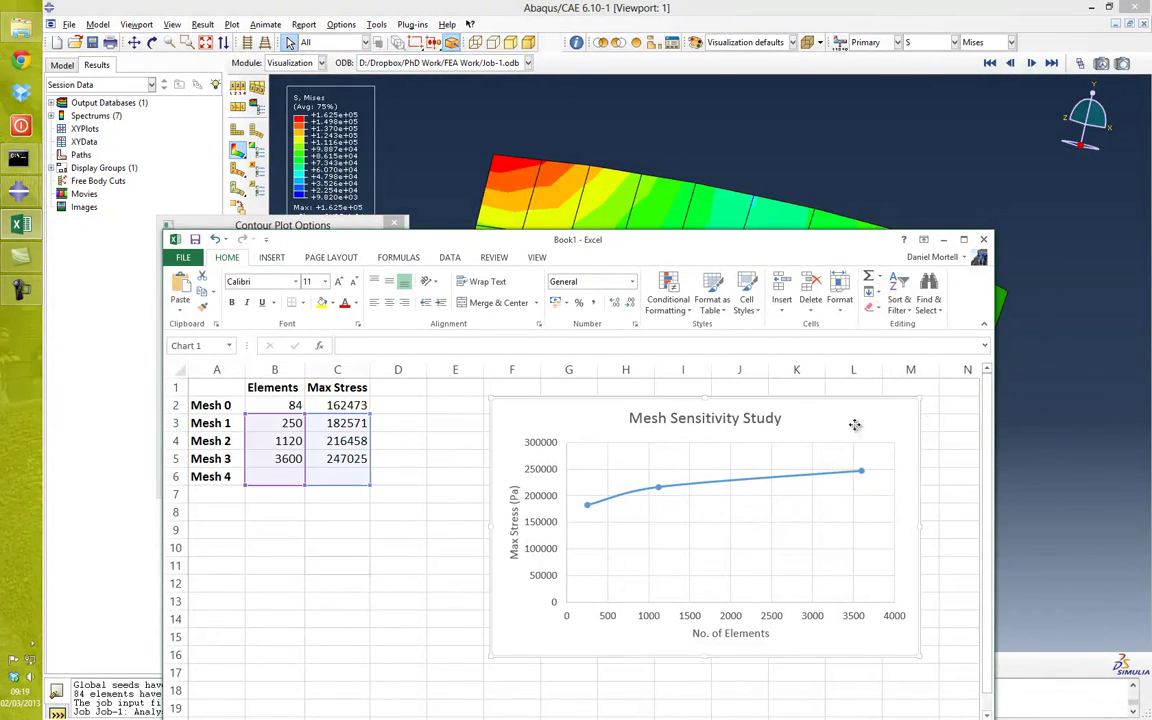
{"action": "right_click", "coordinate": [854, 424]}
{"action": "left_click", "coordinate": [903, 278]}
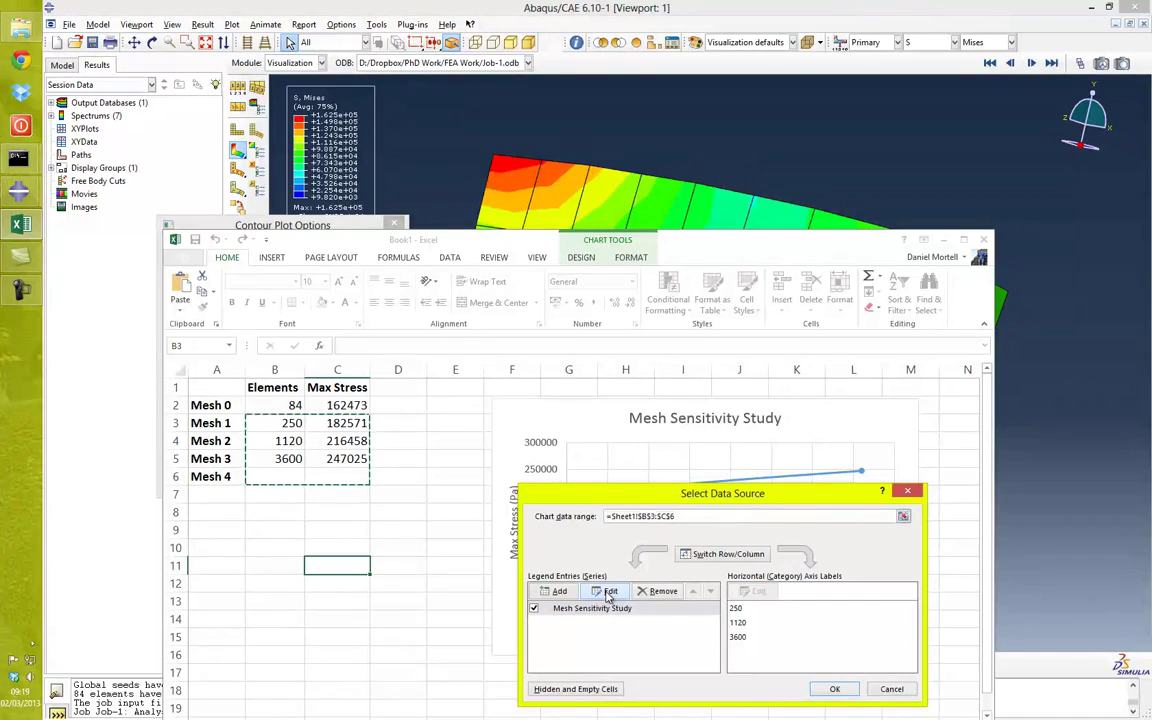
{"action": "left_click", "coordinate": [608, 593]}
{"action": "left_click", "coordinate": [706, 598]}
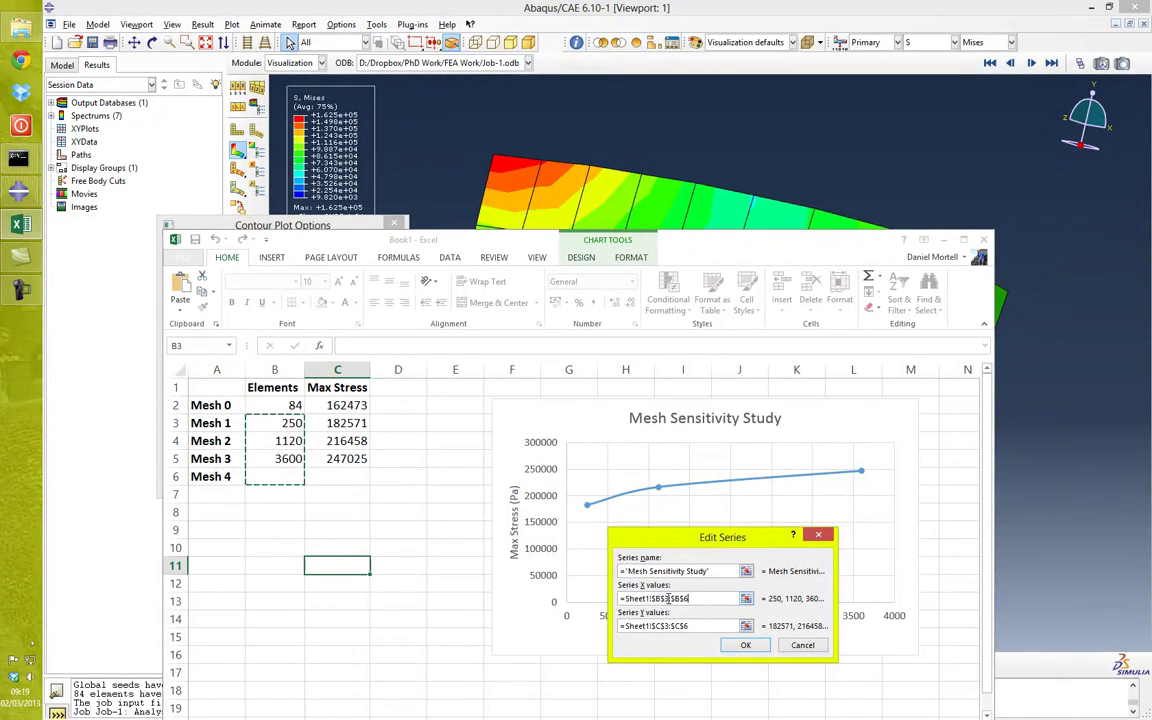
{"action": "left_click", "coordinate": [854, 599]}
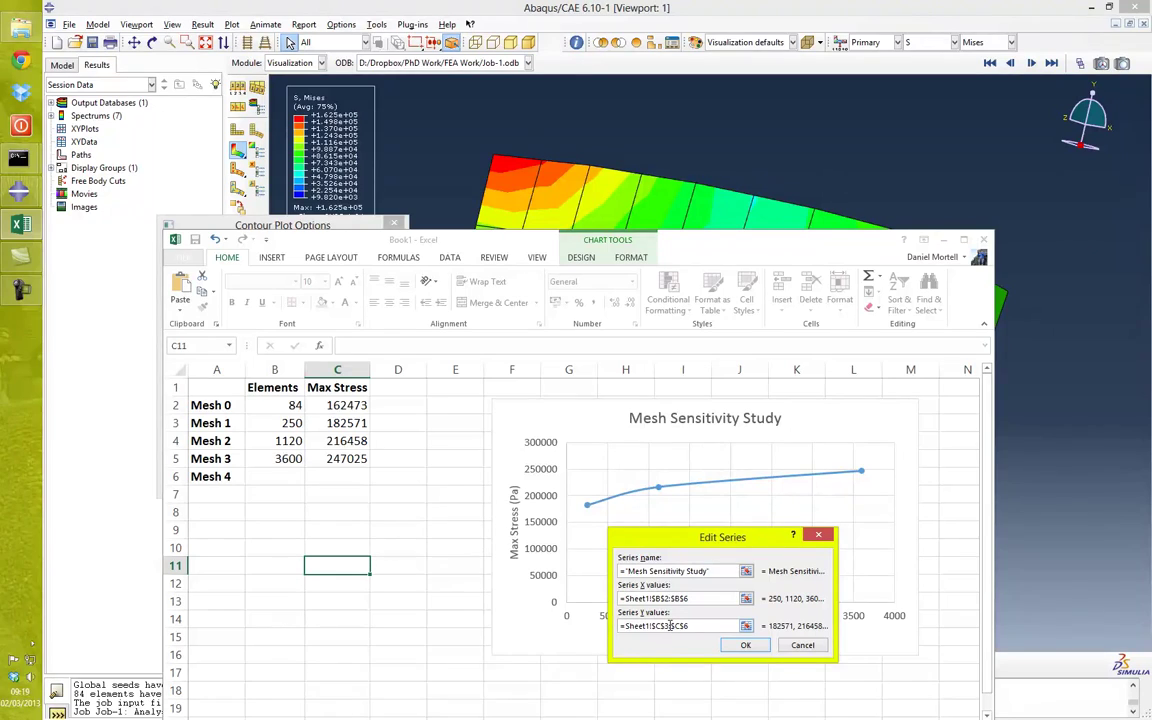
{"action": "key", "text": "BackSpace"}
{"action": "type", "text": "2"}
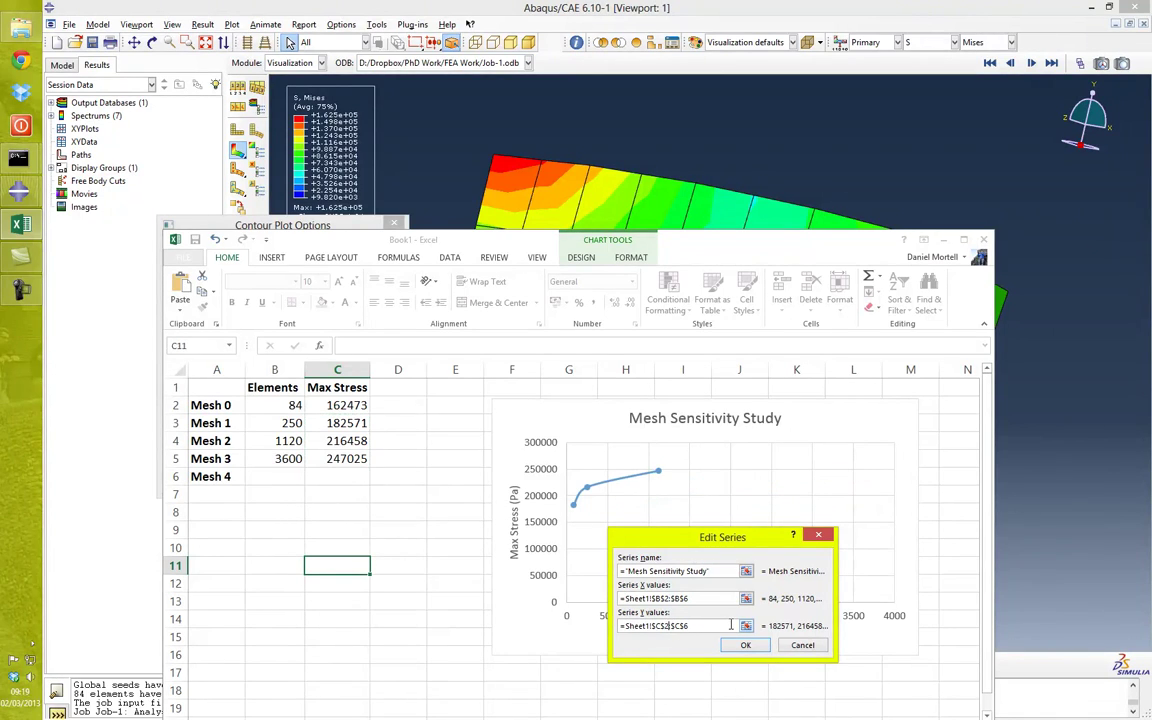
{"action": "left_click", "coordinate": [740, 645]}
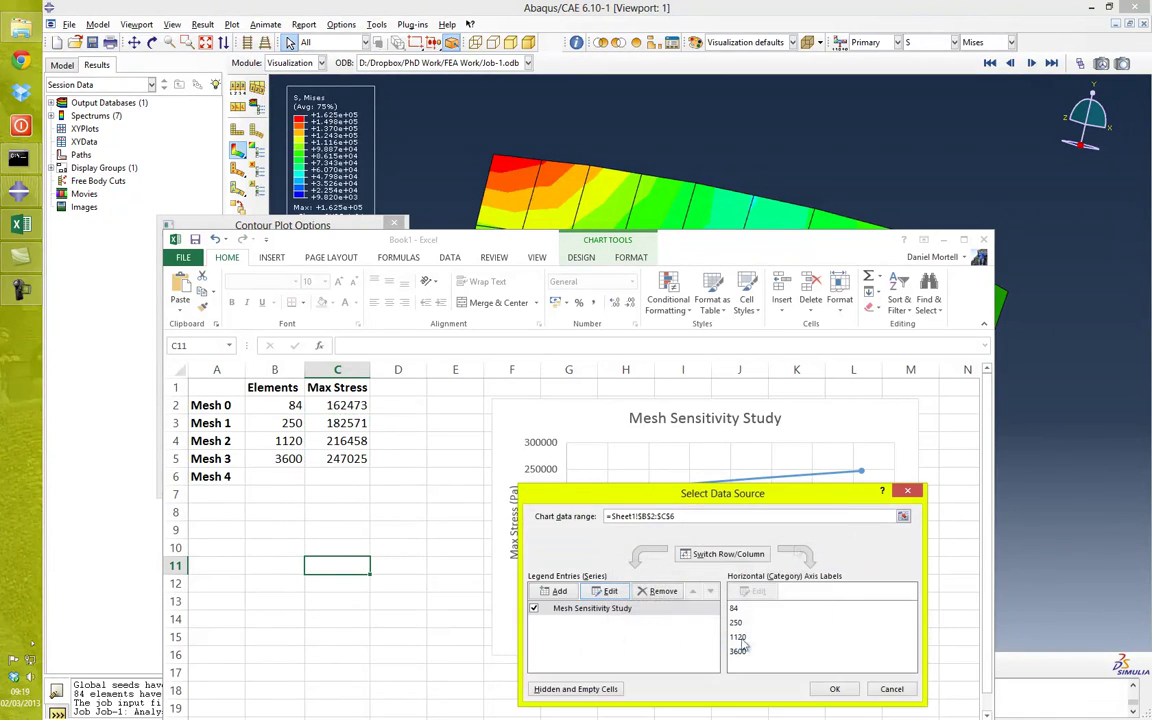
{"action": "left_click_drag", "start_coordinate": [775, 499], "coordinate": [742, 351]}
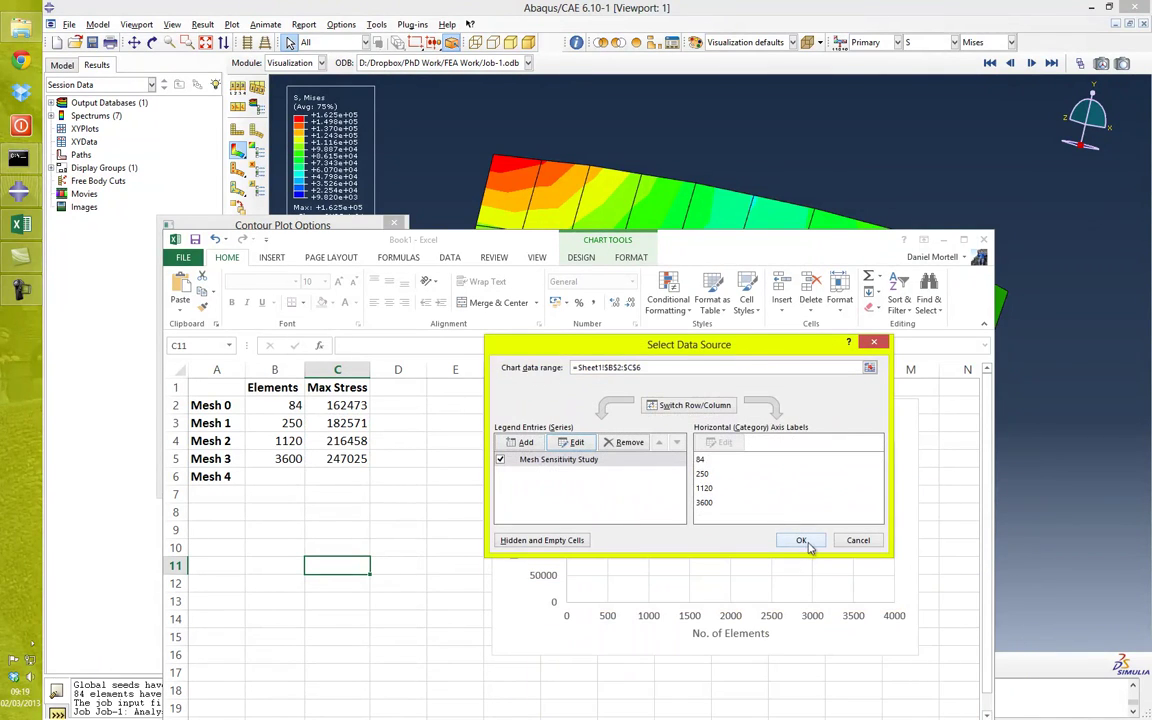
{"action": "left_click", "coordinate": [805, 541]}
{"action": "left_click_drag", "start_coordinate": [636, 240], "coordinate": [676, 121]}
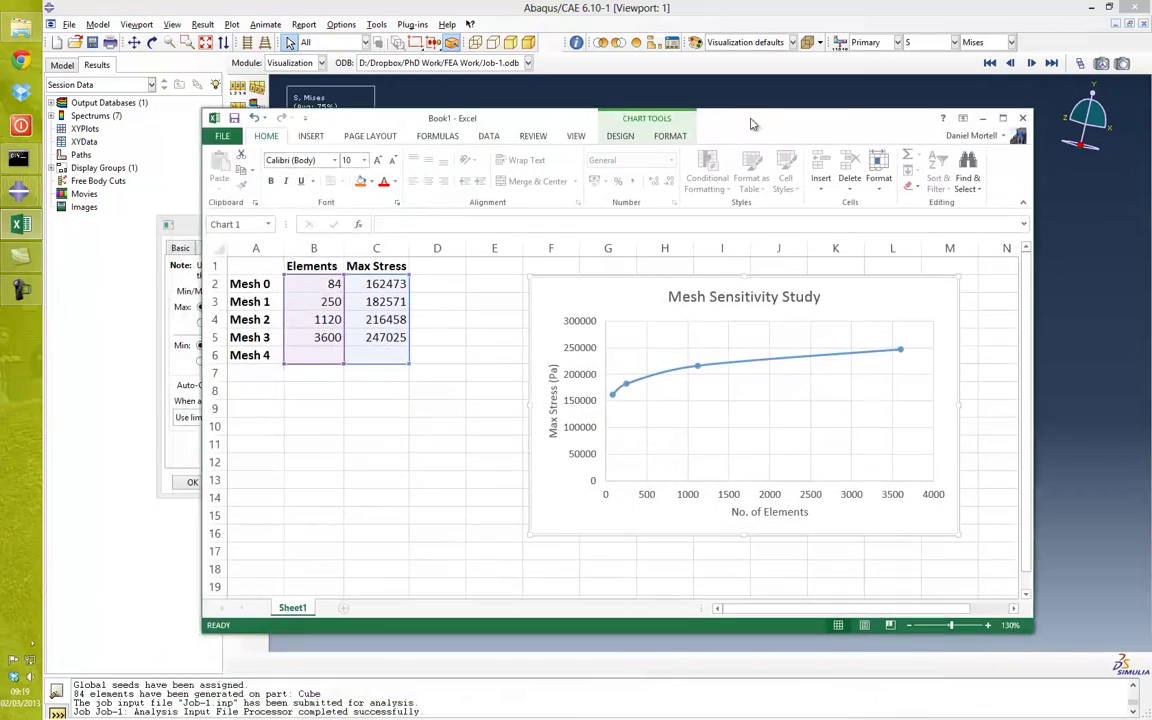
Return to Abaqus/CAE, close the contour plot options and seed the Cube part's mesh with an approximate global size of 1
{"action": "left_click", "coordinate": [482, 5]}
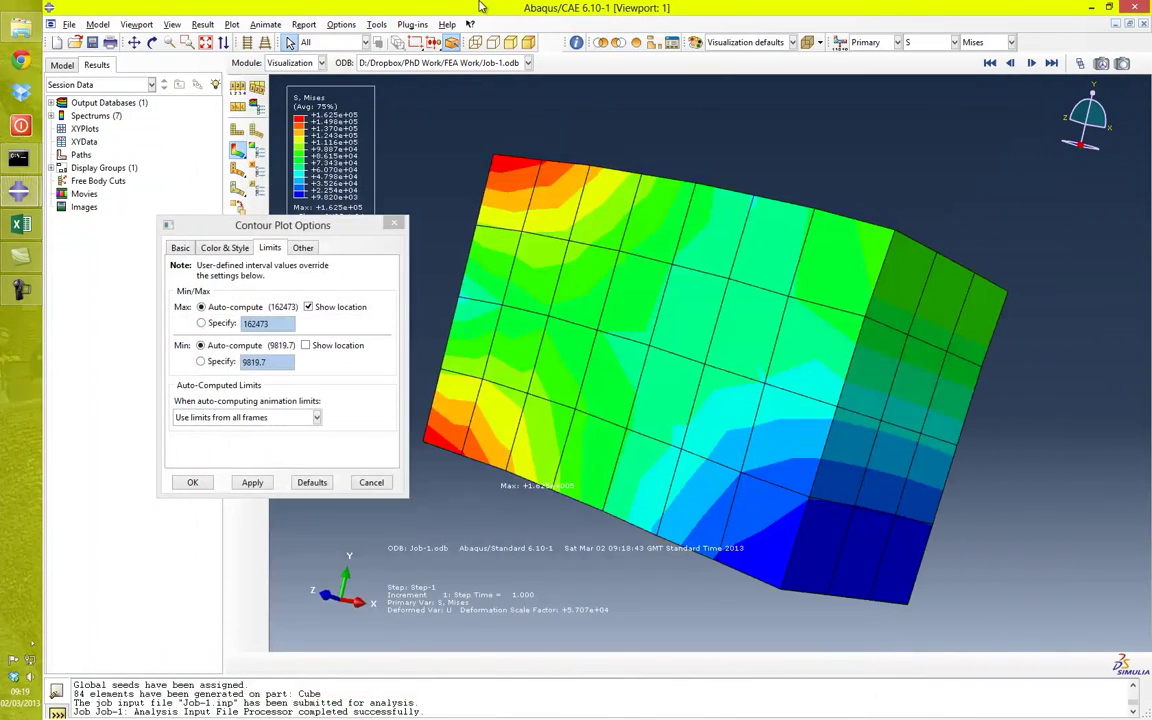
{"action": "left_click", "coordinate": [396, 225]}
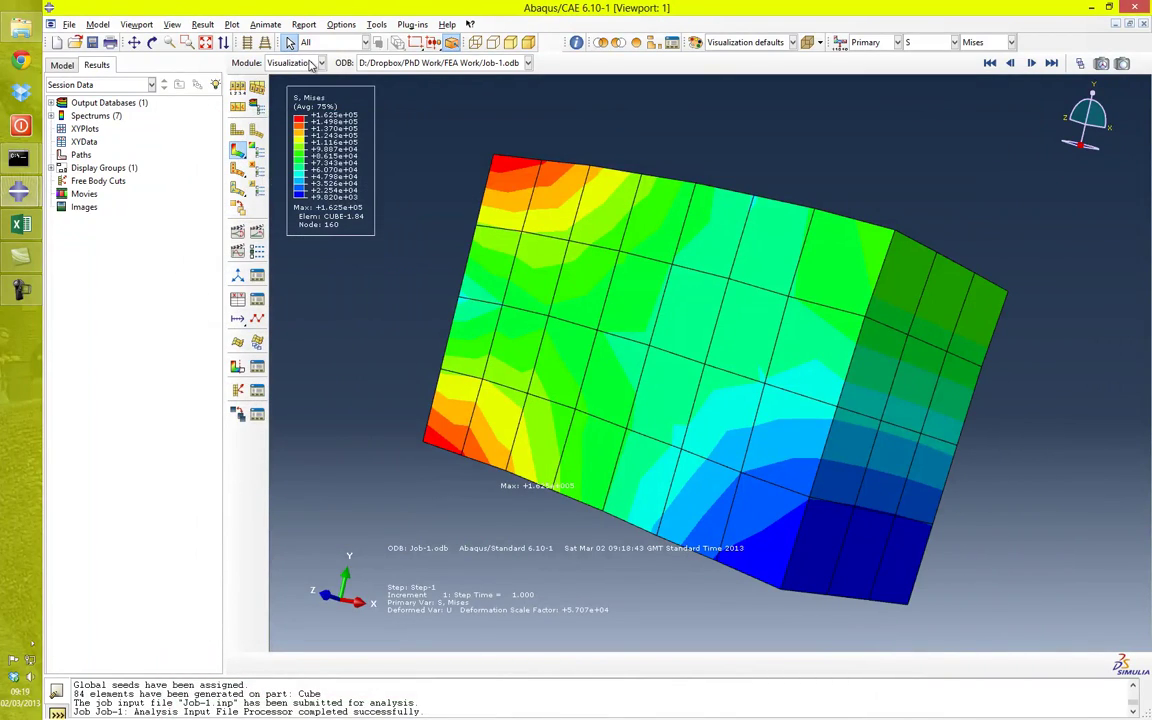
{"action": "left_click", "coordinate": [320, 62]}
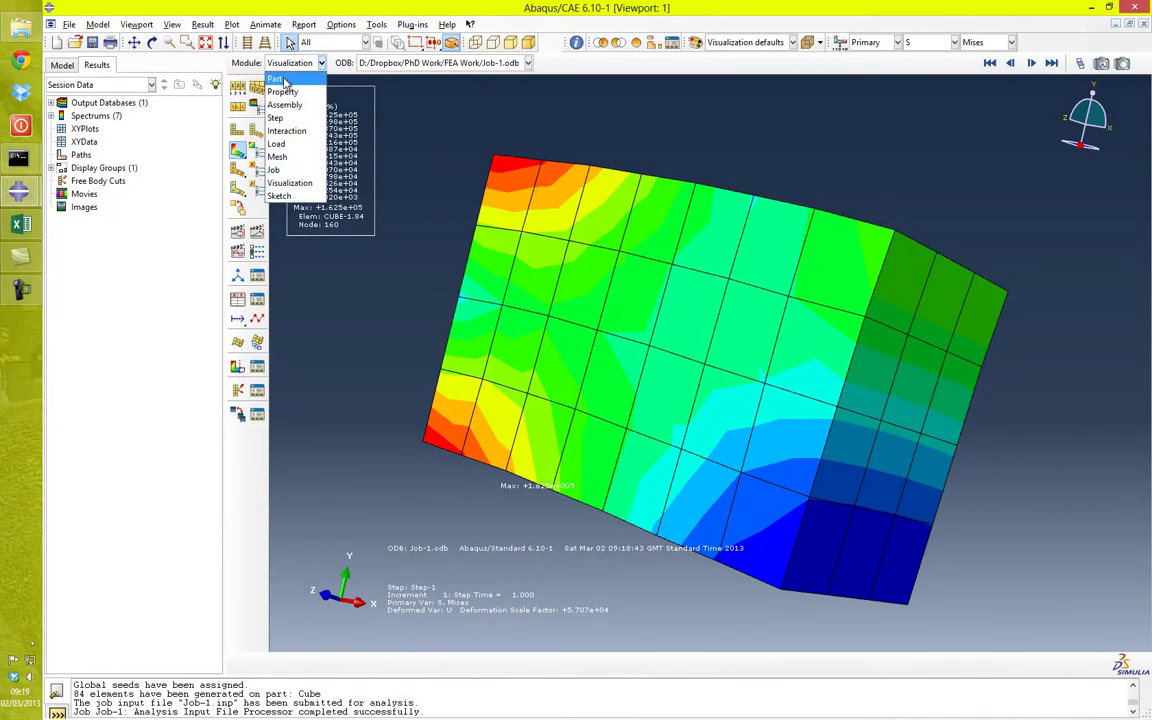
{"action": "left_click", "coordinate": [260, 78]}
{"action": "double_click", "coordinate": [127, 147]}
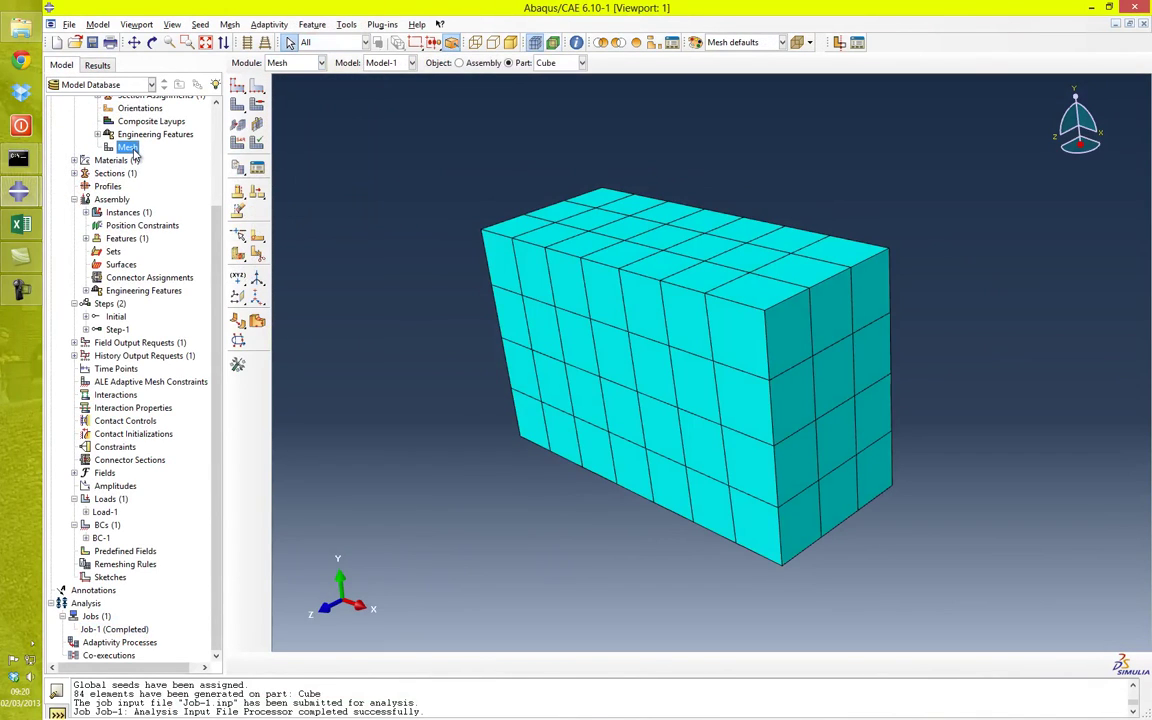
{"action": "left_click", "coordinate": [200, 24]}
{"action": "left_click", "coordinate": [218, 62]}
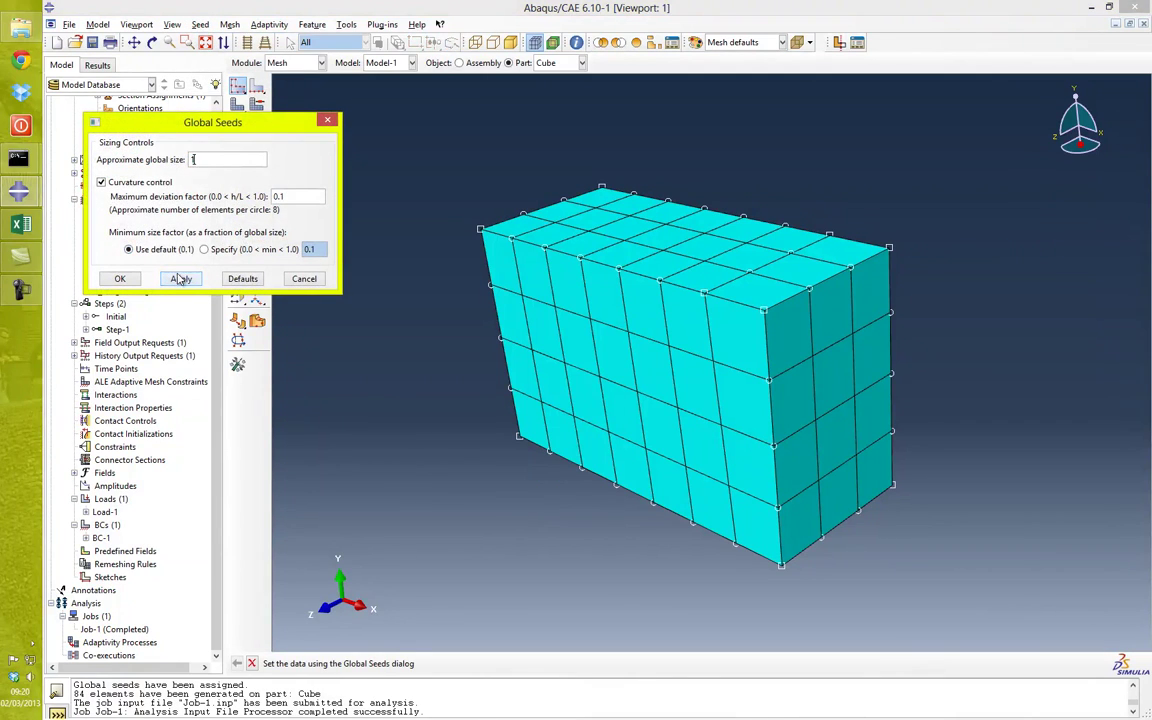
{"action": "left_click", "coordinate": [127, 281]}
{"action": "left_click", "coordinate": [52, 202]}
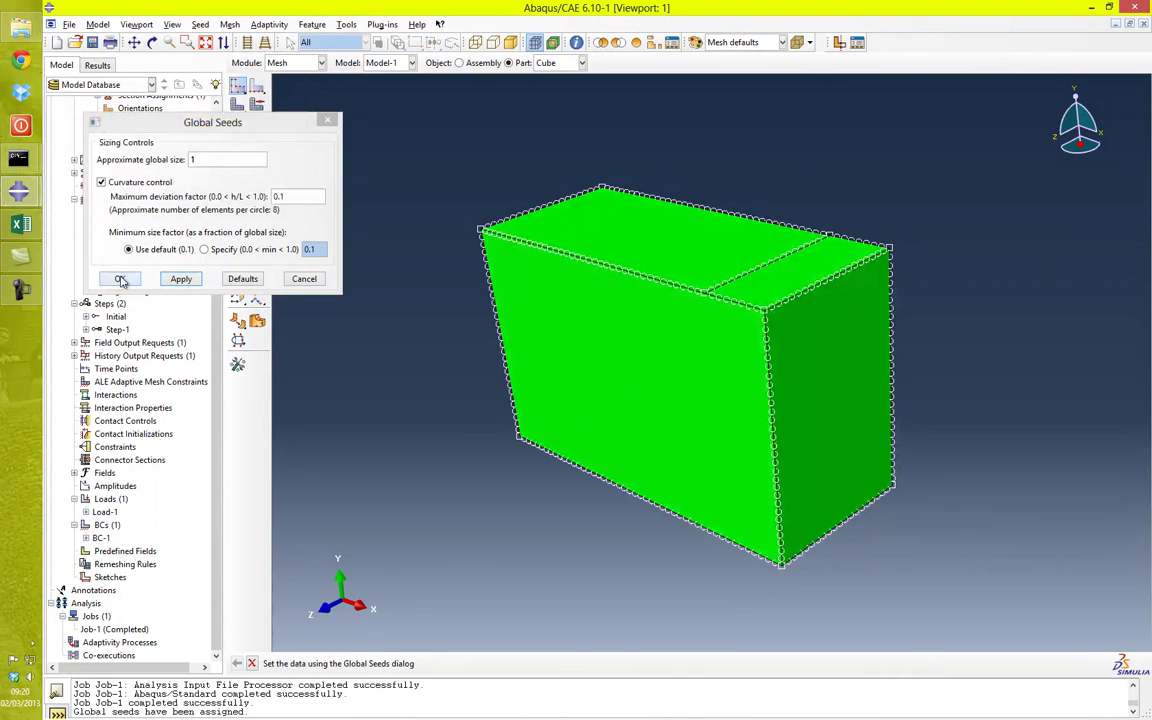
Generate the refined mesh on the Cube part and inspect it
{"action": "left_click", "coordinate": [230, 24]}
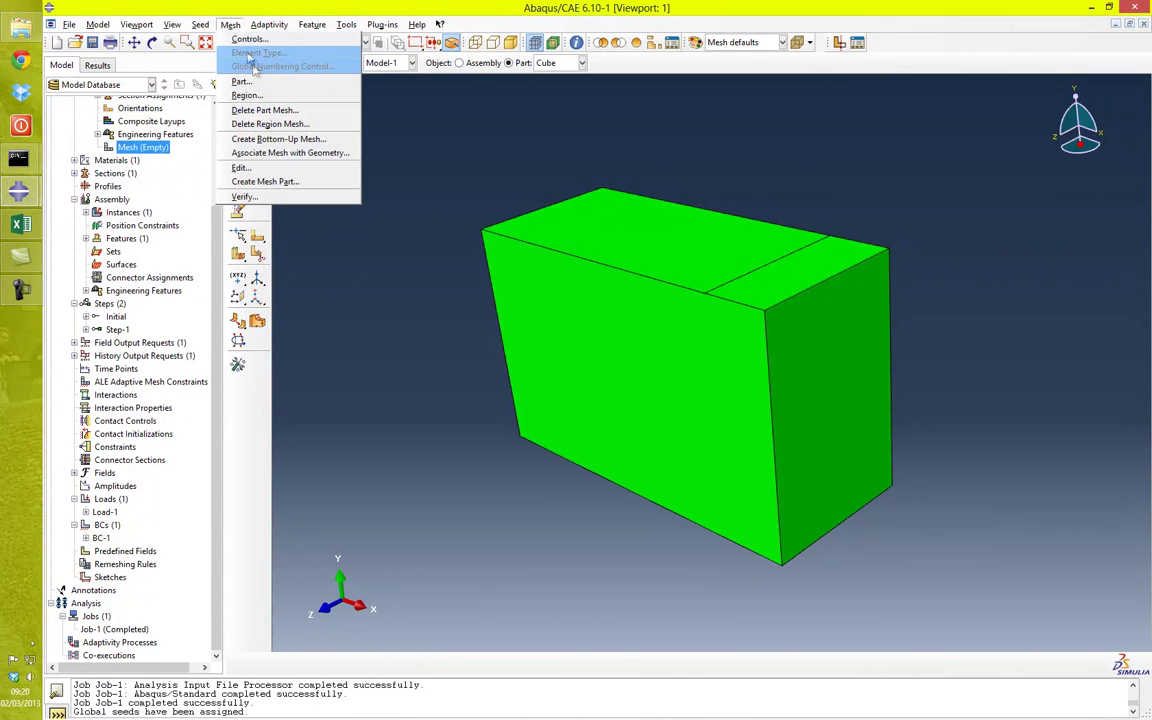
{"action": "left_click", "coordinate": [255, 81]}
{"action": "middle_click", "coordinate": [396, 288]}
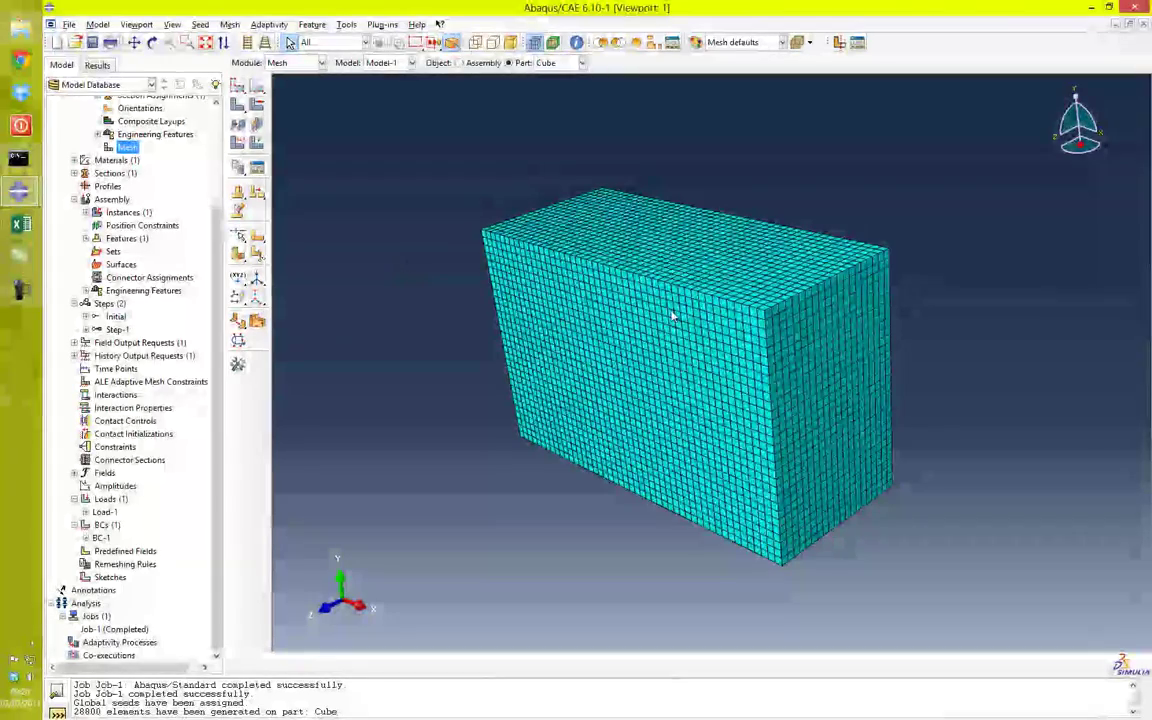
{"action": "left_click_drag", "start_coordinate": [799, 307], "coordinate": [837, 319], "text": "ctrl+alt"}
{"action": "scroll", "coordinate": [733, 390], "scroll_direction": "down", "scroll_amount": 3}
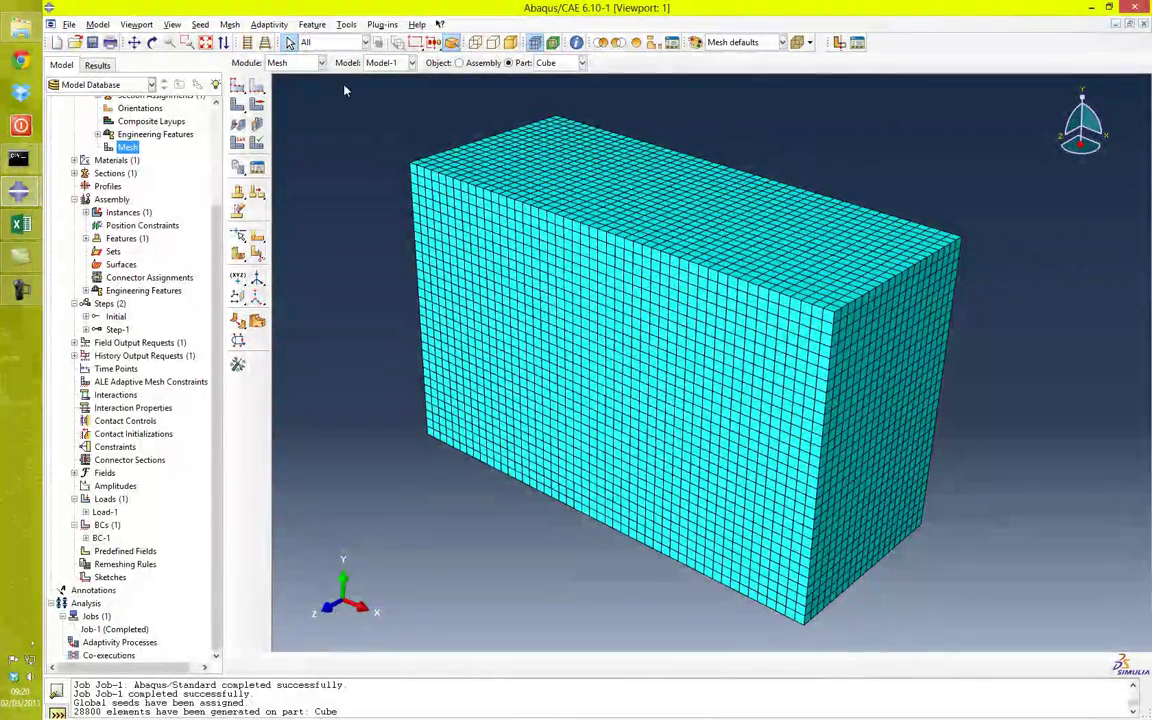
Submit Job-1 for analysis with the refined Cube mesh
{"action": "left_click", "coordinate": [127, 630]}
{"action": "right_click", "coordinate": [127, 630]}
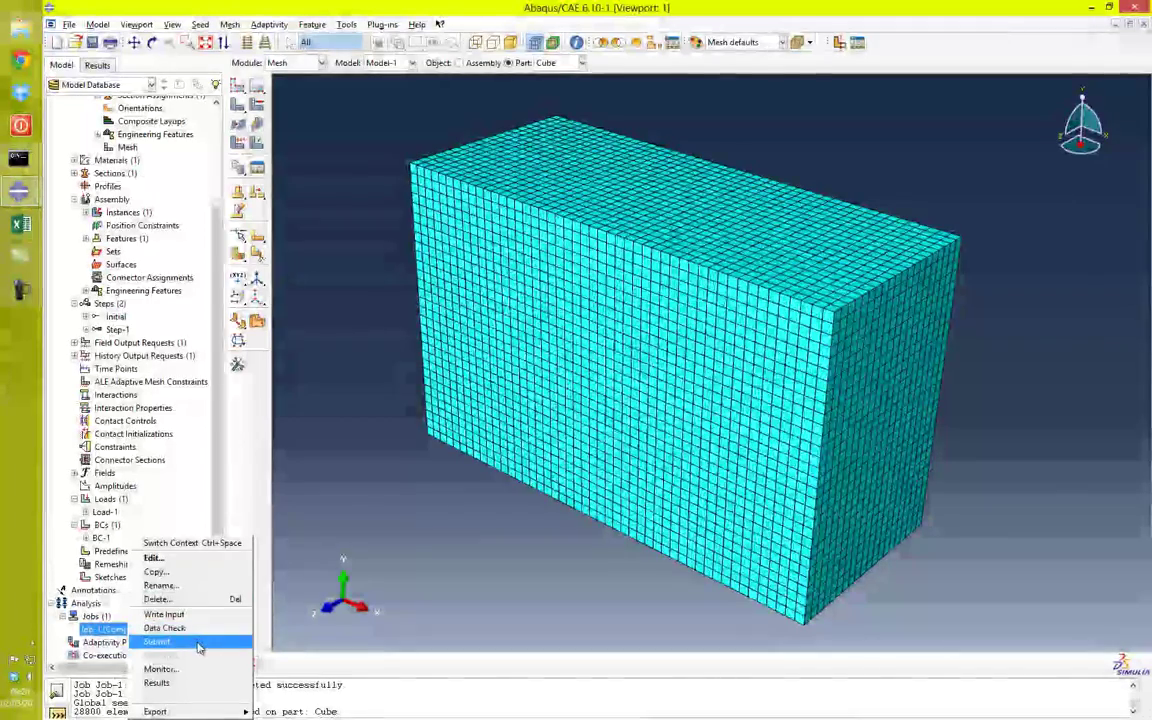
{"action": "left_click", "coordinate": [199, 641]}
{"action": "left_click", "coordinate": [124, 241]}
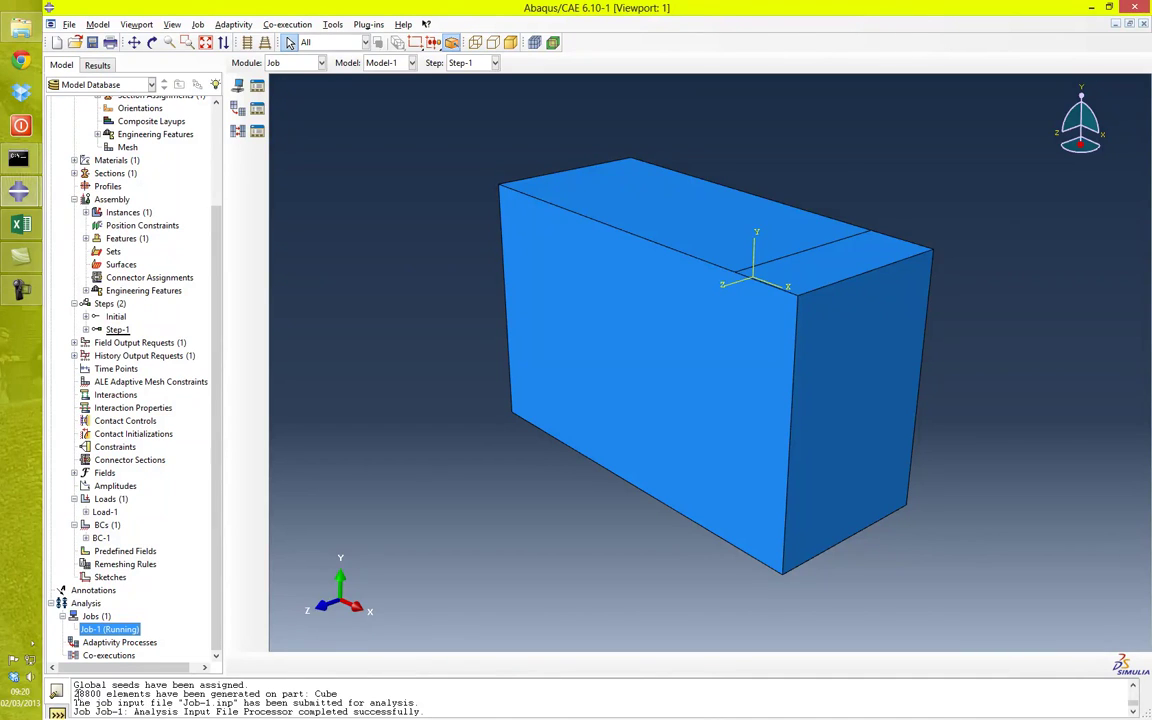
Switch to the Excel workbook and enter 28800 as the Mesh 4 element count in cell B6
{"action": "left_click", "coordinate": [18, 223]}
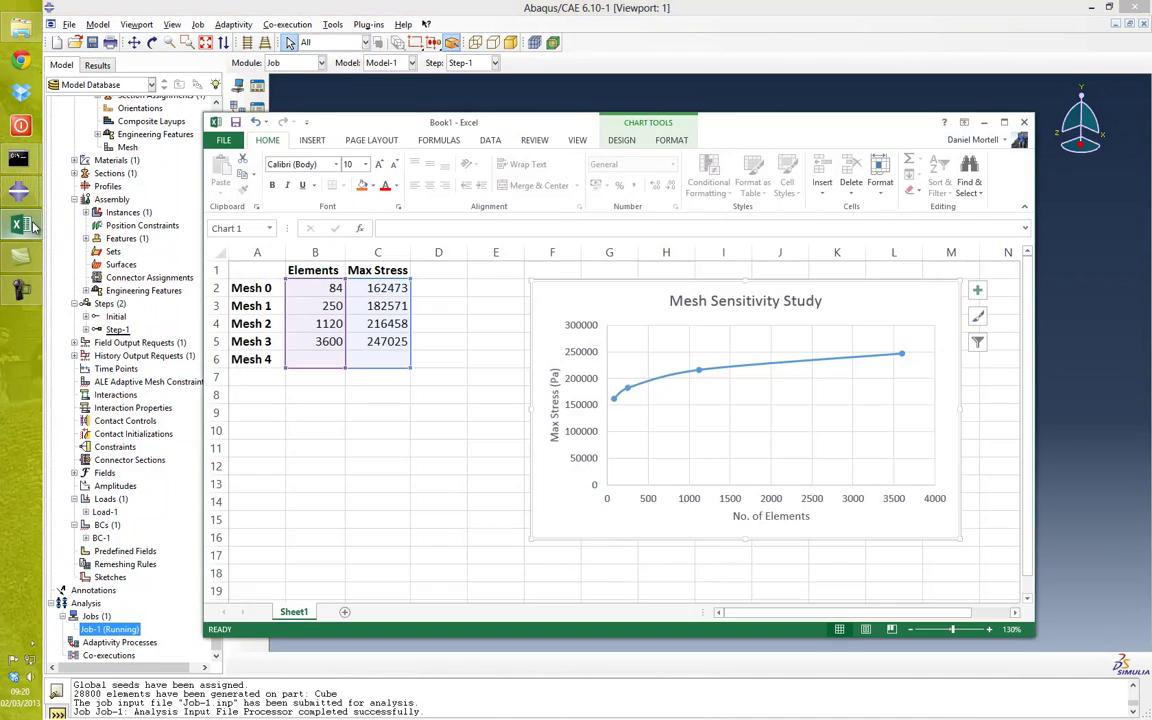
{"action": "left_click", "coordinate": [328, 357]}
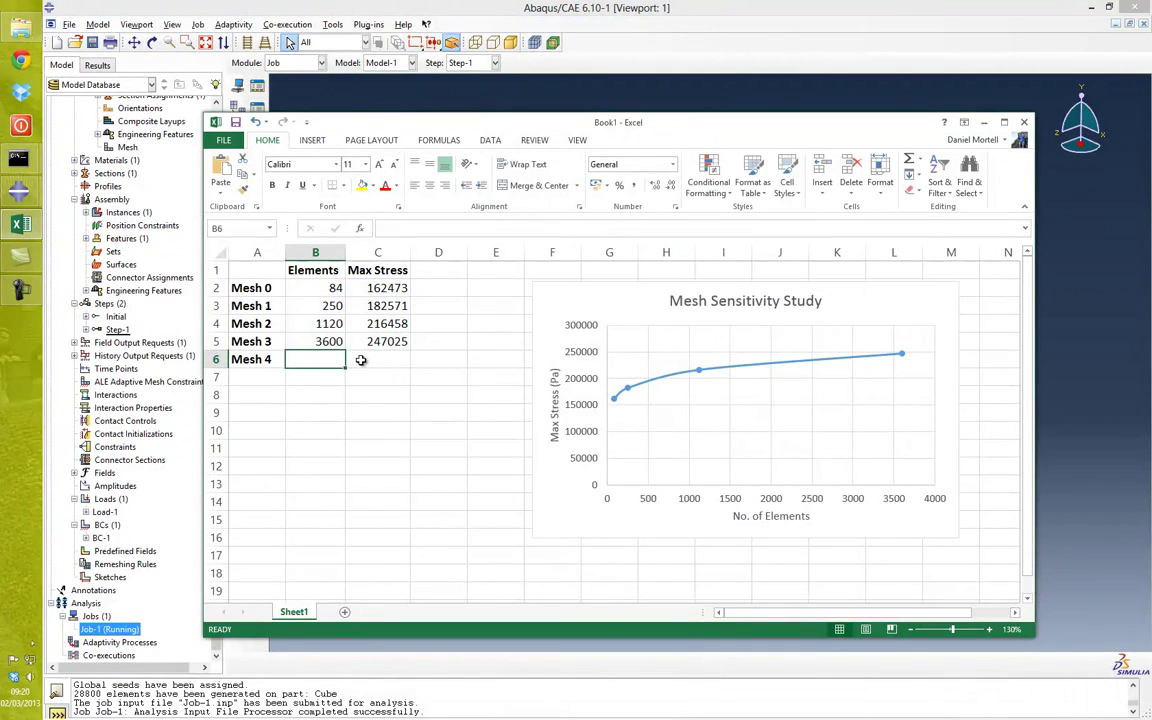
{"action": "type", "text": "28800"}
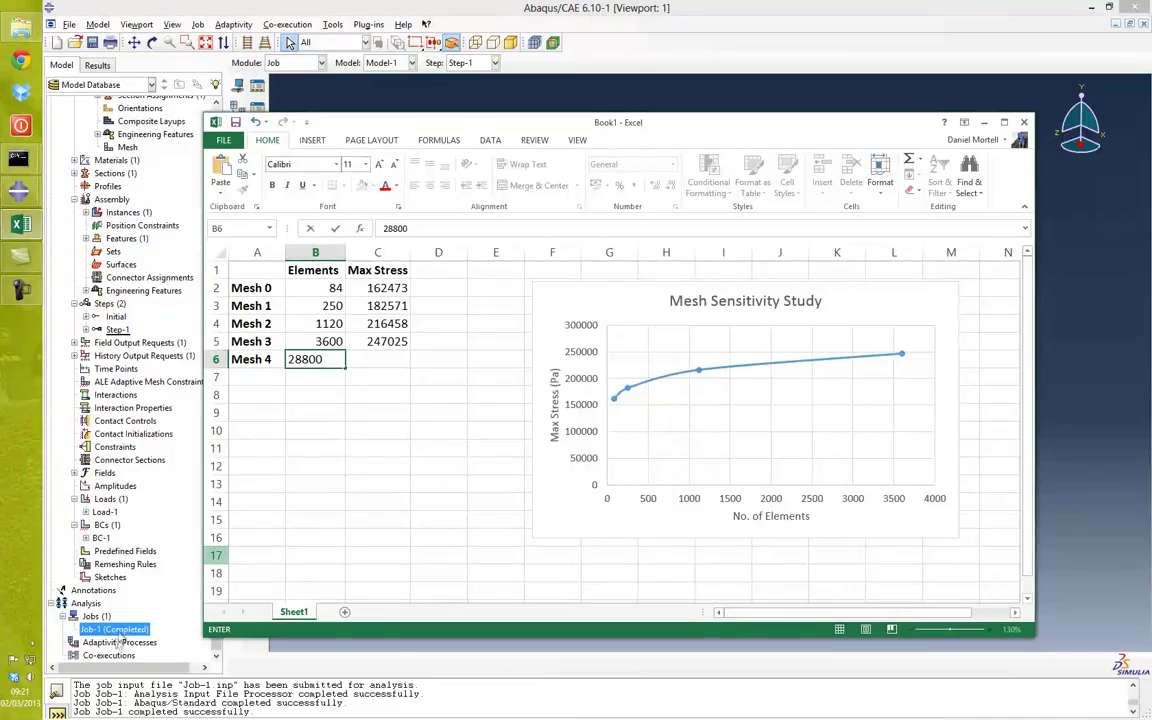
Open the Job-1 results in Abaqus/CAE for the refined mesh and plot the Mises stress contours on the deformed block
{"action": "right_click", "coordinate": [116, 631]}
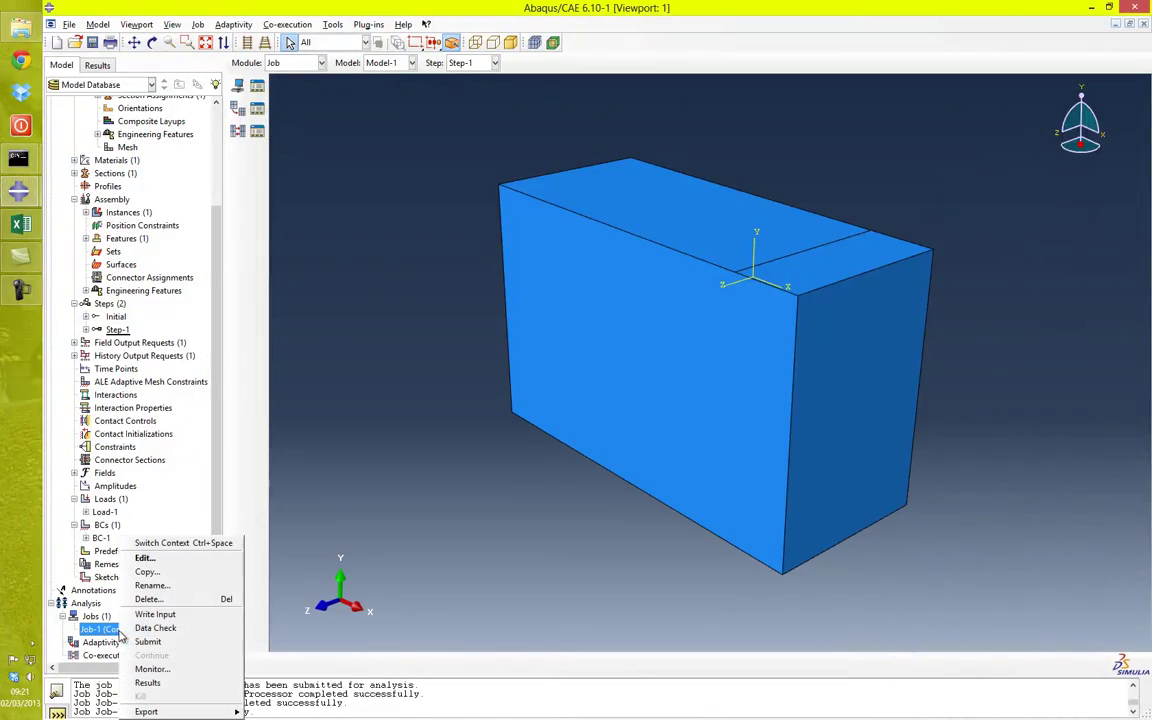
{"action": "left_click", "coordinate": [193, 690]}
{"action": "left_click", "coordinate": [237, 149]}
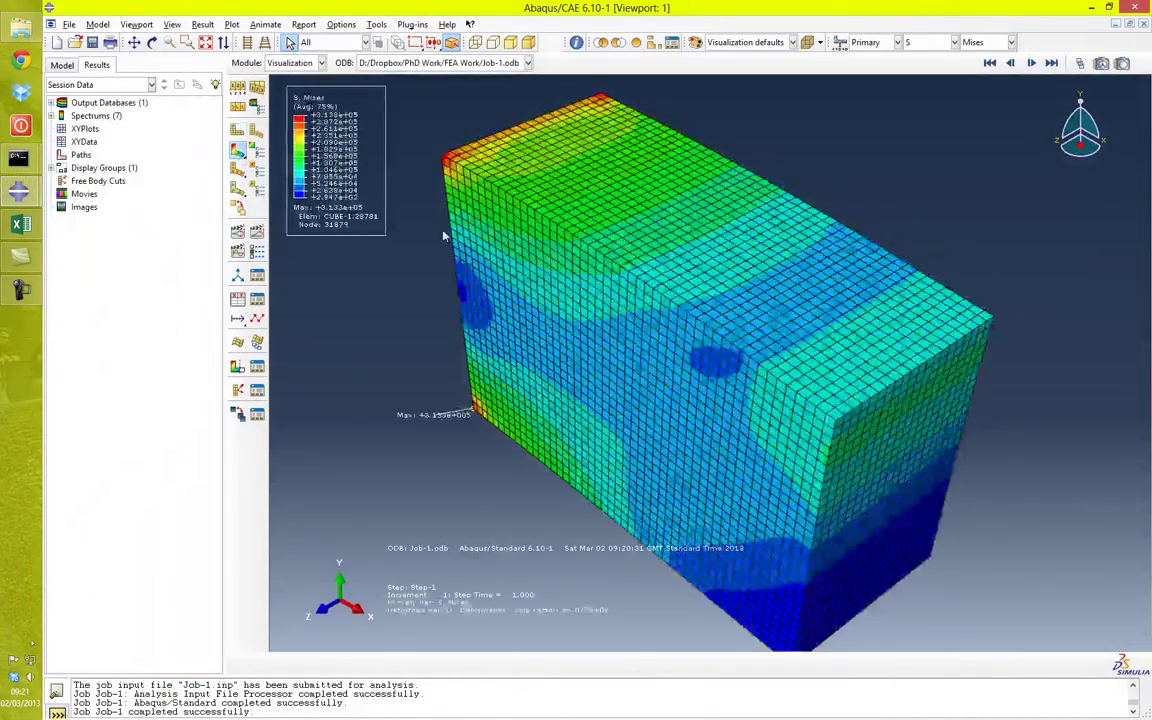
{"action": "left_click_drag", "start_coordinate": [673, 402], "coordinate": [769, 321], "text": "ctrl+alt"}
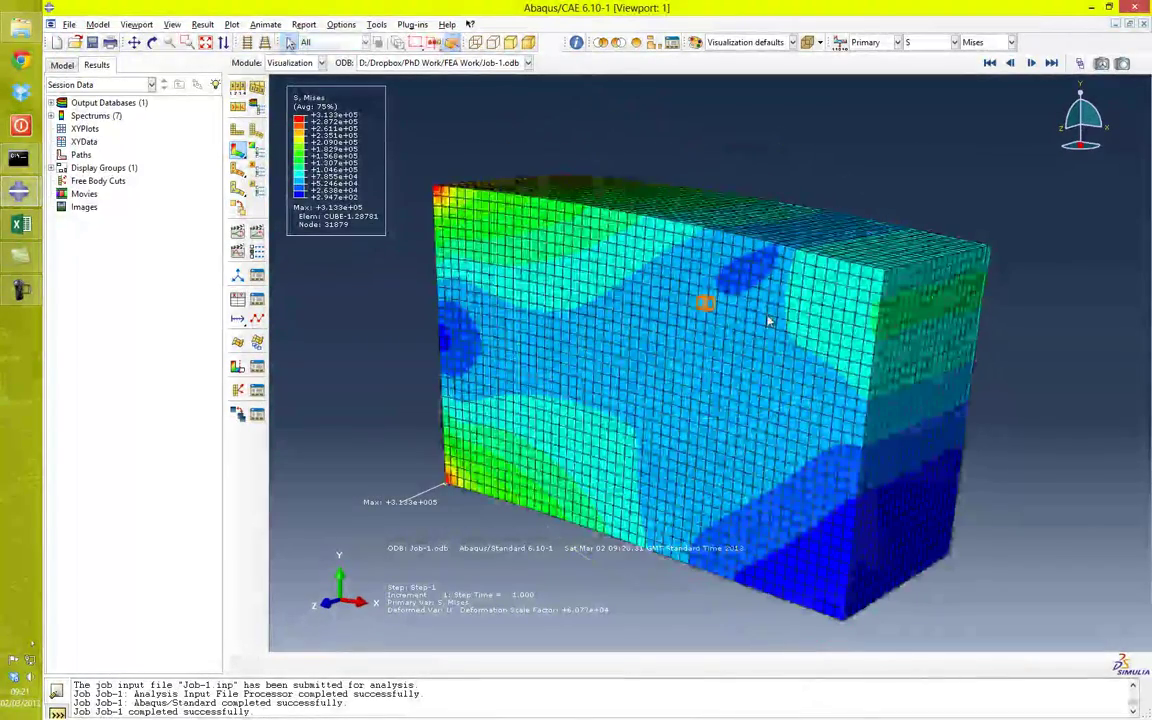
Check the contour plot limits for the auto-computed maximum stress of Mesh 4, reopening the options so the value is calculated
{"action": "left_click", "coordinate": [255, 151]}
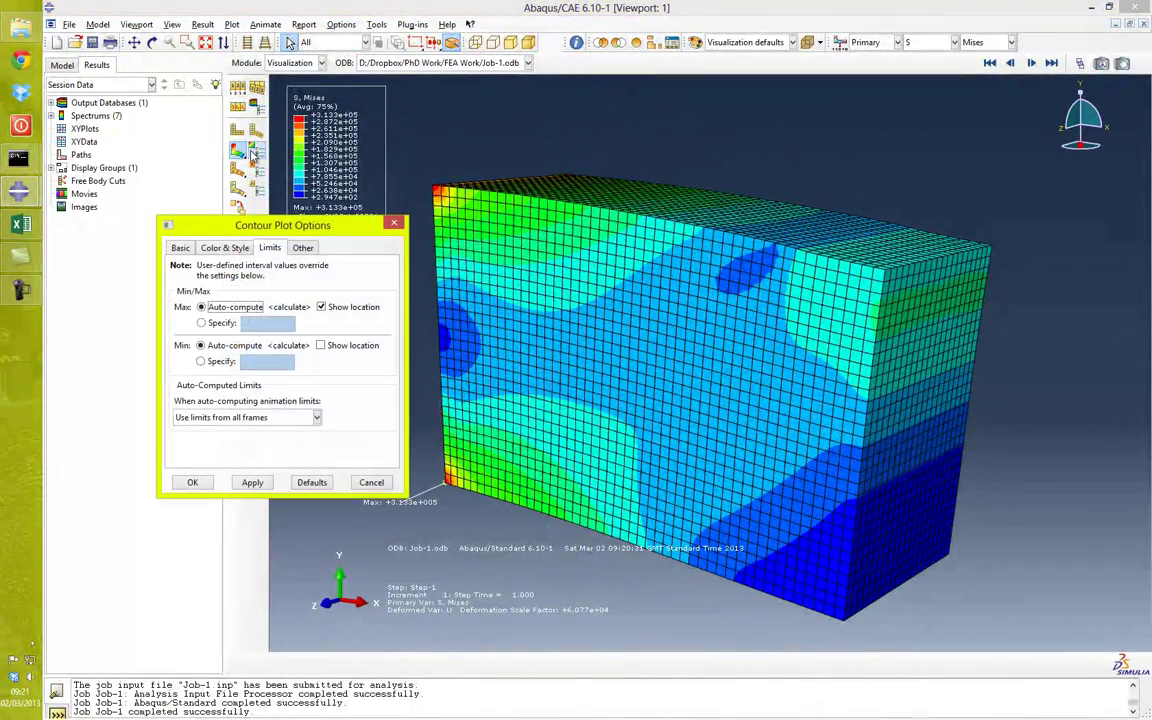
{"action": "left_click", "coordinate": [400, 224]}
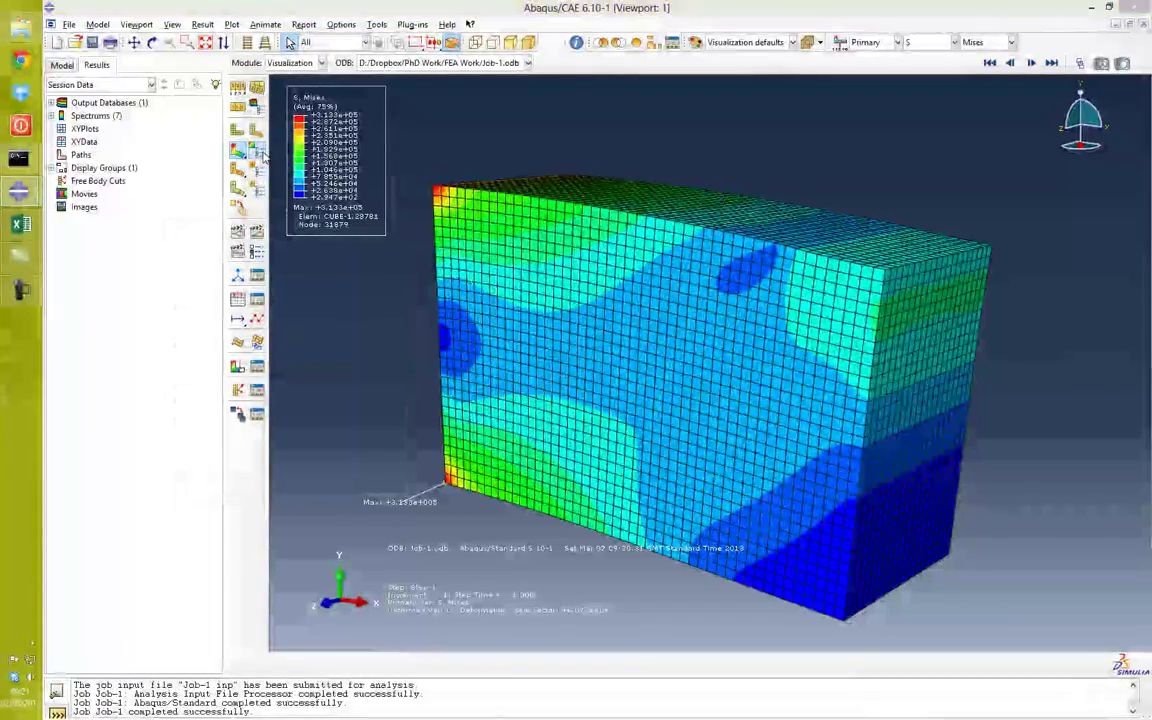
{"action": "left_click", "coordinate": [258, 151]}
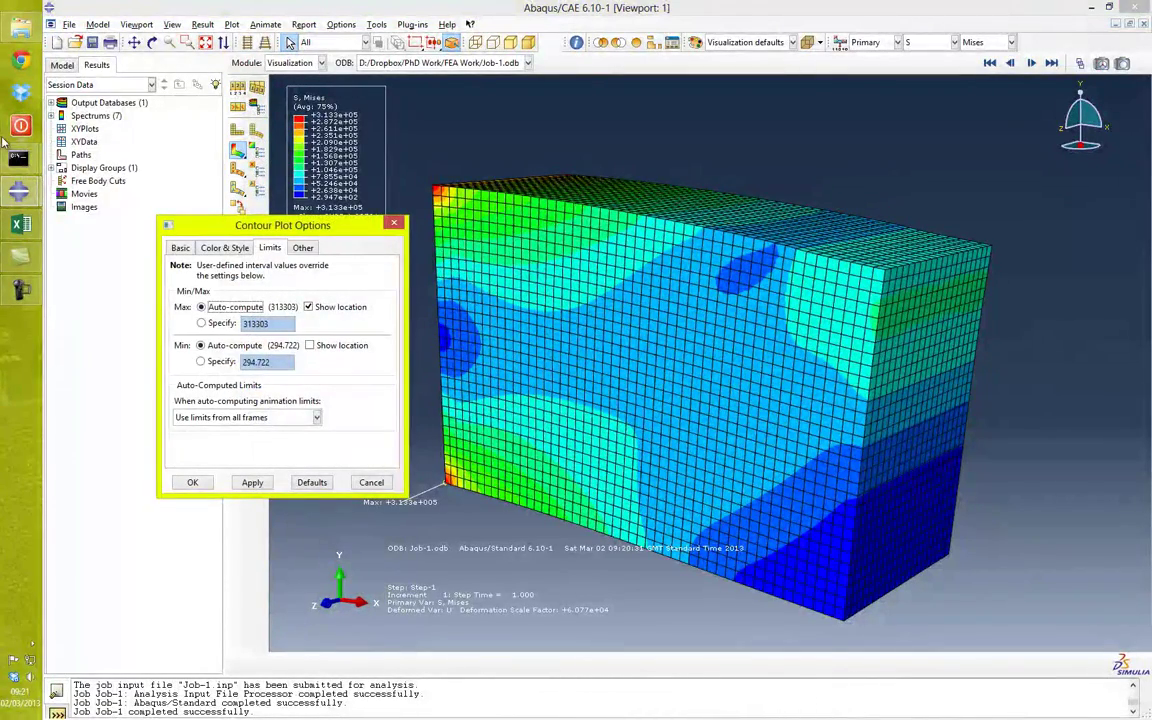
Switch to Excel and enter 313303 as the Mesh 4 maximum stress in cell C6
{"action": "left_click", "coordinate": [18, 224]}
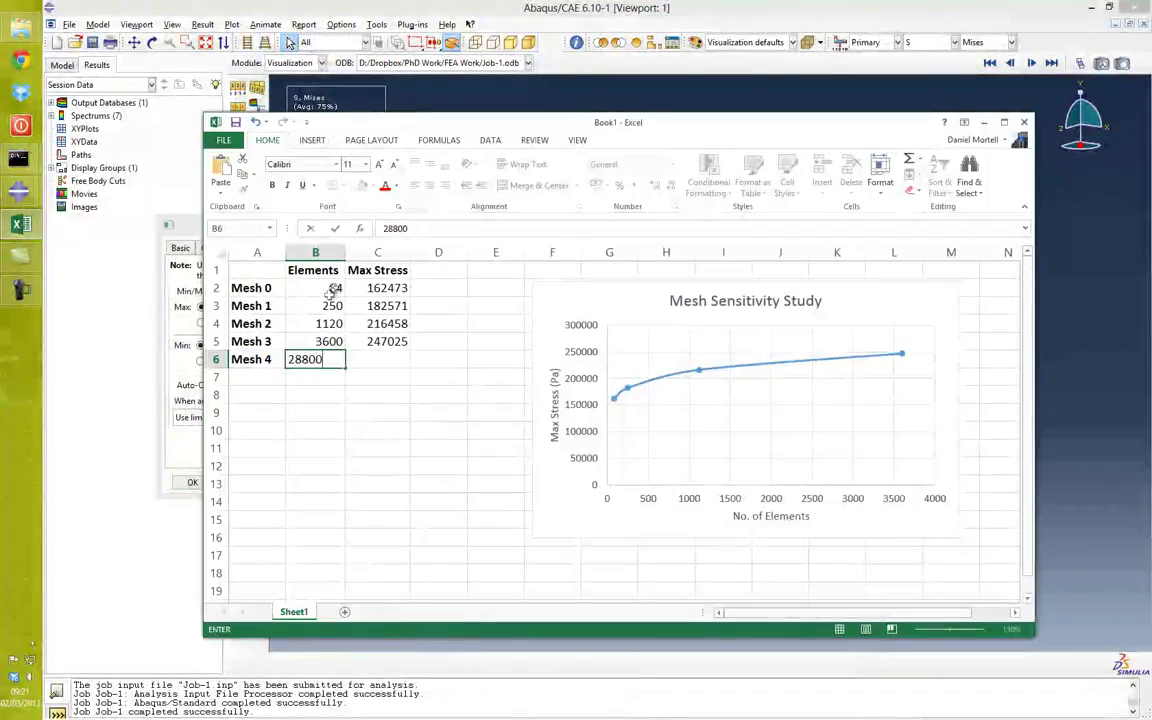
{"action": "left_click", "coordinate": [388, 359]}
{"action": "type", "text": "313303"}
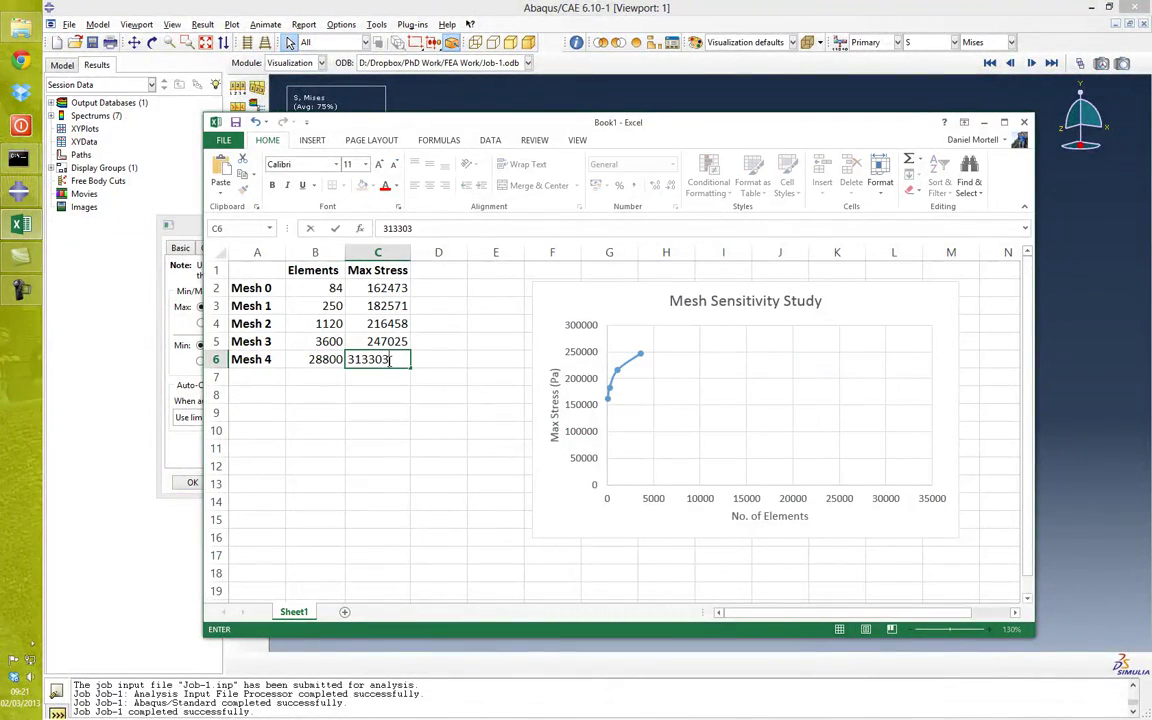
{"action": "key", "text": "Return"}
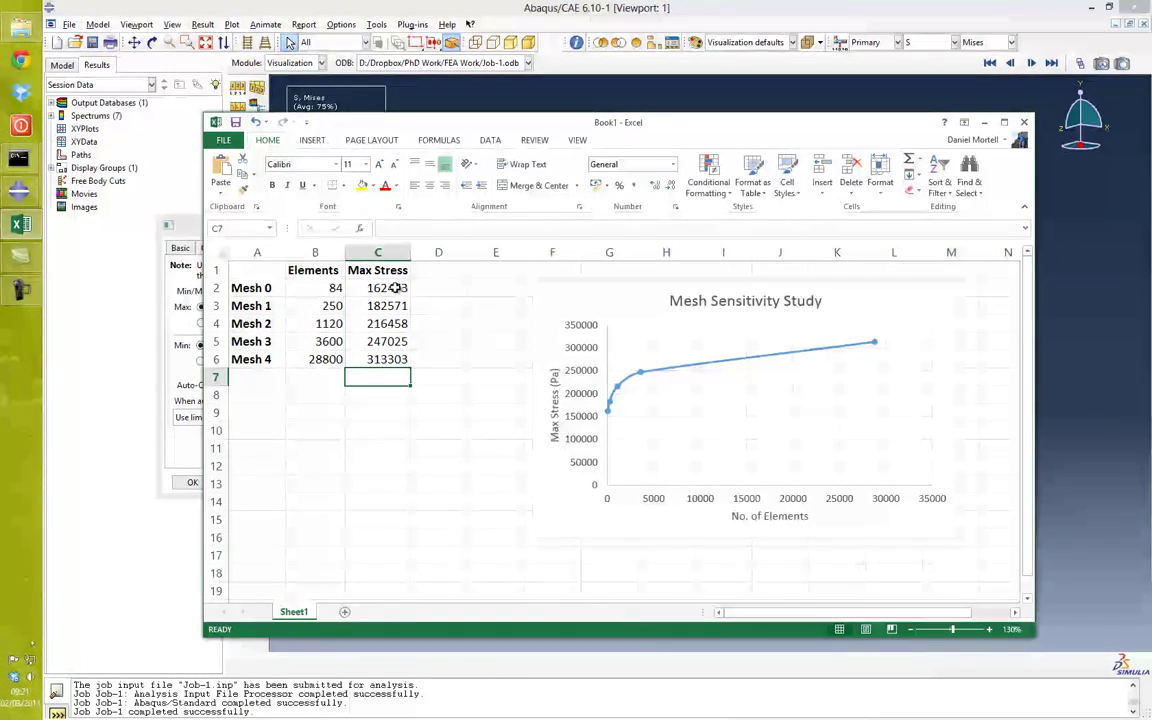
Move the Mesh Sensitivity Study chart closer to the data table and review the curve
{"action": "left_click_drag", "start_coordinate": [882, 302], "coordinate": [838, 265]}
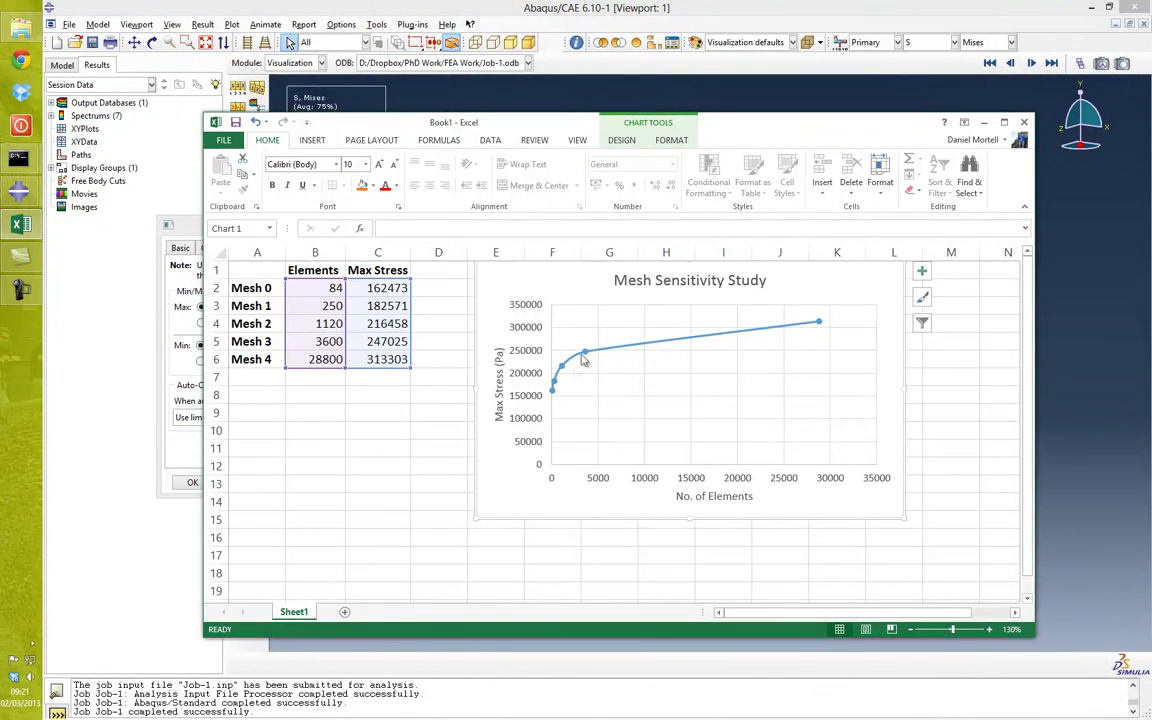
{"action": "scroll", "coordinate": [544, 376], "scroll_direction": "down", "scroll_amount": 1}
{"action": "scroll", "coordinate": [546, 380], "scroll_direction": "up", "scroll_amount": 1}
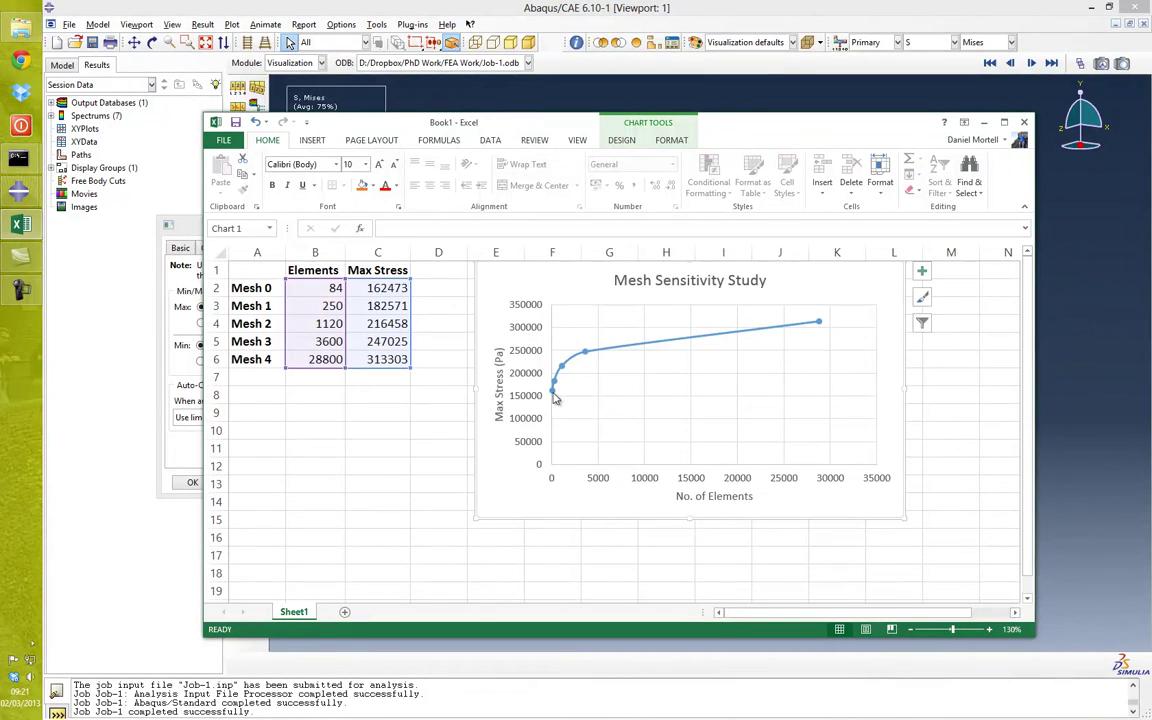